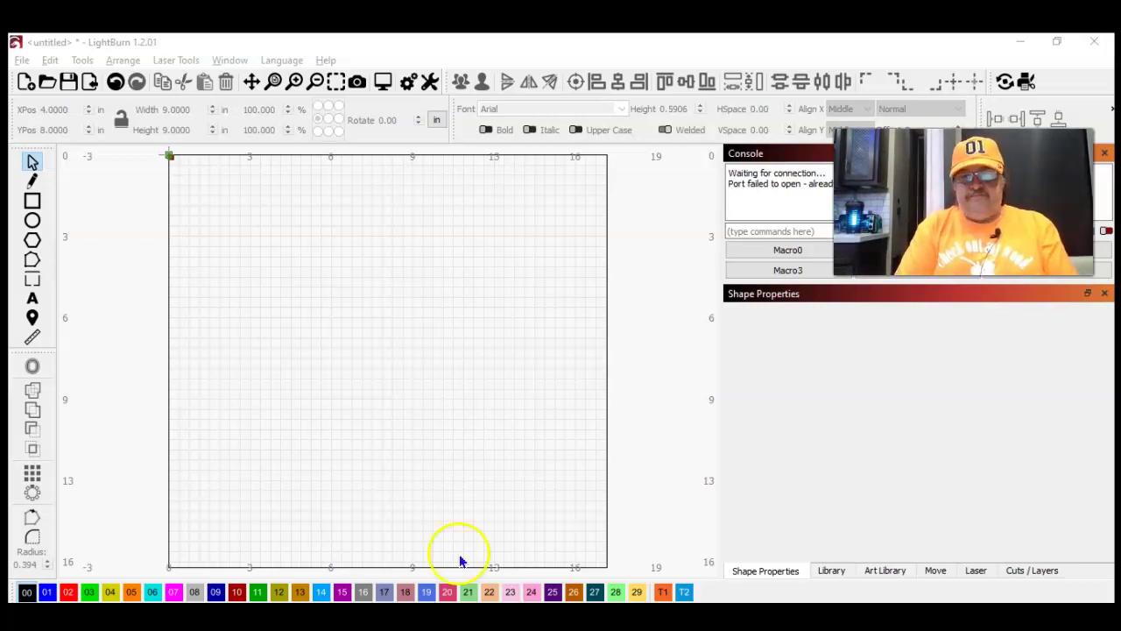
Open the Art Library and preview designs in the Square Coasters category
click(883, 570)
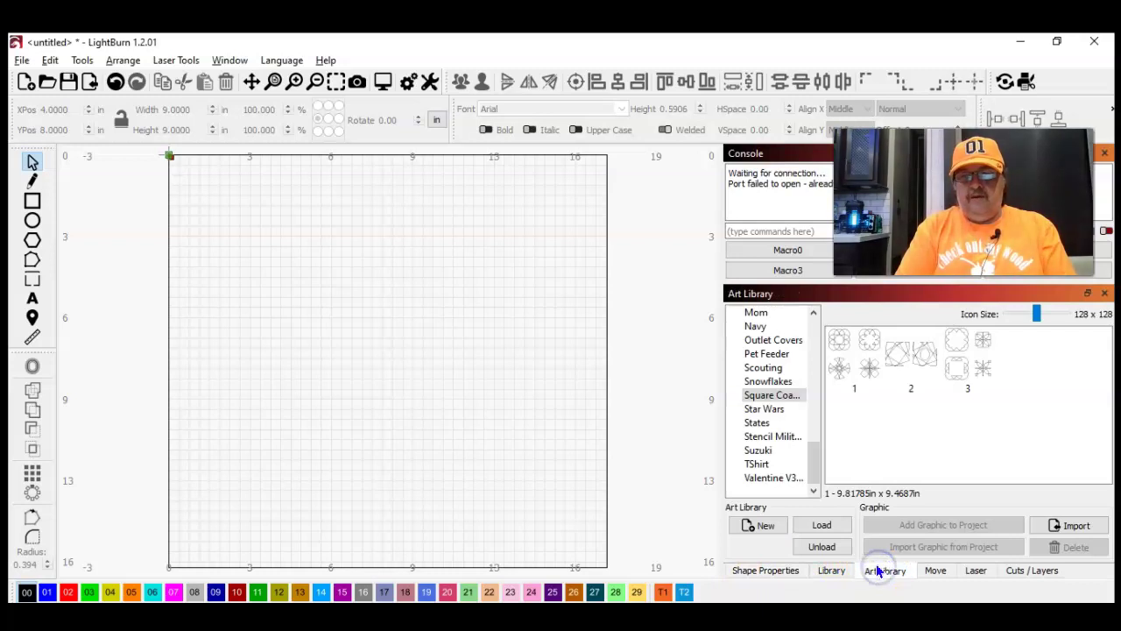
click(777, 396)
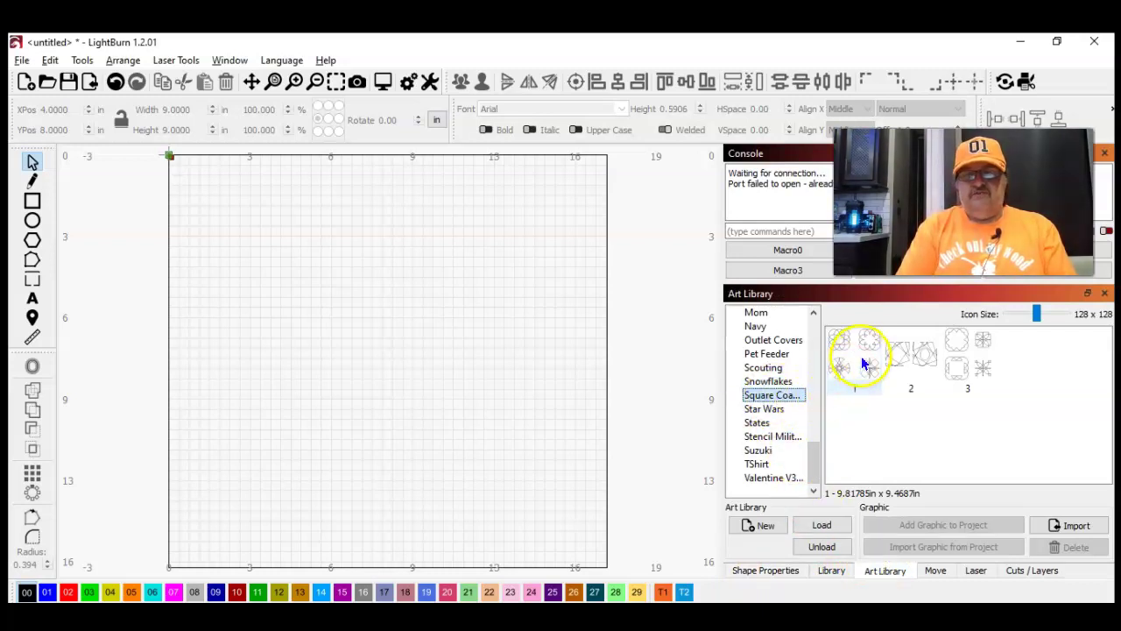
mouse_move(861, 355)
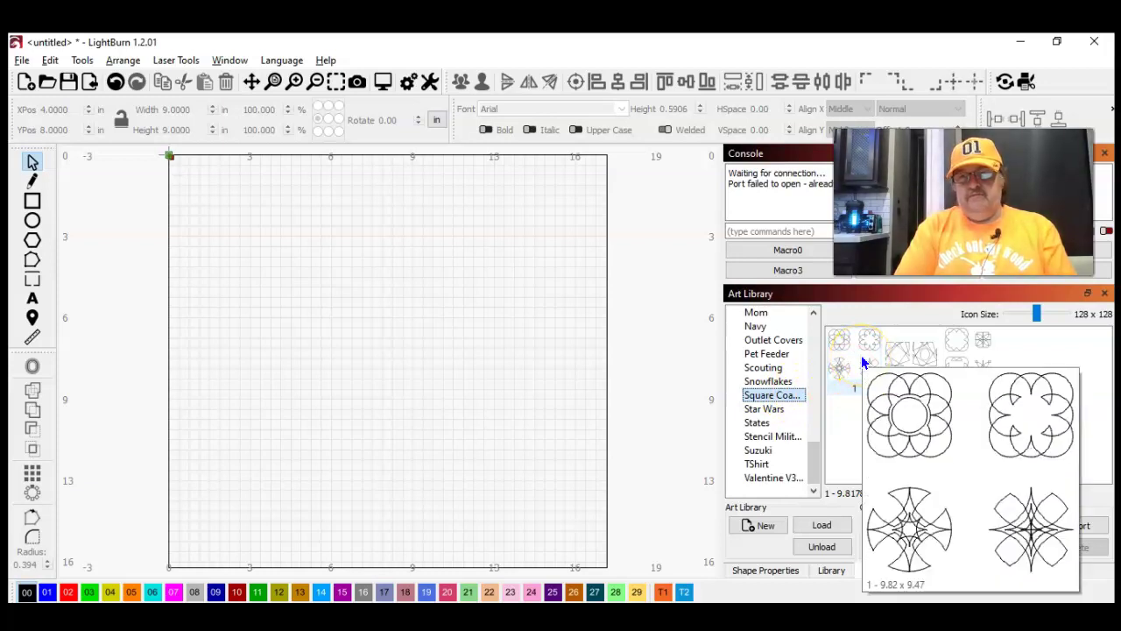
click(914, 357)
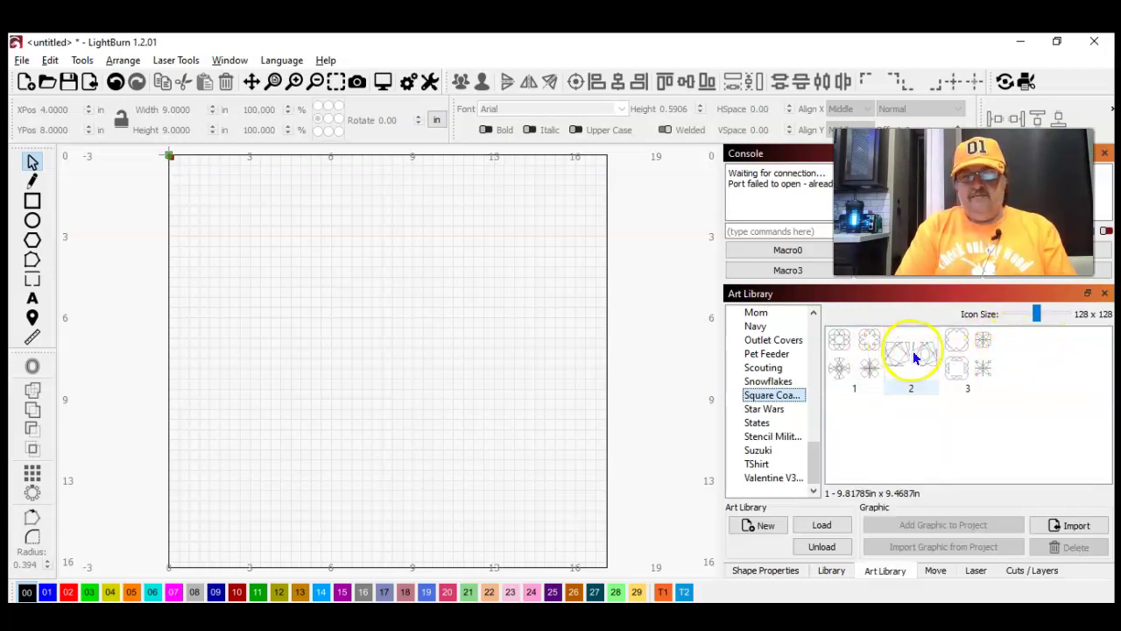
mouse_move(914, 358)
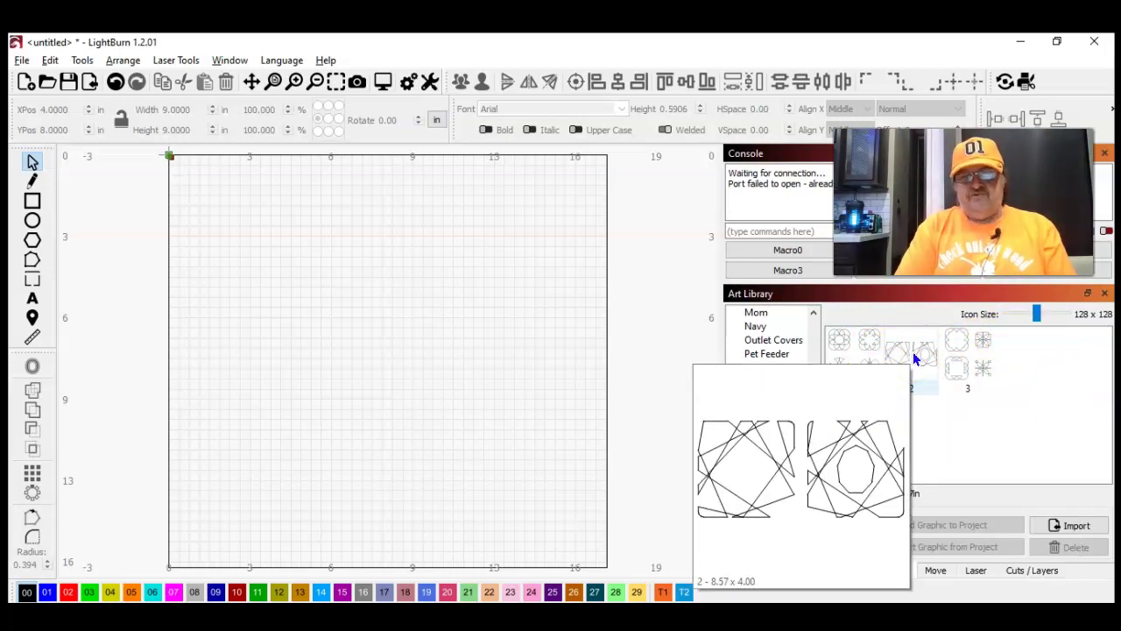
click(957, 364)
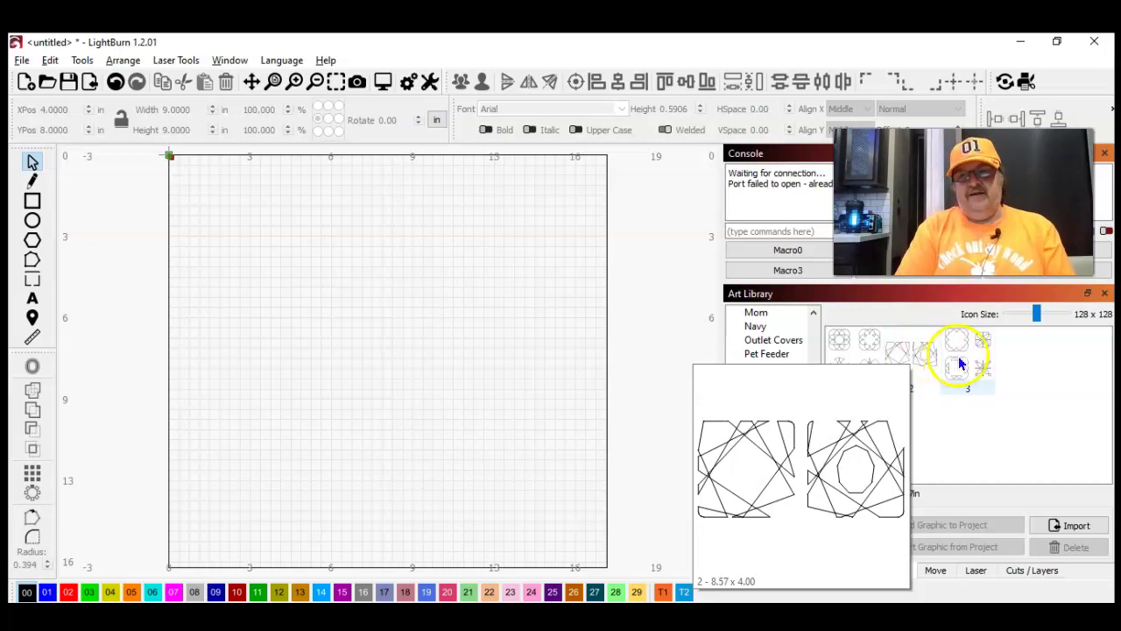
mouse_move(967, 361)
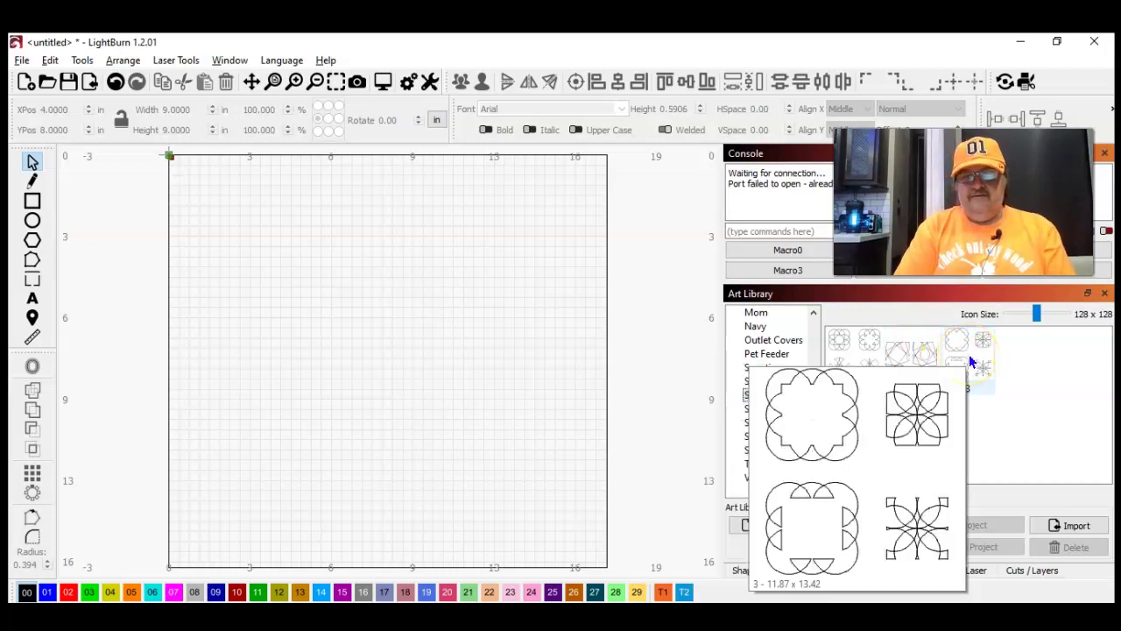
Switch to the Geometric category and preview its line-art designs
click(814, 313)
click(813, 314)
click(813, 314)
click(813, 314)
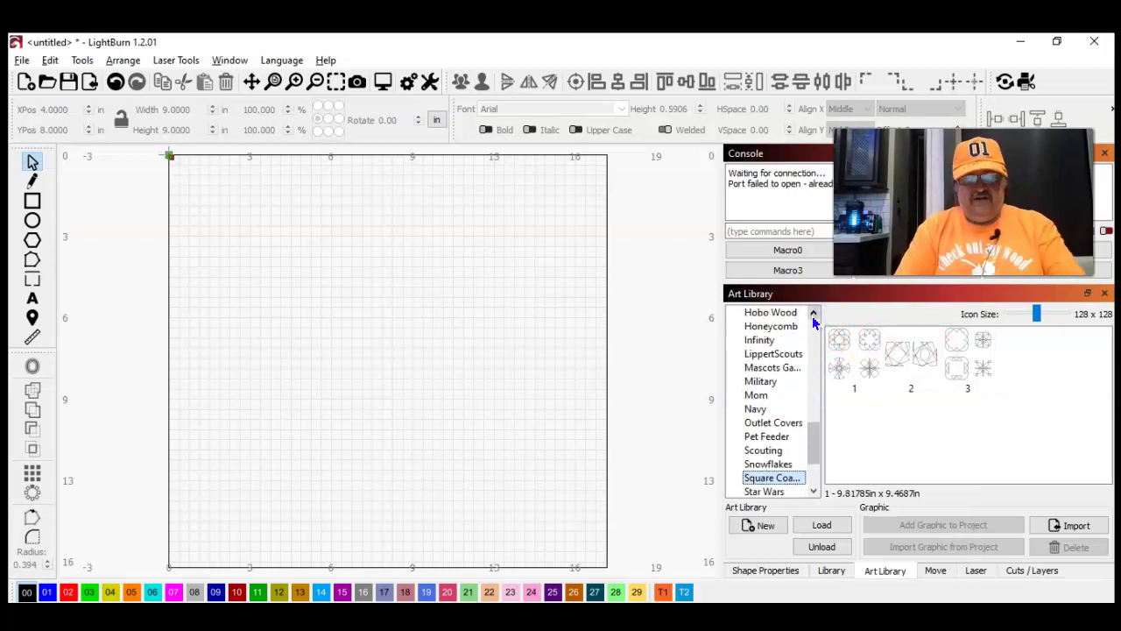
key(g)
click(858, 372)
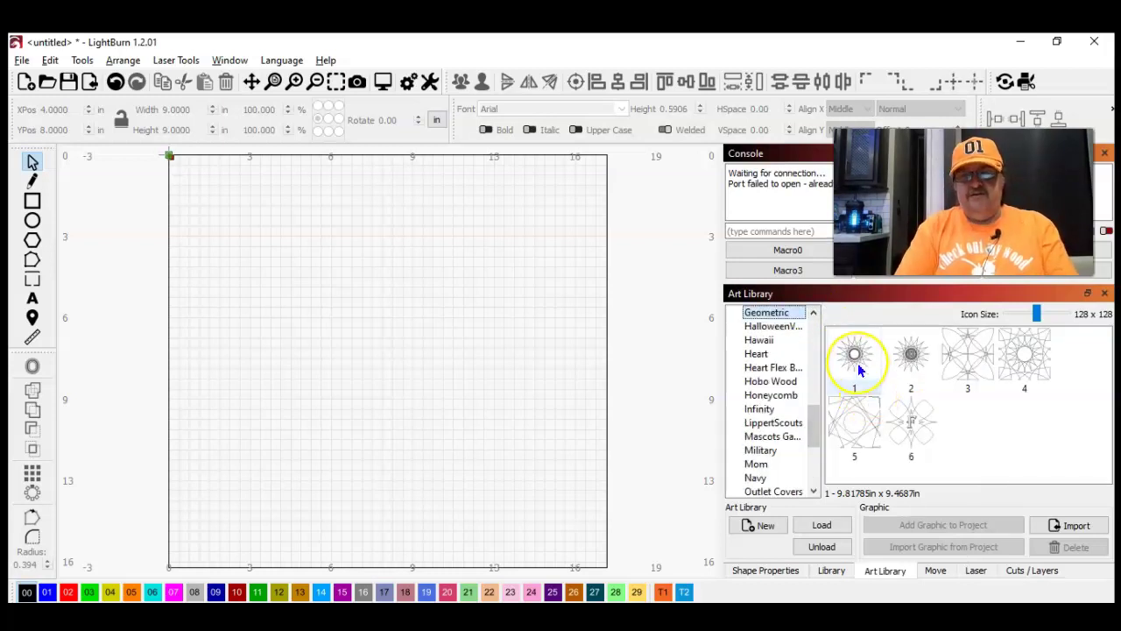
mouse_move(859, 371)
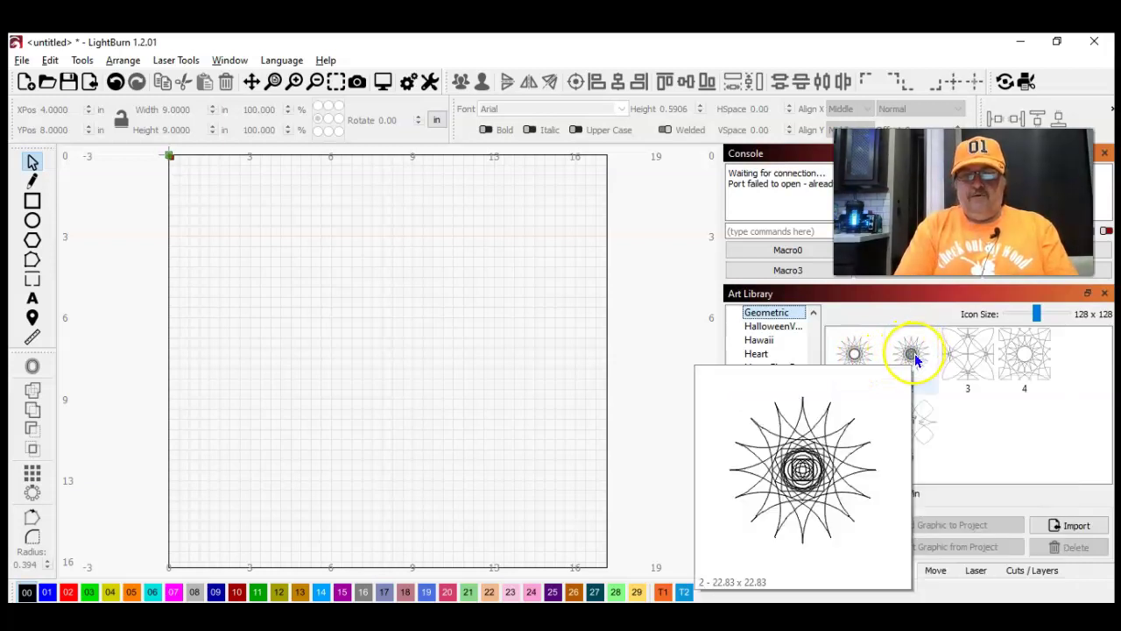
mouse_move(968, 357)
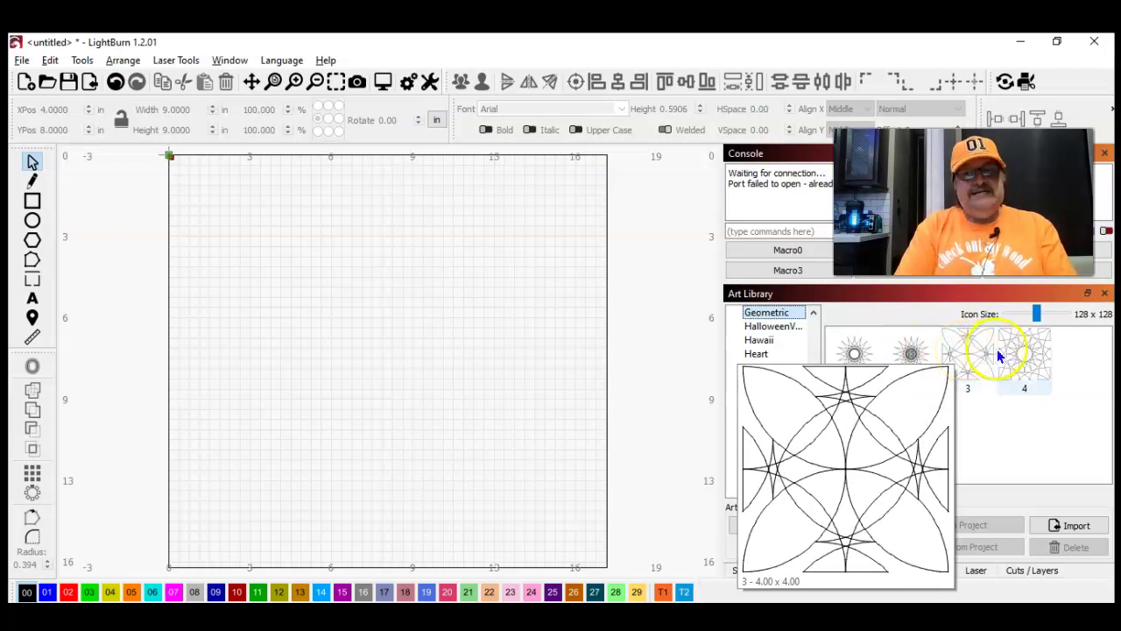
mouse_move(1019, 355)
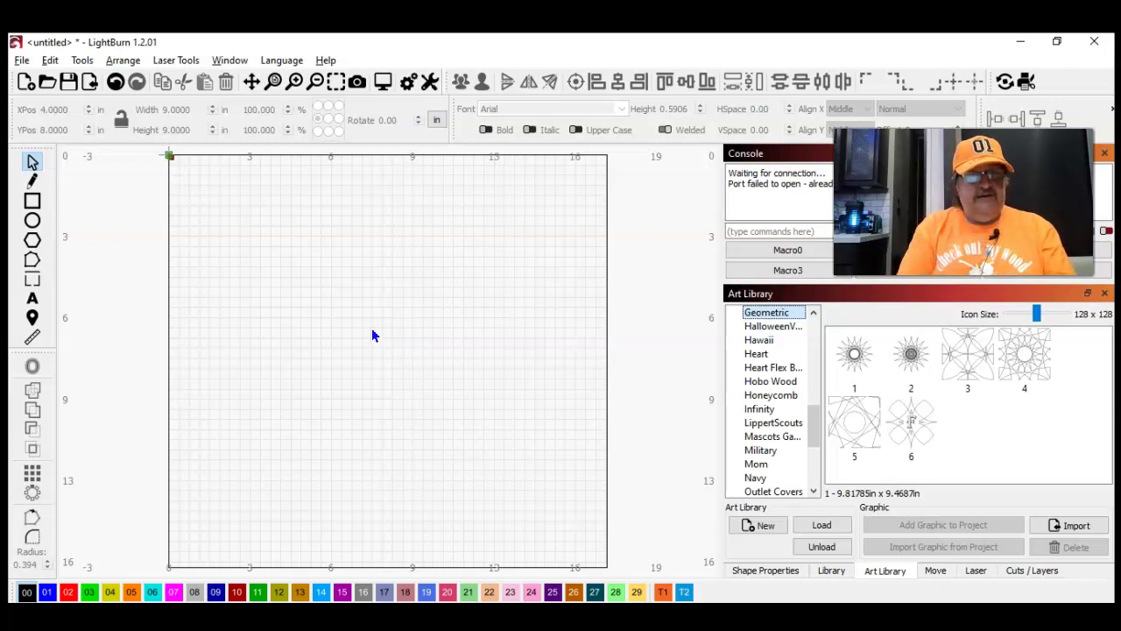
Show the Cuts / Layers list and draw a rough square on layer C00
click(1025, 570)
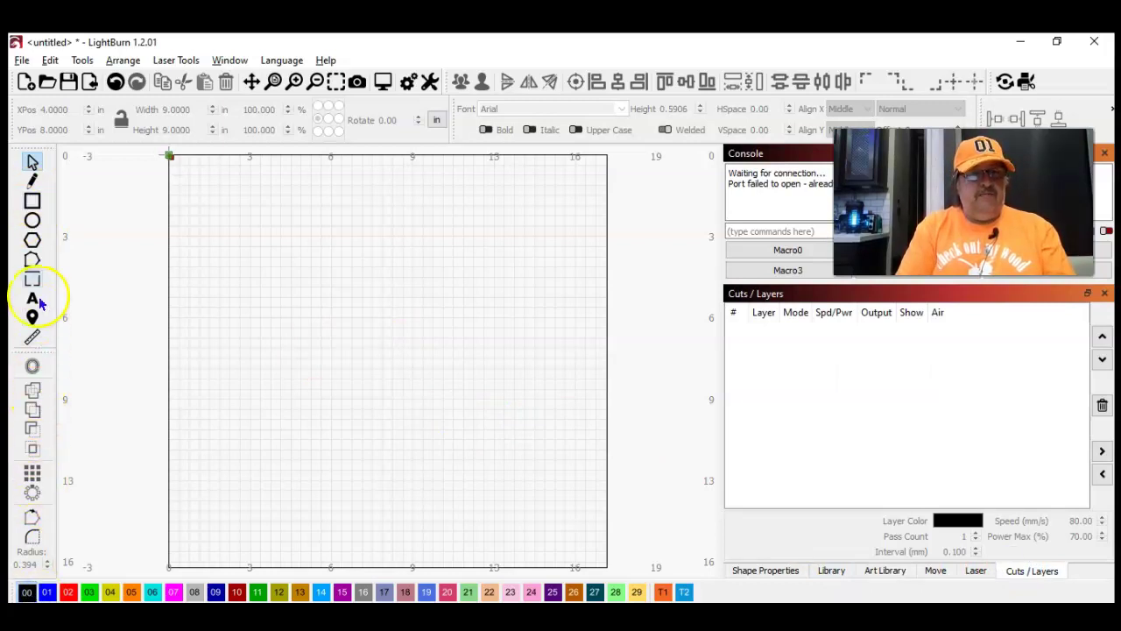
click(32, 200)
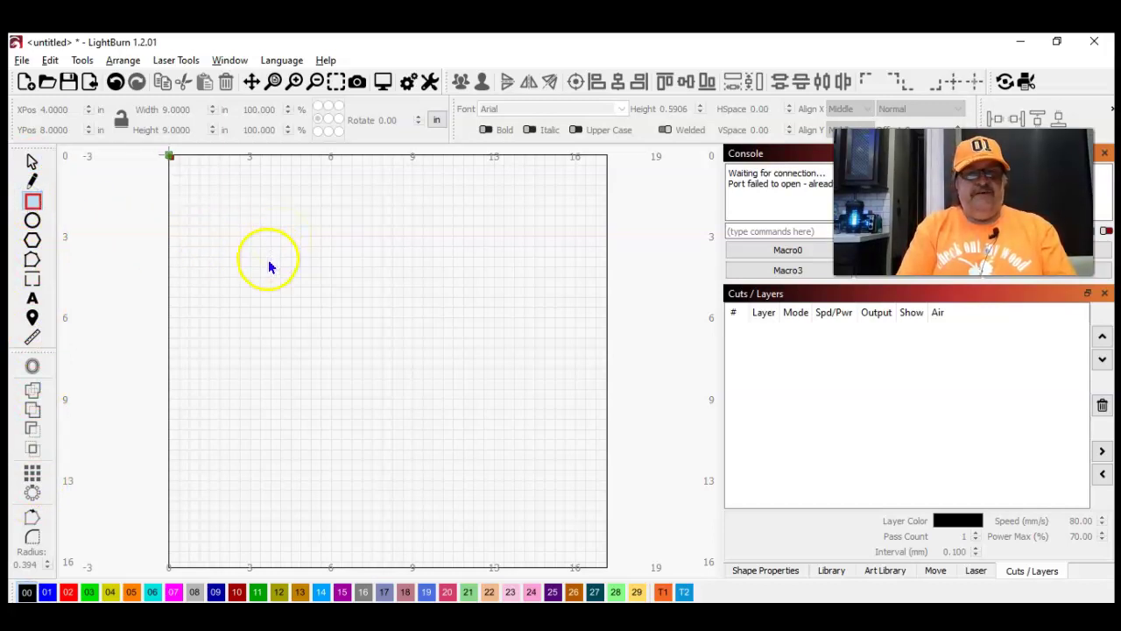
drag(269, 261, 458, 476)
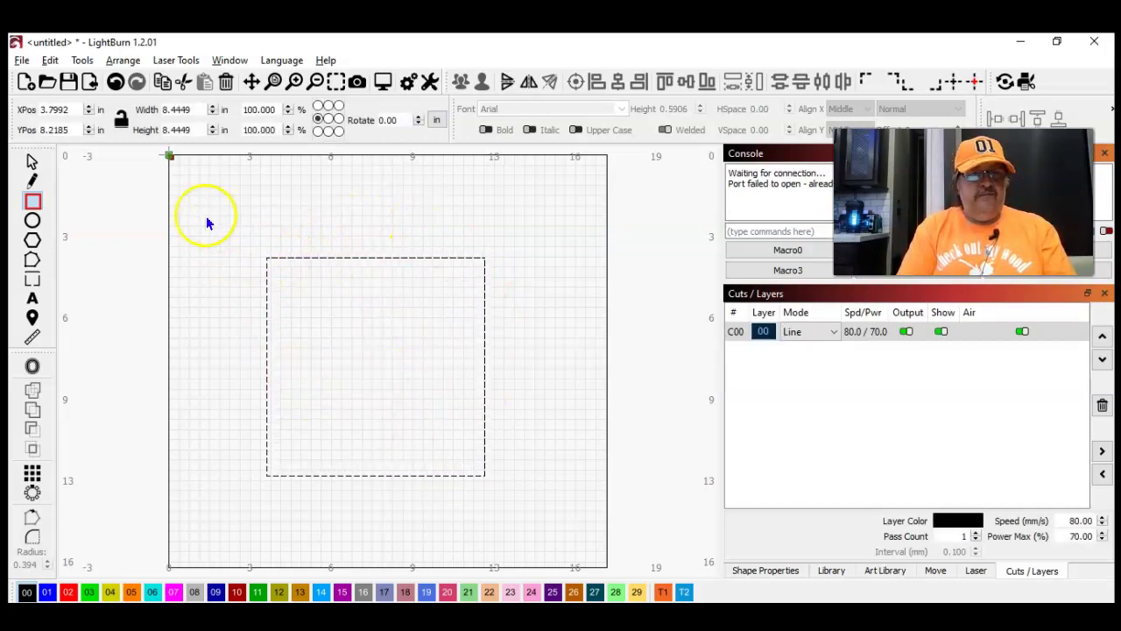
click(32, 163)
Size the square to 9 × 9 inches with aspect locked and centre it on the page
click(176, 110)
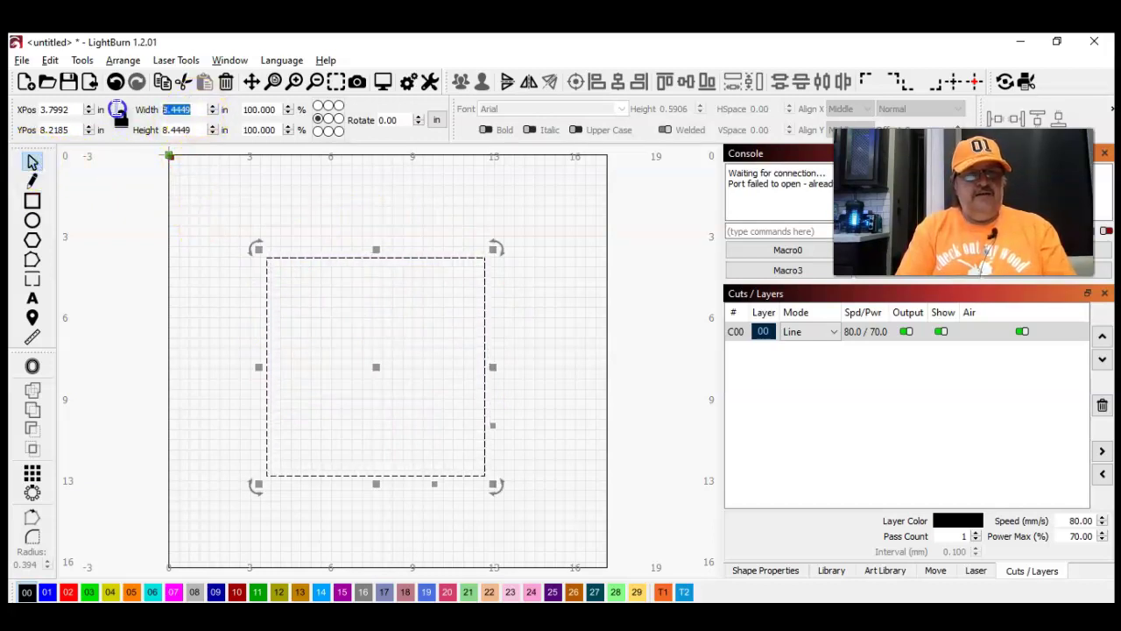
text(9.)
key(Tab)
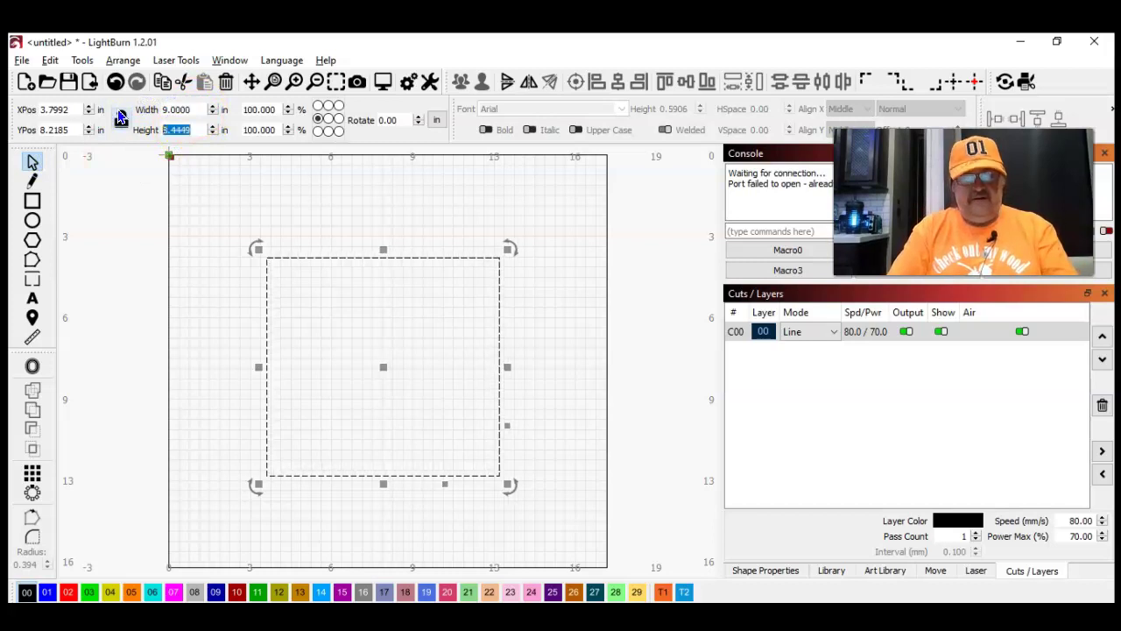
text(9)
key(Tab)
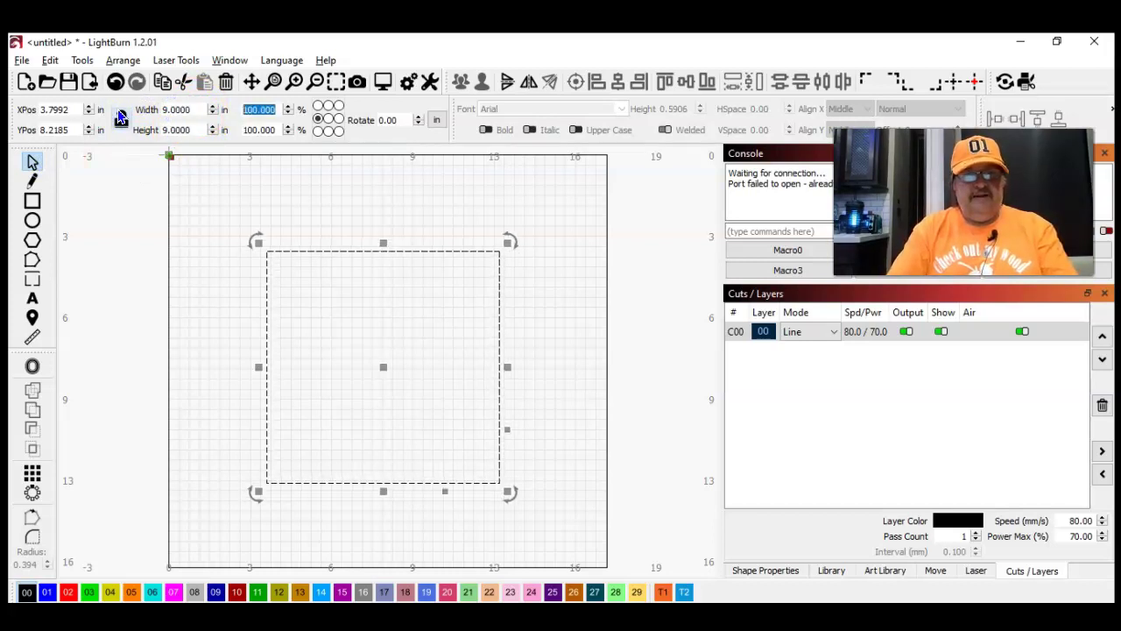
click(122, 120)
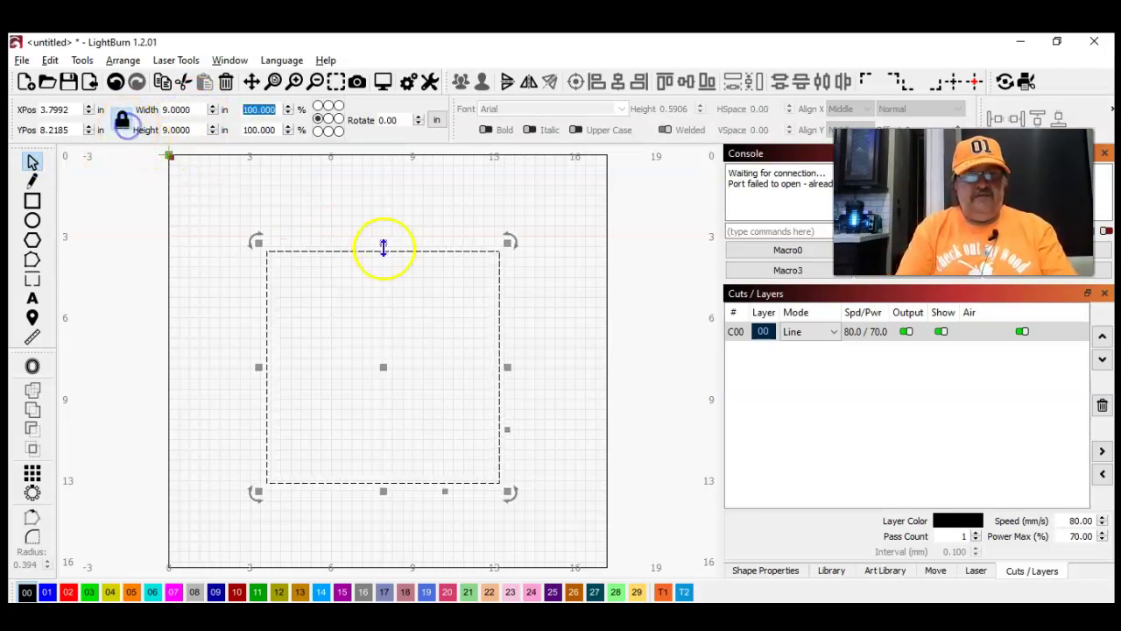
click(948, 88)
click(609, 286)
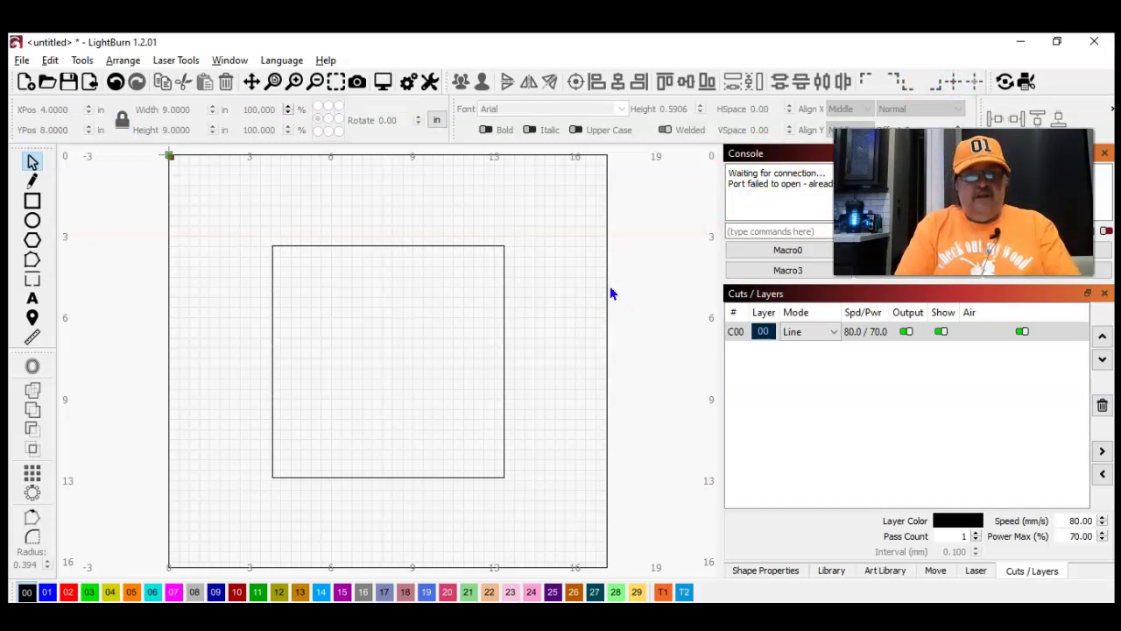
click(410, 247)
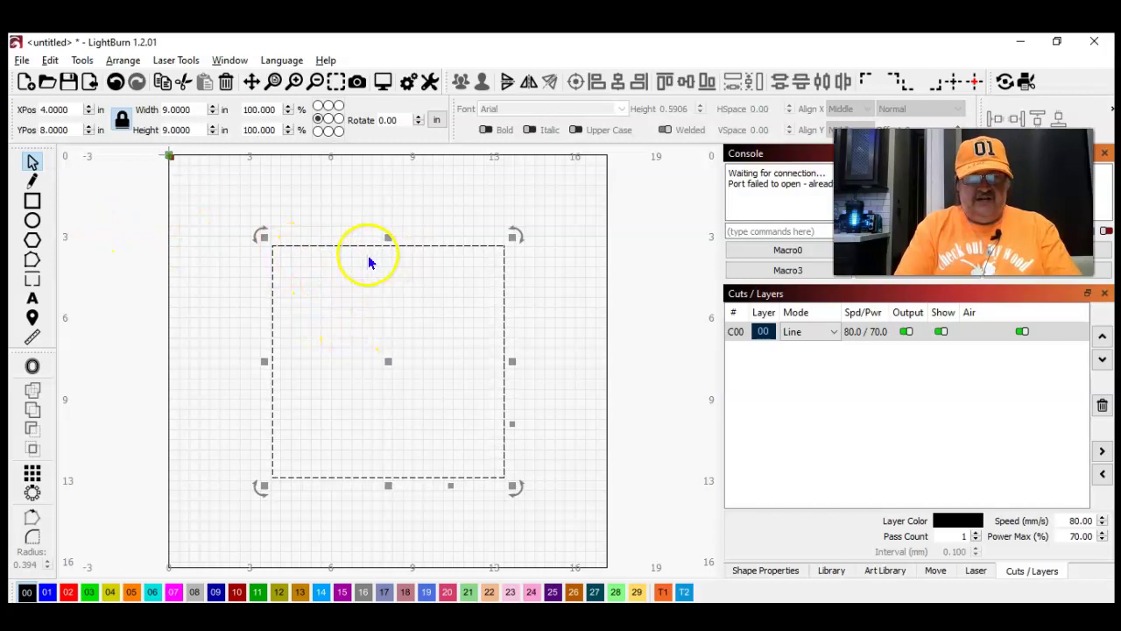
right_click(369, 261)
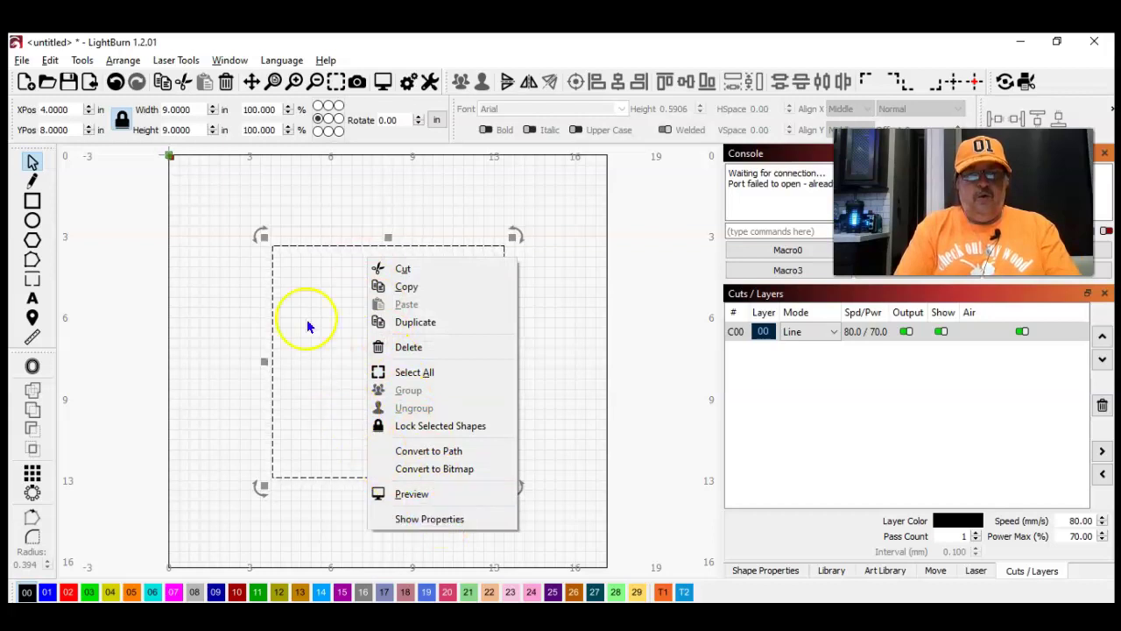
click(231, 62)
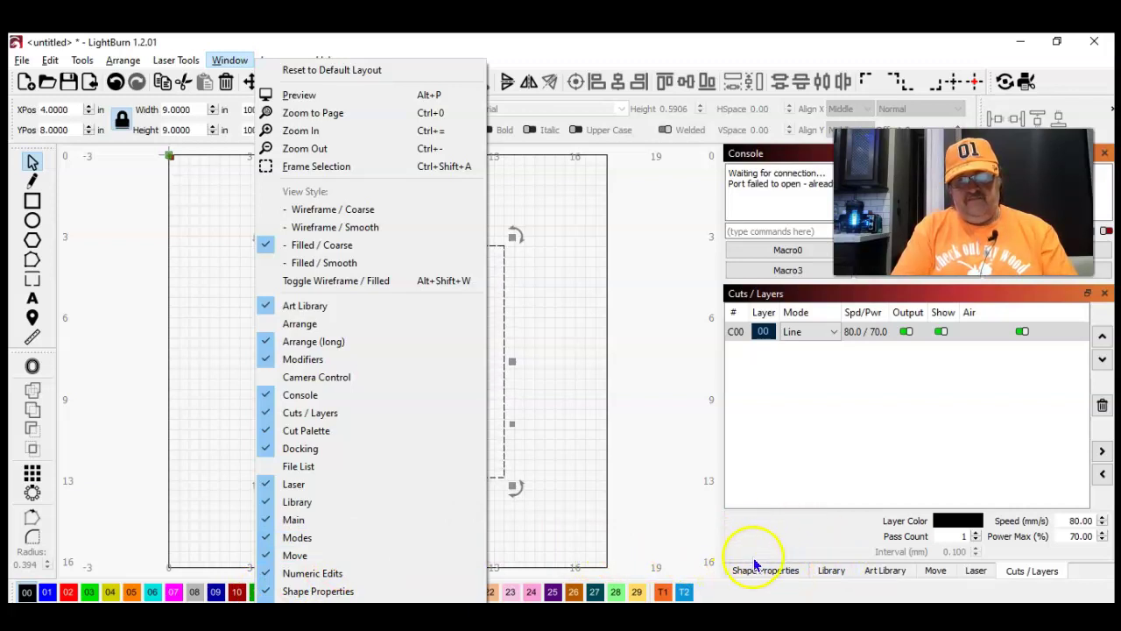
click(600, 314)
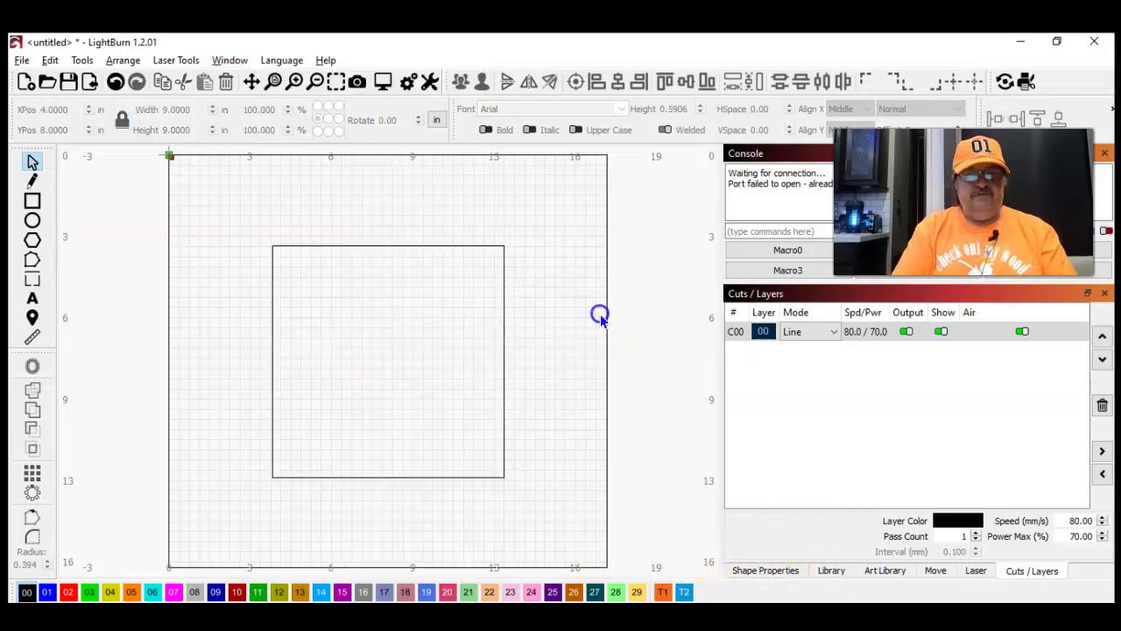
click(417, 257)
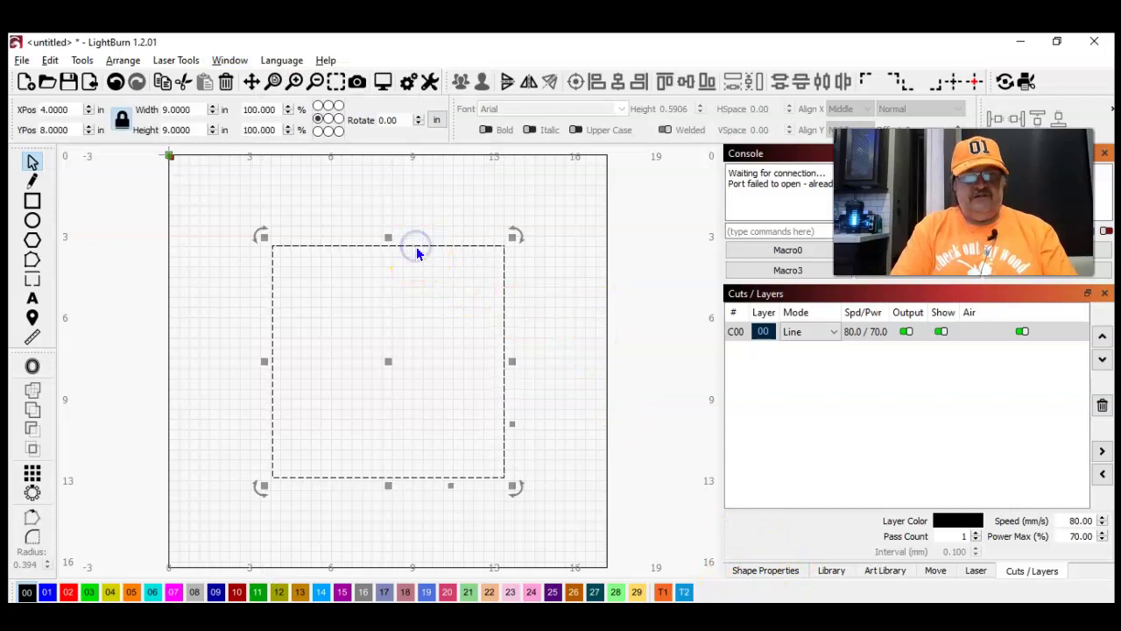
click(760, 571)
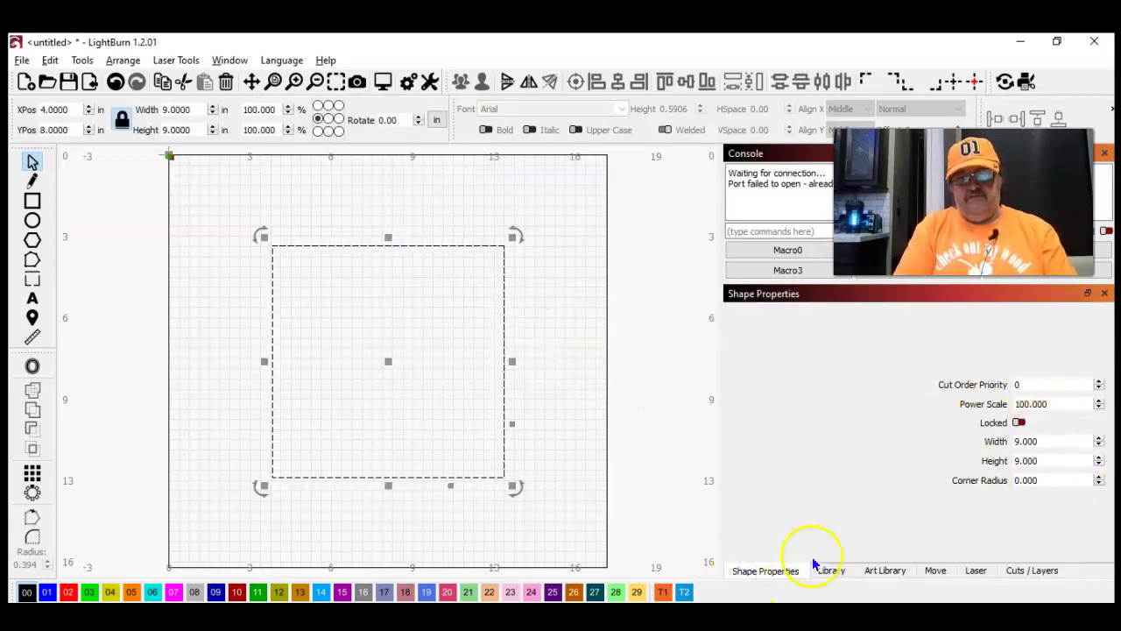
click(229, 59)
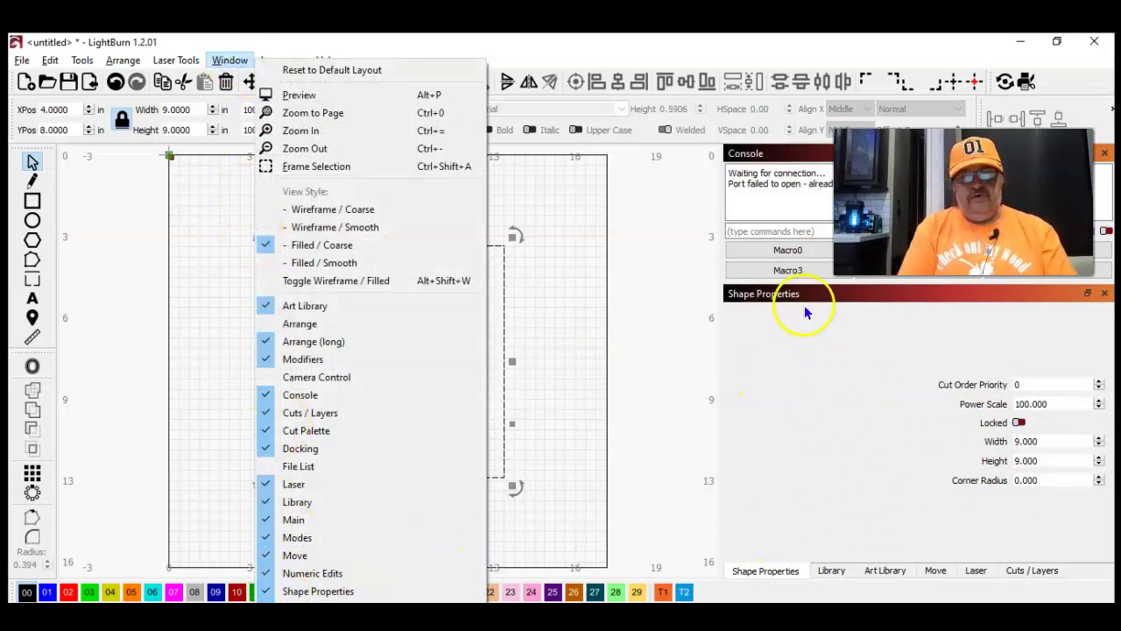
click(625, 291)
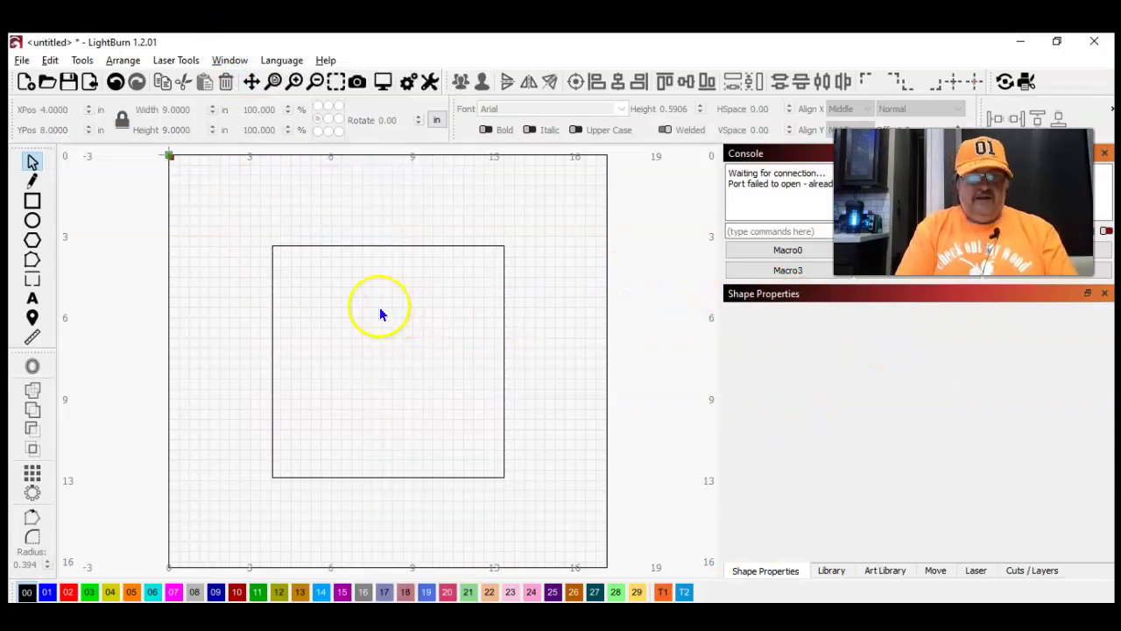
click(388, 248)
right_click(388, 248)
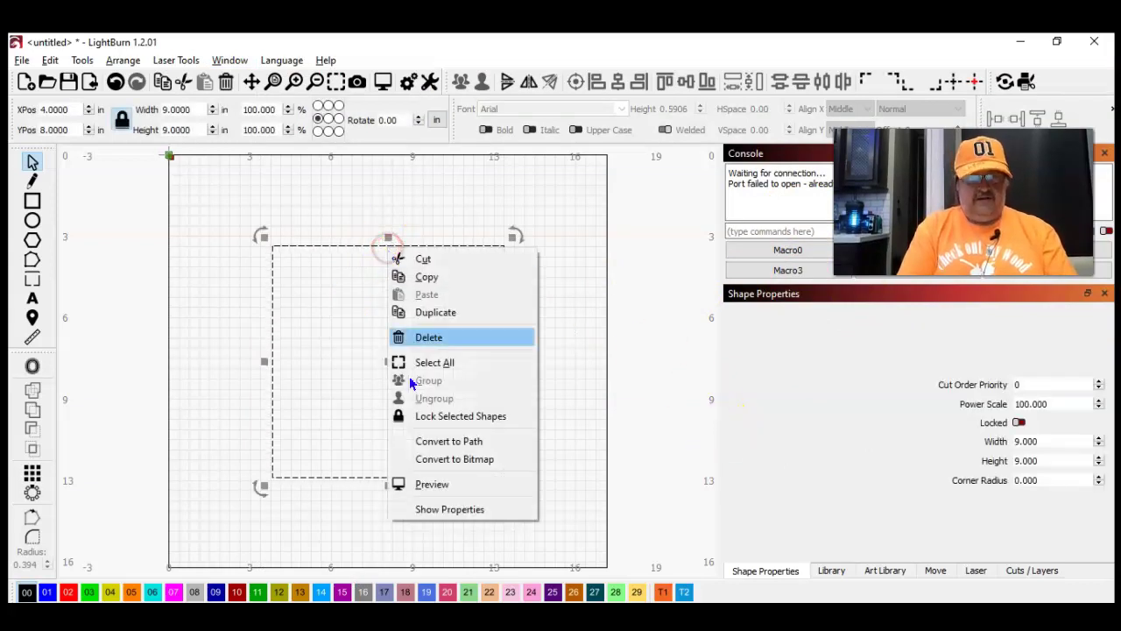
click(462, 509)
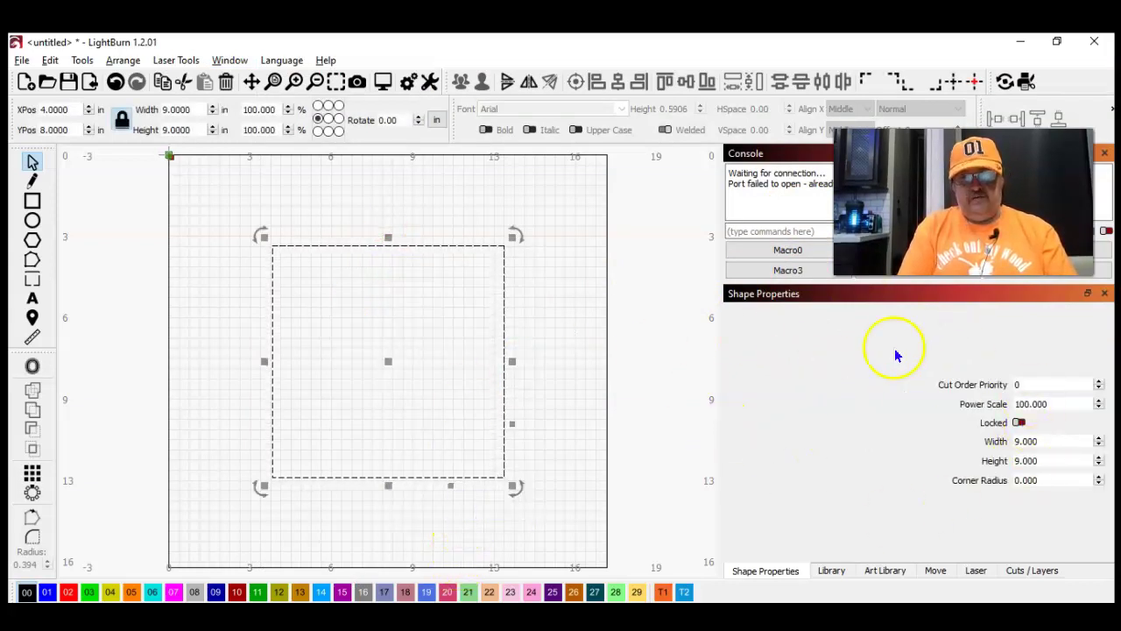
mouse_move(918, 406)
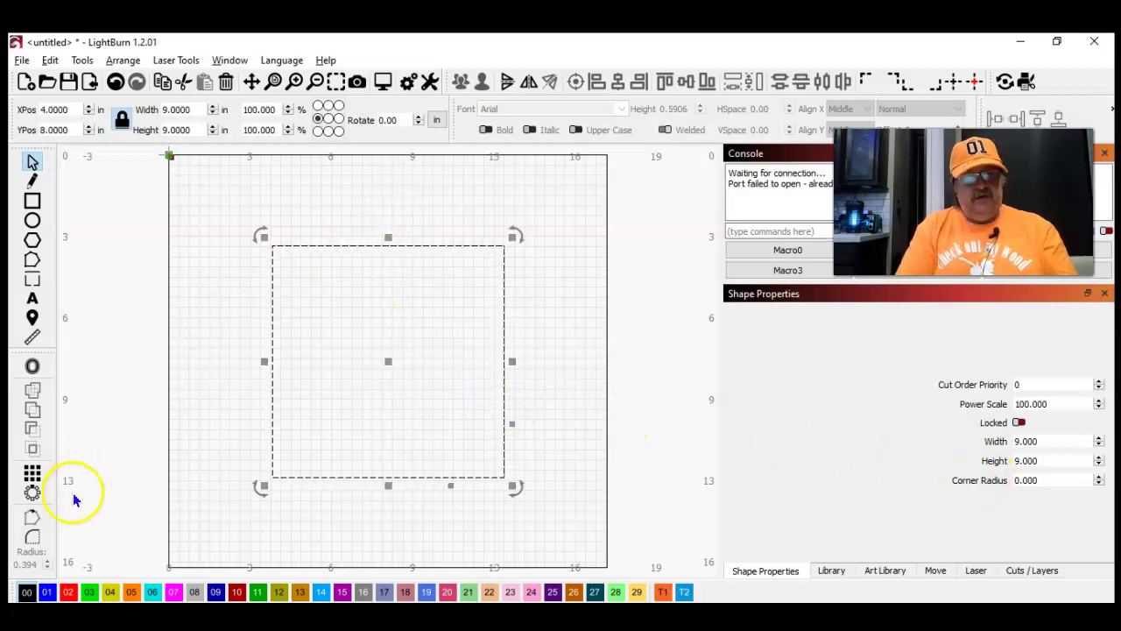
Try a 1-inch corner radius, reset it to 0, and widen the square to 10 inches
click(31, 541)
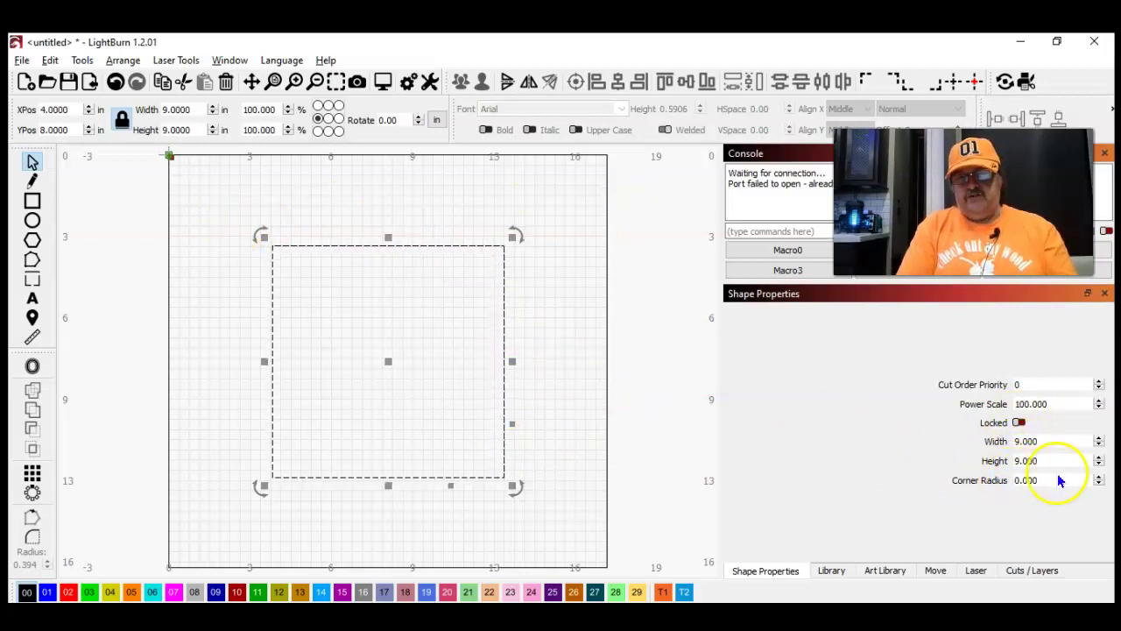
click(1100, 477)
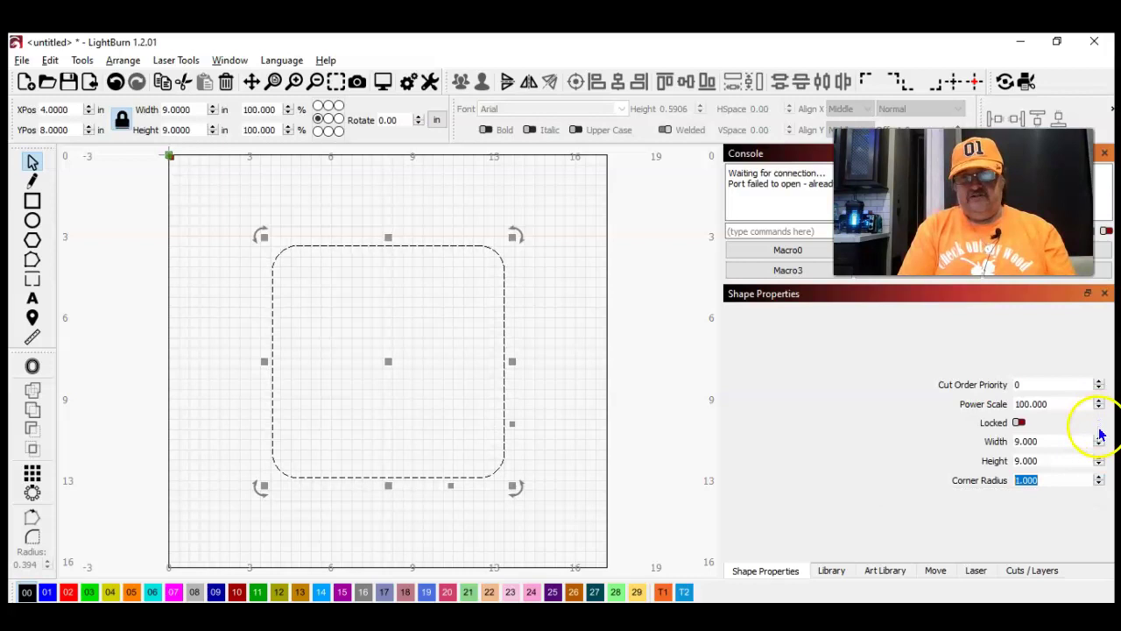
click(1098, 484)
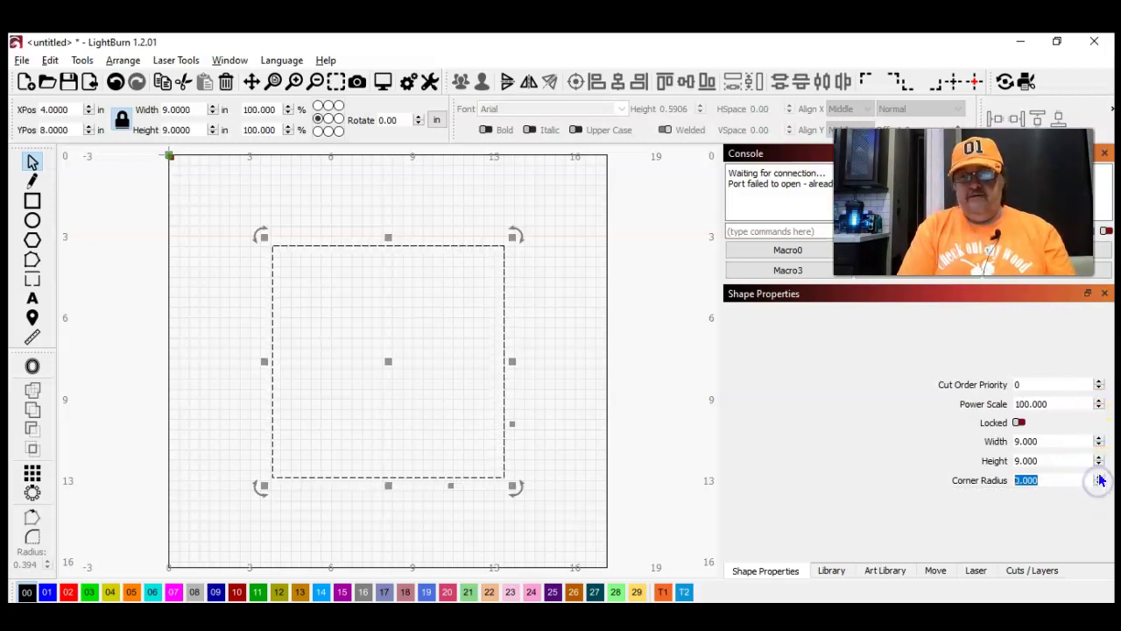
click(1098, 438)
Make the square 10 inches tall, then step the corner radius up to 5 and back to 0
click(1099, 457)
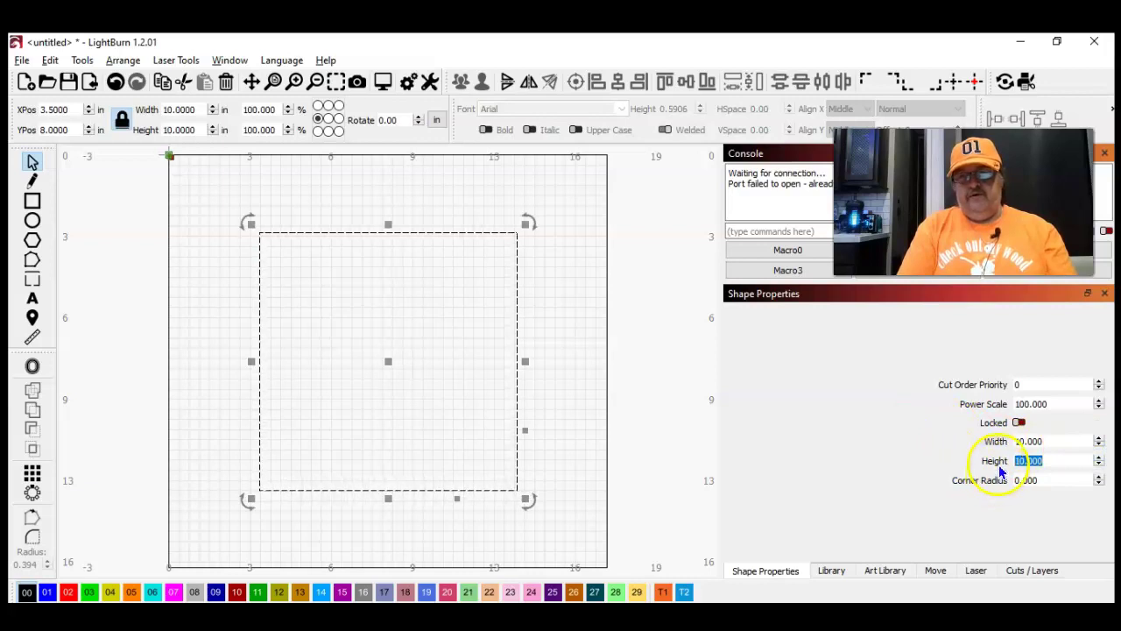
click(1097, 478)
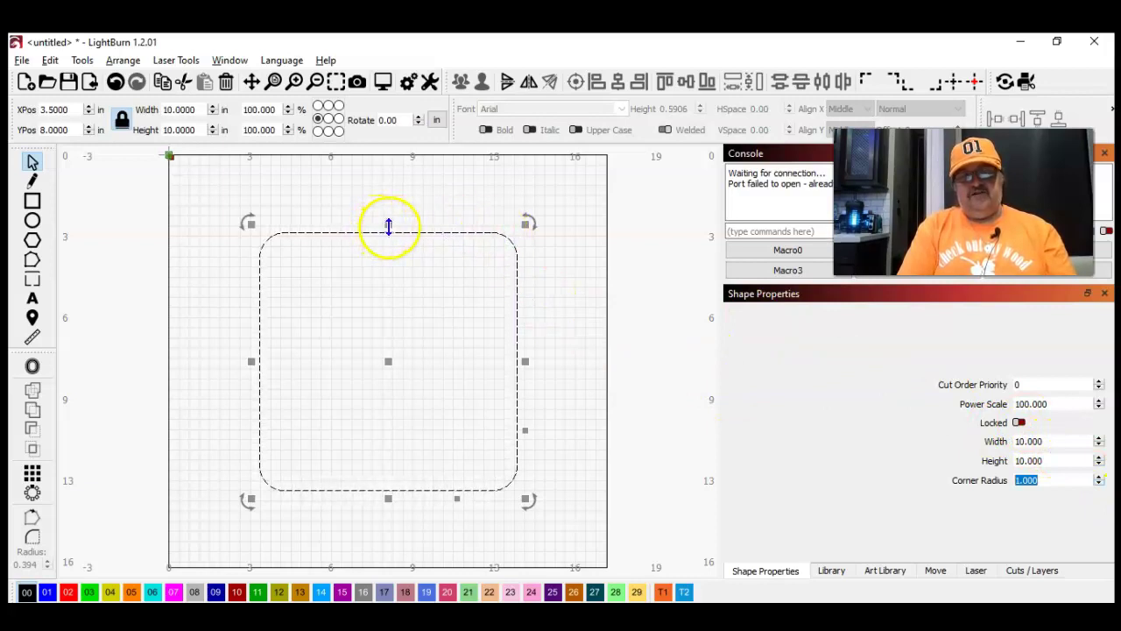
click(1101, 476)
click(1100, 476)
click(1100, 476)
click(1100, 476)
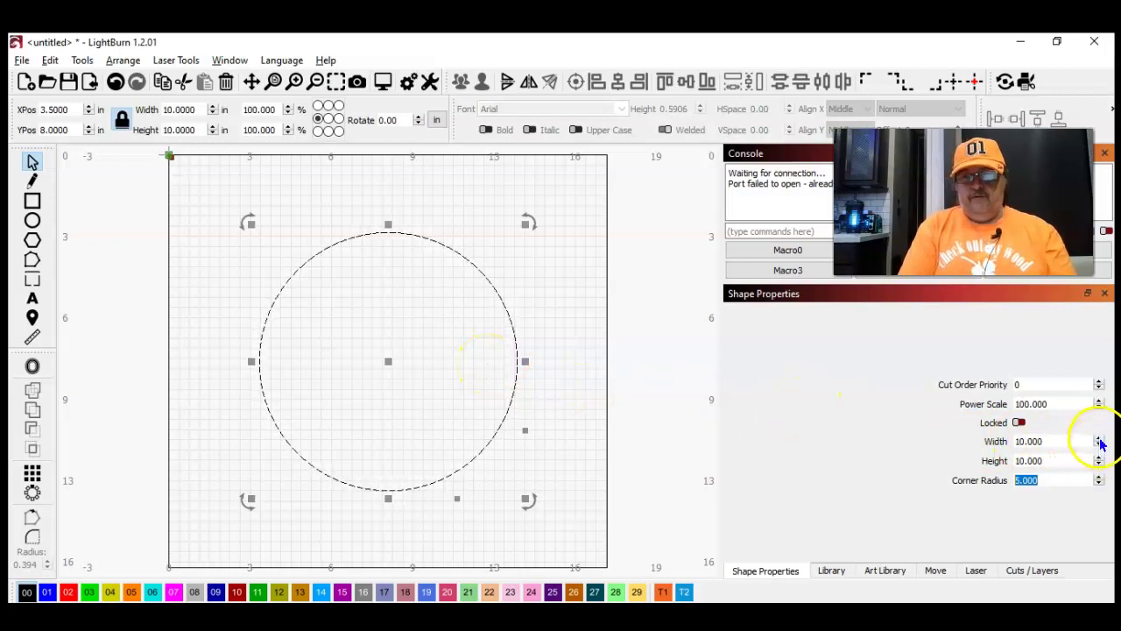
click(1100, 484)
click(1099, 483)
click(1099, 483)
click(1100, 483)
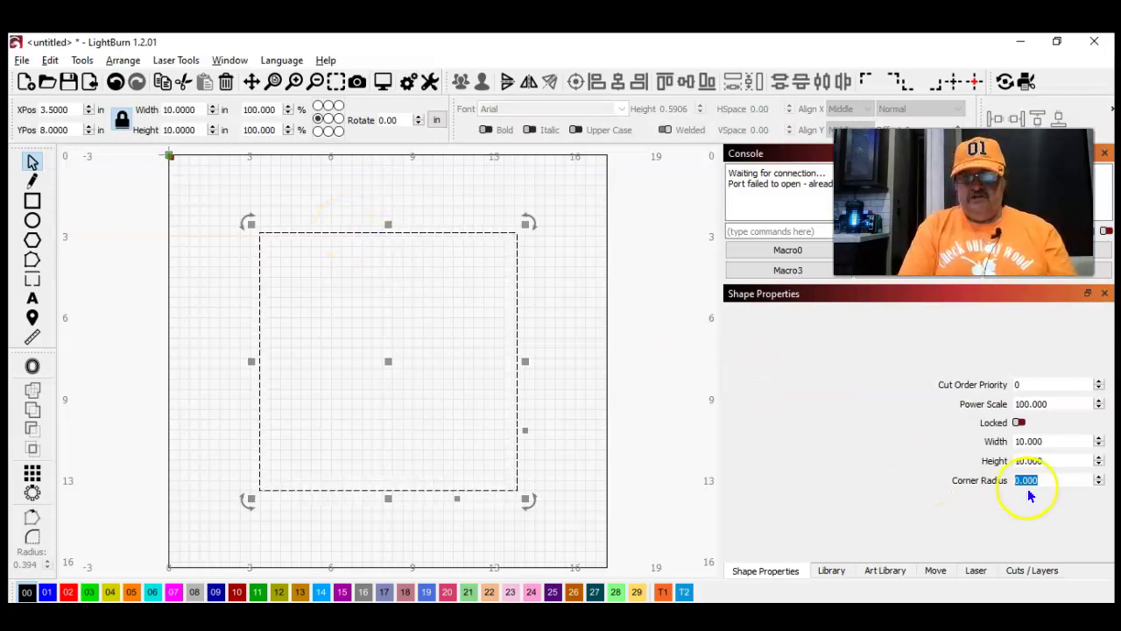
Set the corner radius to -2 for concave corners, then deselect and reselect the shape
click(1100, 476)
click(1100, 477)
click(1100, 476)
click(1100, 476)
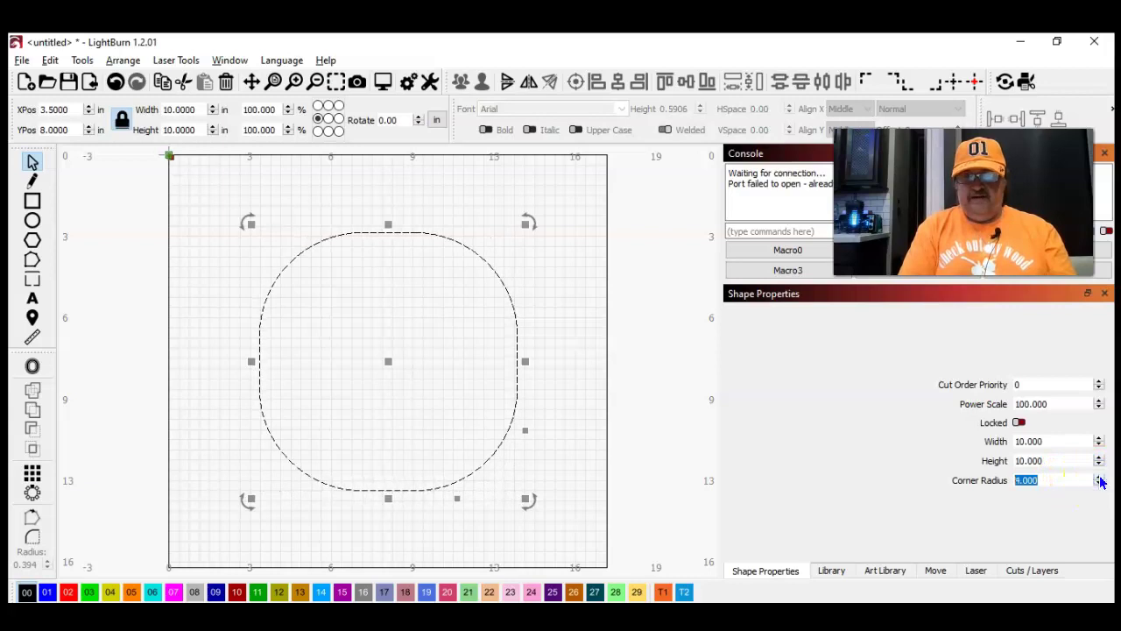
click(1099, 484)
click(1100, 484)
click(1099, 483)
click(1100, 484)
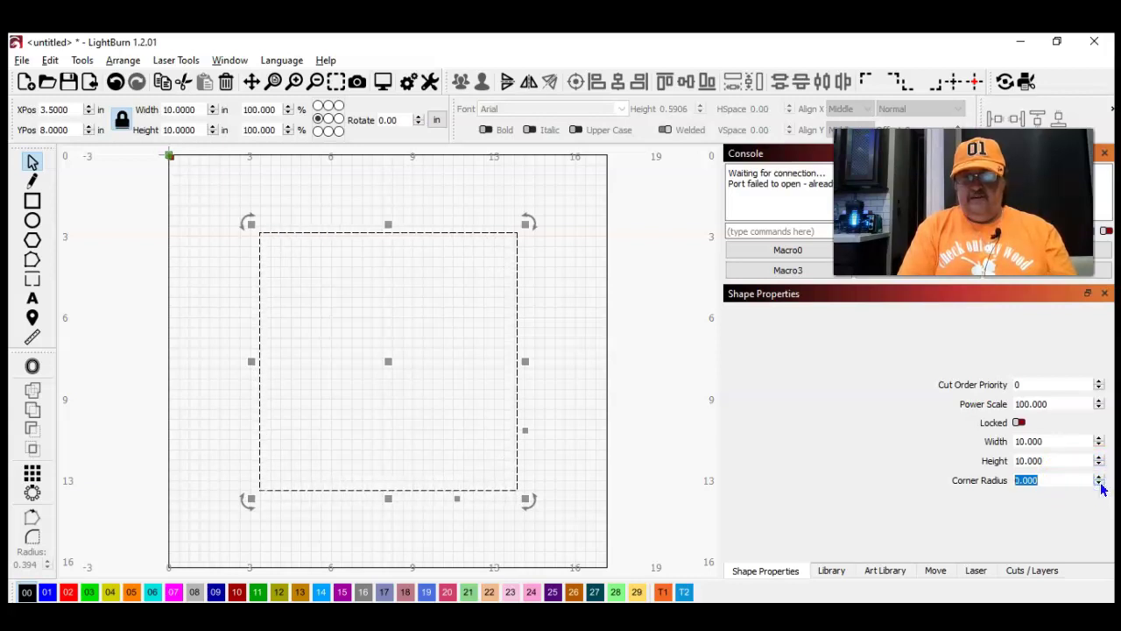
click(1100, 484)
click(1100, 484)
click(1100, 483)
click(1100, 483)
click(1100, 484)
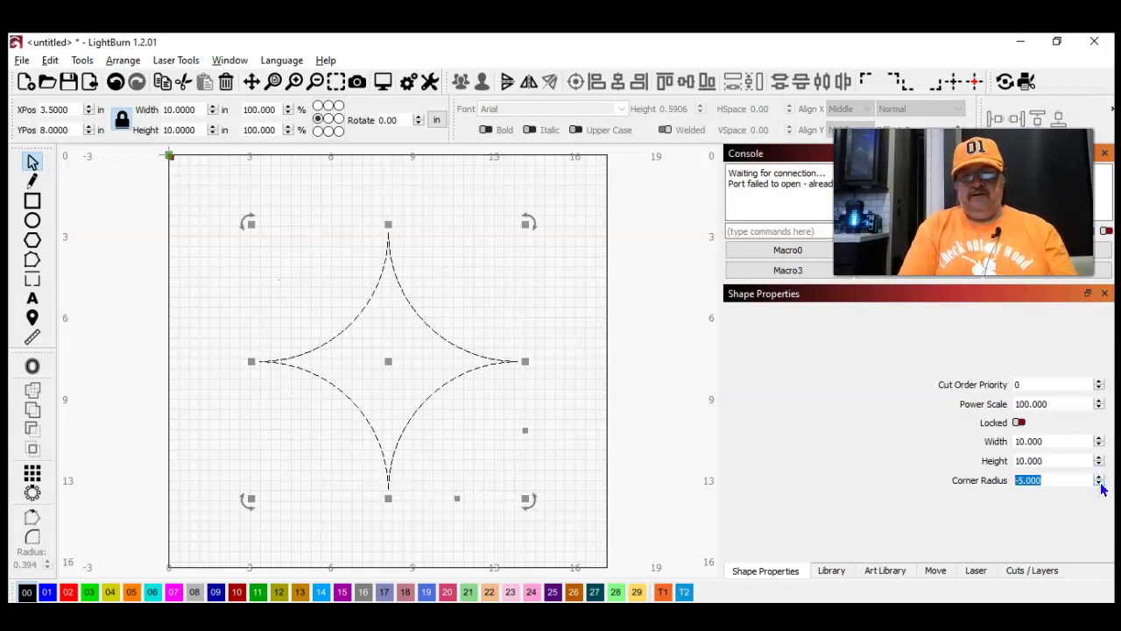
click(1100, 477)
click(1100, 477)
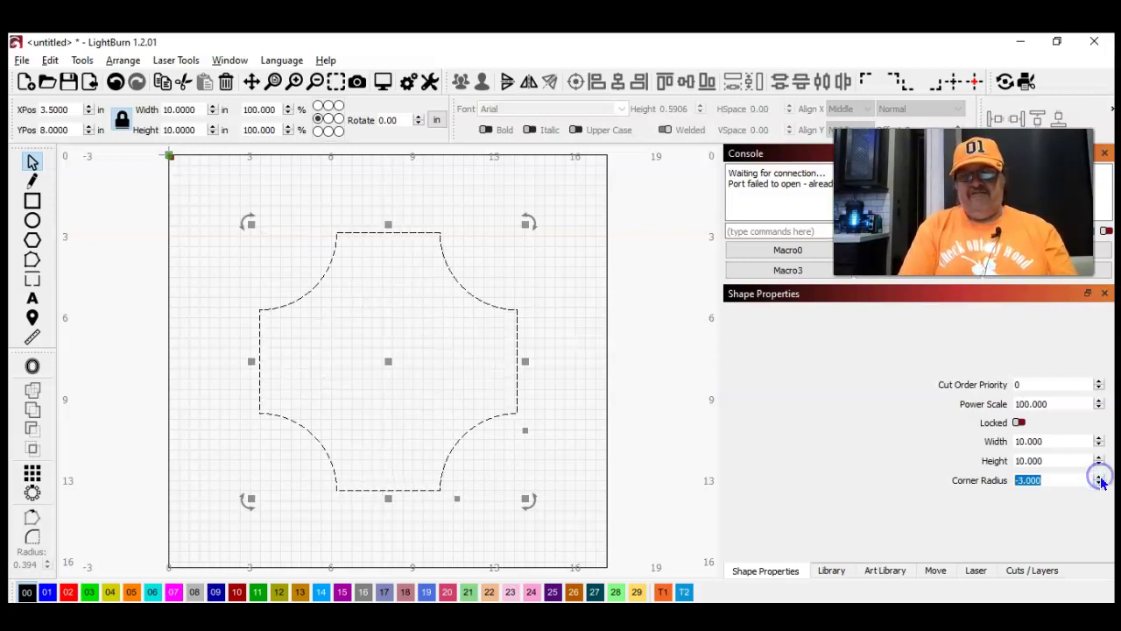
click(1099, 477)
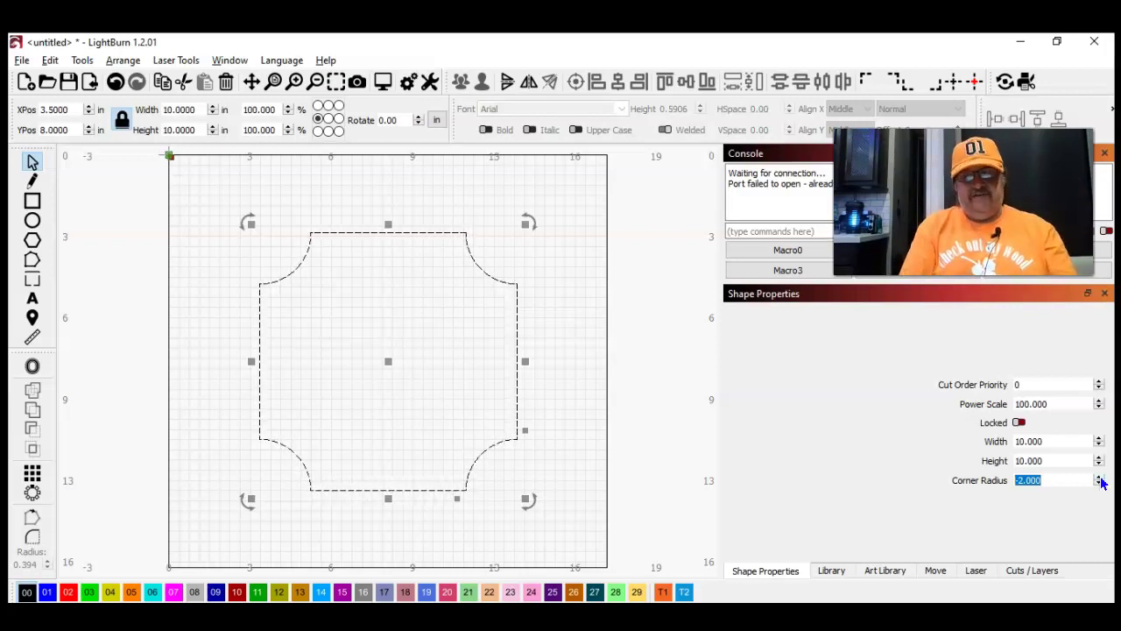
click(631, 361)
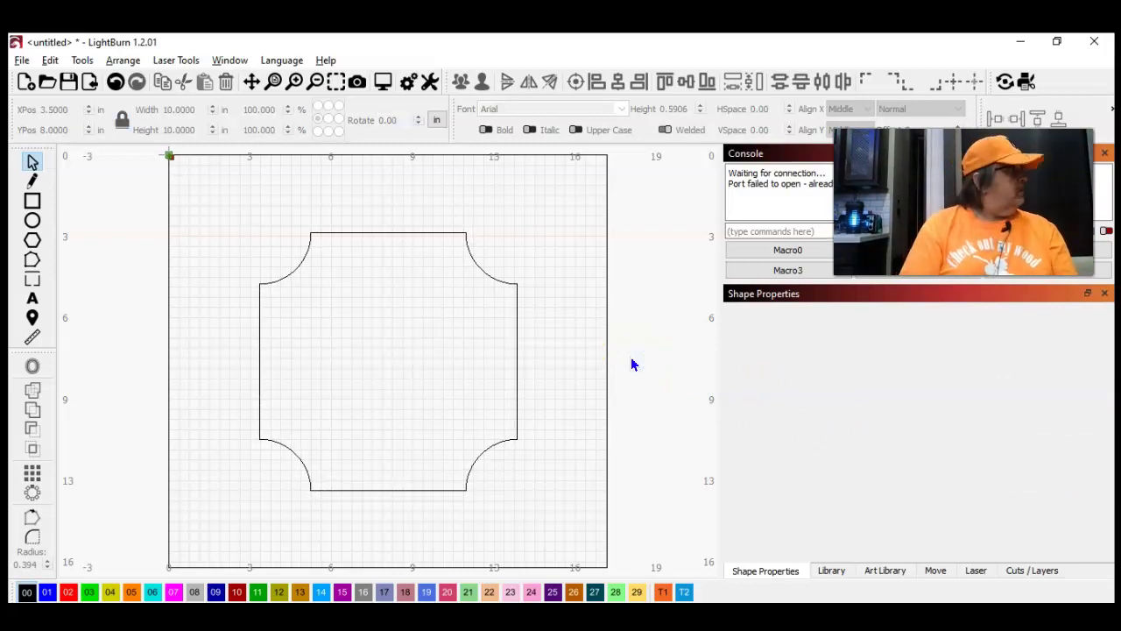
click(399, 235)
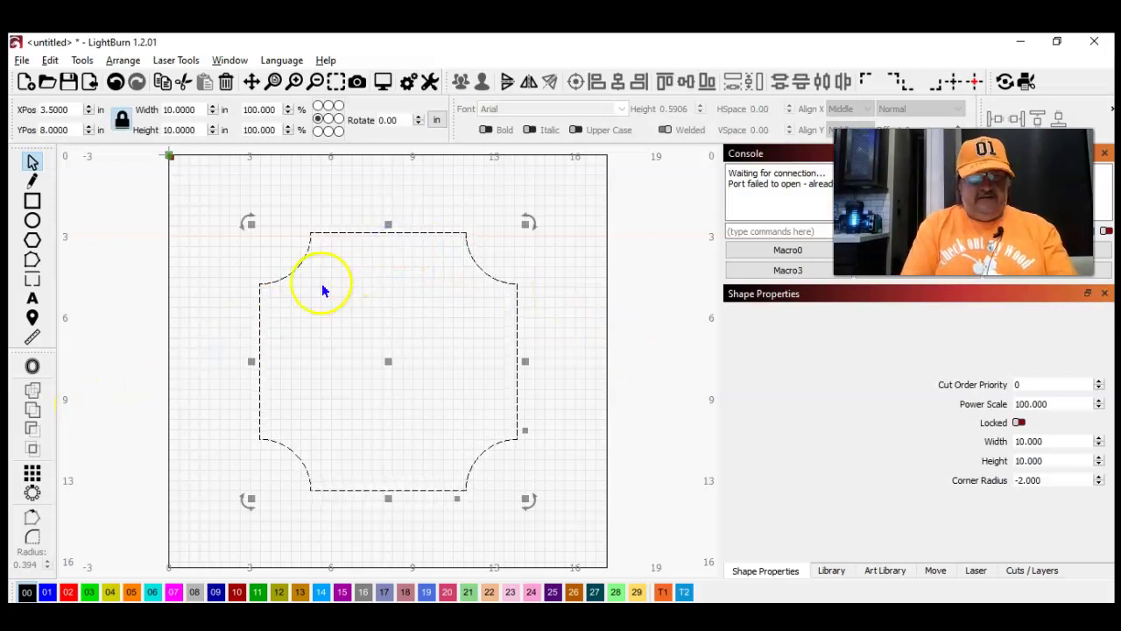
click(33, 367)
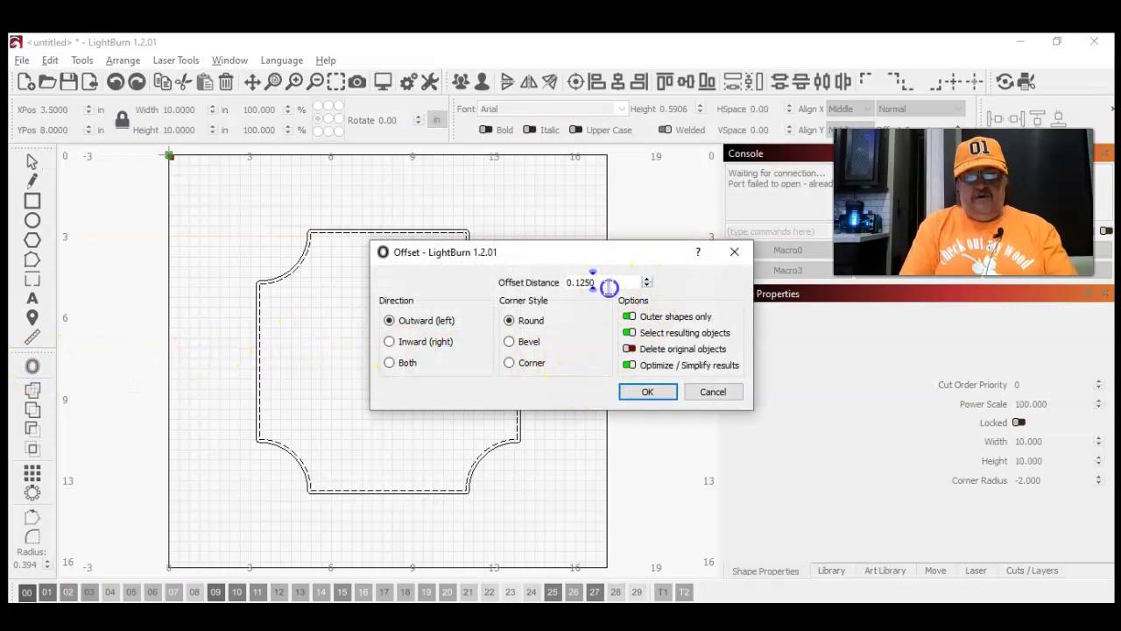
key(BackSpace)
key(BackSpace)
key(BackSpace)
key(BackSpace)
key(BackSpace)
key(BackSpace)
text(.25)
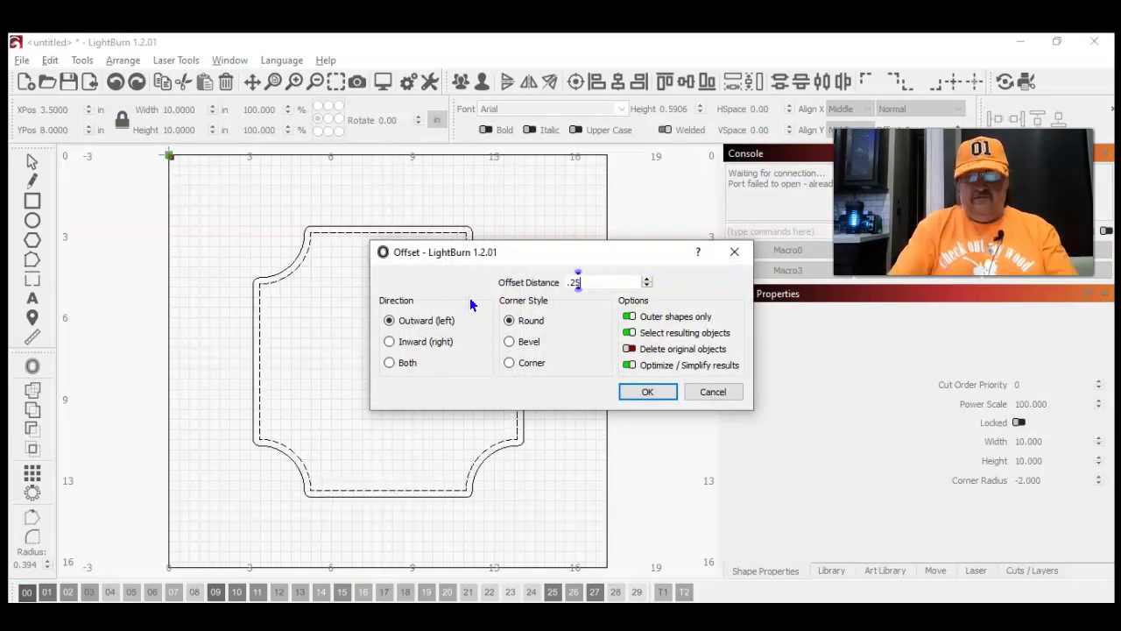
key(Tab)
click(392, 321)
click(645, 391)
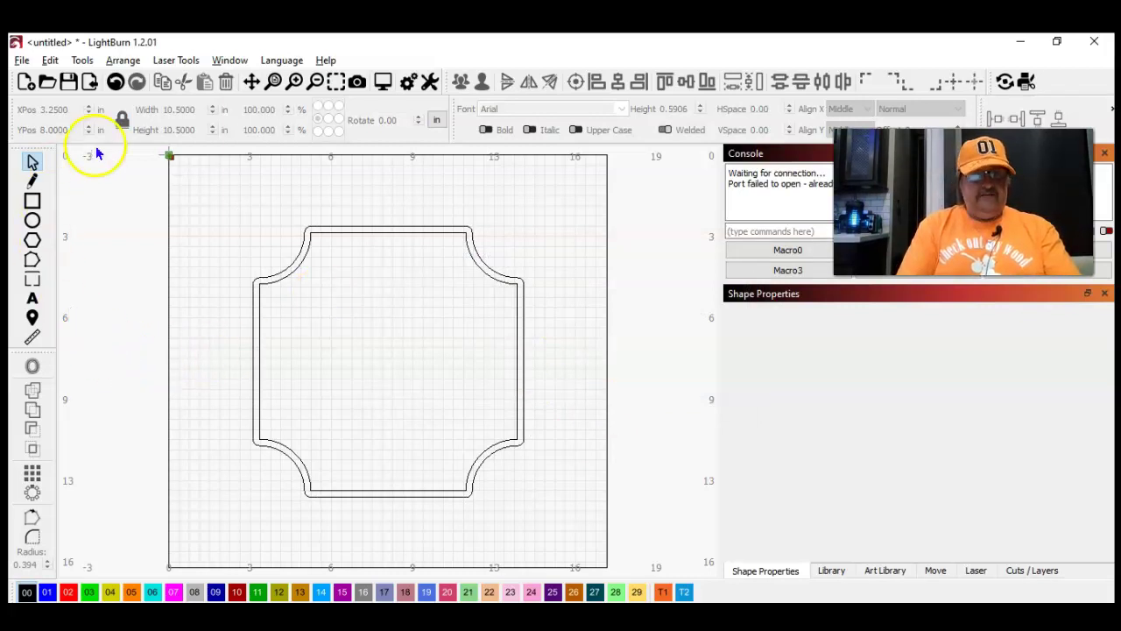
click(115, 81)
Deepen the corner radius from -2 to -5 into a four-pointed star, then reselect it
click(115, 82)
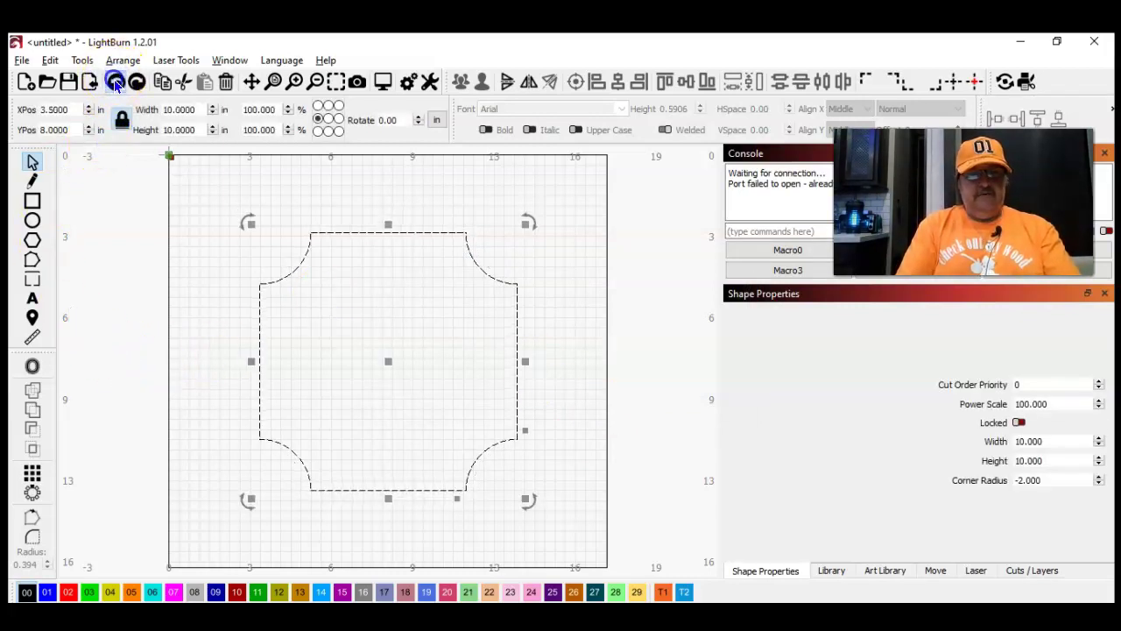
click(114, 82)
click(114, 81)
click(115, 82)
click(670, 383)
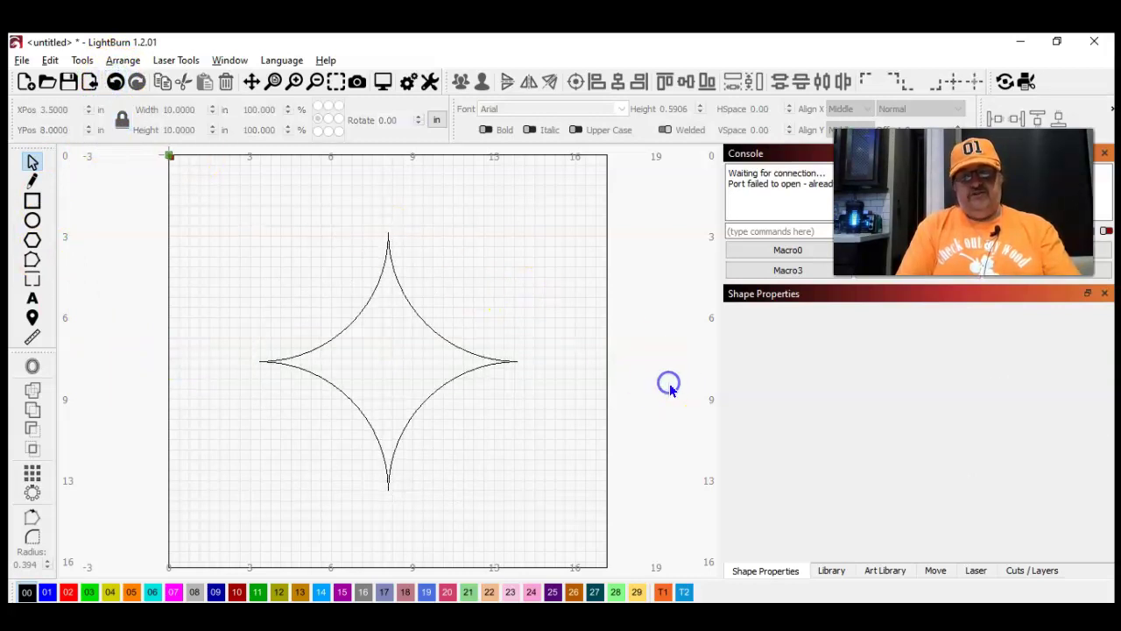
click(459, 343)
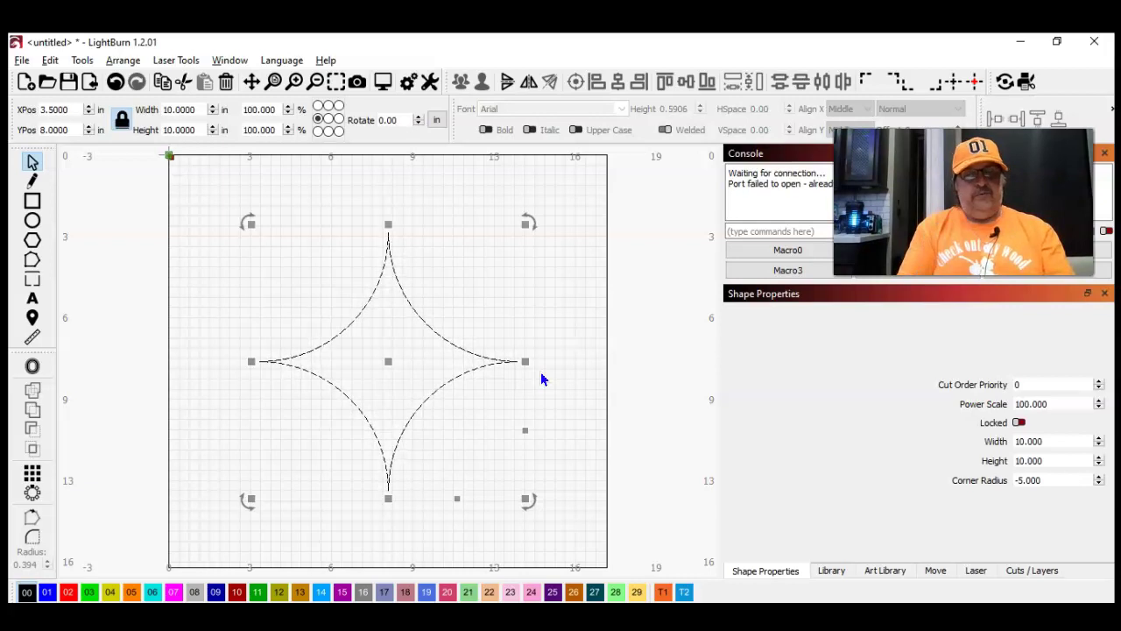
click(584, 405)
click(421, 336)
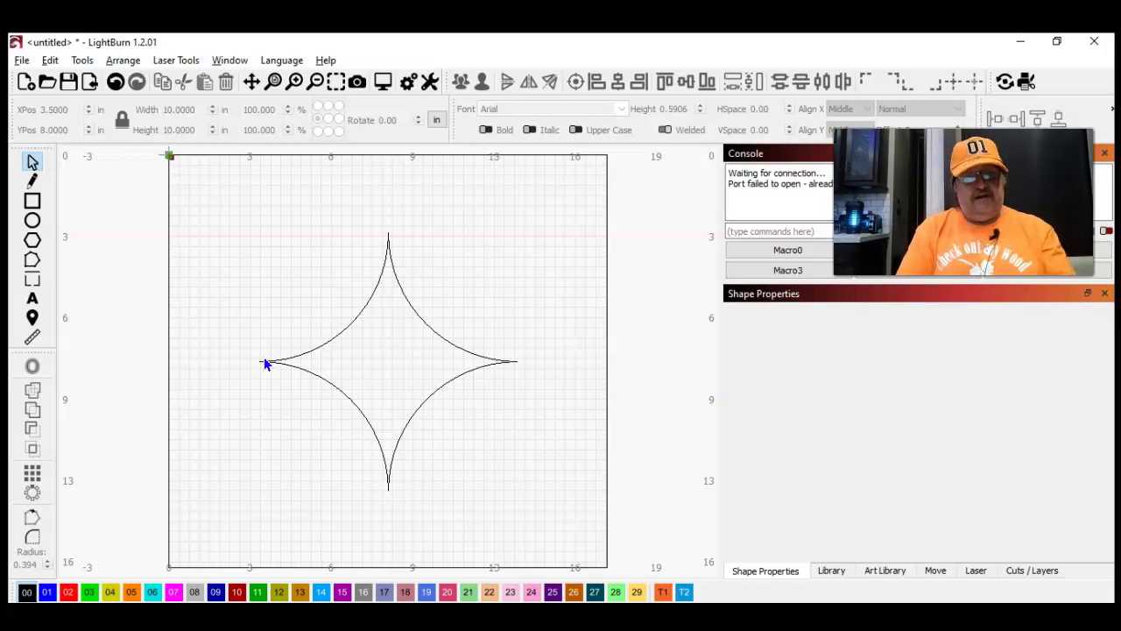
click(328, 343)
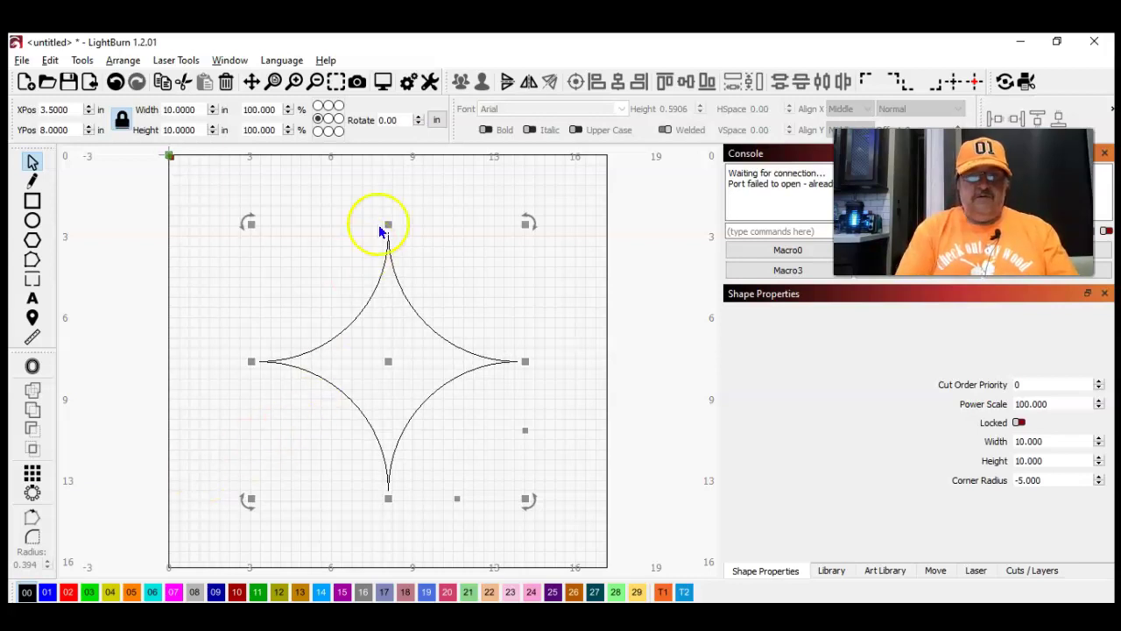
Rotate a star copy 22.5°, undo a second 22.5° rotation, and reselect the star
double_click(397, 120)
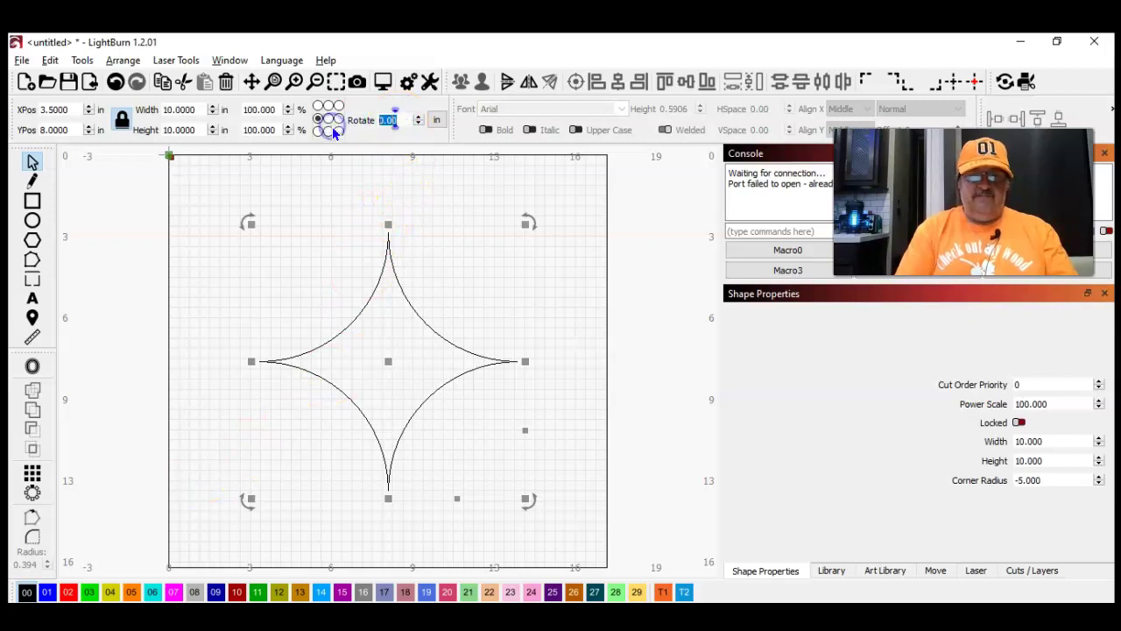
text(22.5)
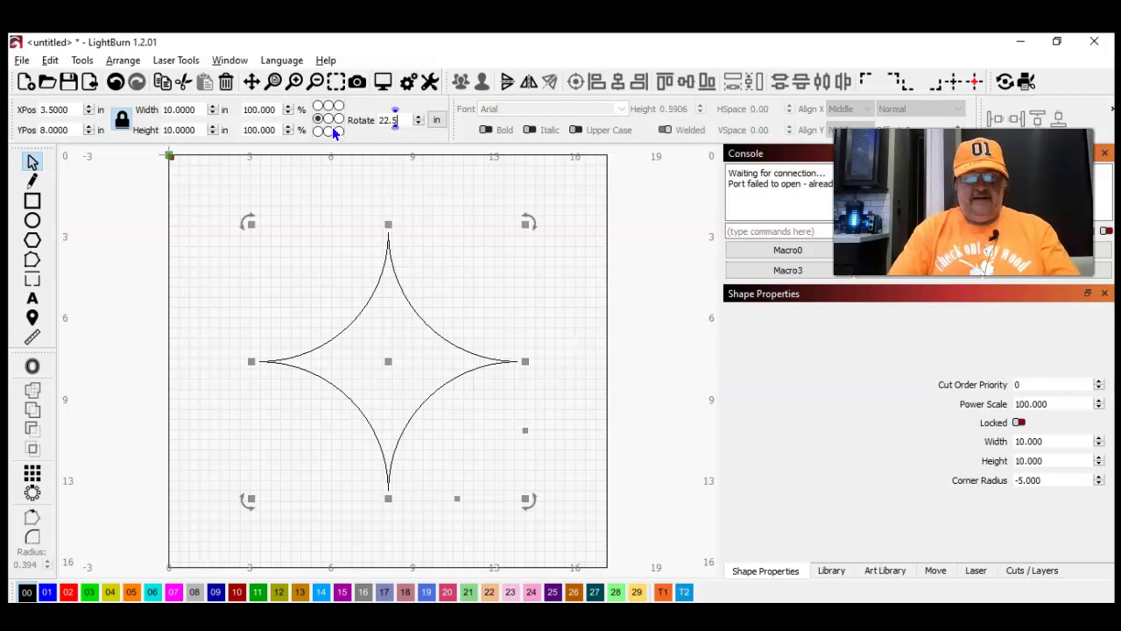
key(Return)
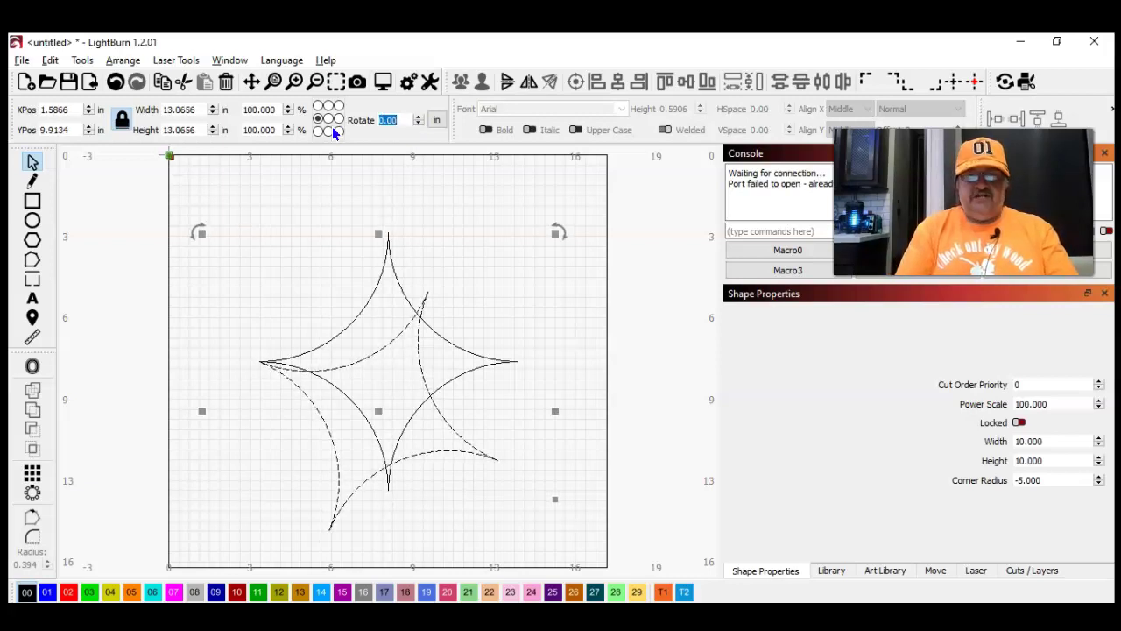
text(22.5)
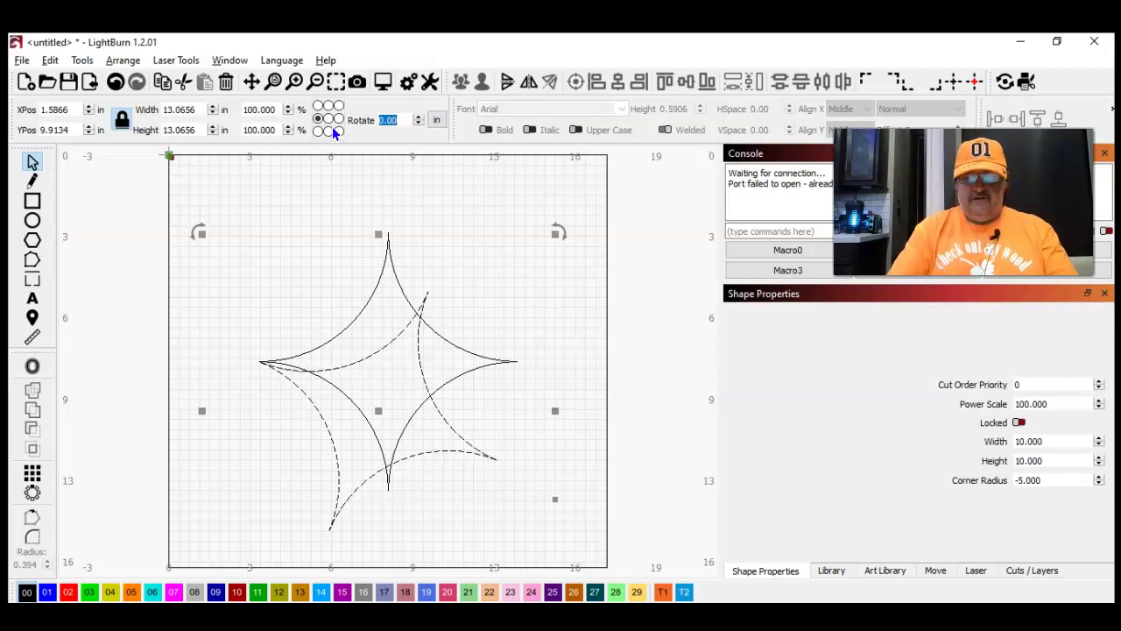
key(Return)
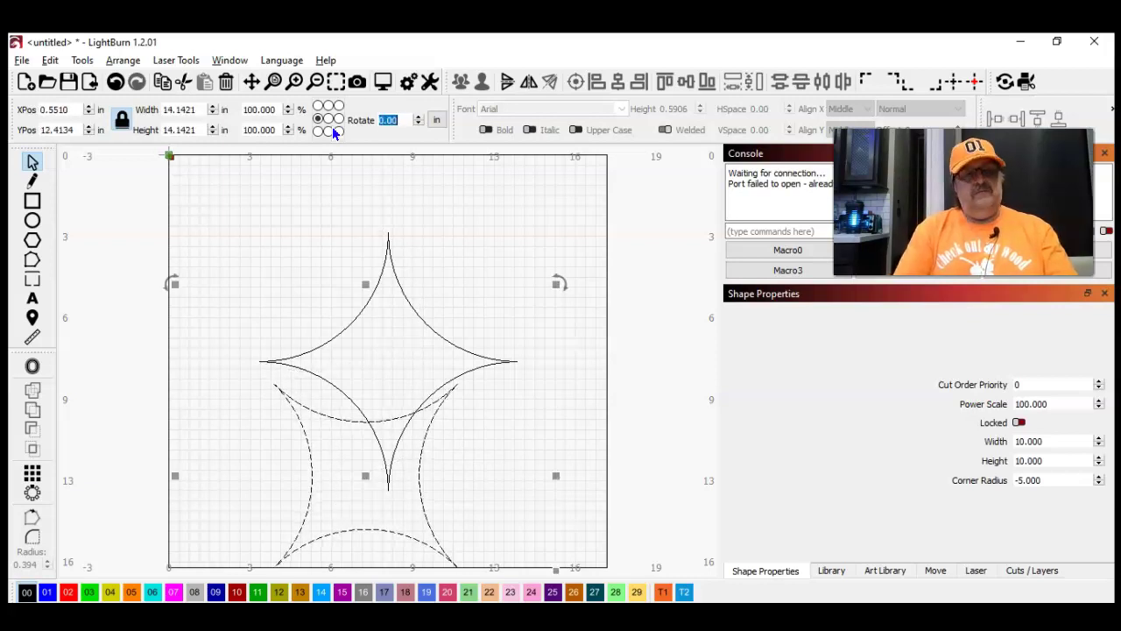
click(115, 82)
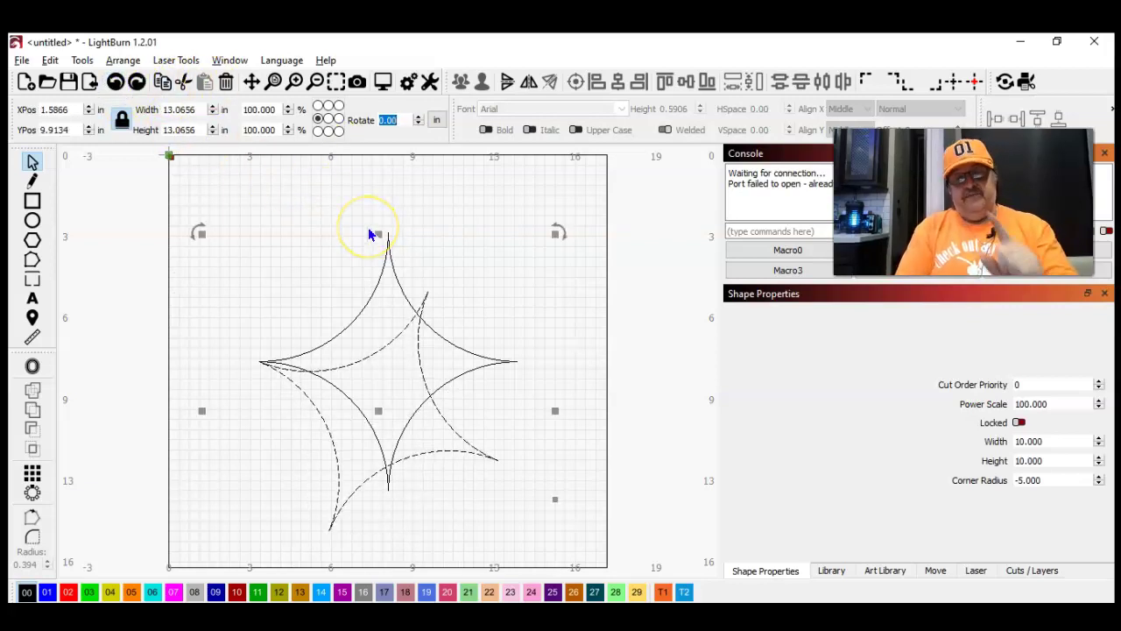
click(450, 236)
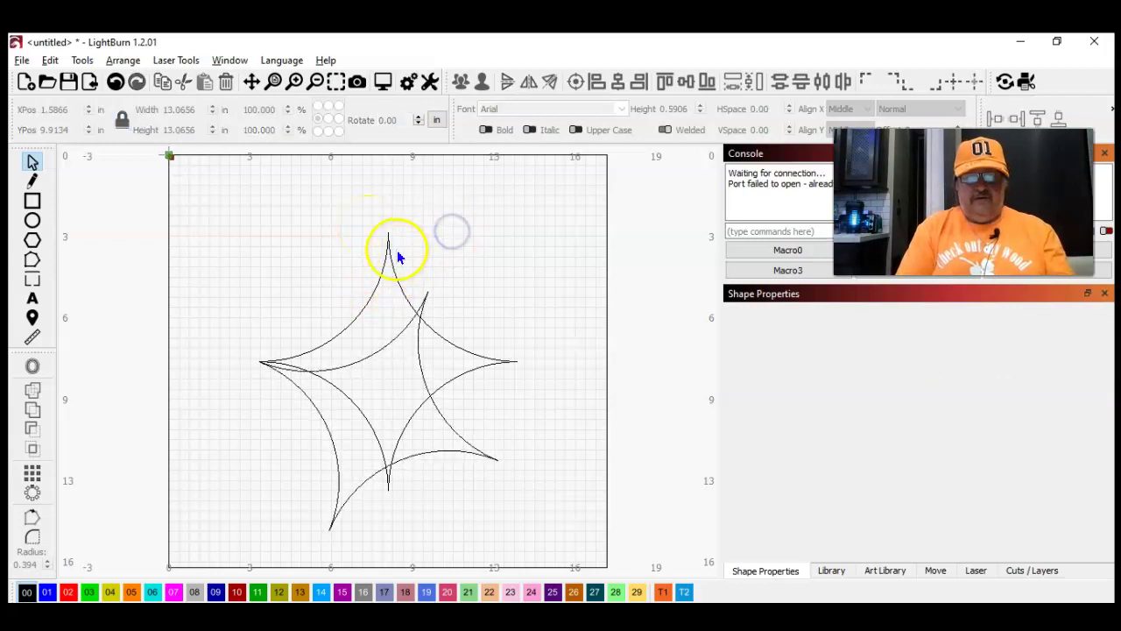
click(370, 298)
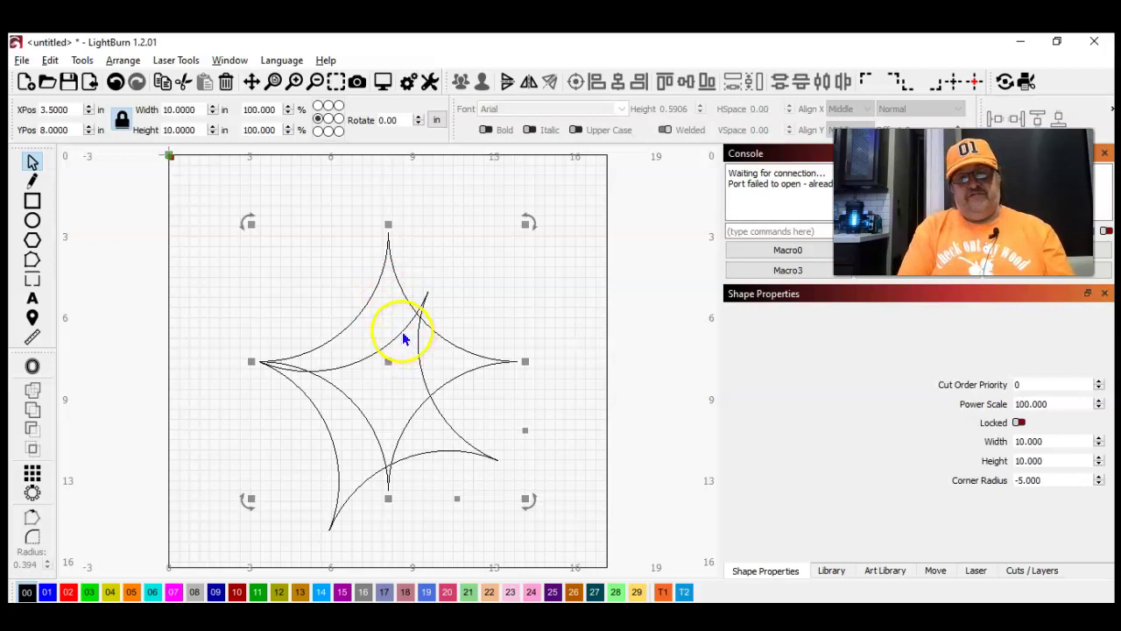
Add rotated star copies at 45° and 67.5° from the original star
click(392, 120)
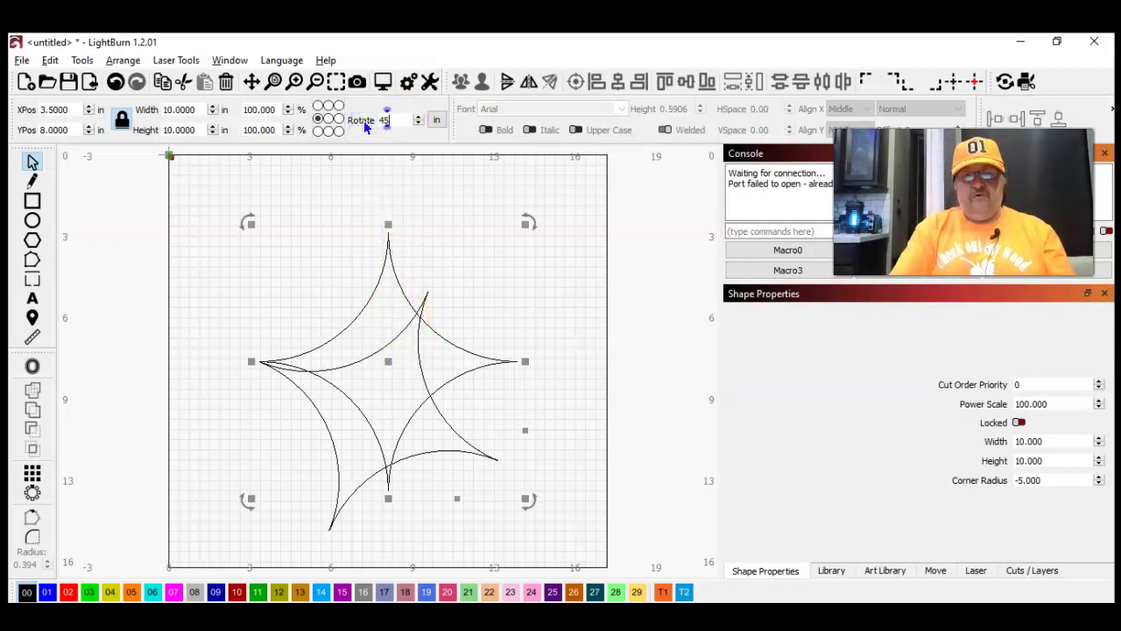
key(Return)
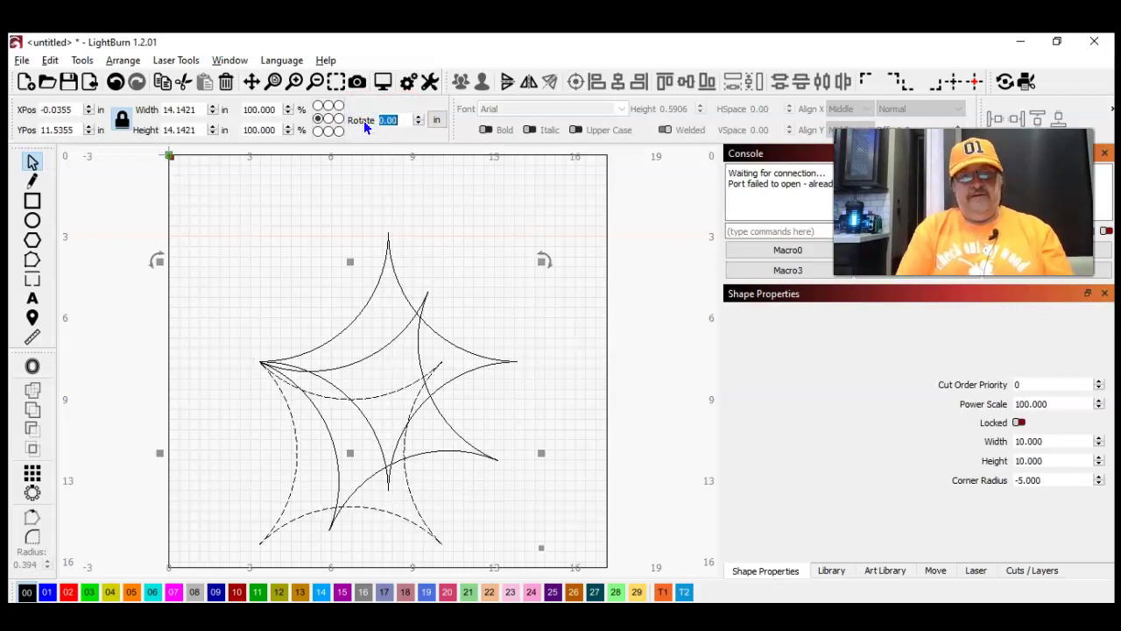
click(370, 311)
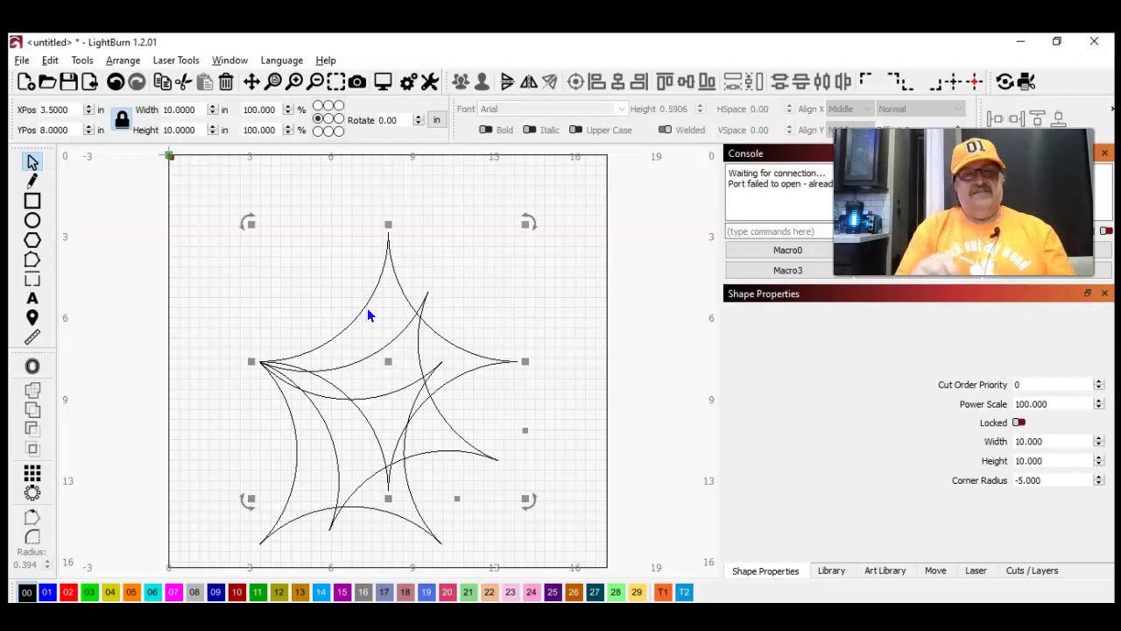
click(399, 114)
text(6.)
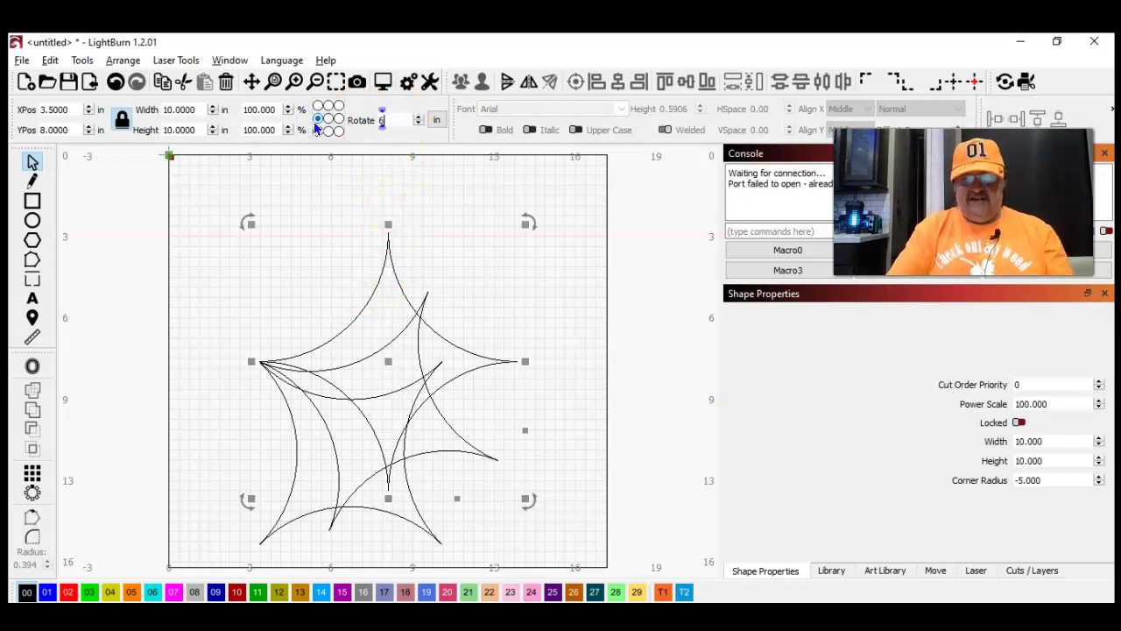
text(7)
key(Return)
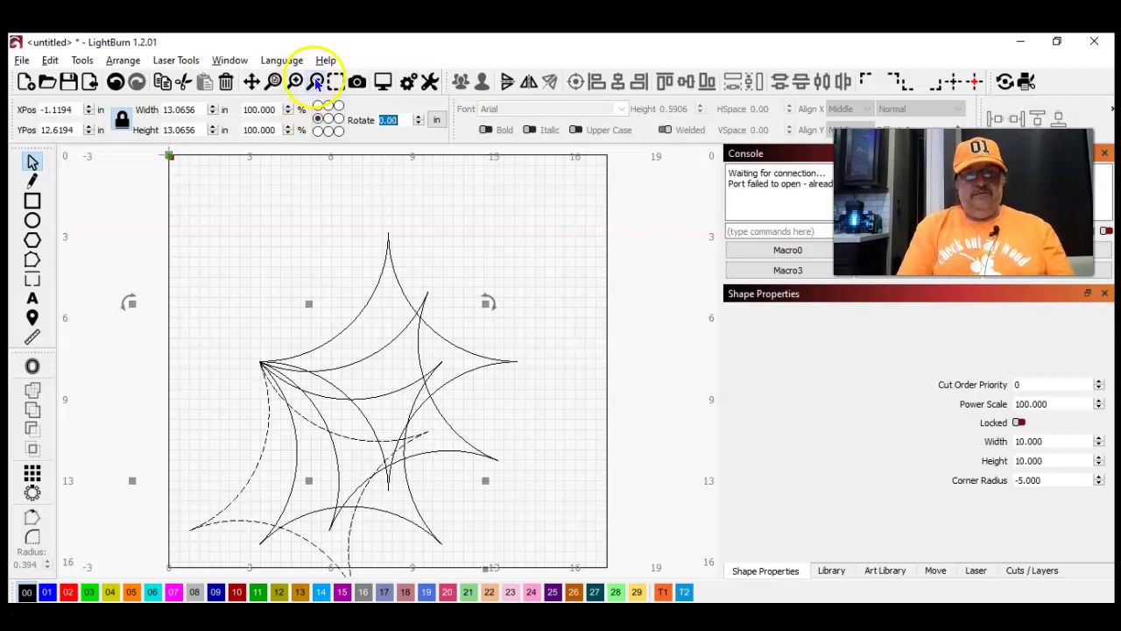
Select all overlapping stars, move them to the page centre, and align their centres
click(317, 81)
click(317, 81)
click(186, 261)
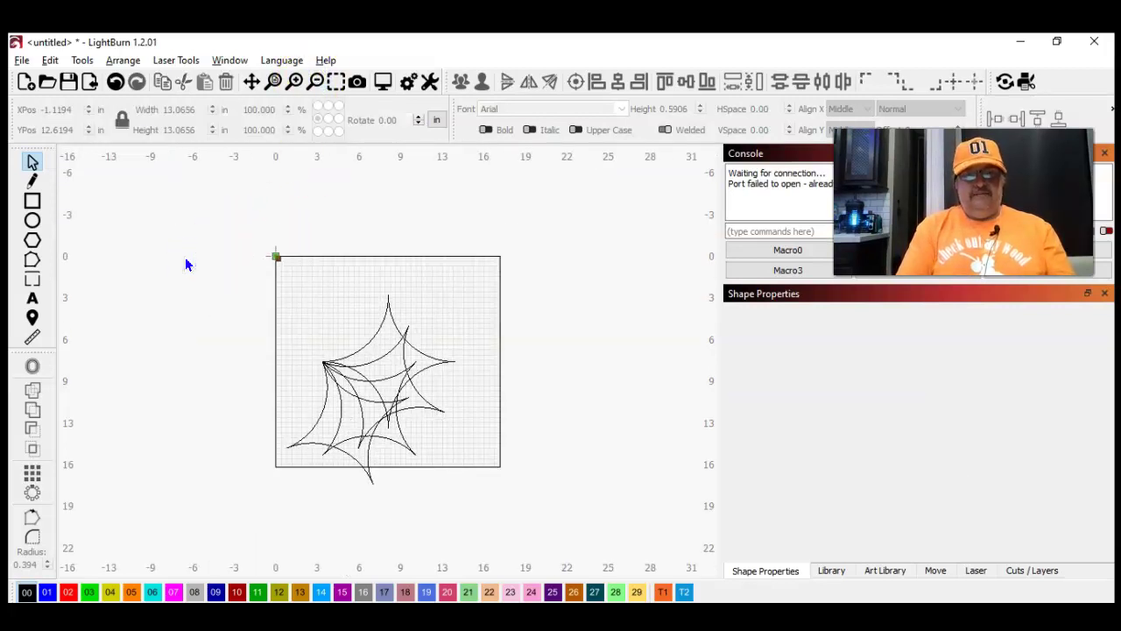
click(426, 391)
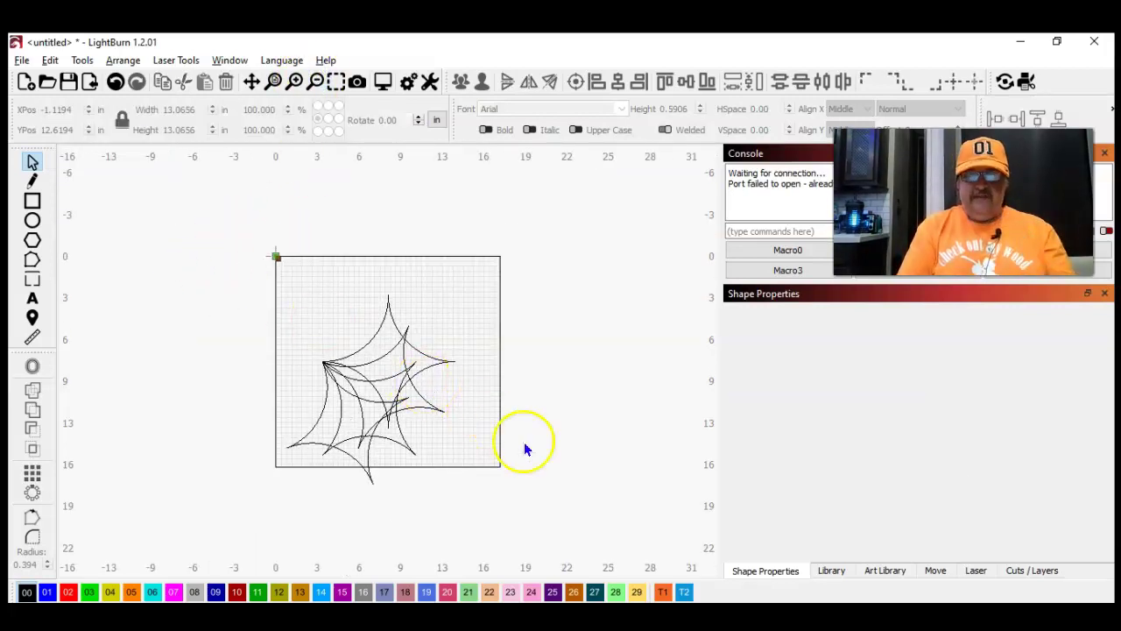
drag(546, 516, 196, 266)
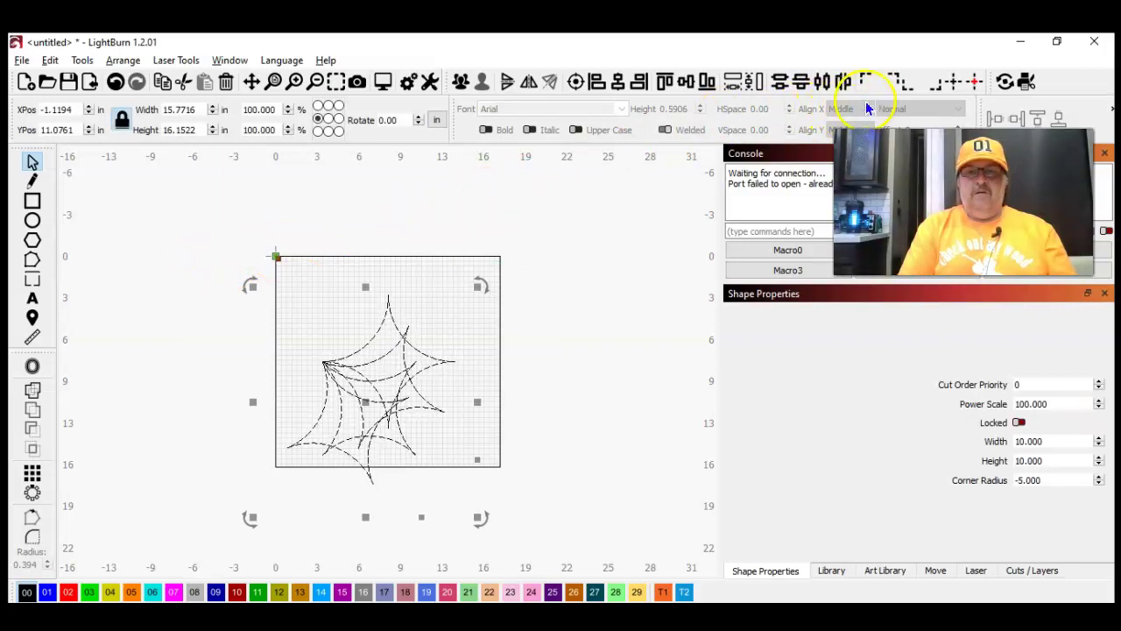
click(953, 84)
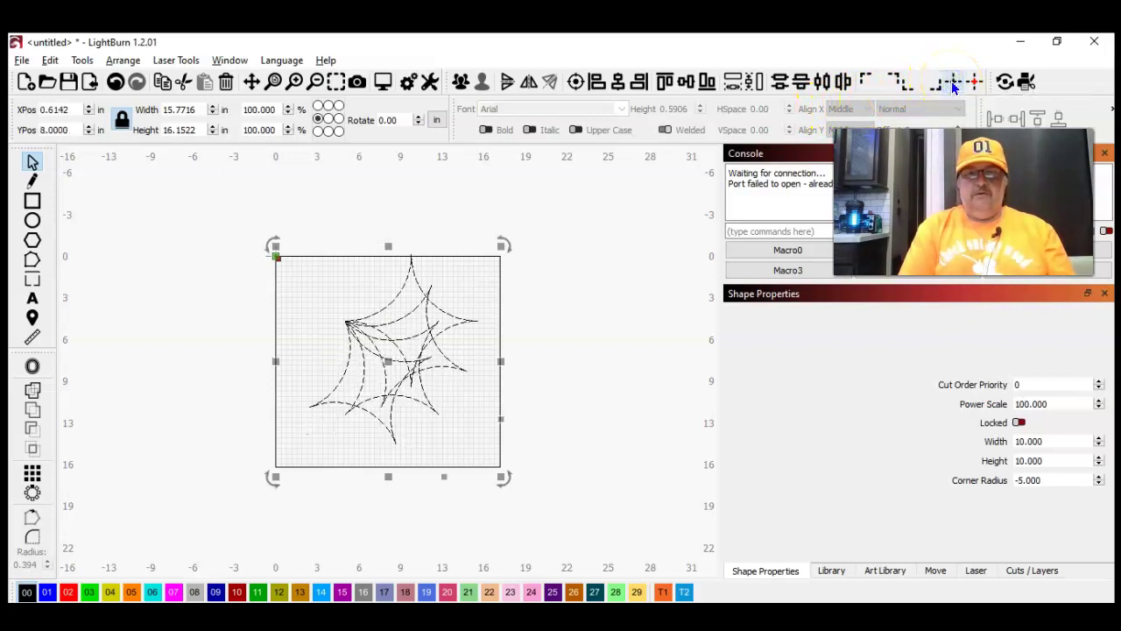
click(578, 82)
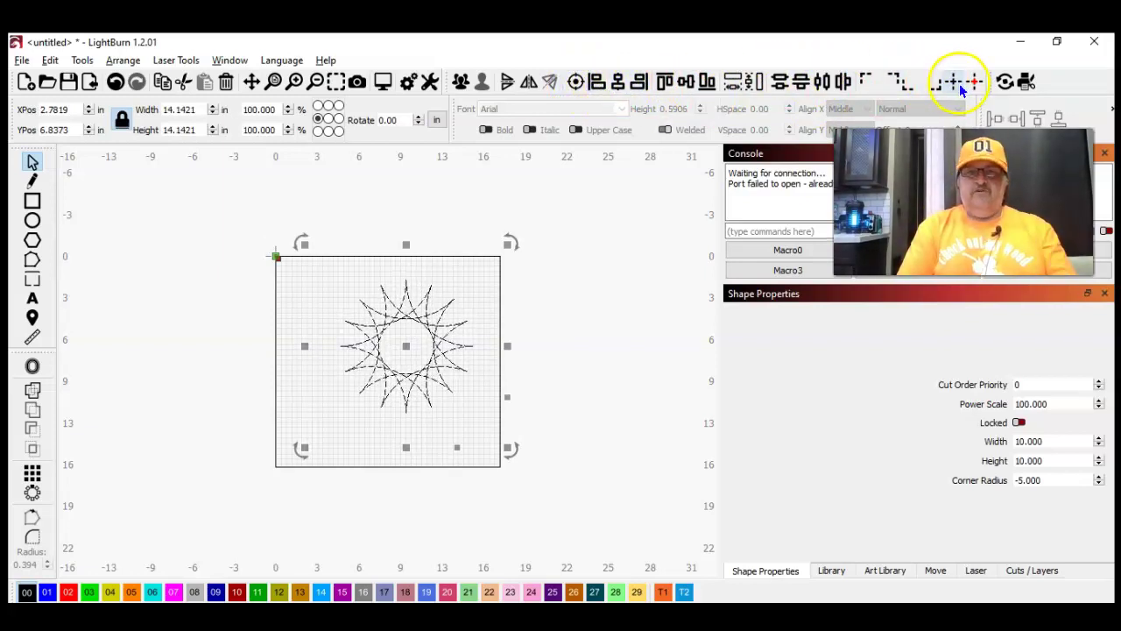
click(570, 269)
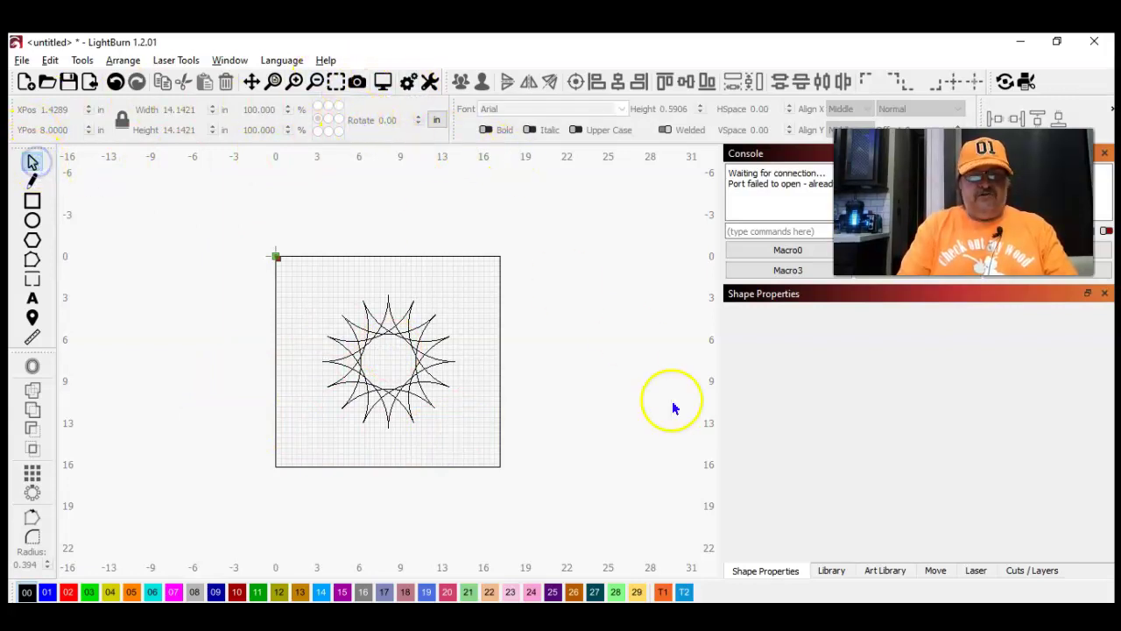
Marquee-select every star shape in the starburst and group them into one object
click(226, 235)
click(619, 435)
mouse_move(555, 506)
mouse_down()
mouse_move(255, 318)
mouse_move(229, 229)
mouse_up()
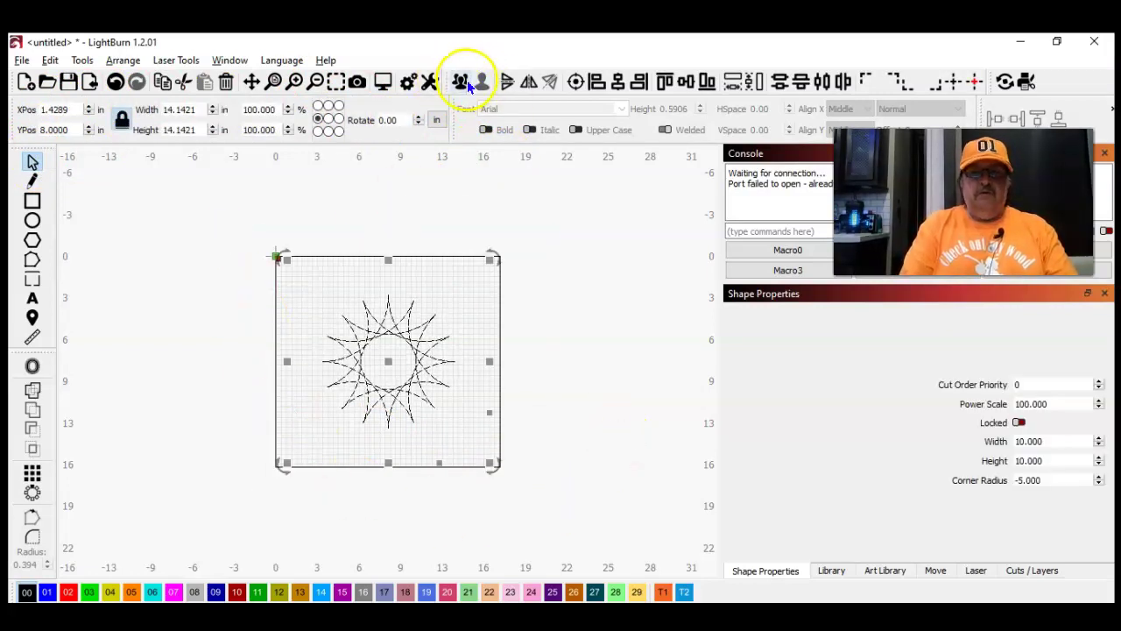
click(460, 81)
click(390, 193)
click(384, 314)
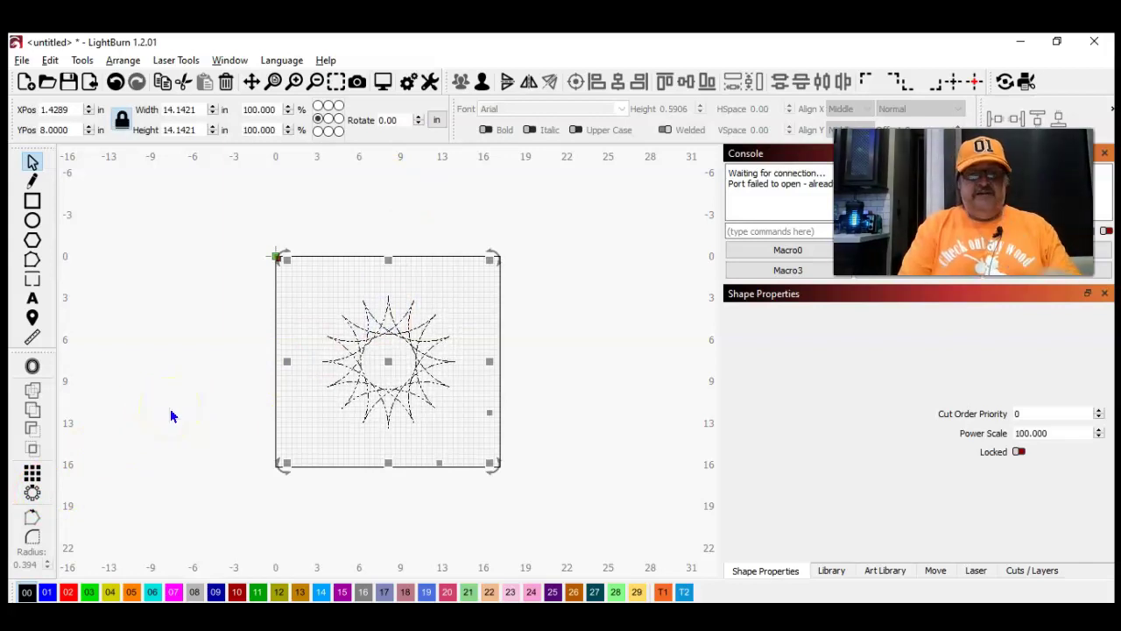
Open Circular Array and experiment with copy counts such as 13, 4 and 5
click(33, 495)
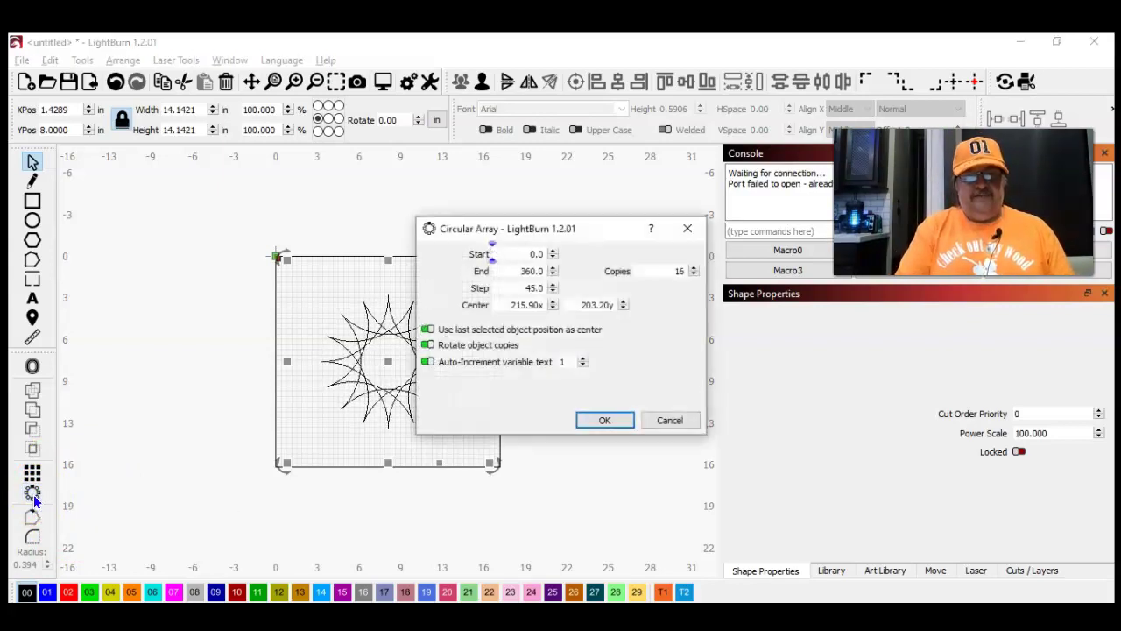
drag(539, 226, 655, 189)
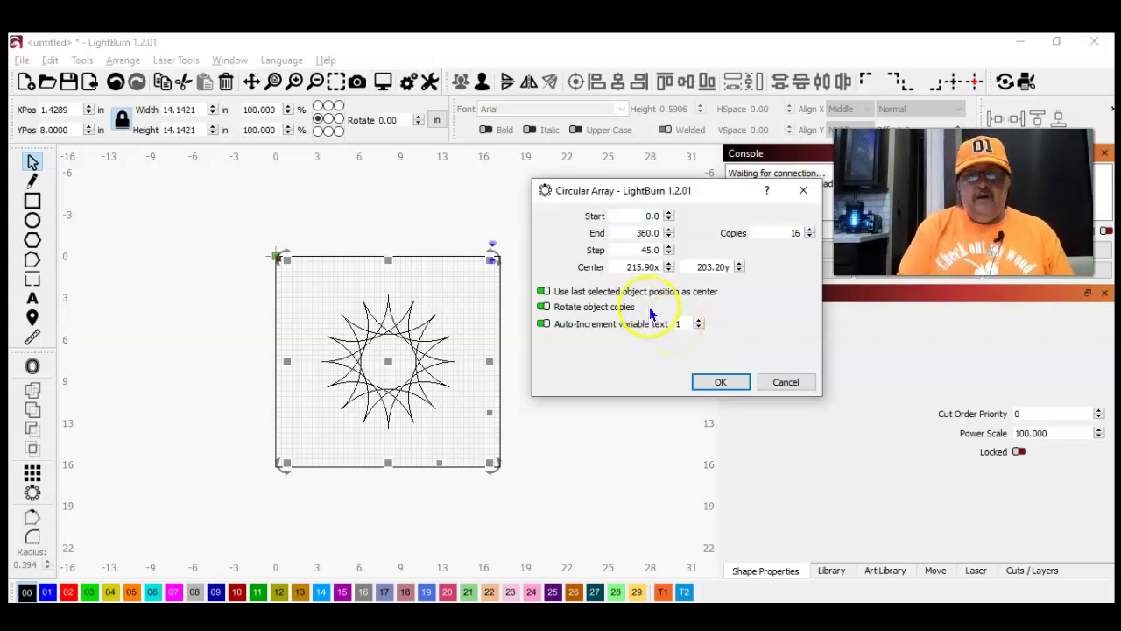
click(808, 236)
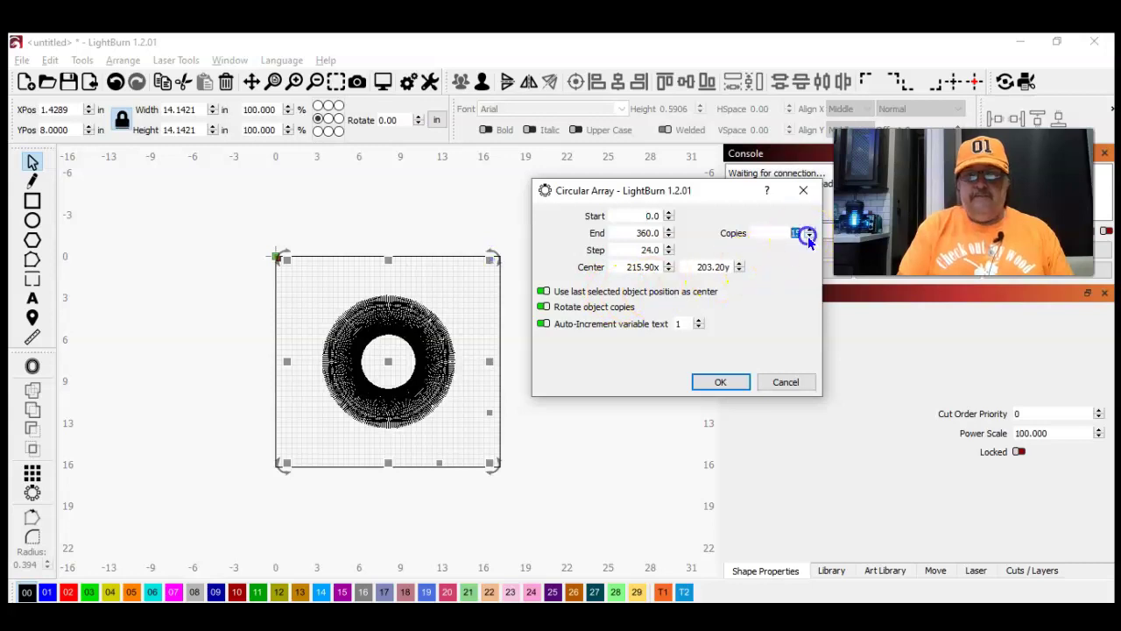
click(808, 236)
click(807, 236)
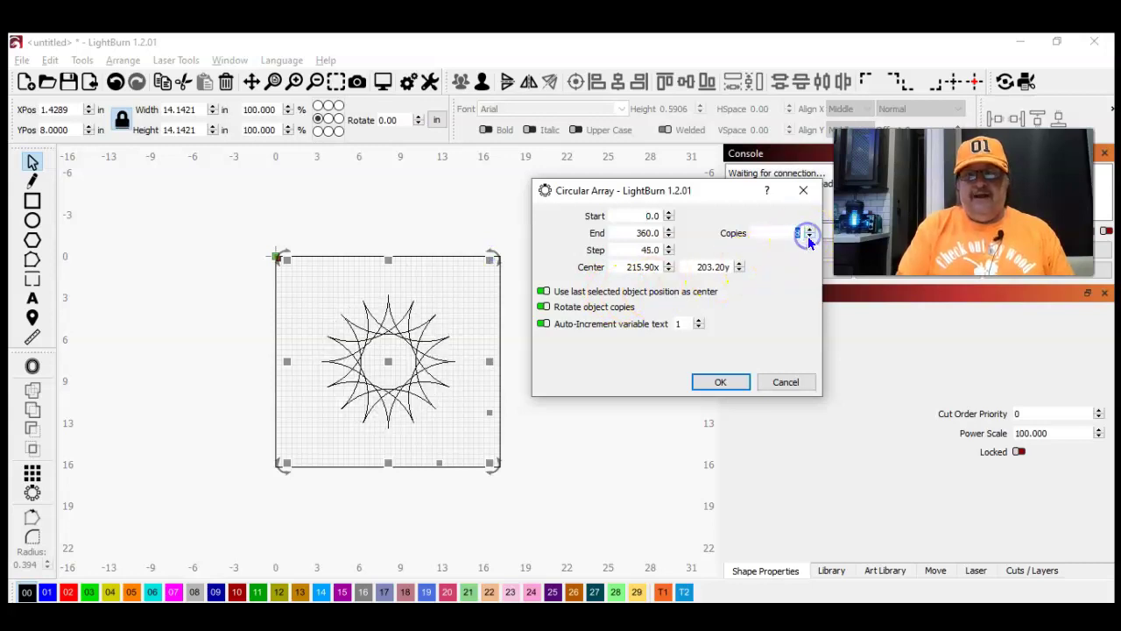
double_click(780, 229)
text(0)
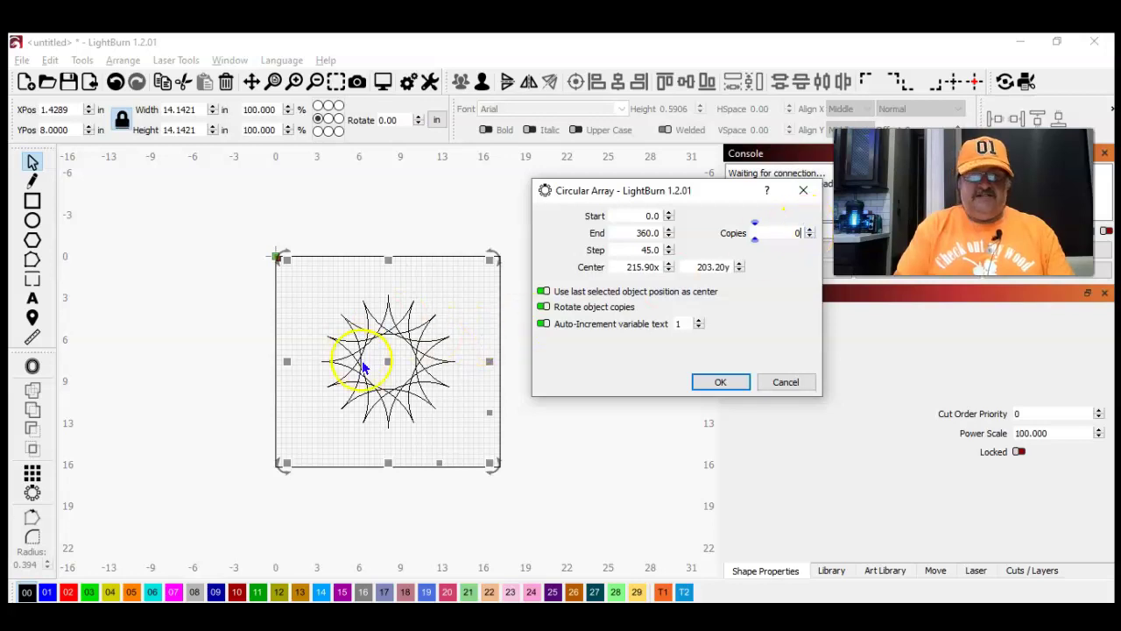
click(809, 230)
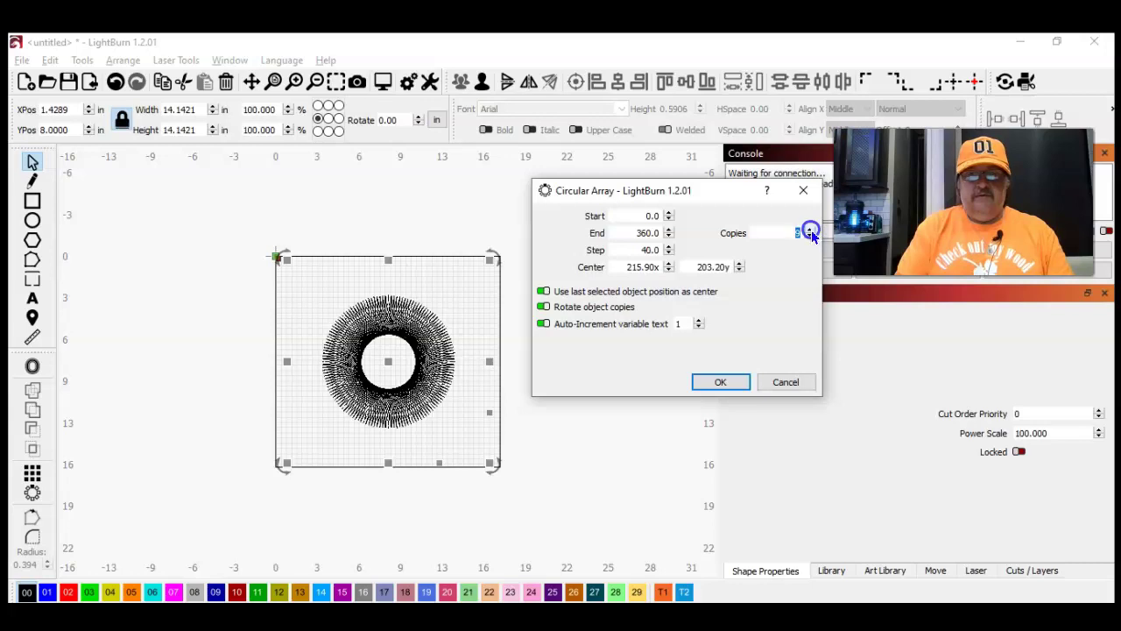
click(799, 233)
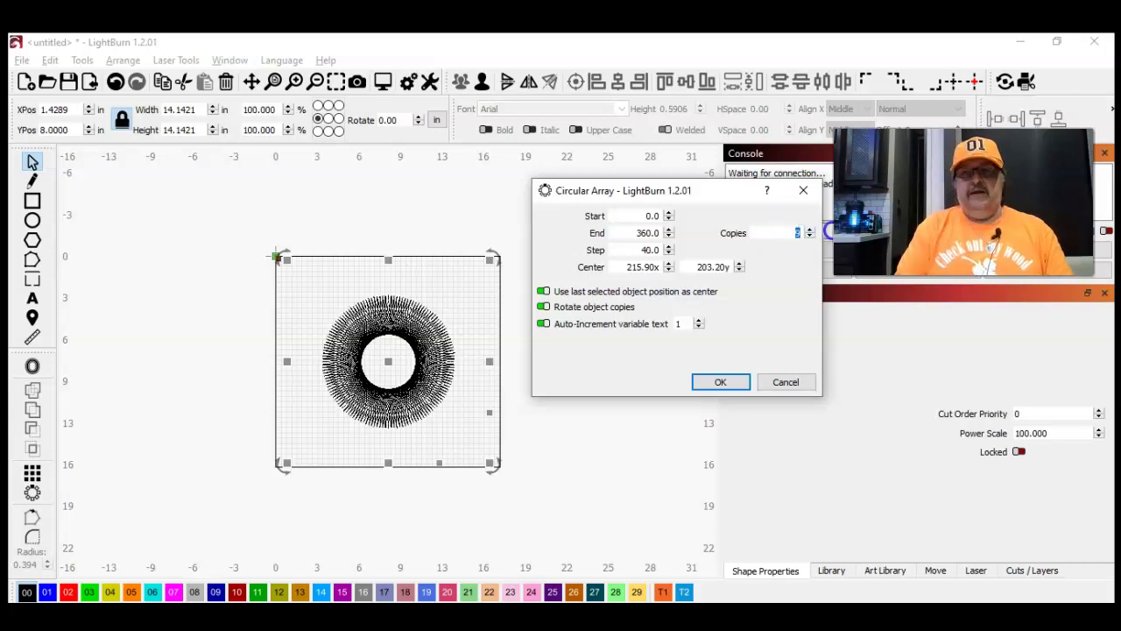
key(BackSpace)
text(1)
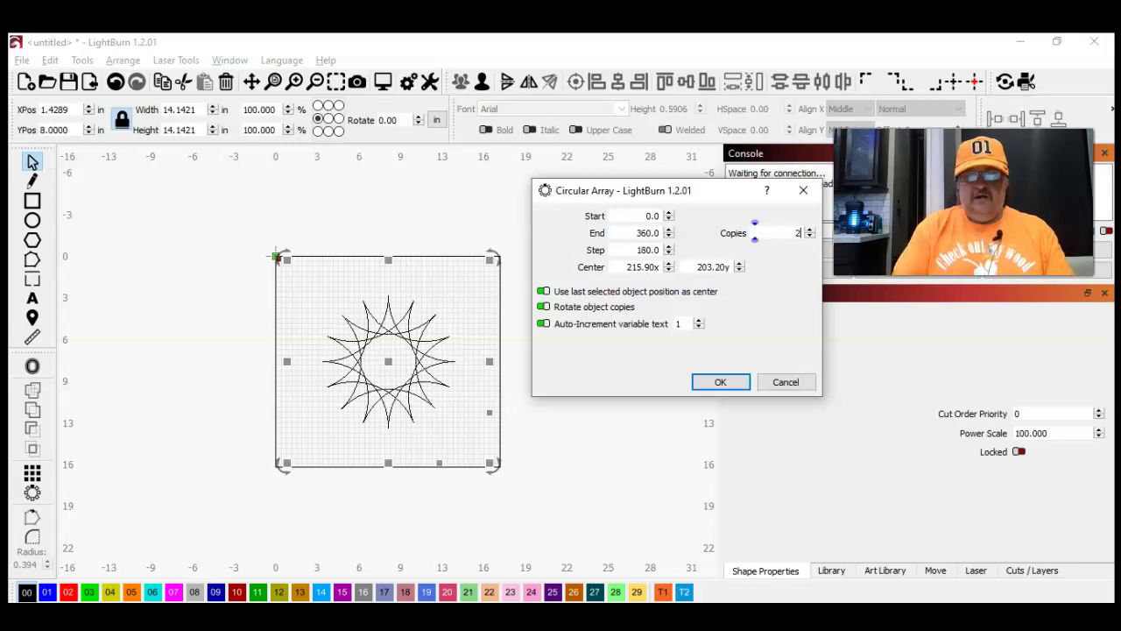
text(3)
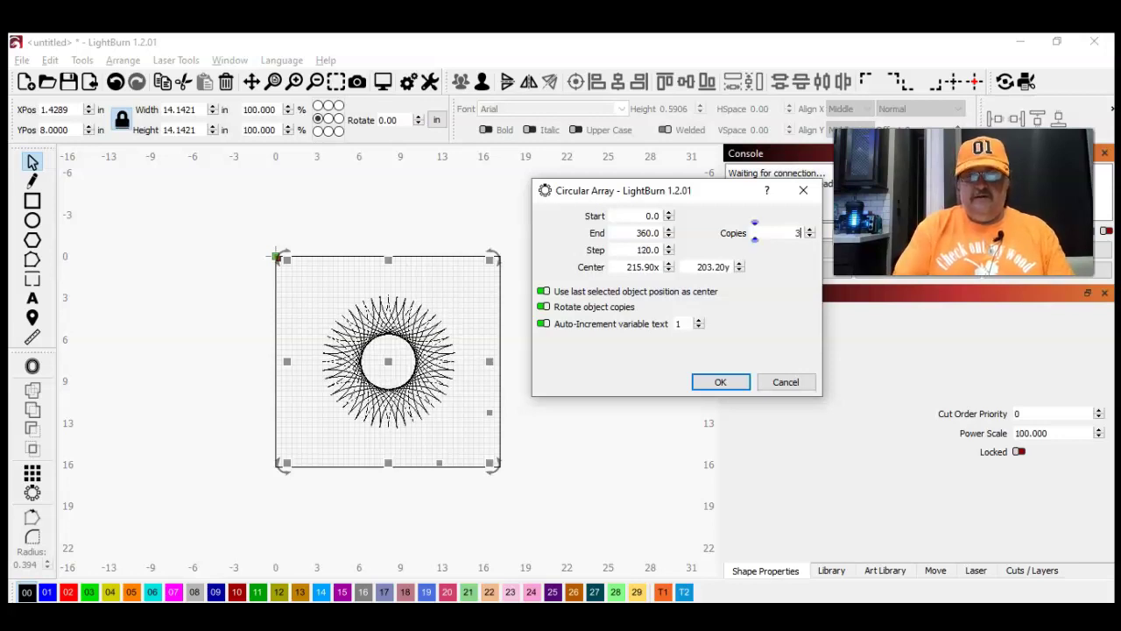
key(BackSpace)
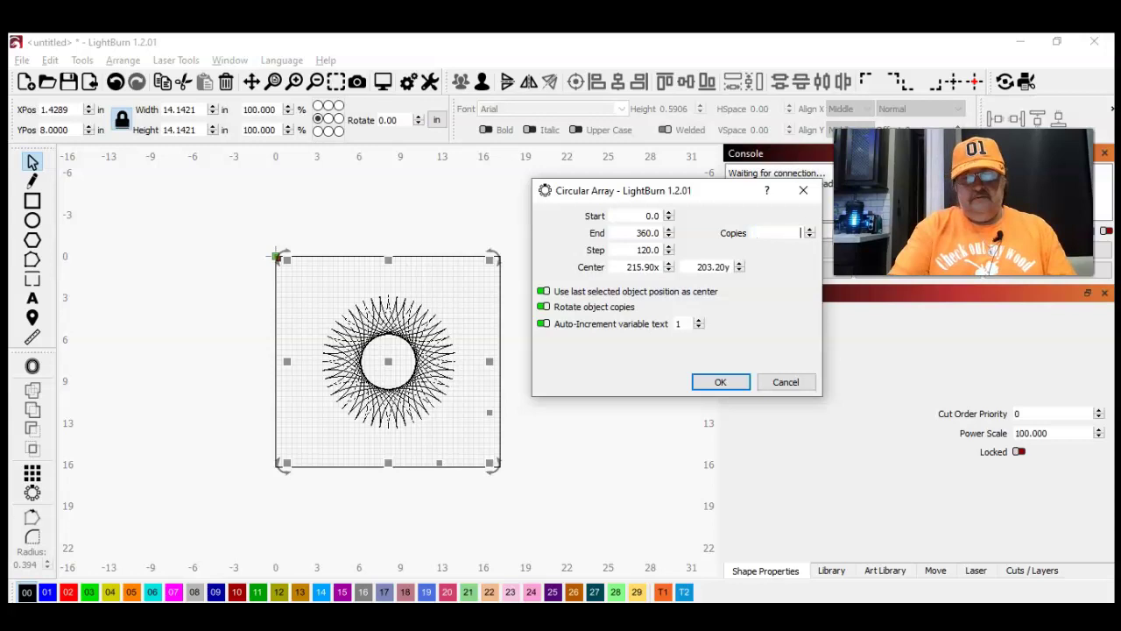
text(4)
key(BackSpace)
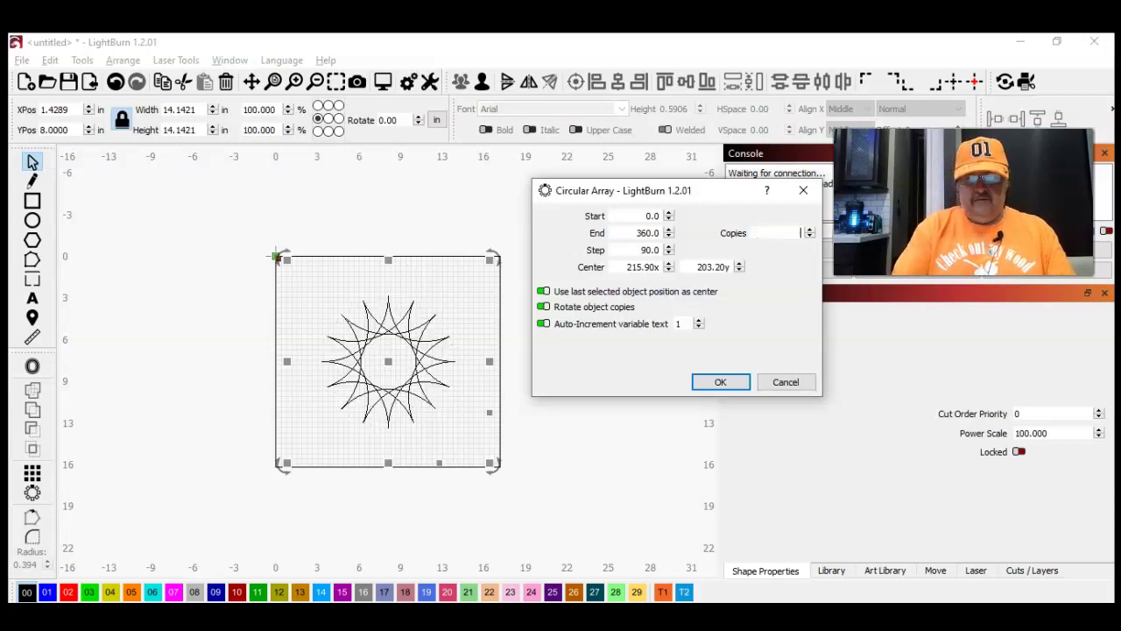
text(5)
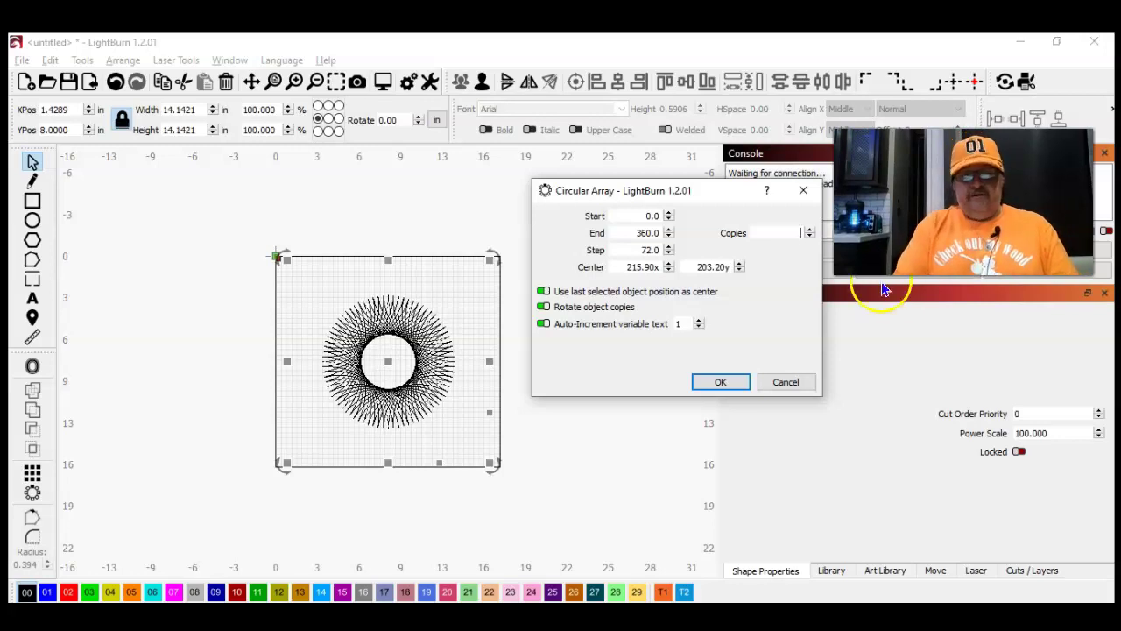
Apply the circular array with 3 rotated copies at 120° steps
click(811, 229)
click(811, 230)
click(811, 229)
click(811, 229)
click(812, 229)
click(811, 230)
click(812, 230)
click(812, 230)
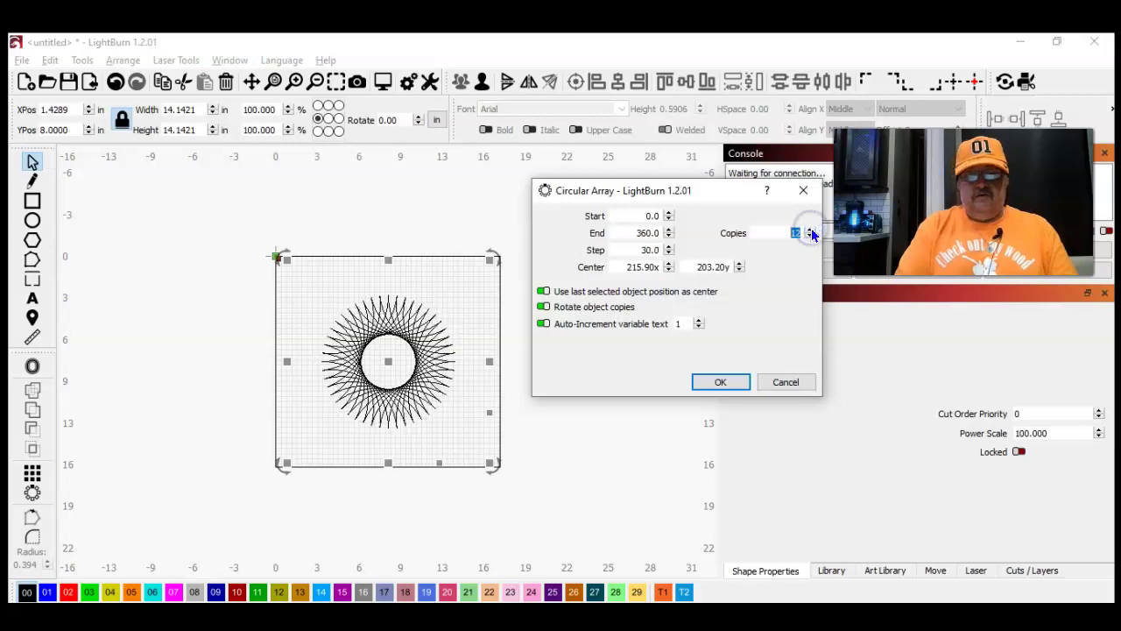
click(812, 237)
click(811, 236)
click(811, 236)
click(811, 236)
click(812, 237)
click(812, 237)
click(811, 236)
click(811, 236)
click(811, 236)
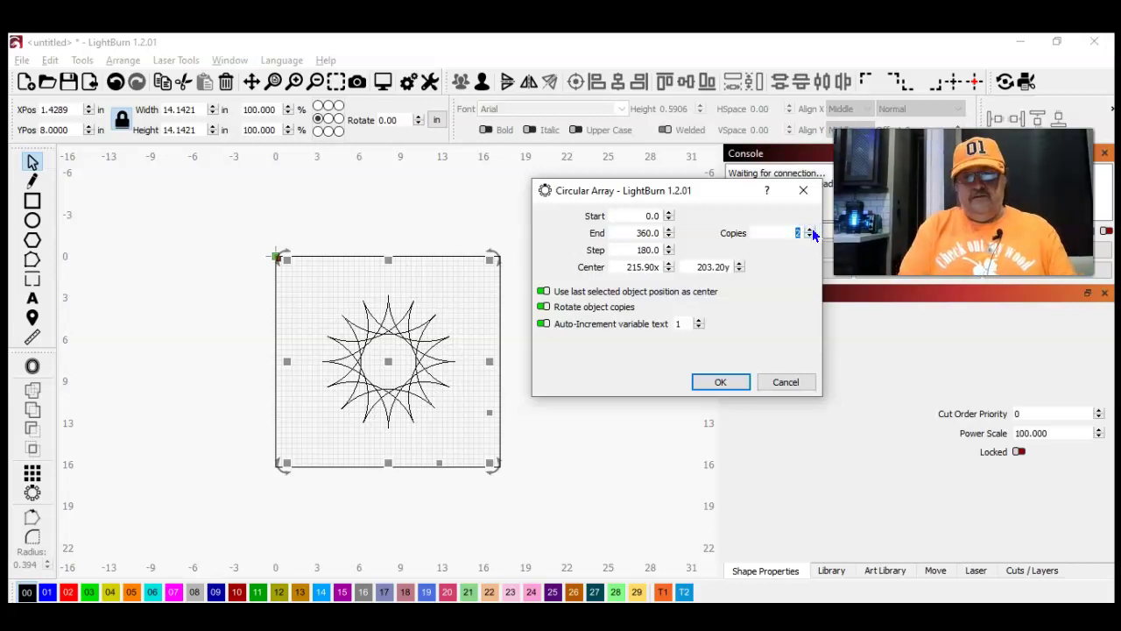
click(810, 229)
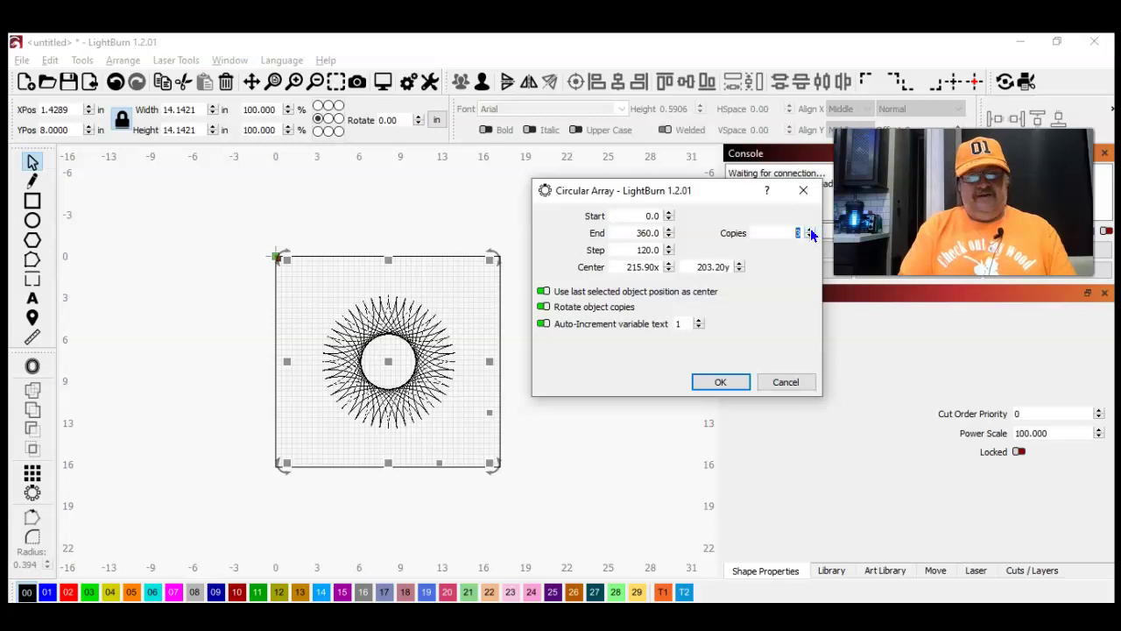
click(712, 384)
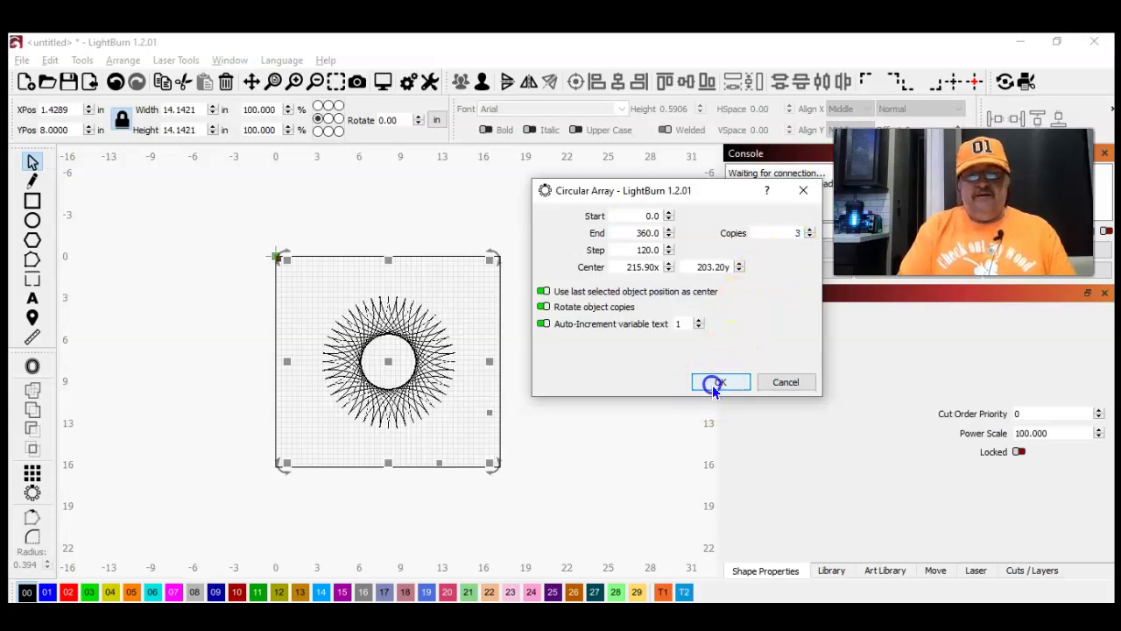
Marquee-select the finished rosette design, then deselect it
click(628, 384)
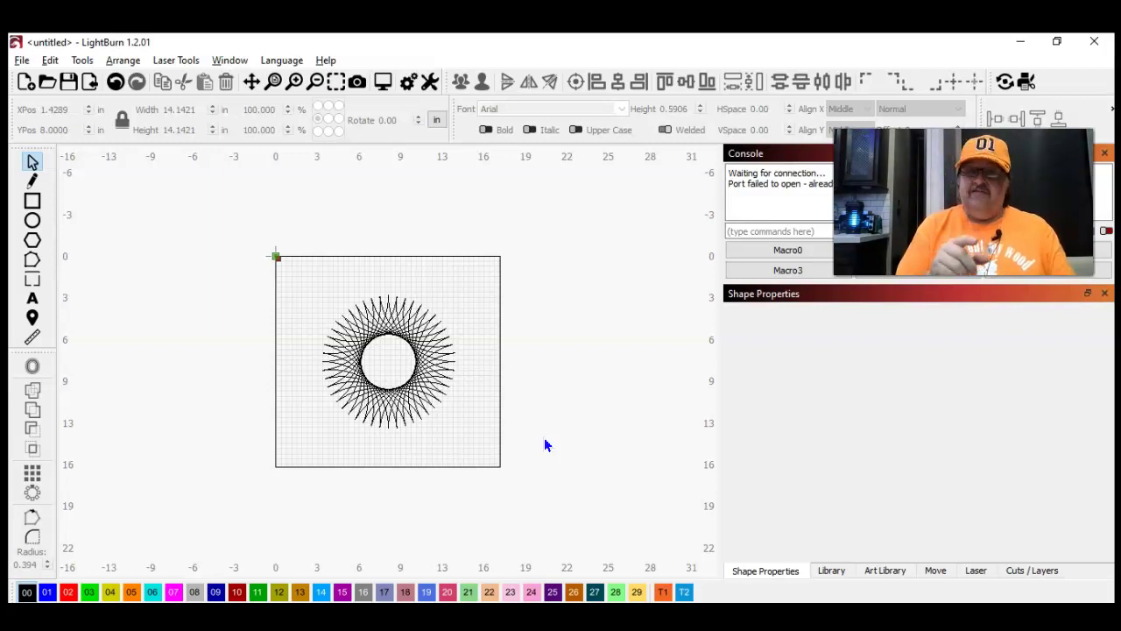
click(474, 443)
drag(473, 442, 273, 256)
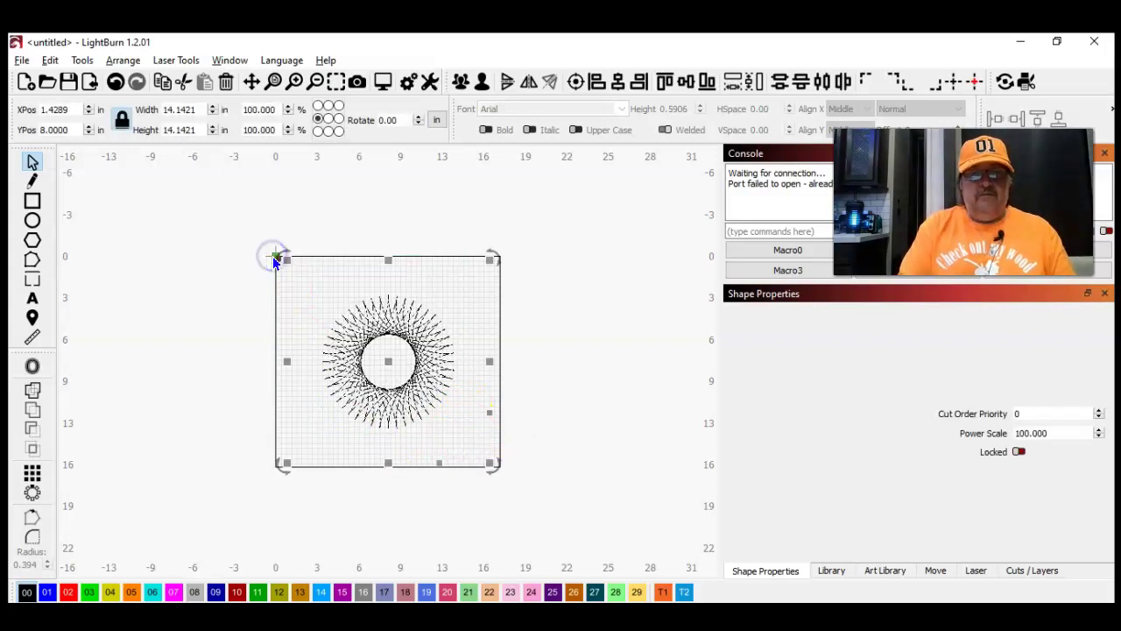
click(459, 80)
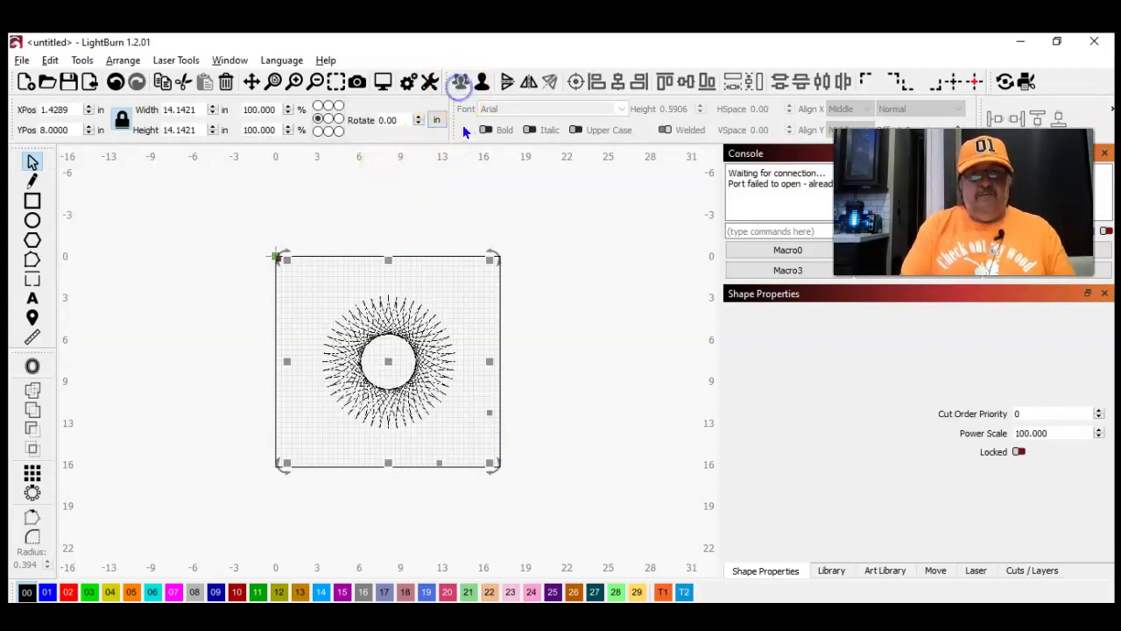
click(456, 163)
click(32, 201)
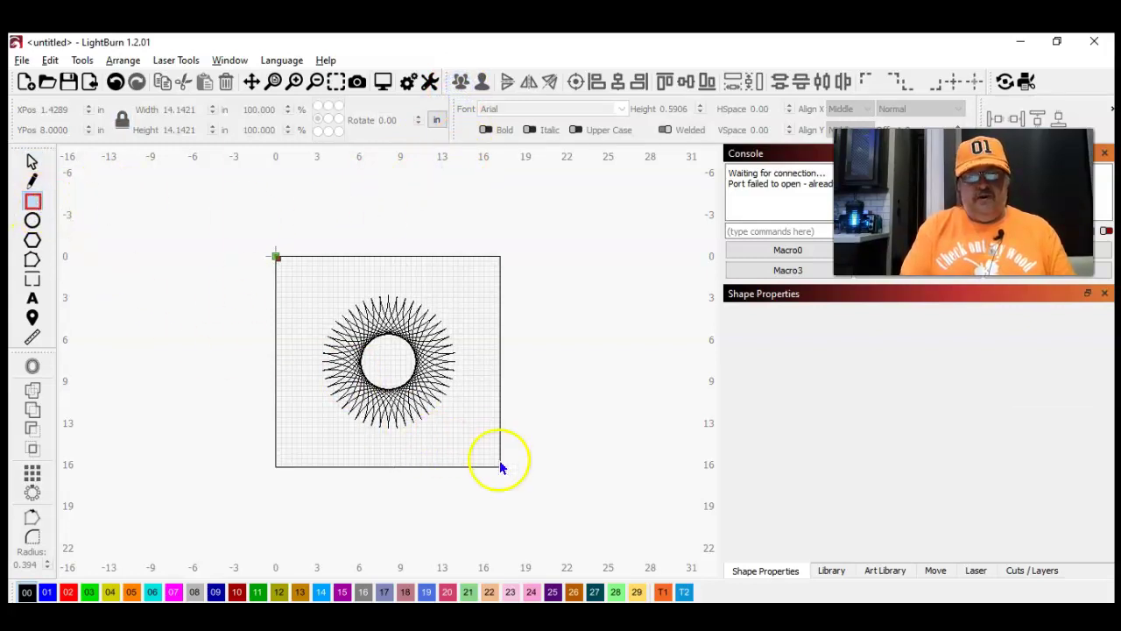
Draw a 4 × 4 inch square on the T1 tool layer, centred on the rosette
click(663, 592)
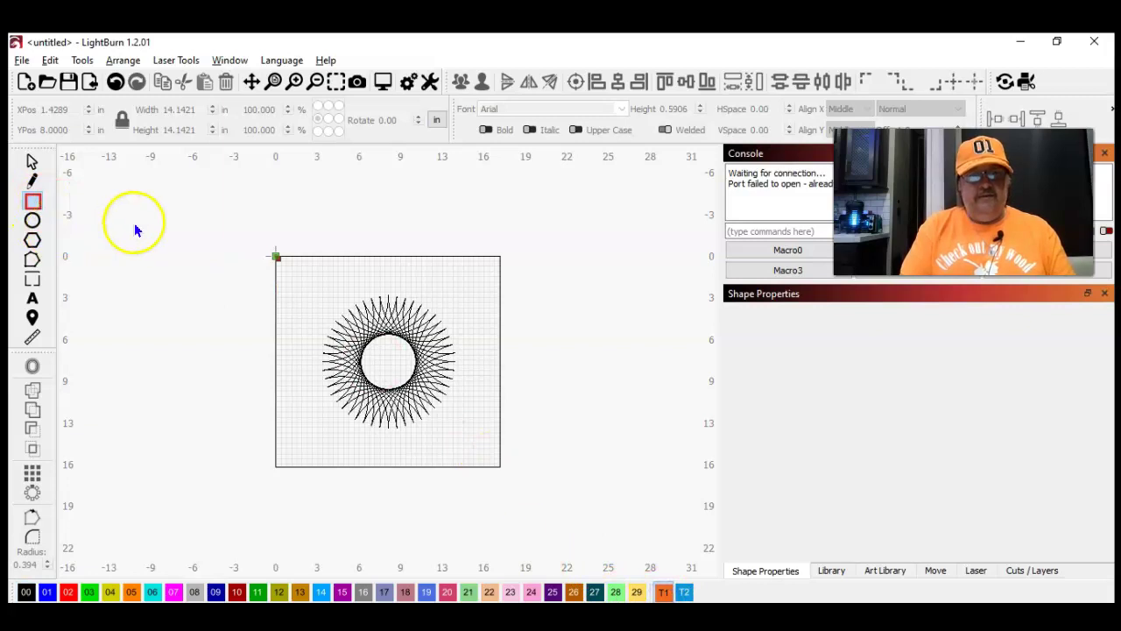
drag(135, 224, 218, 324)
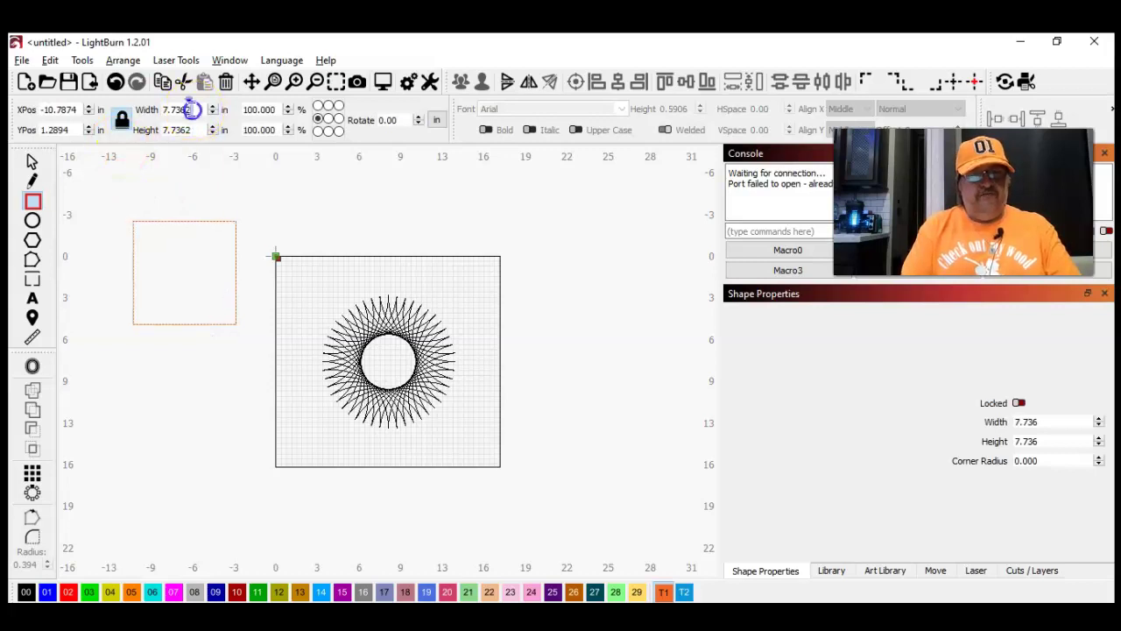
drag(199, 110, 132, 111)
text(4.)
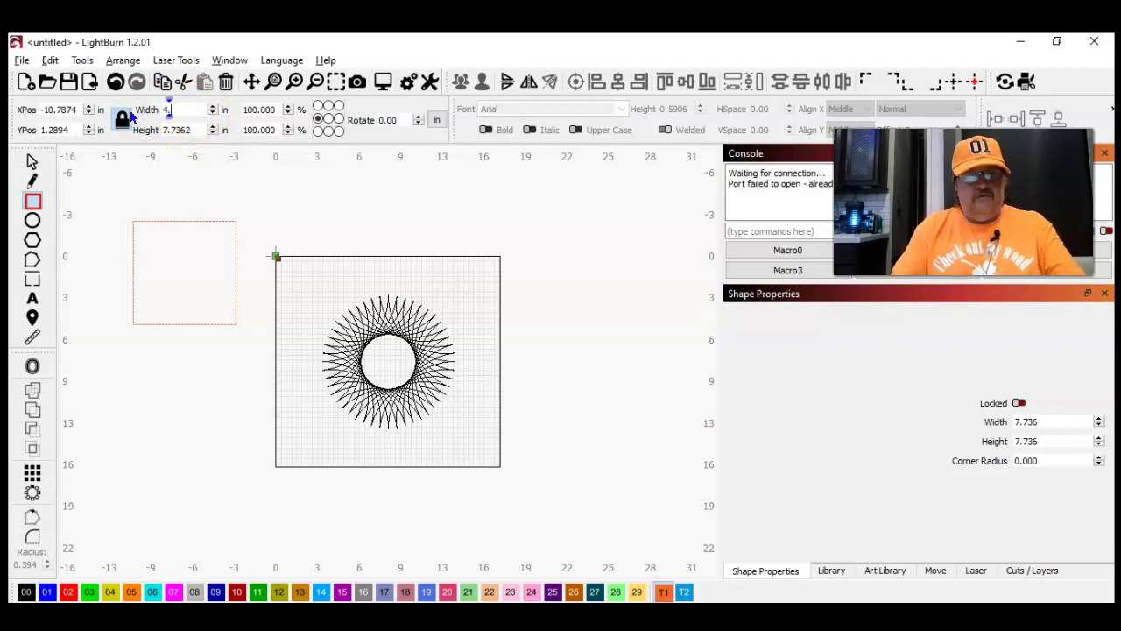
key(Tab)
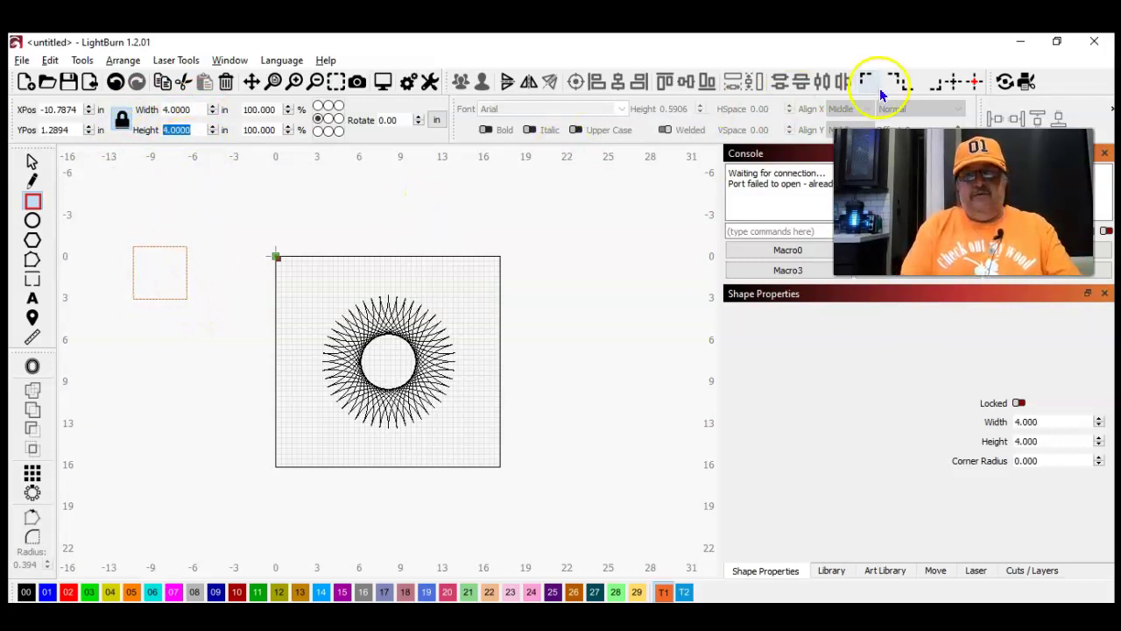
click(155, 247)
click(33, 162)
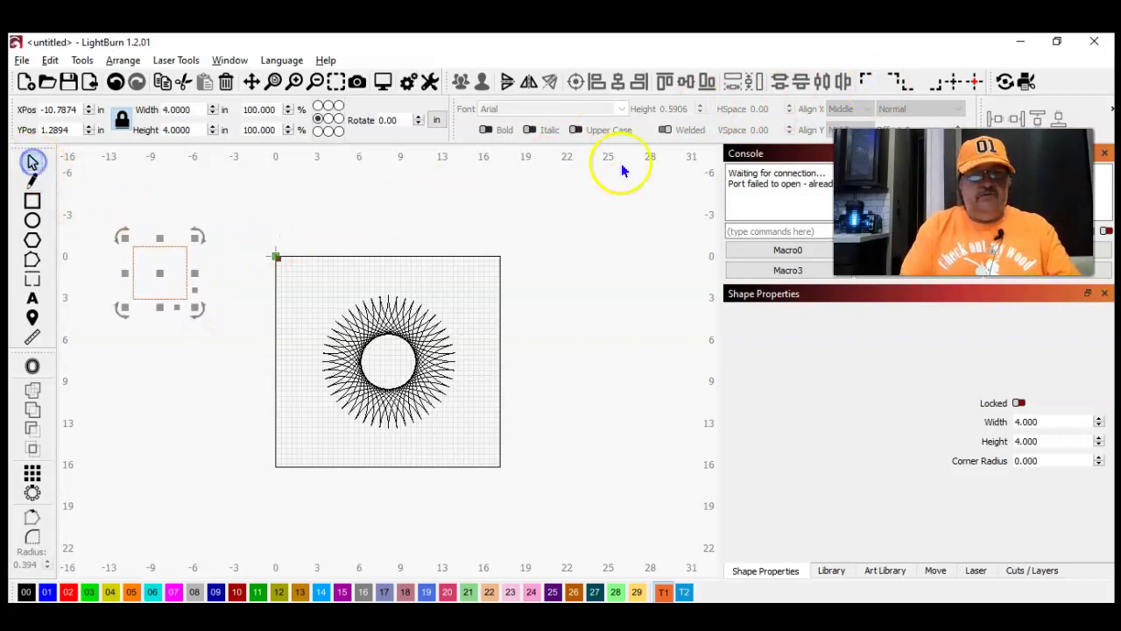
click(957, 81)
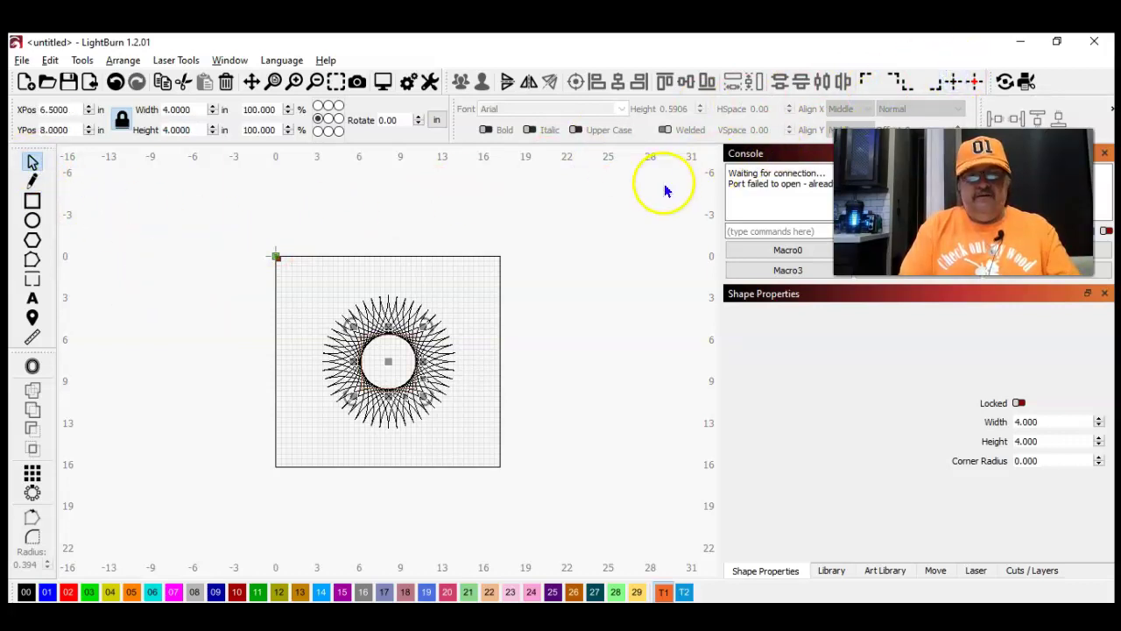
Zoom in on the 4-inch square over the inner circle, then select the whole string-art pattern
click(336, 82)
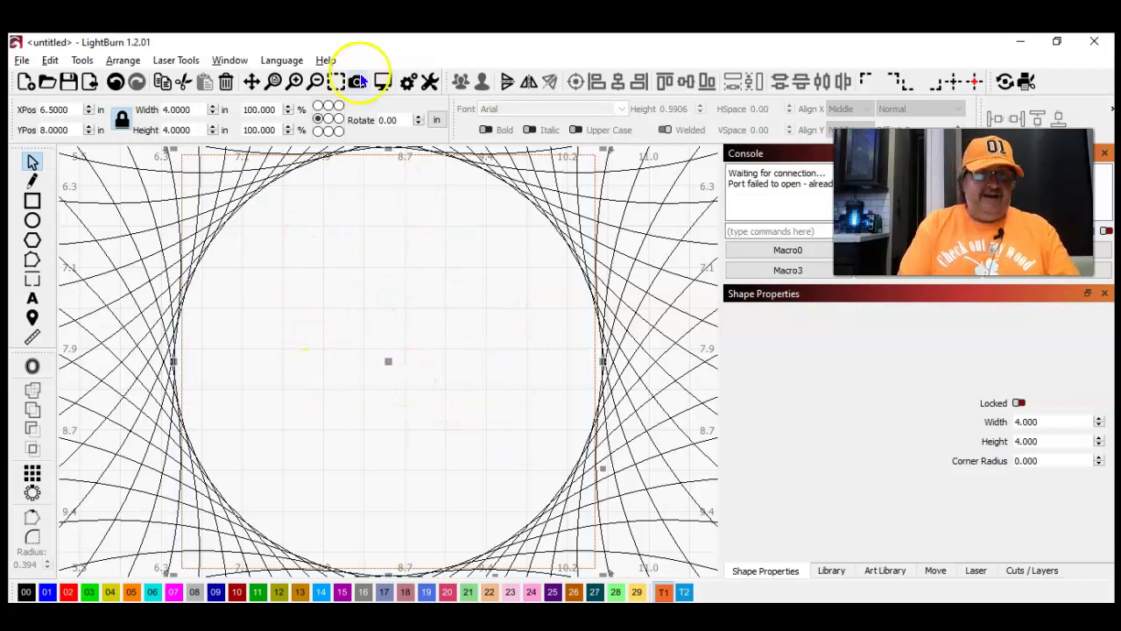
click(132, 214)
click(181, 176)
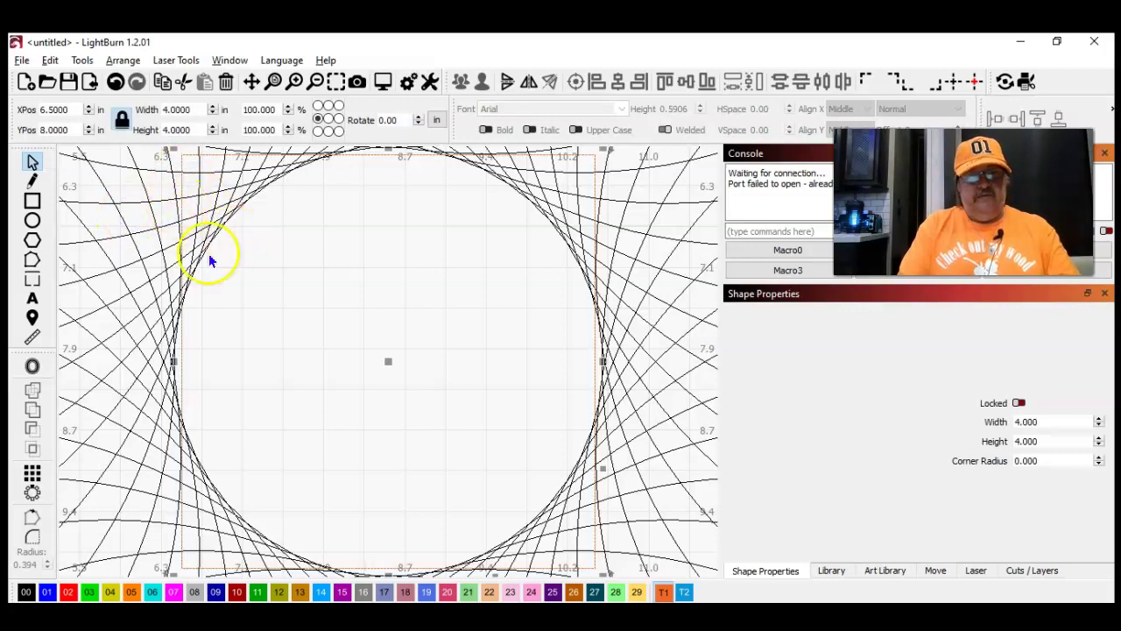
click(122, 211)
click(120, 202)
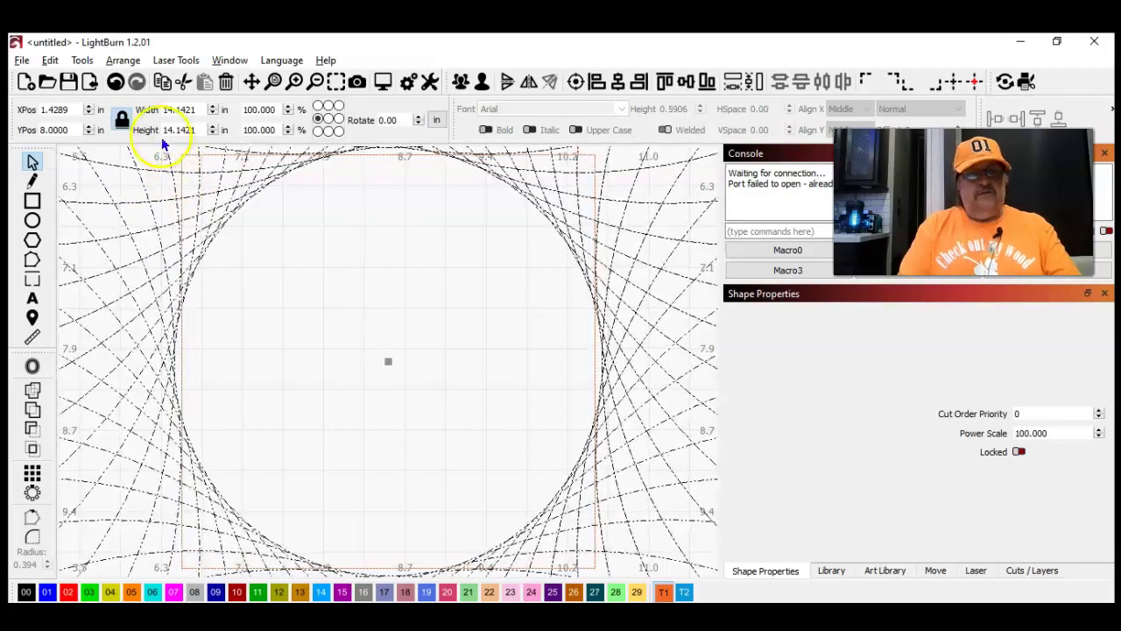
Cut the starburst along the square with Cut Shapes and delete the selected pieces
click(85, 61)
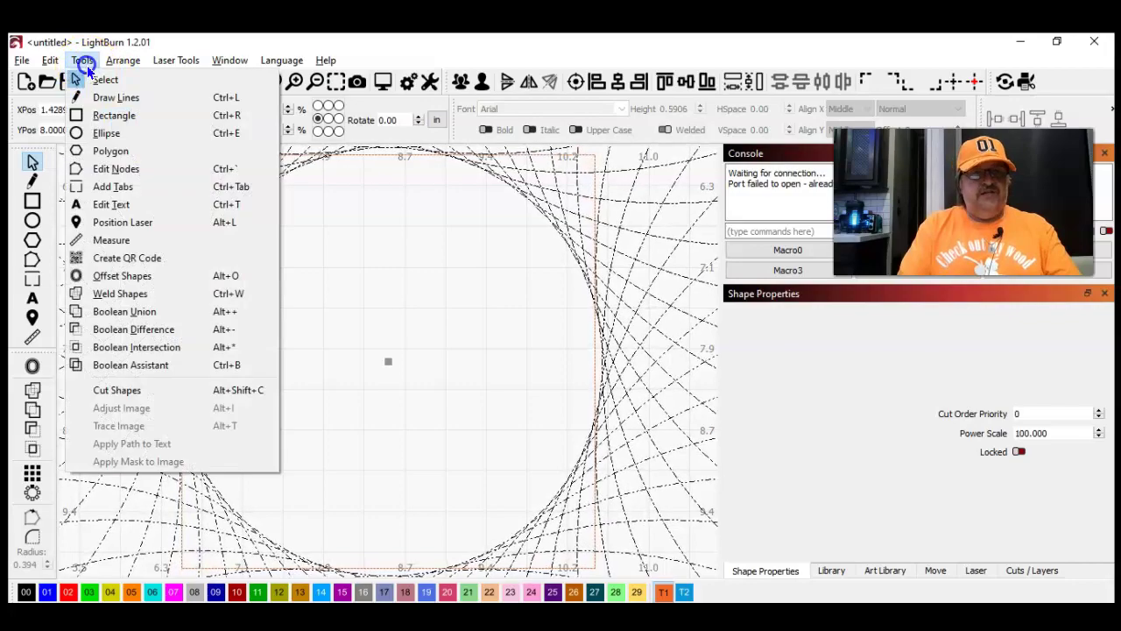
click(123, 391)
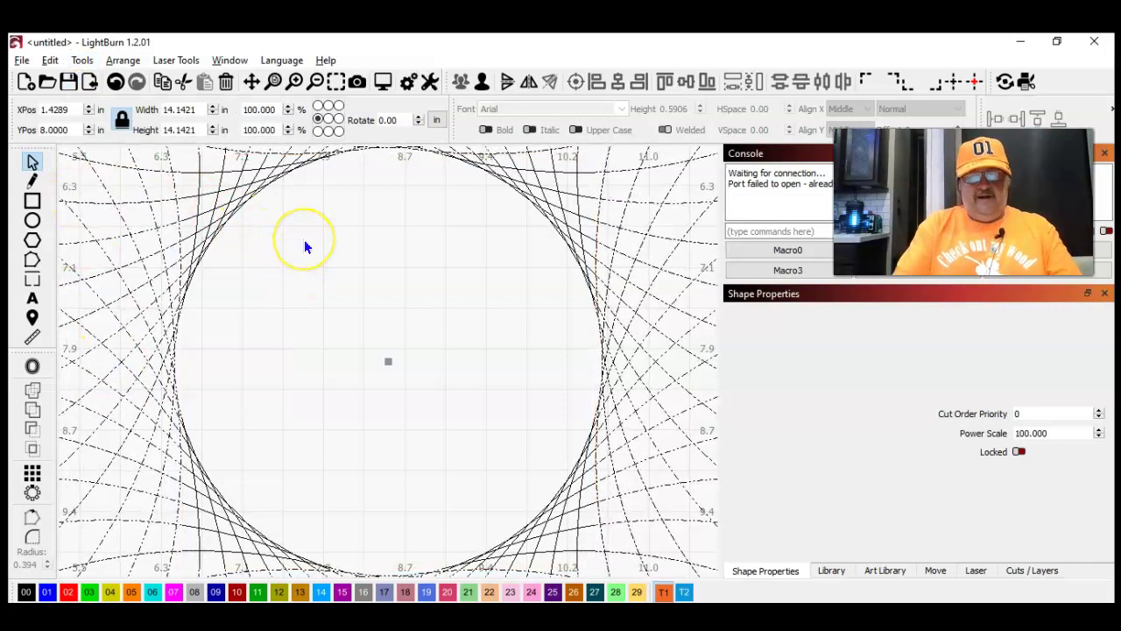
key(Delete)
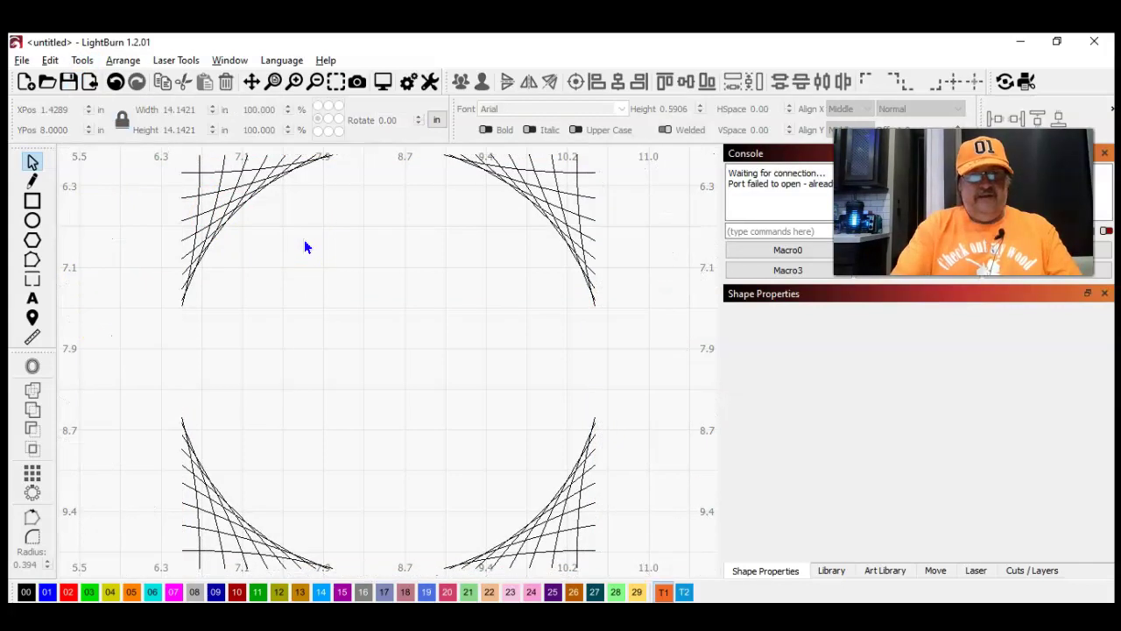
click(315, 82)
click(159, 274)
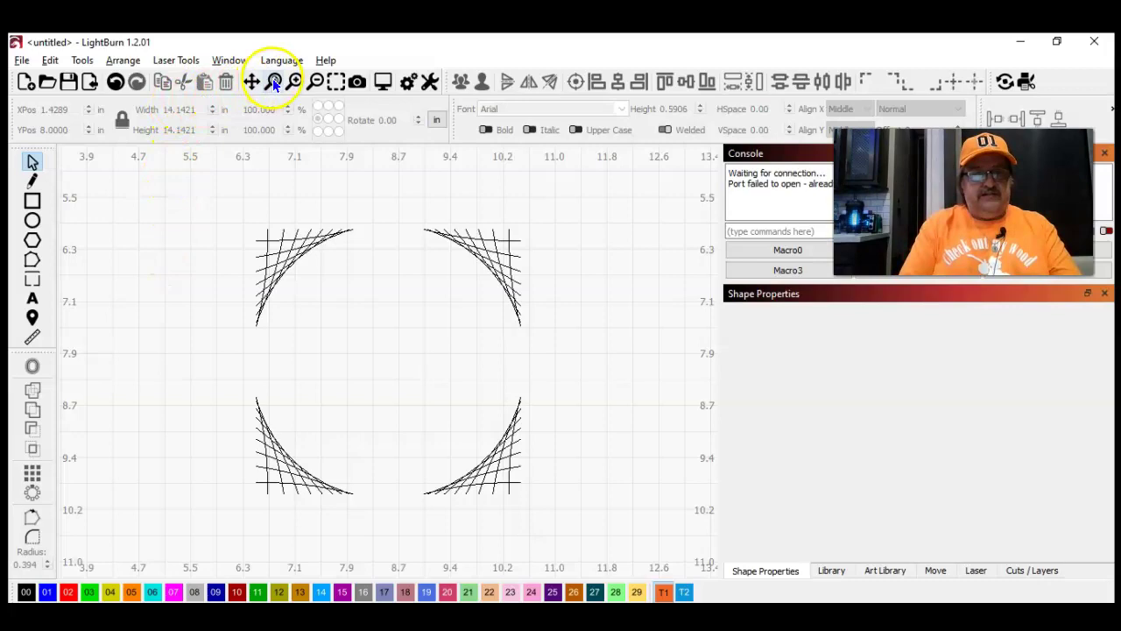
Undo the deletion and cut to bring back the full uncut rosette
click(117, 83)
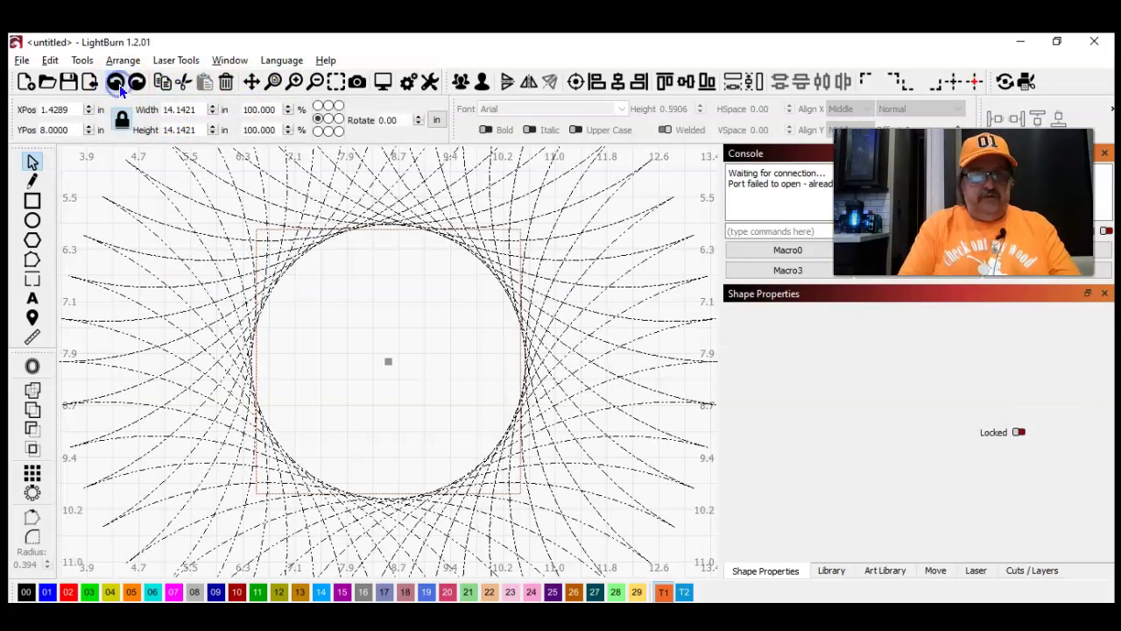
click(117, 83)
click(116, 84)
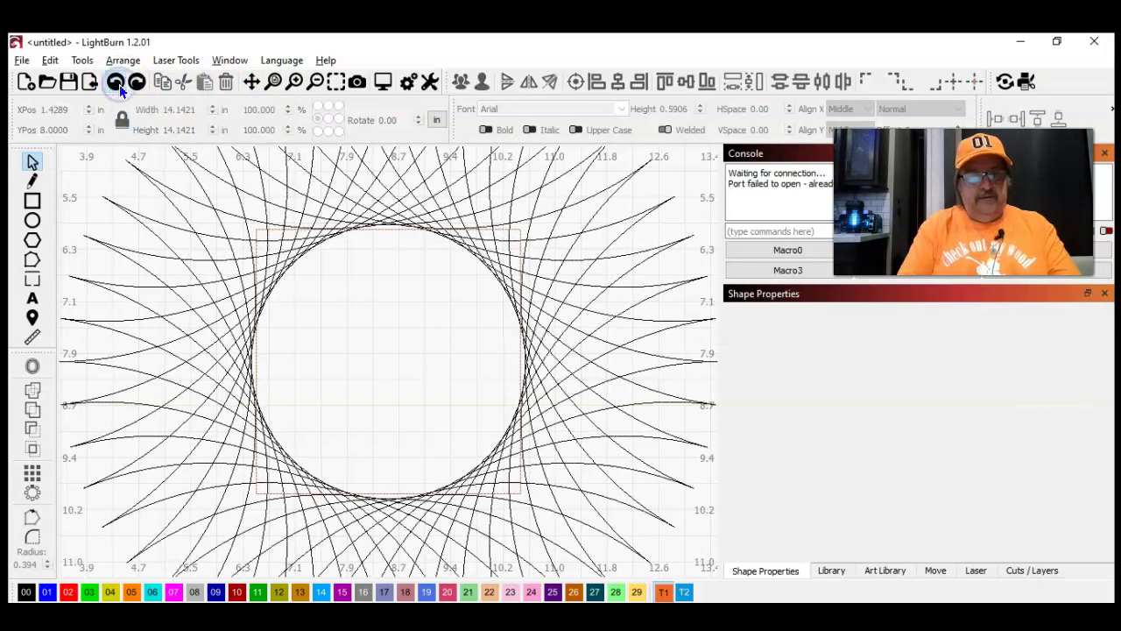
Scale the tool-layer square up to 6.7587 × 6.7587 inches around the pattern
click(260, 230)
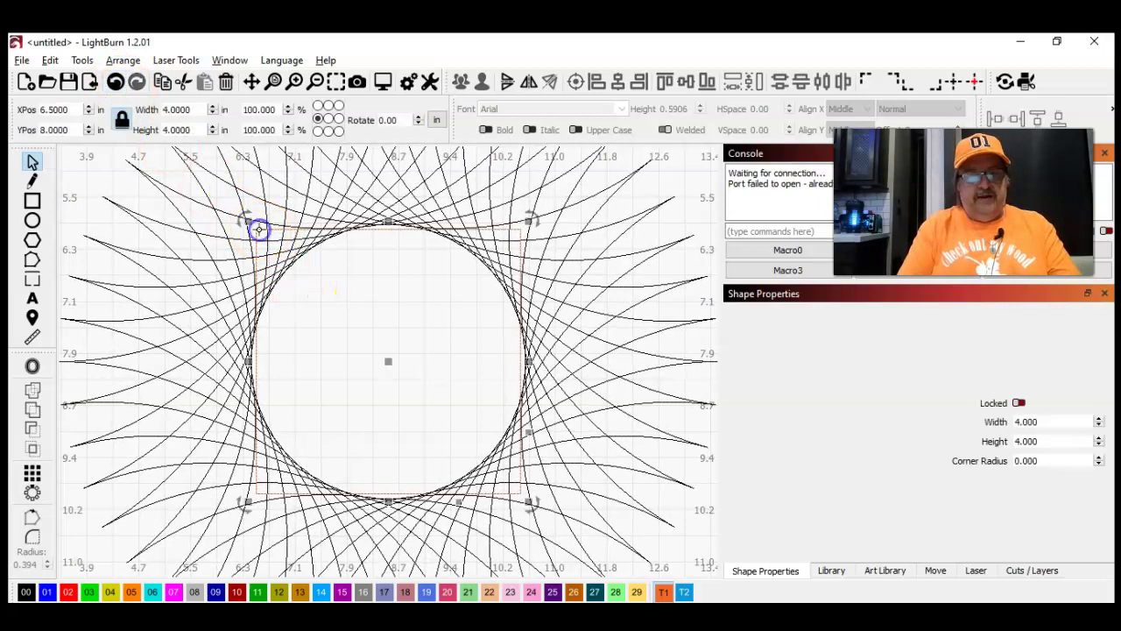
click(315, 82)
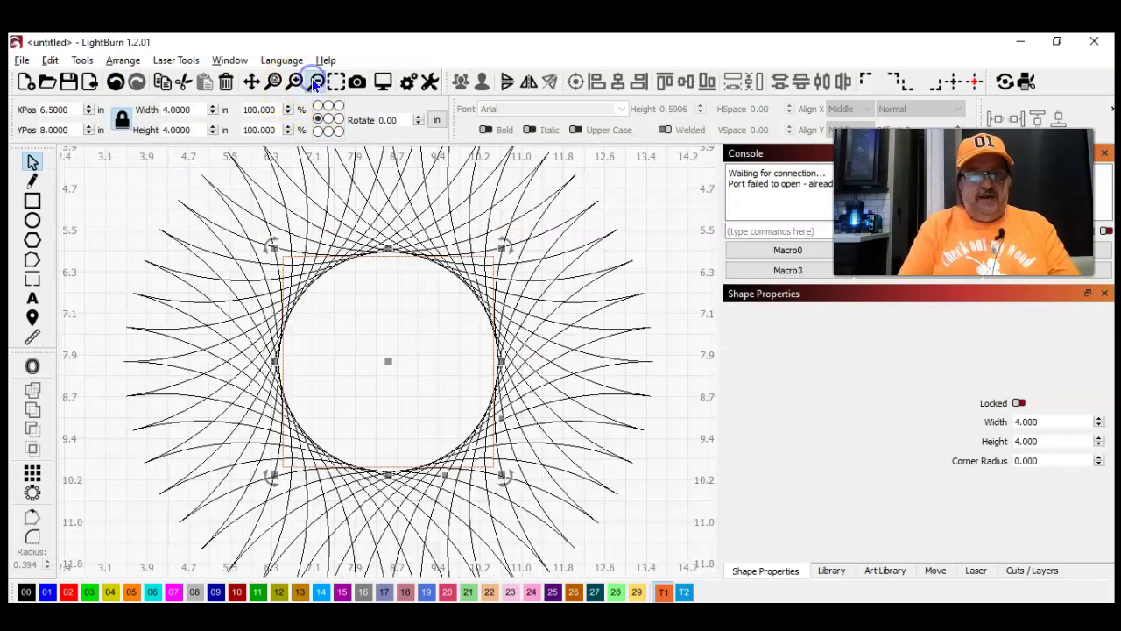
click(314, 81)
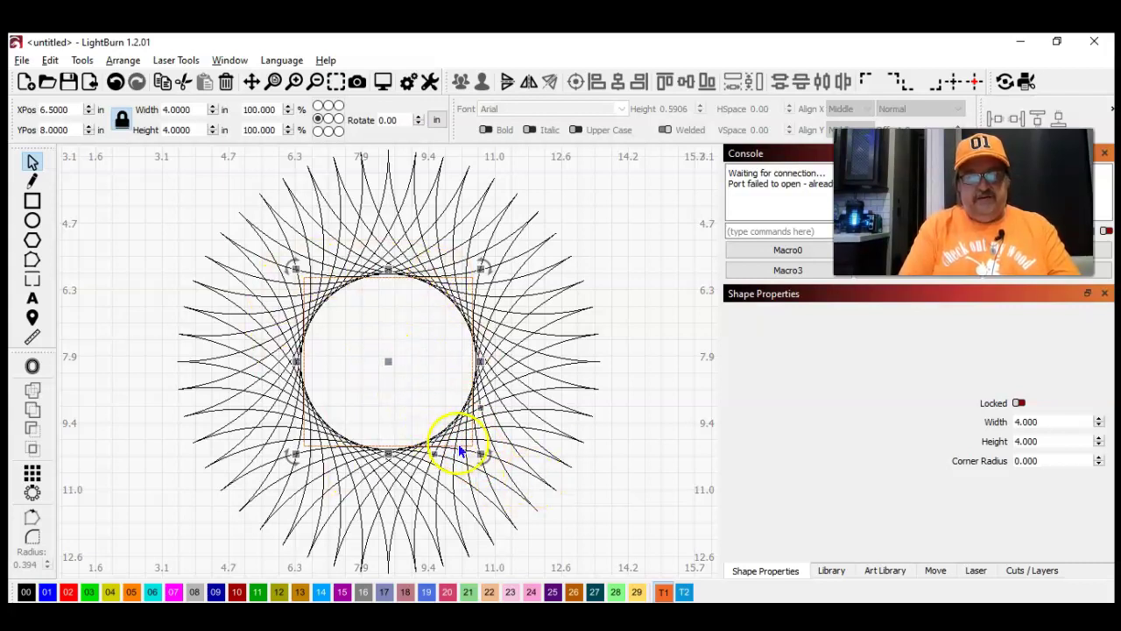
drag(479, 451, 538, 496)
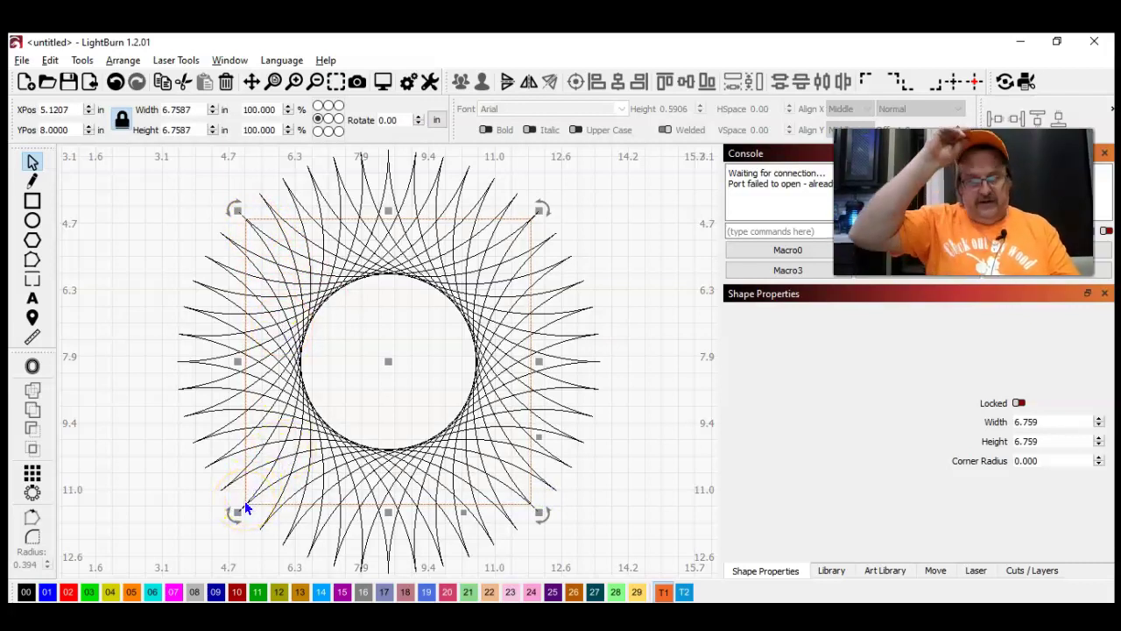
click(144, 238)
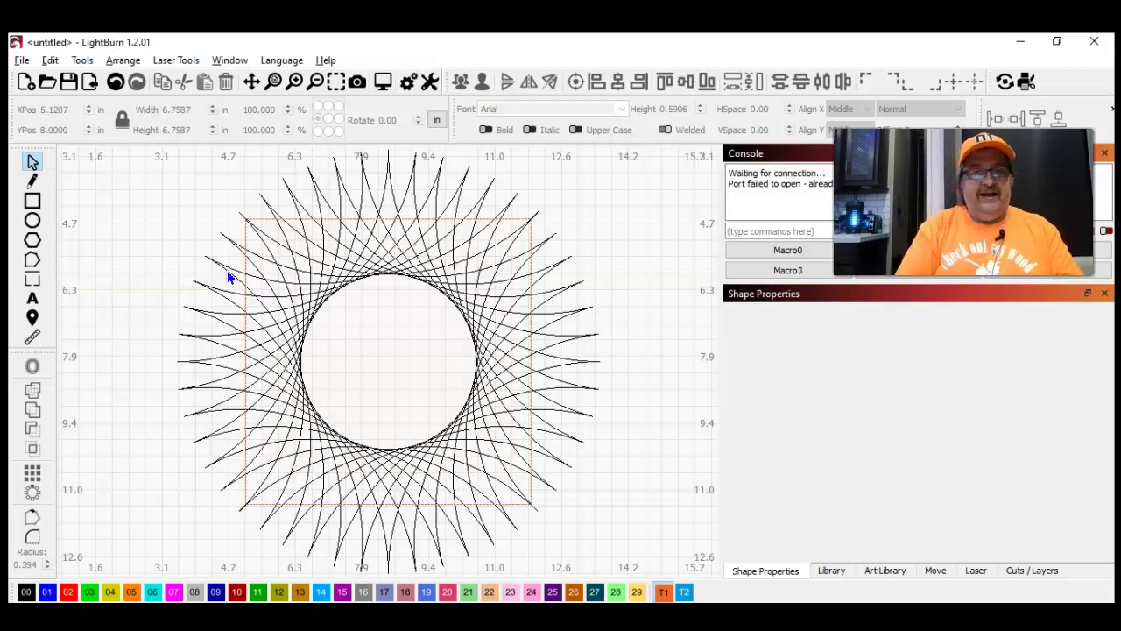
Select the whole spirograph pattern, duplicate it and nudge the copy left
click(318, 83)
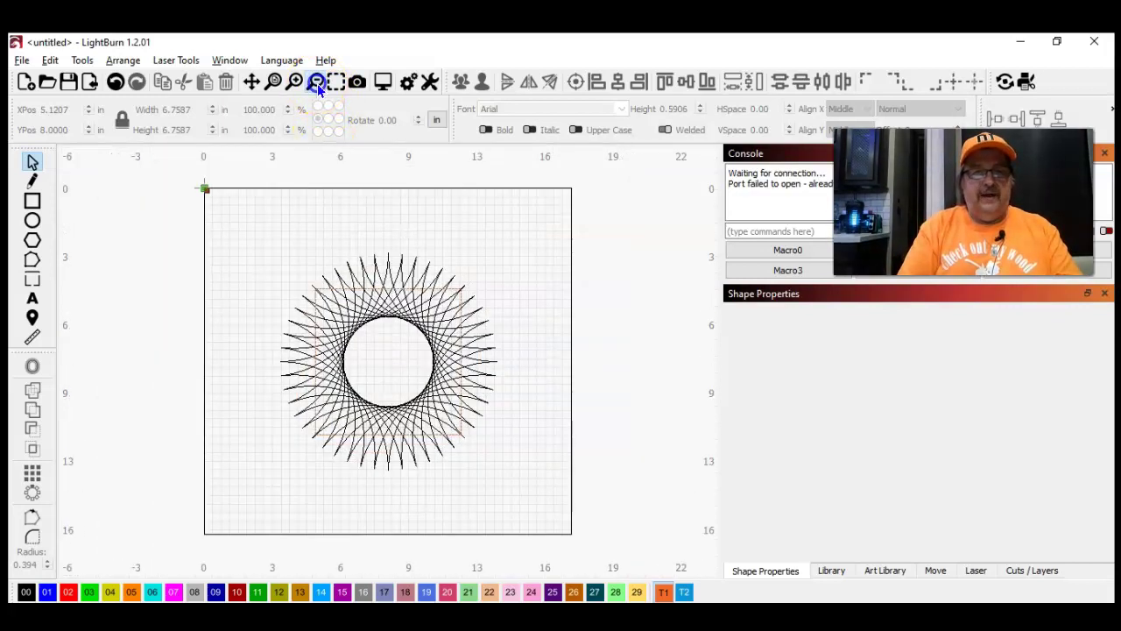
click(230, 278)
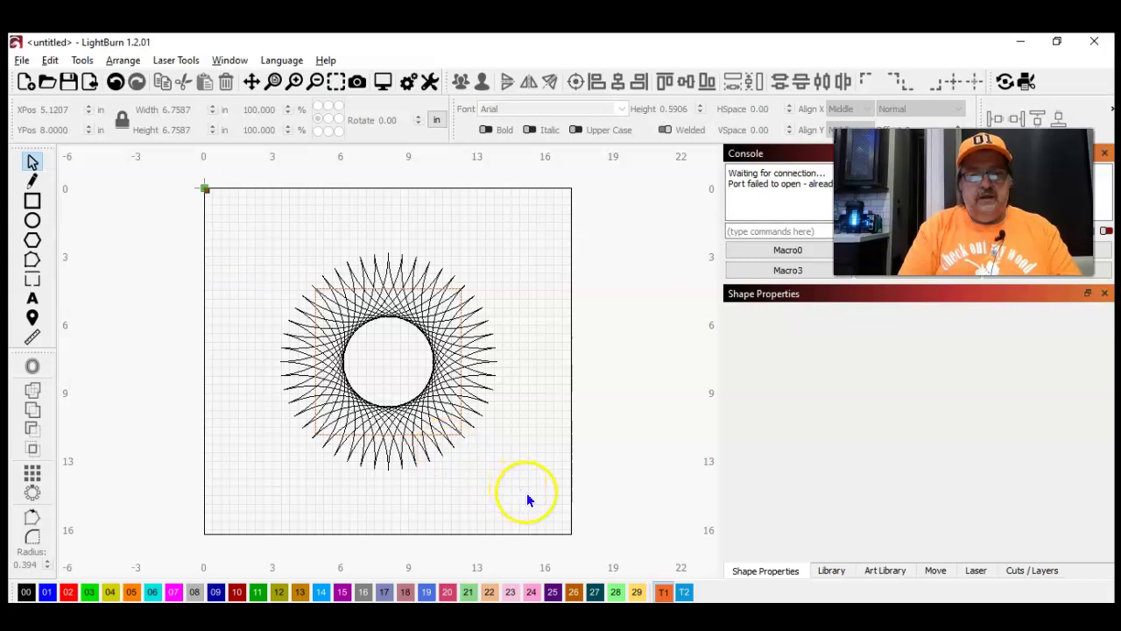
drag(537, 506, 239, 244)
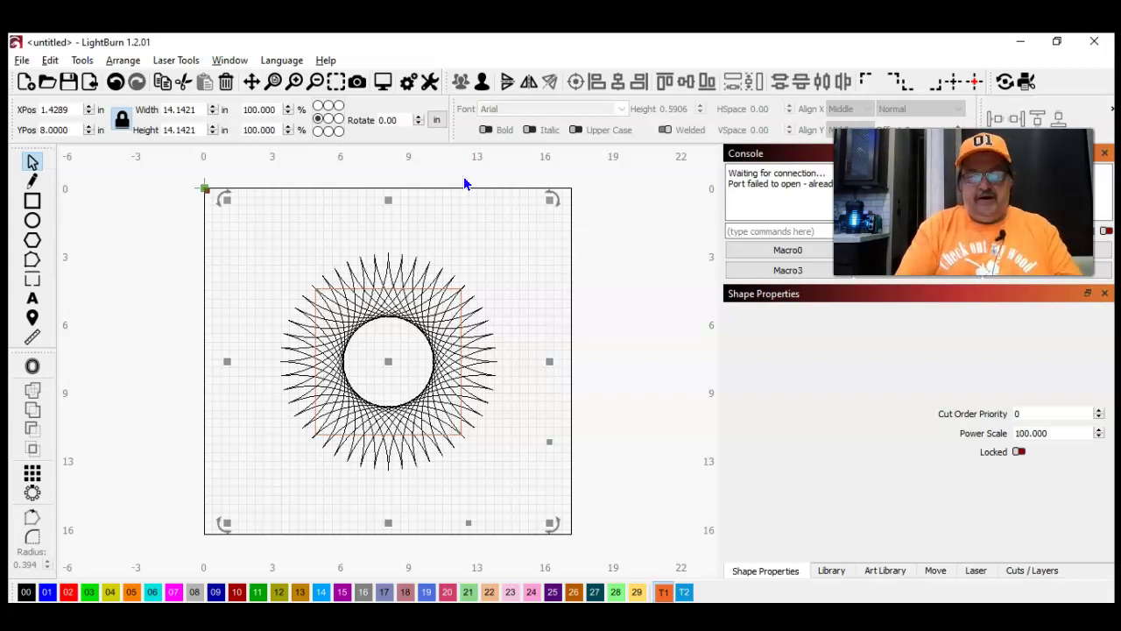
key(ctrl+d)
key(Left)
key(Left)
key(Left)
key(Left)
key(Left)
key(Left)
key(Left)
key(Left)
key(Left)
key(Left)
key(Left)
key(Left)
key(Left)
key(Left)
key(Left)
key(Left)
key(Left)
key(Left)
key(Left)
key(Left)
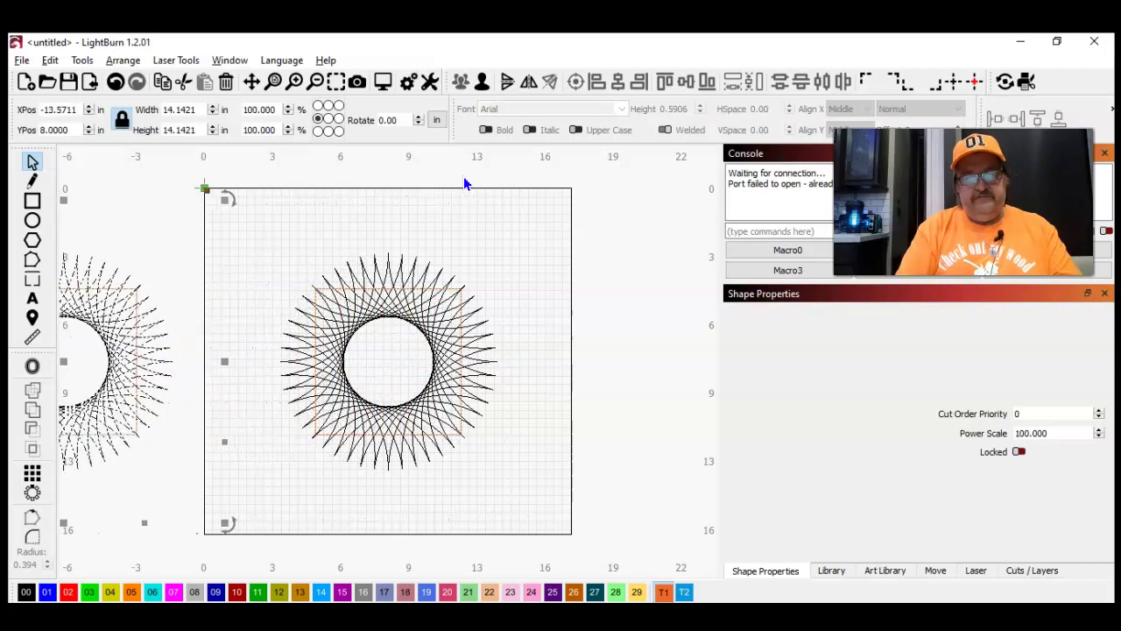
key(Left)
key(Left)
key(Left)
Make two more duplicates of the centre spirograph and push them left off the page
click(528, 218)
click(444, 391)
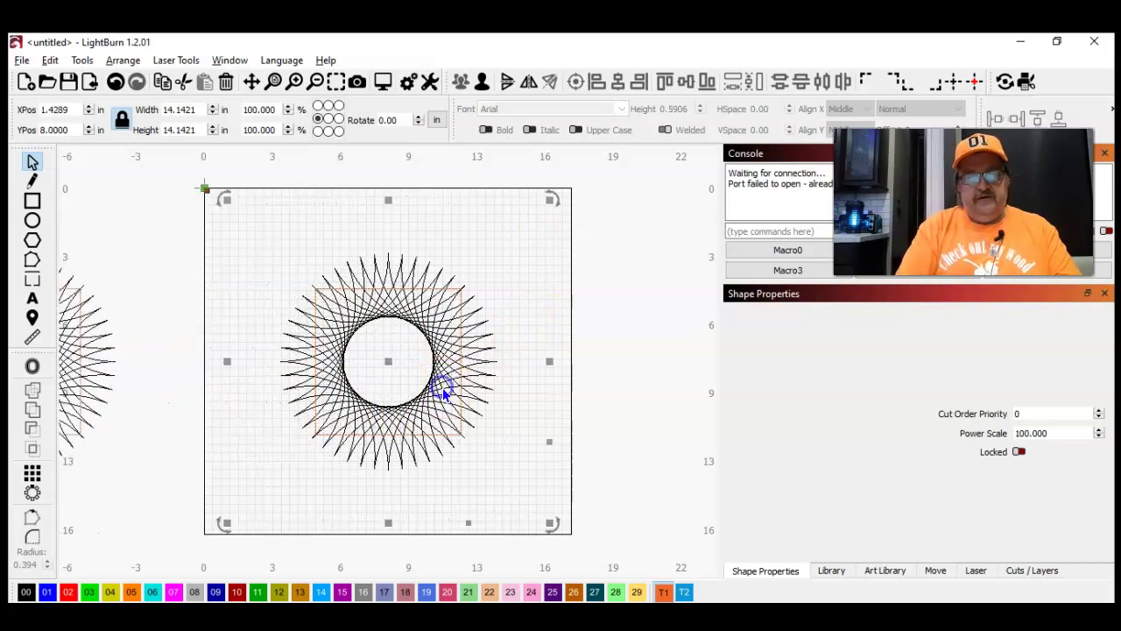
key(ctrl+d)
key(Left)
key(Left)
key(Left)
key(Left)
key(Left)
key(Left)
key(Left)
key(Left)
key(Left)
key(Left)
key(Left)
key(Left)
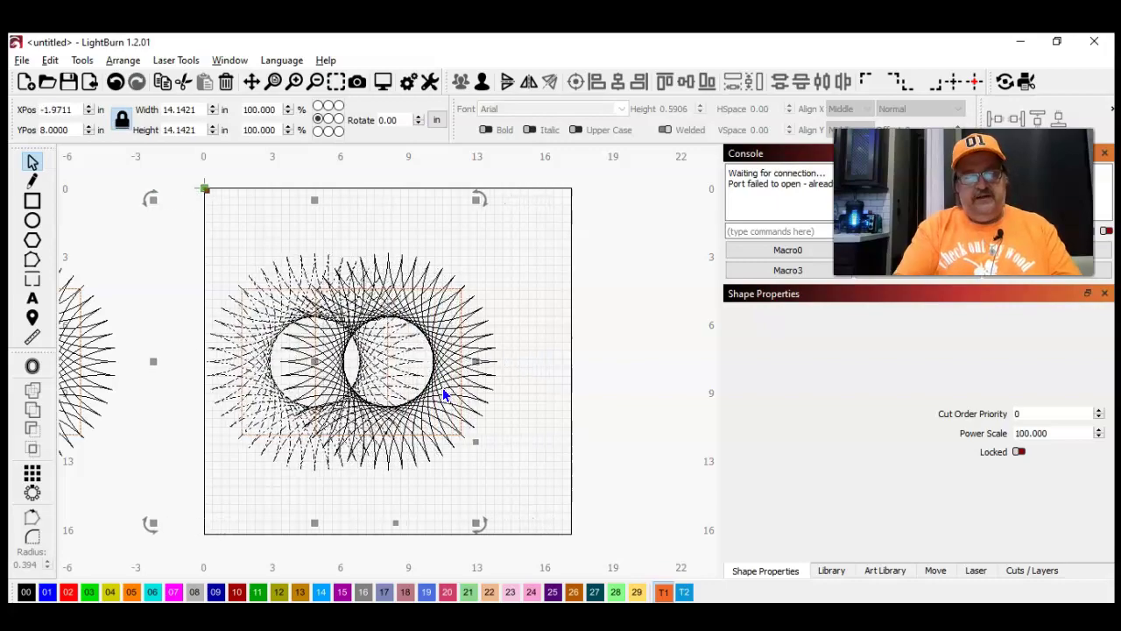
key(Left)
key(Left)
key(Left)
key(Left)
key(Left)
key(Left)
key(Left)
key(Left)
key(Left)
key(Left)
key(Left)
key(Left)
key(Left)
key(Left)
key(Left)
key(Left)
key(Left)
key(Left)
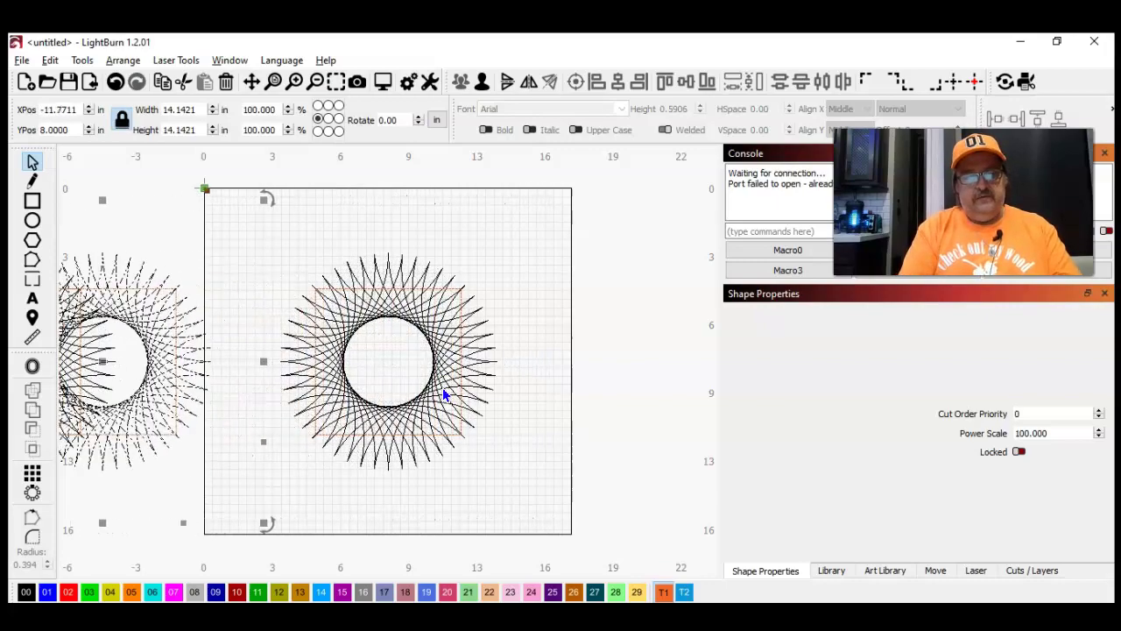
click(451, 402)
key(ctrl+d)
key(Left)
key(Left)
key(Left)
key(Left)
key(Left)
key(Left)
key(Left)
key(Left)
key(Left)
key(Left)
key(Left)
key(Left)
key(Left)
key(Left)
key(Left)
key(Left)
key(Left)
key(Left)
key(Left)
key(Left)
key(Left)
key(Left)
key(Left)
key(Left)
key(Left)
key(Left)
key(Left)
key(Left)
key(Left)
key(Left)
key(Left)
key(Left)
key(Left)
key(Left)
click(548, 414)
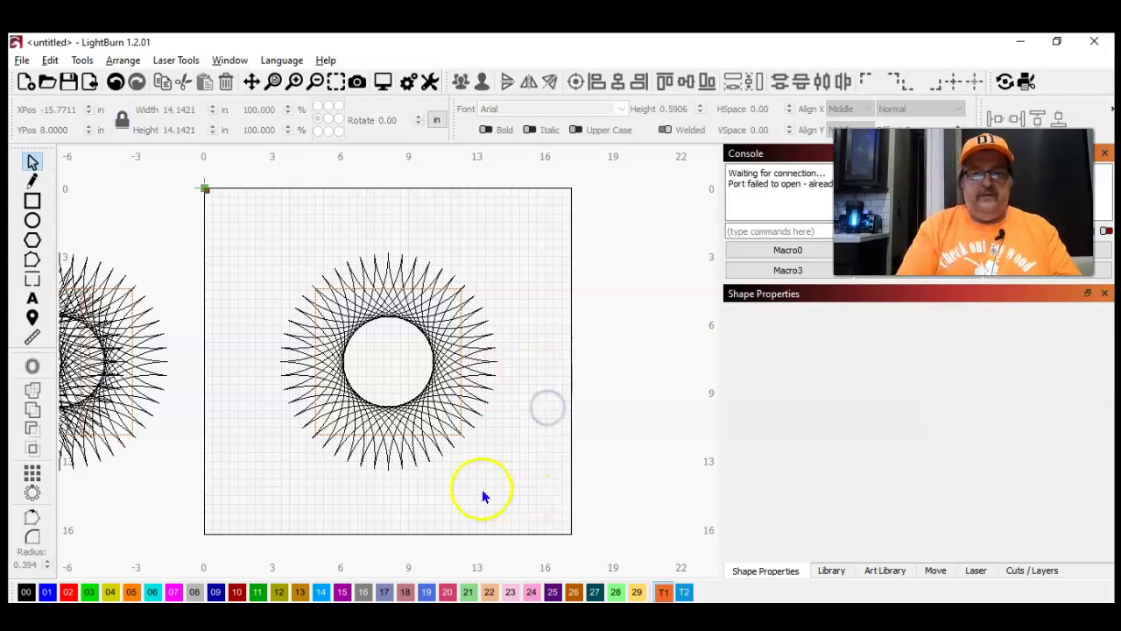
Select the centre spirograph together with its inner square
click(443, 371)
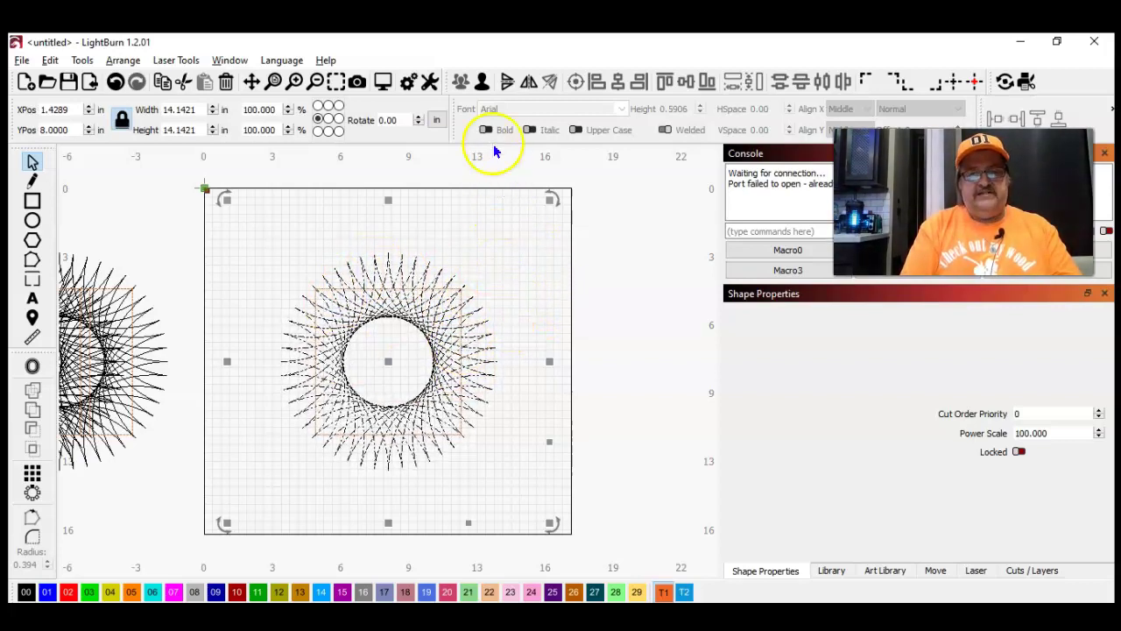
click(510, 260)
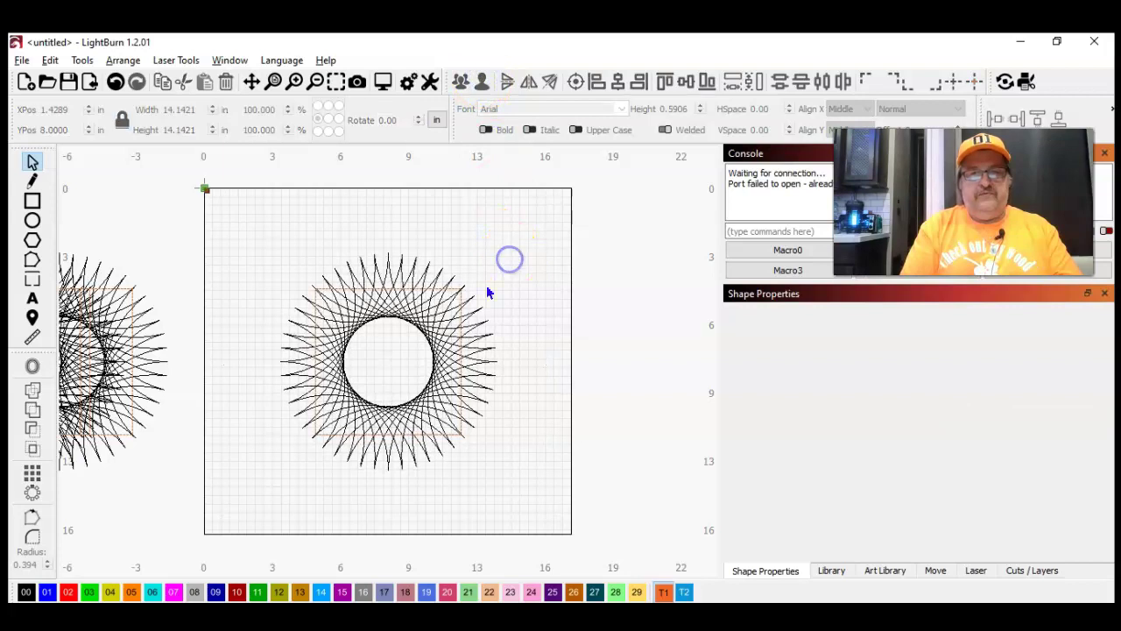
click(465, 302)
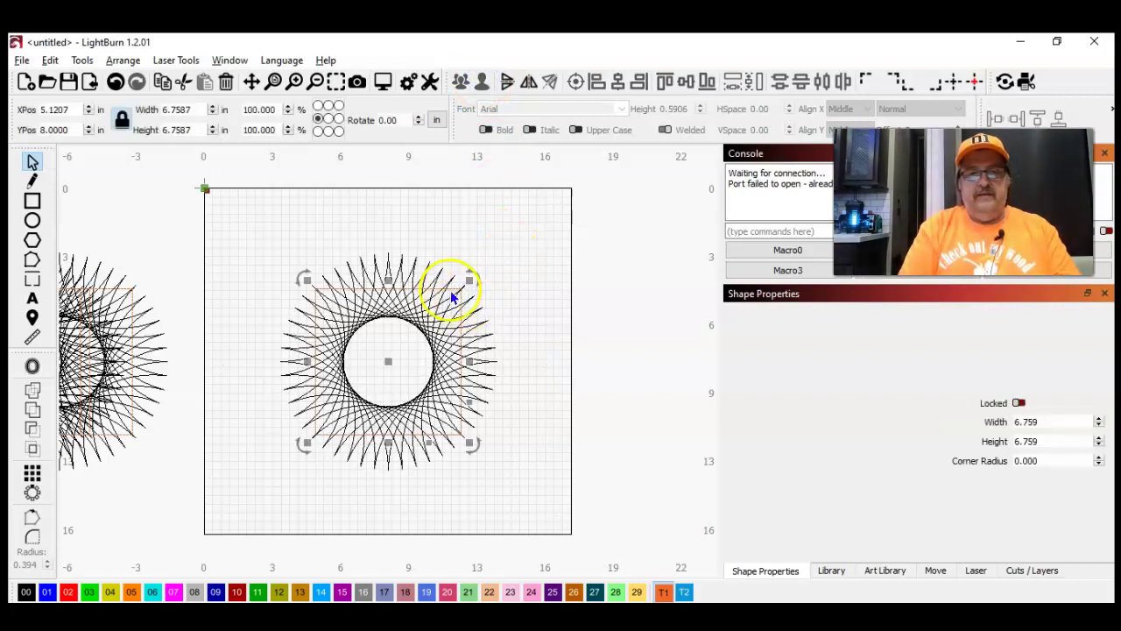
click(494, 270)
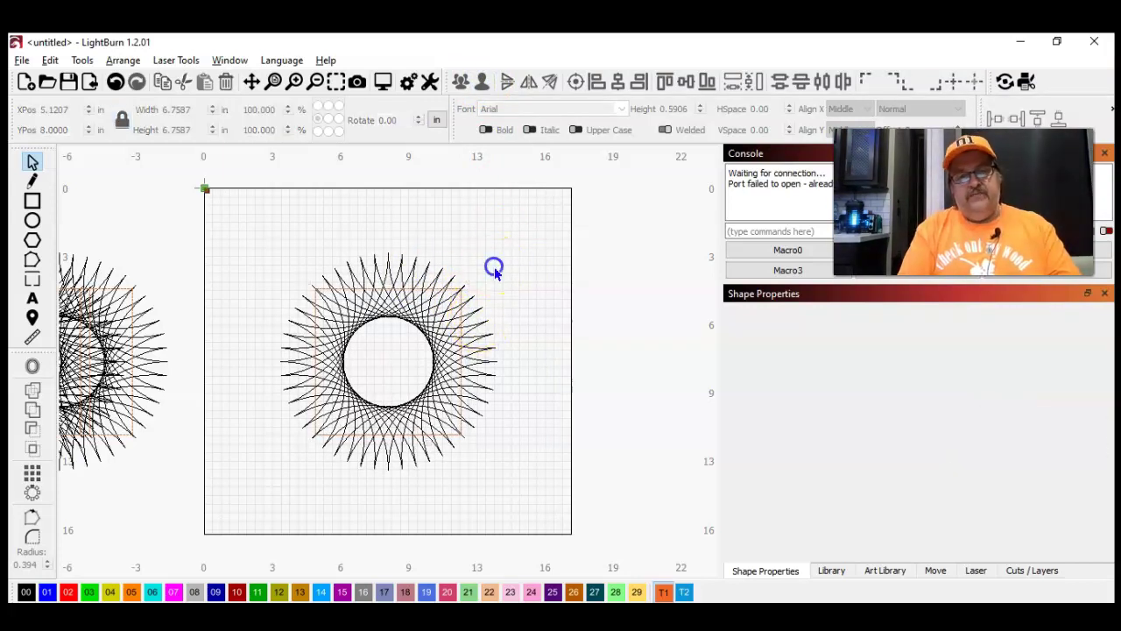
click(455, 289)
click(402, 255)
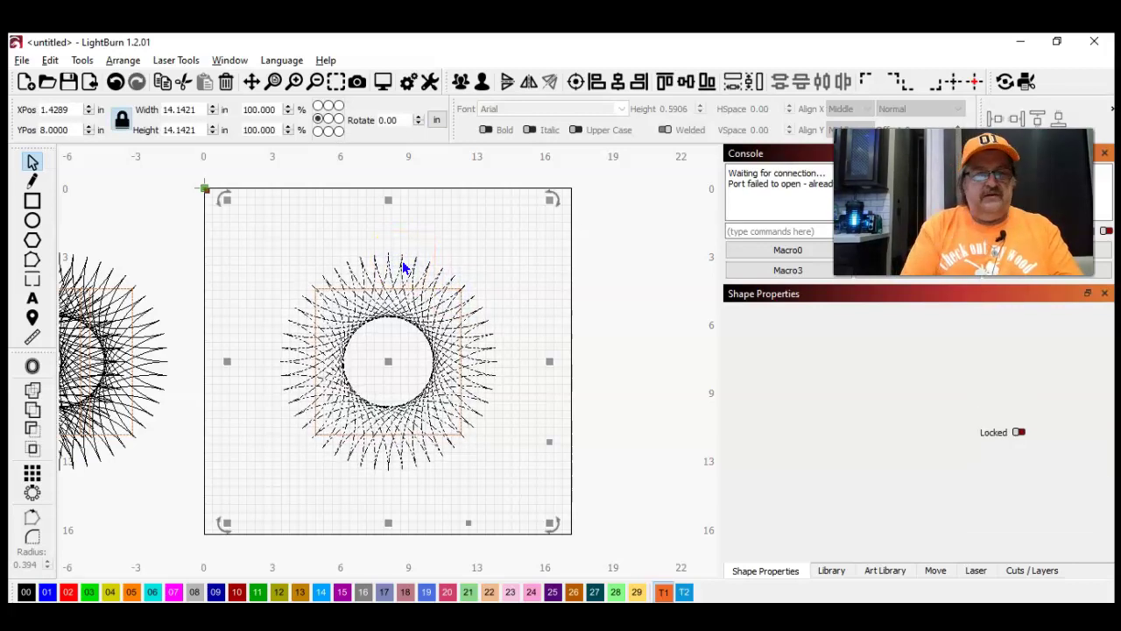
click(80, 60)
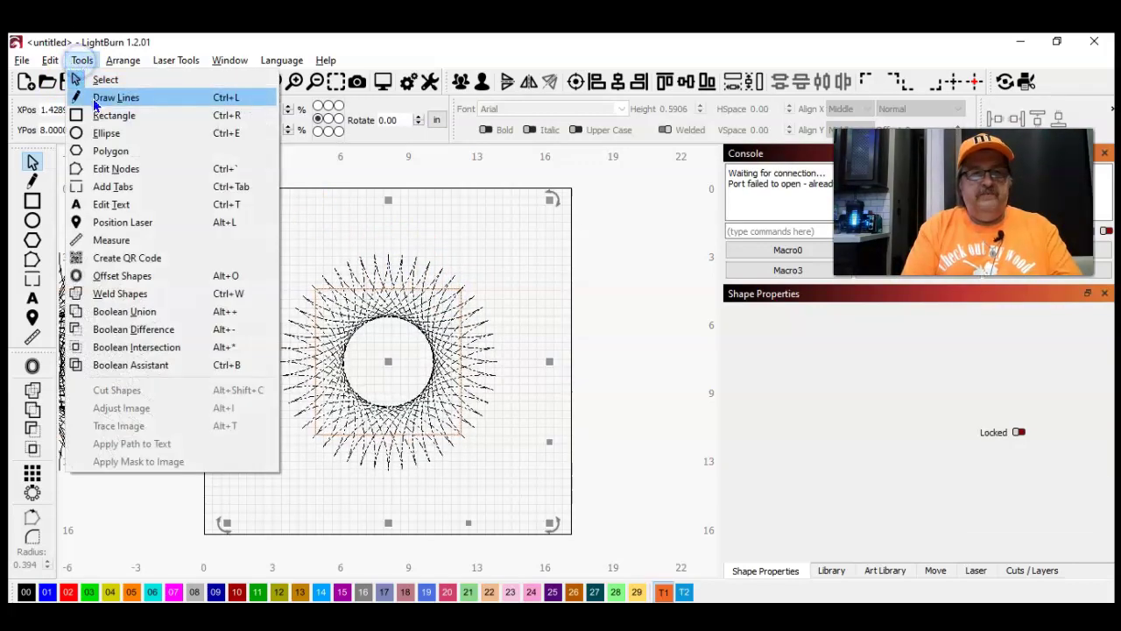
Merge the starburst and tool square with Boolean Assistant Union, after previewing Intersection
click(127, 365)
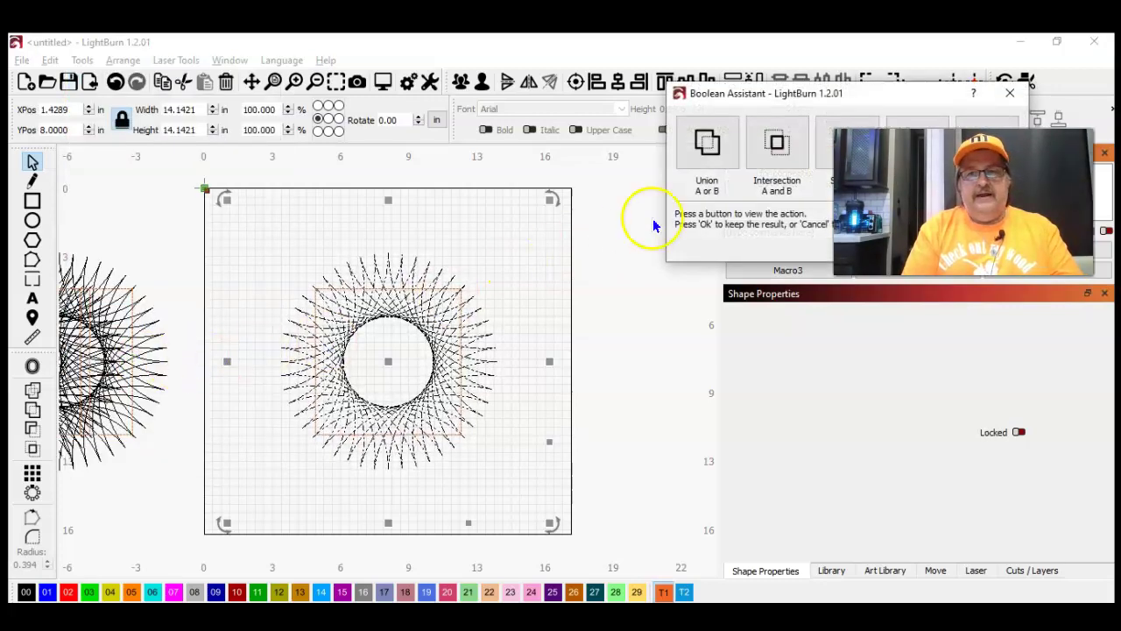
drag(787, 93, 761, 322)
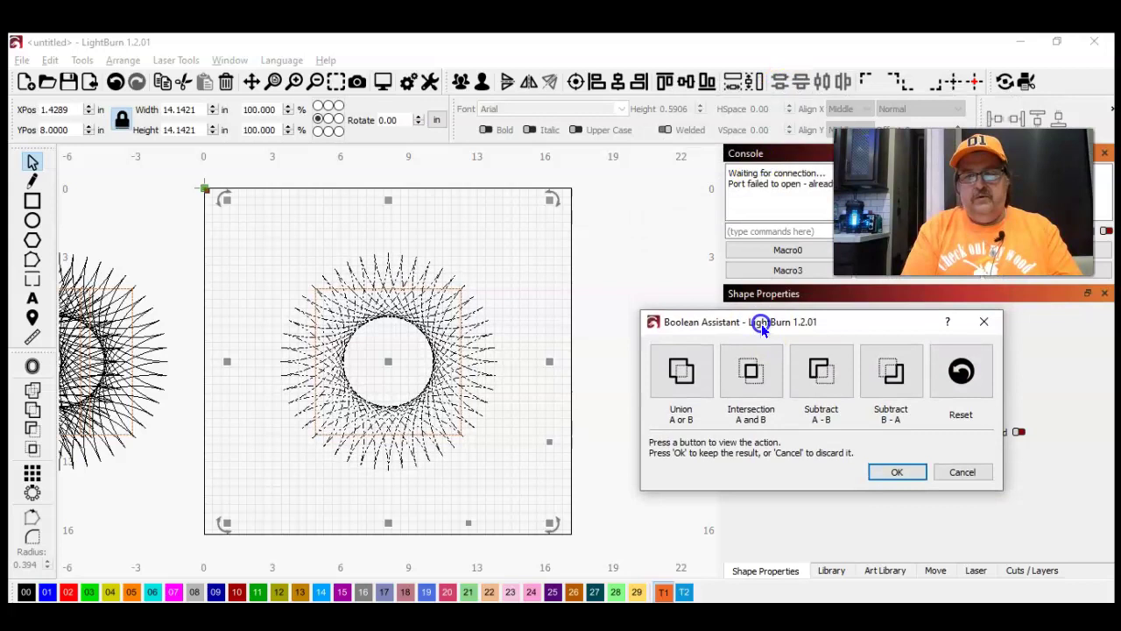
click(760, 354)
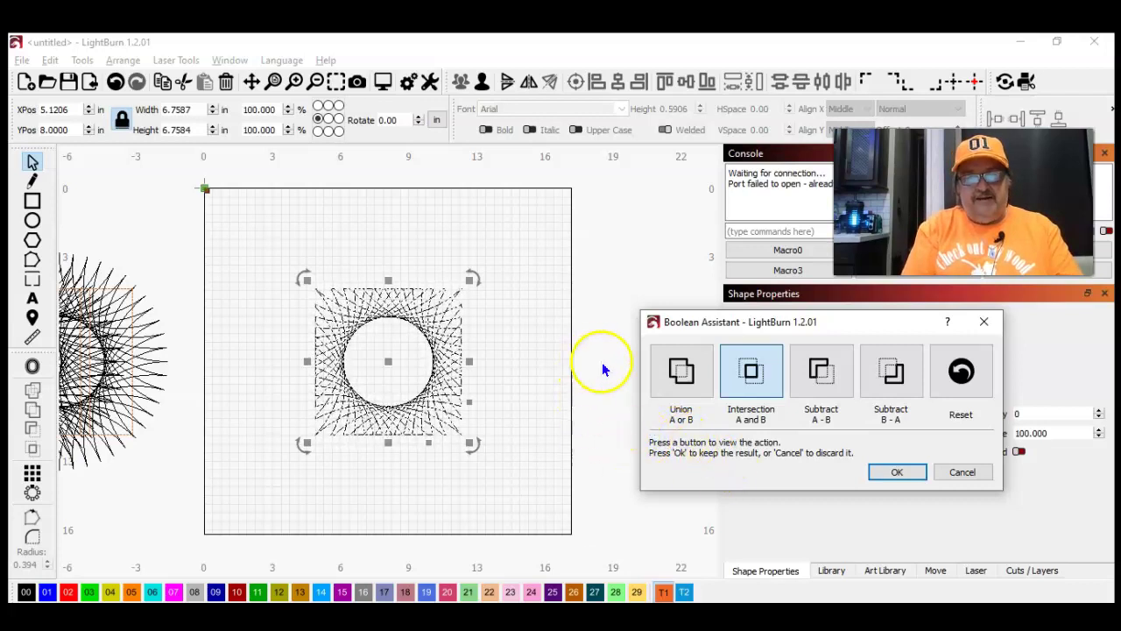
click(961, 371)
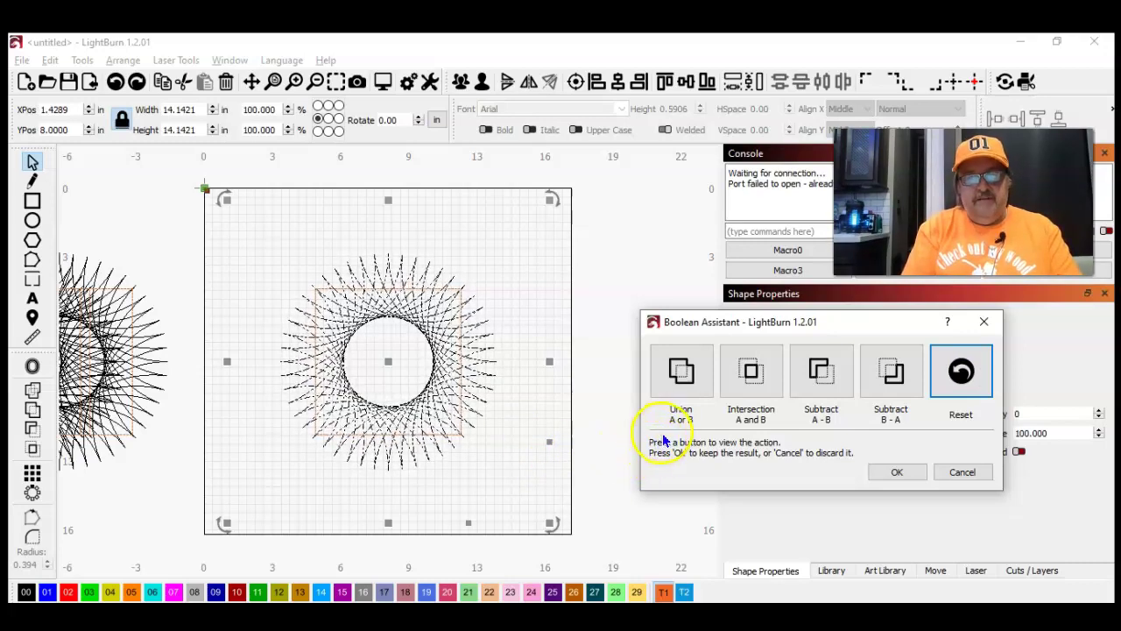
click(676, 371)
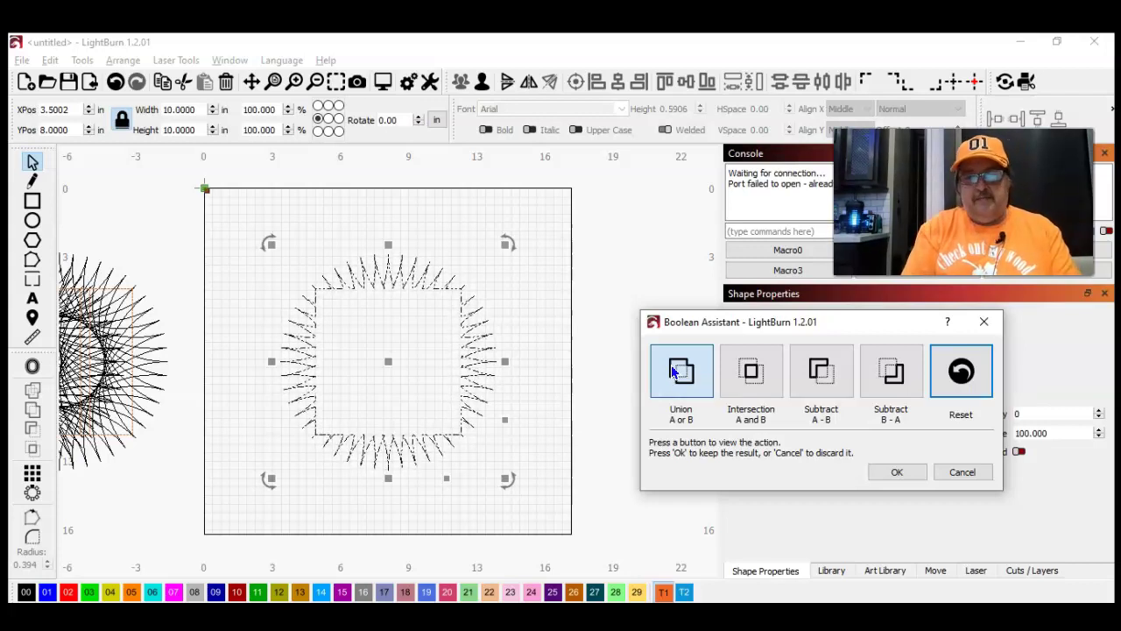
click(673, 372)
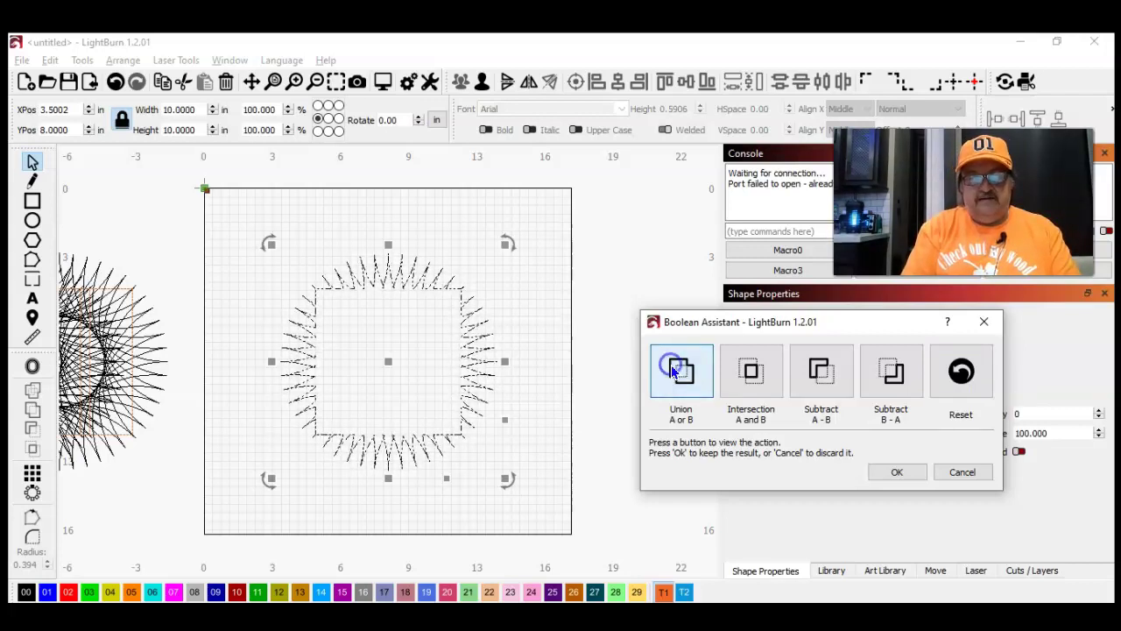
click(892, 472)
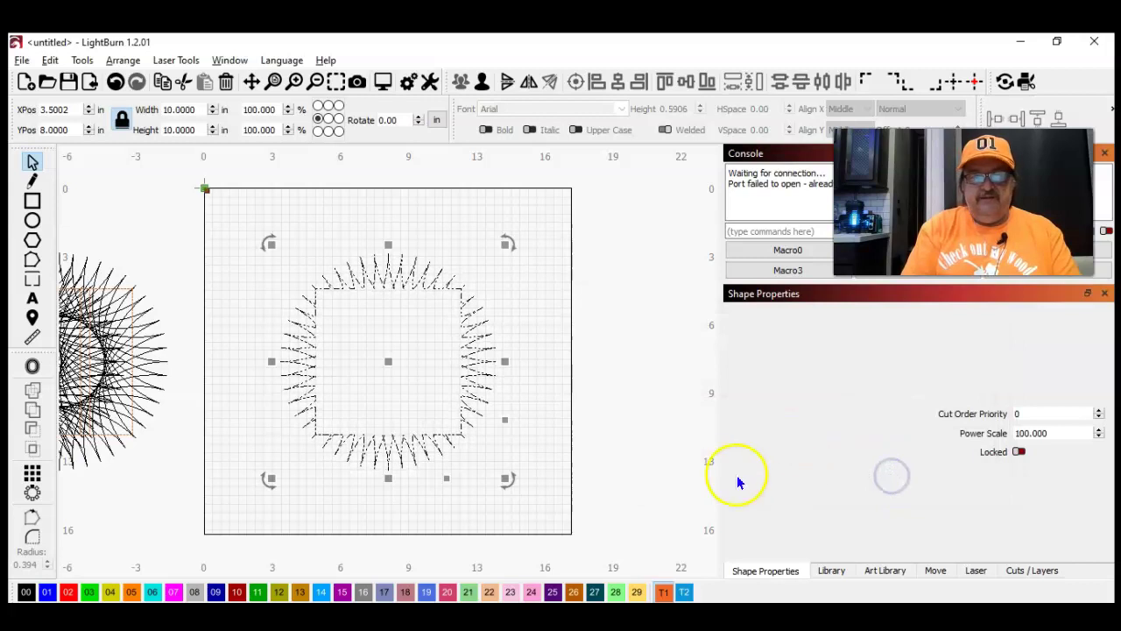
Move the merged spiky square off the page to the right
click(546, 476)
drag(309, 400, 216, 194)
drag(389, 361, 706, 254)
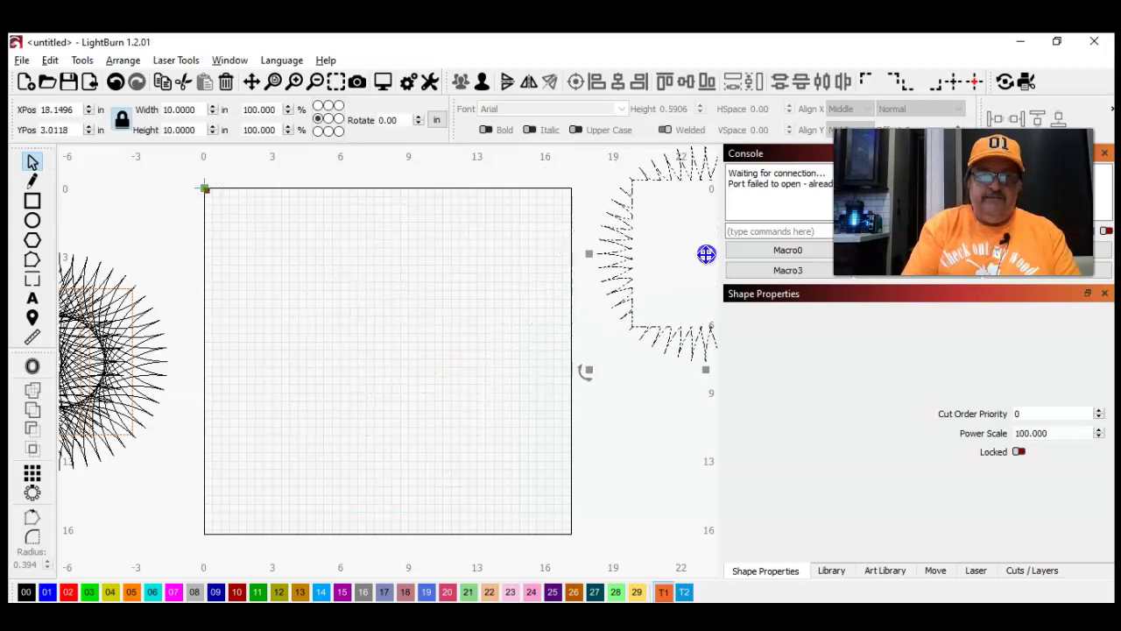
Centre a spare spirograph copy on the page and select it with the square
click(132, 359)
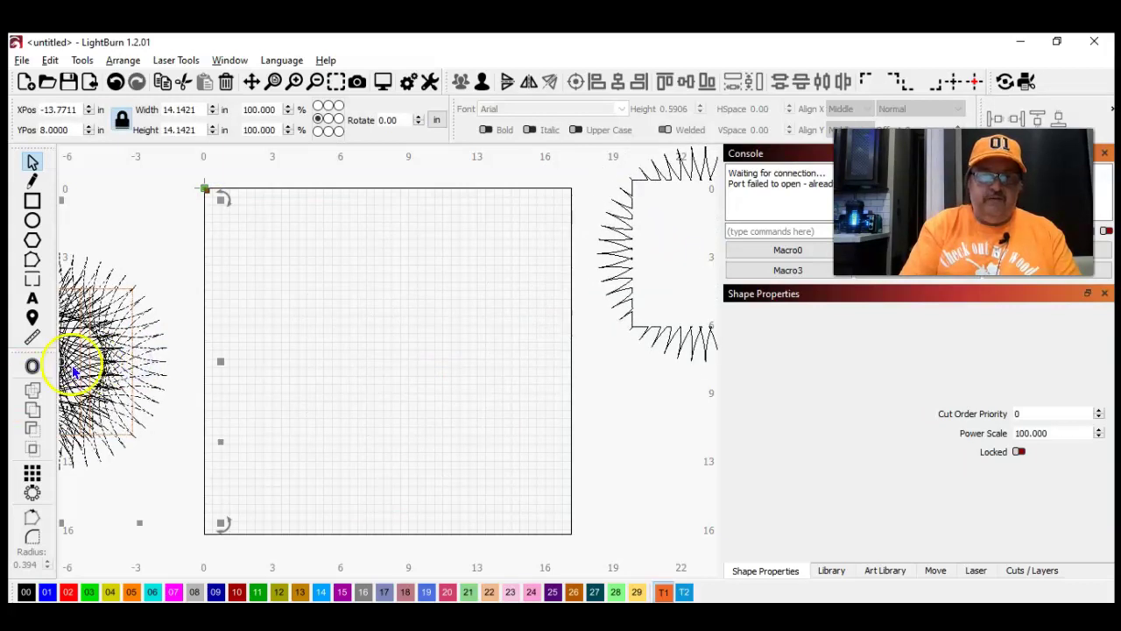
click(961, 79)
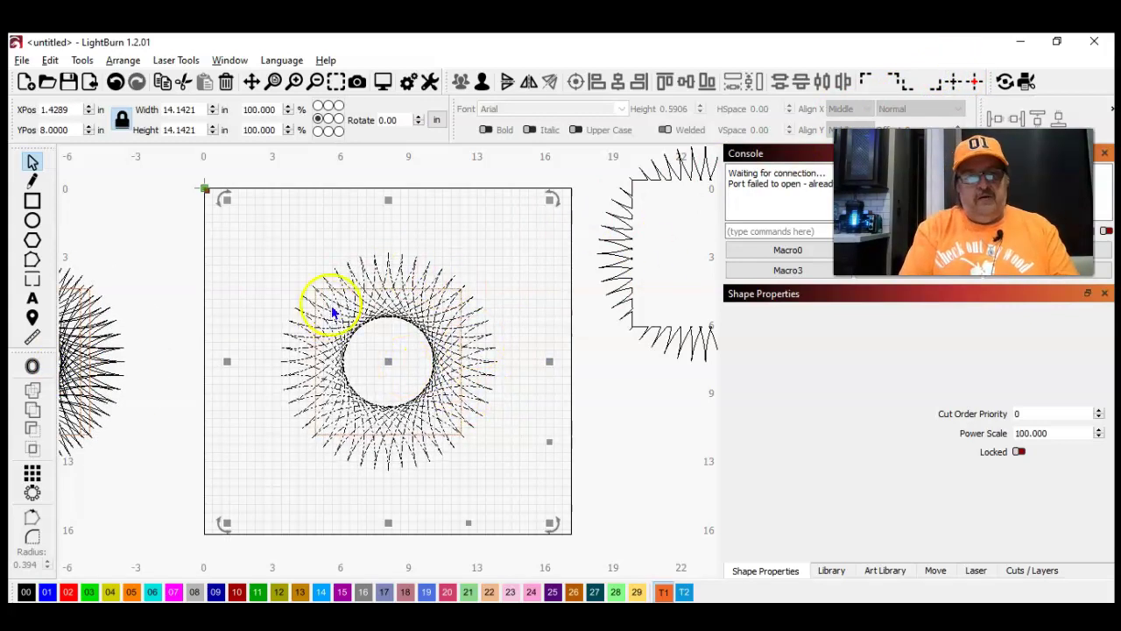
click(511, 246)
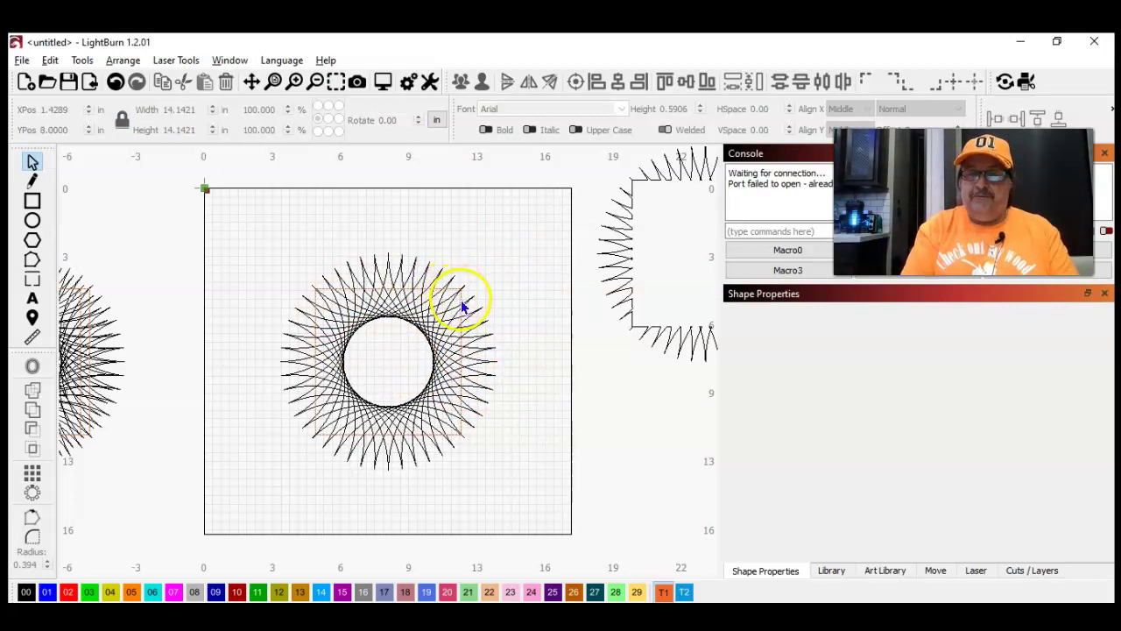
click(392, 268)
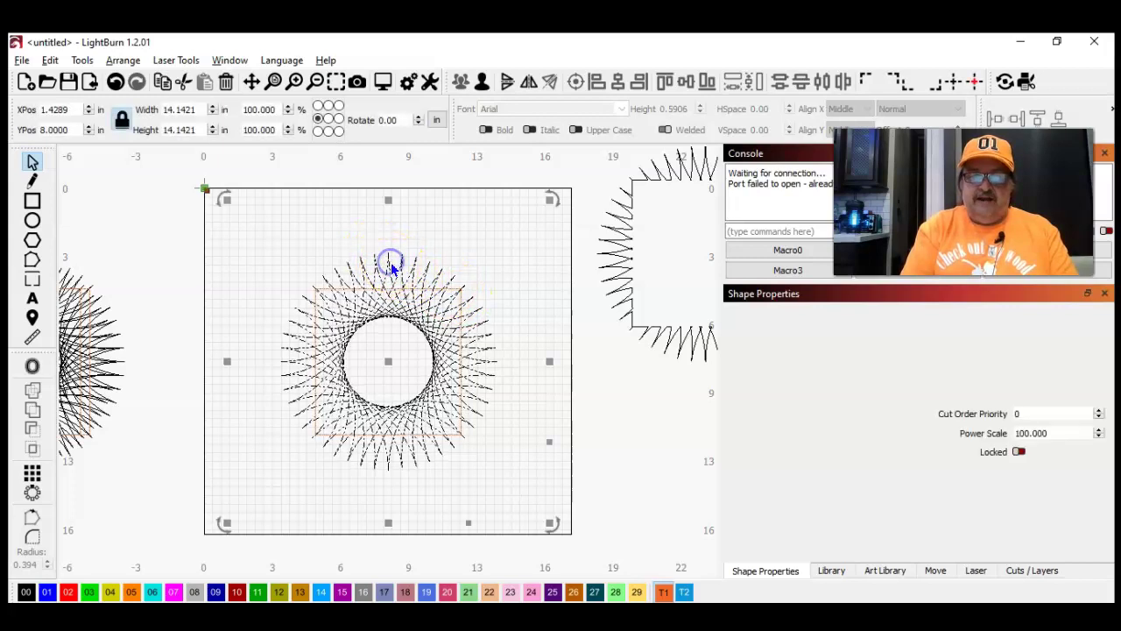
click(461, 297)
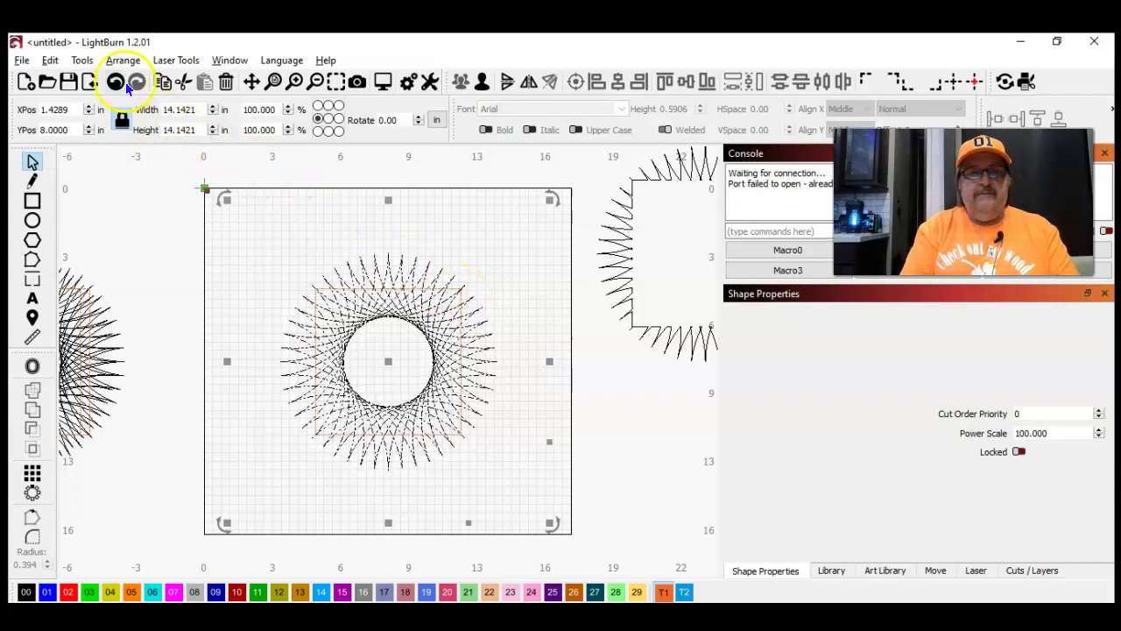
click(82, 60)
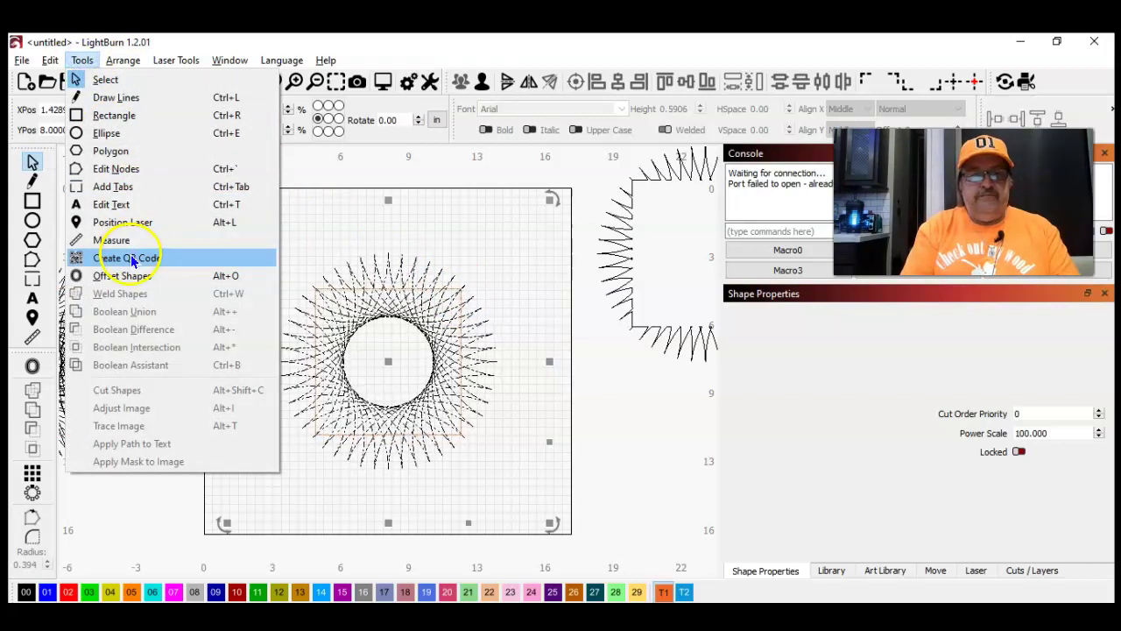
Select the whole spirograph pattern and zoom in on it
click(453, 228)
drag(532, 520, 244, 214)
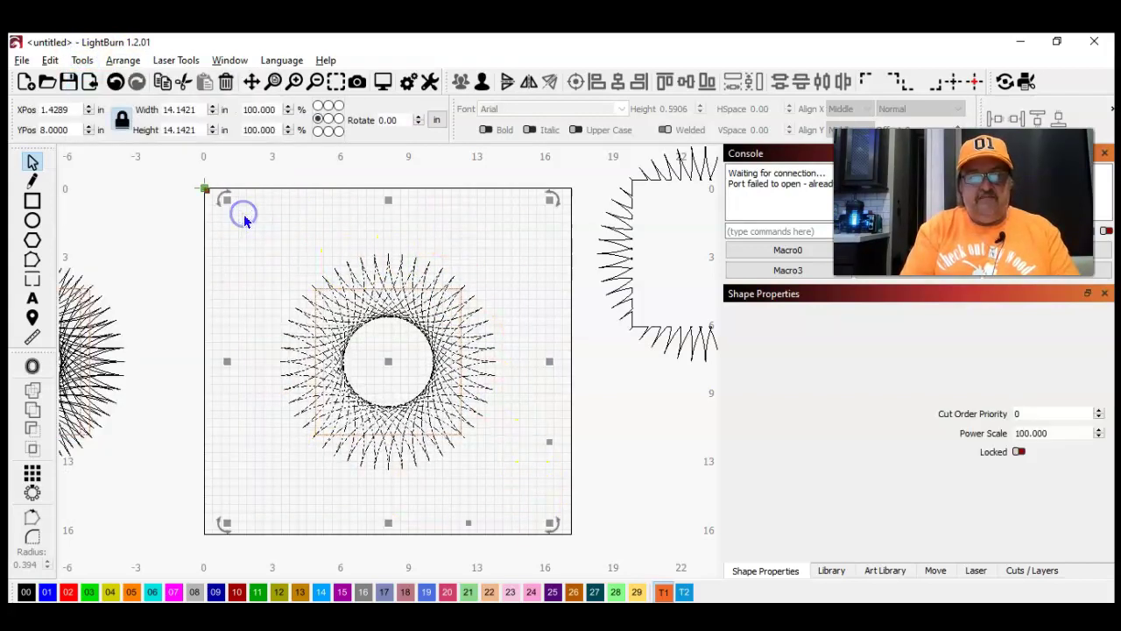
click(295, 82)
click(295, 82)
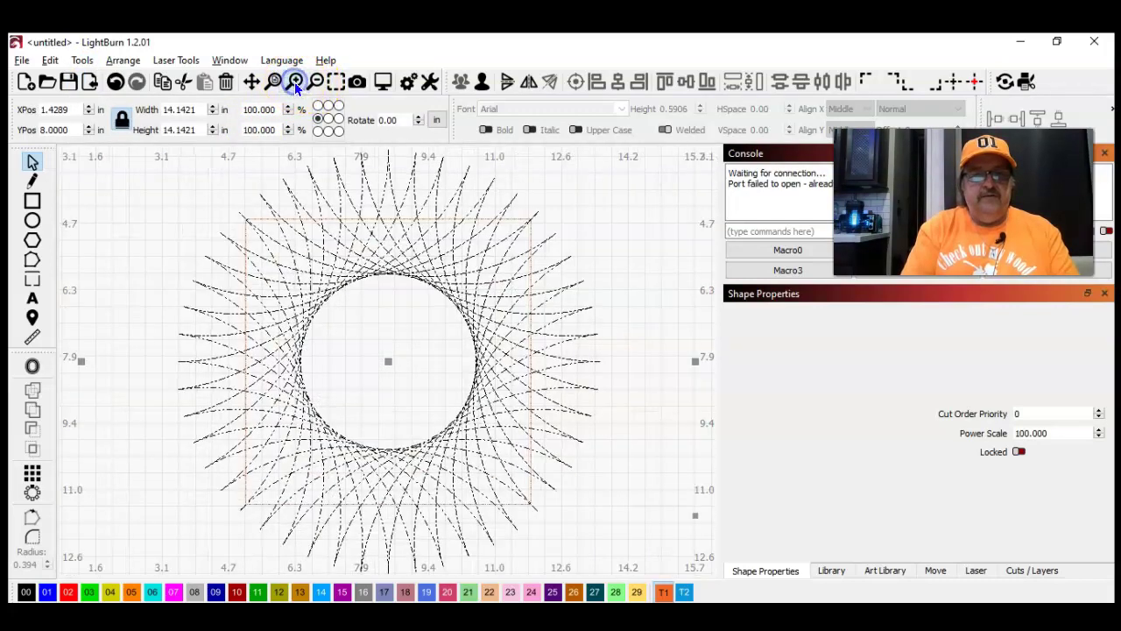
click(173, 220)
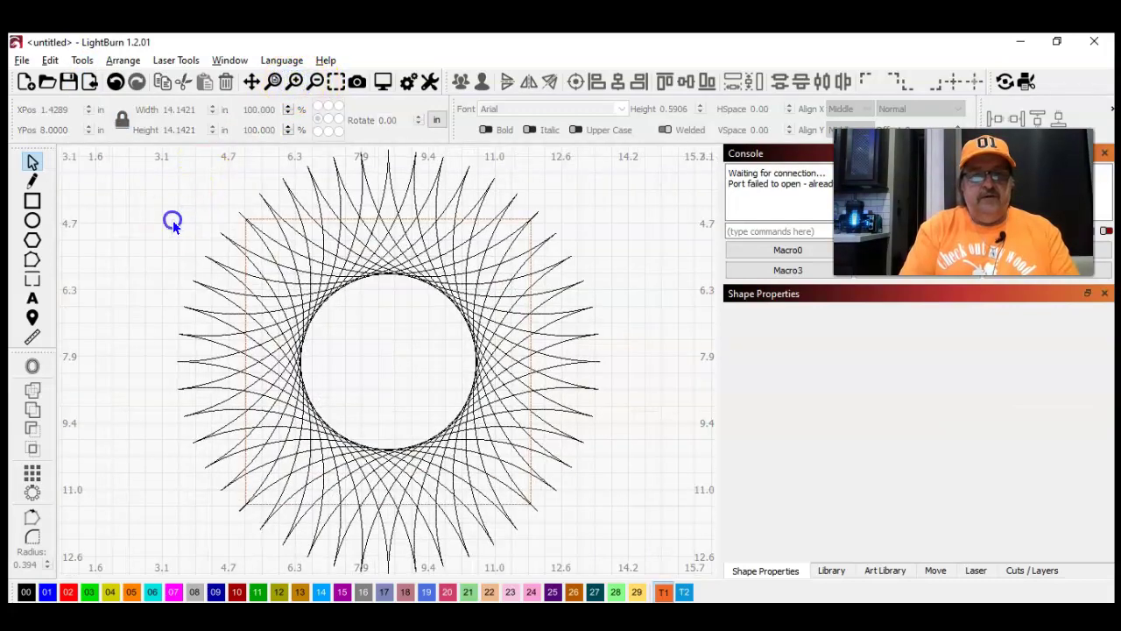
click(335, 198)
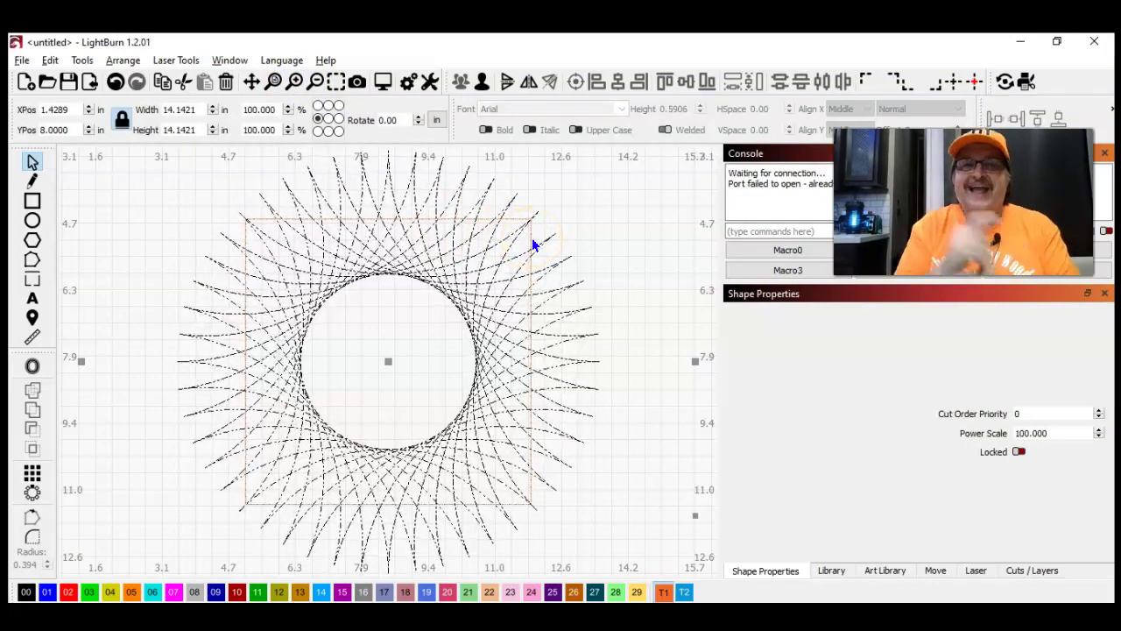
Try splitting the pattern into separate shapes, then reselect the starburst and square
click(485, 312)
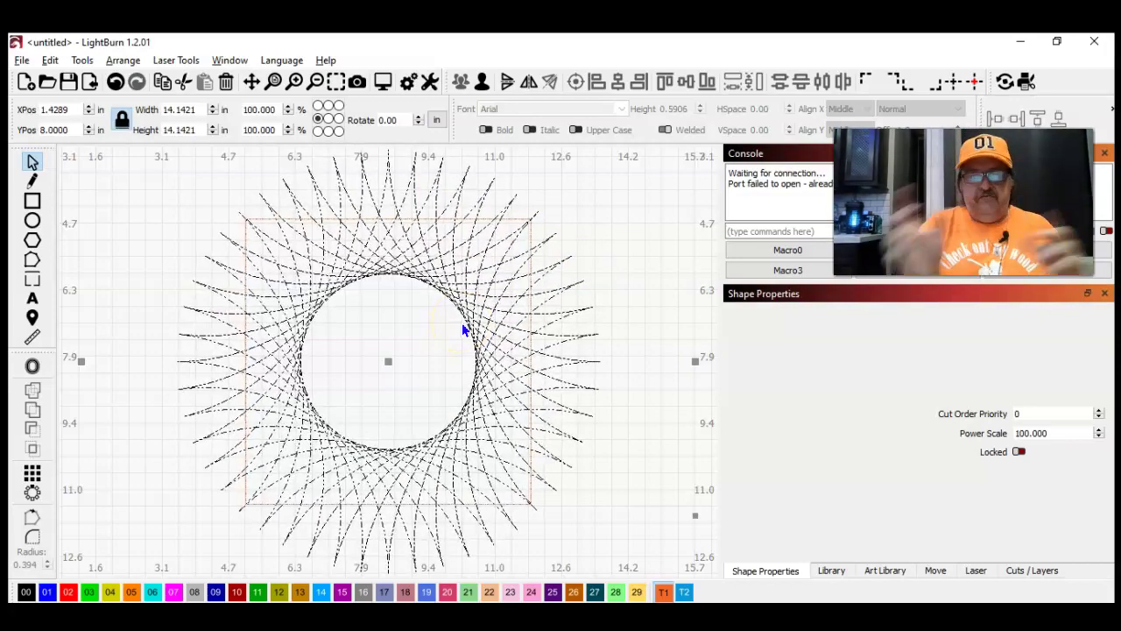
click(540, 235)
click(481, 82)
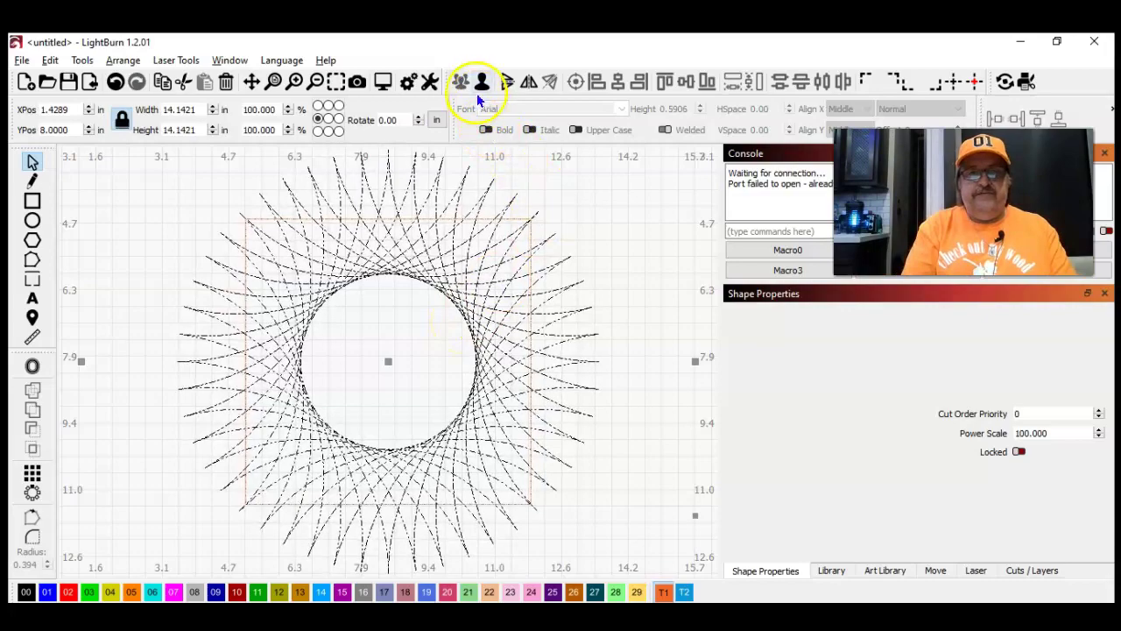
click(591, 218)
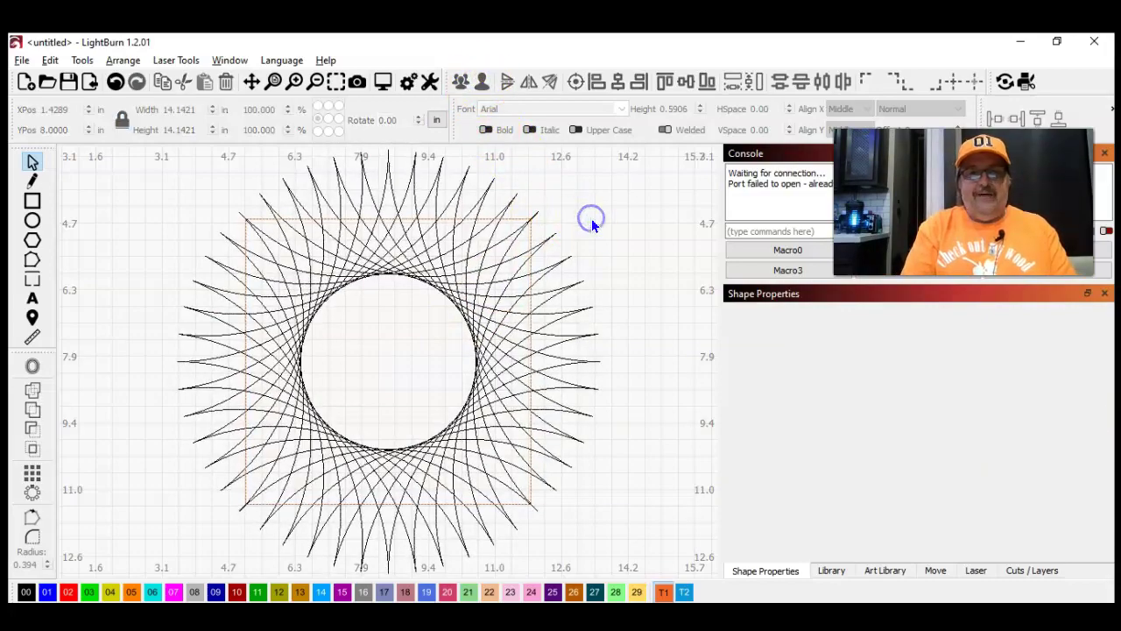
click(386, 176)
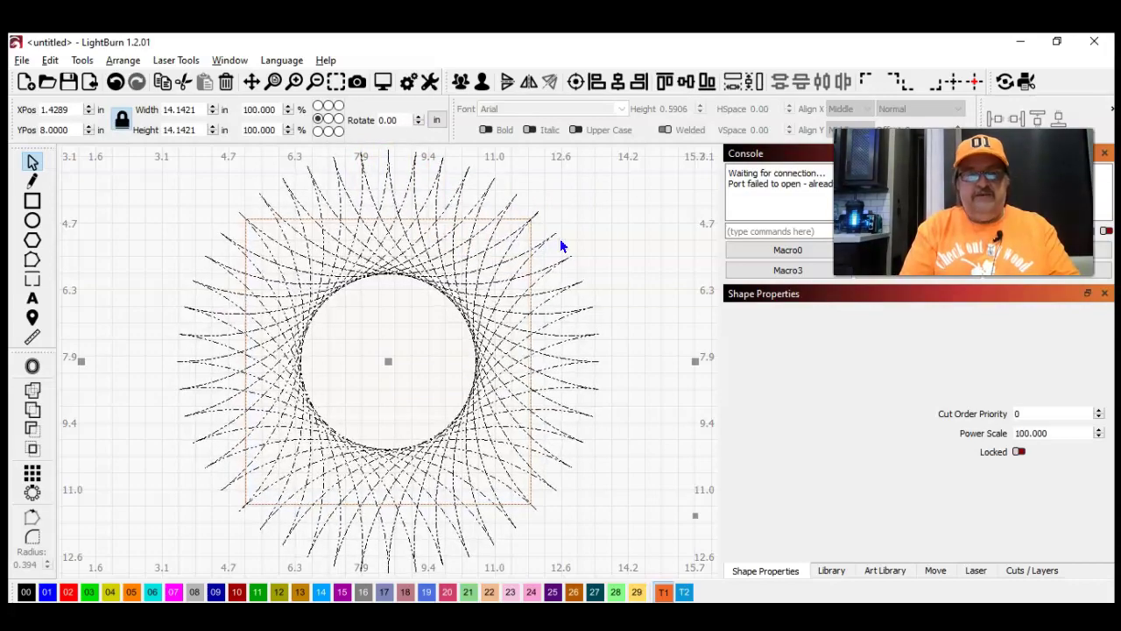
click(82, 59)
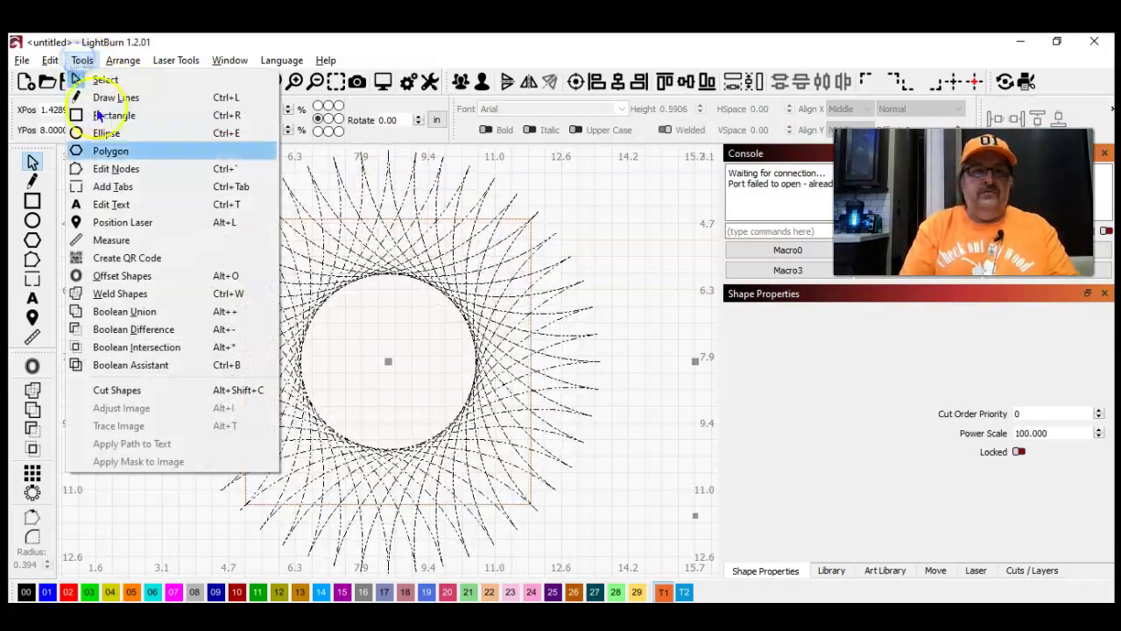
Clip the starburst to the 6.7587-inch square using Boolean Intersection (A and B)
click(138, 368)
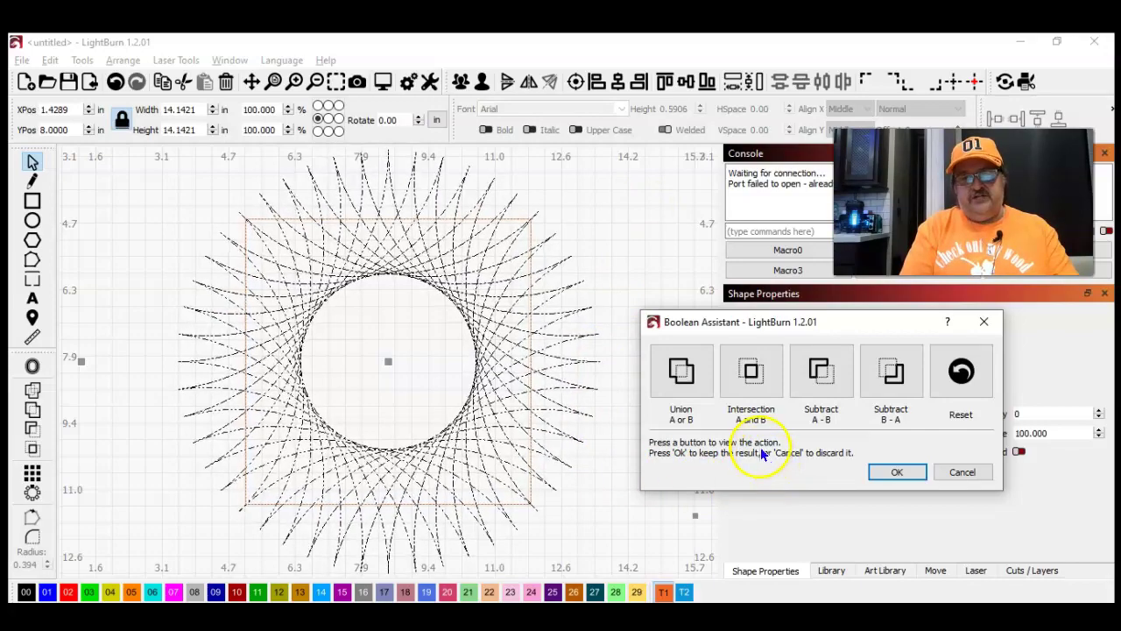
click(751, 372)
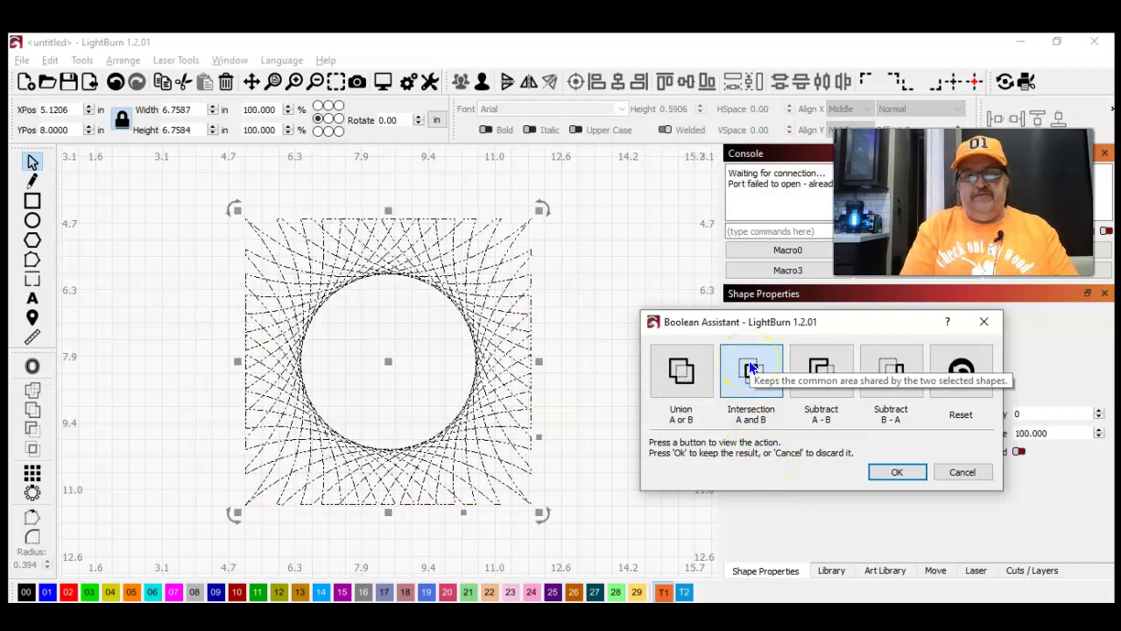
click(895, 472)
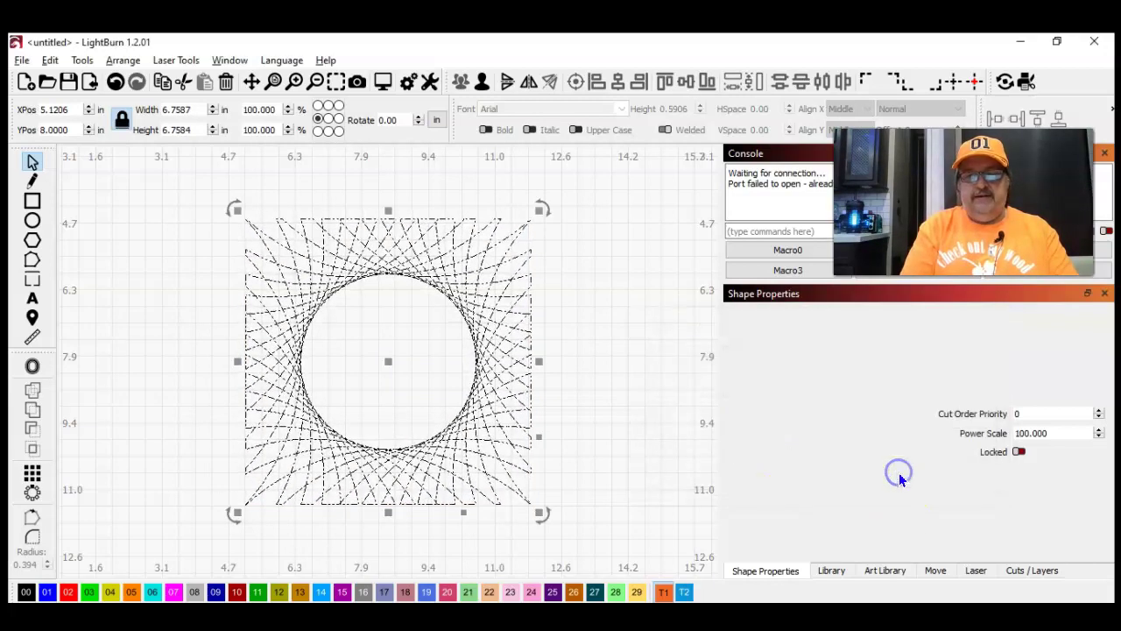
Move the clipped square piece down and to the right, off the page
click(313, 83)
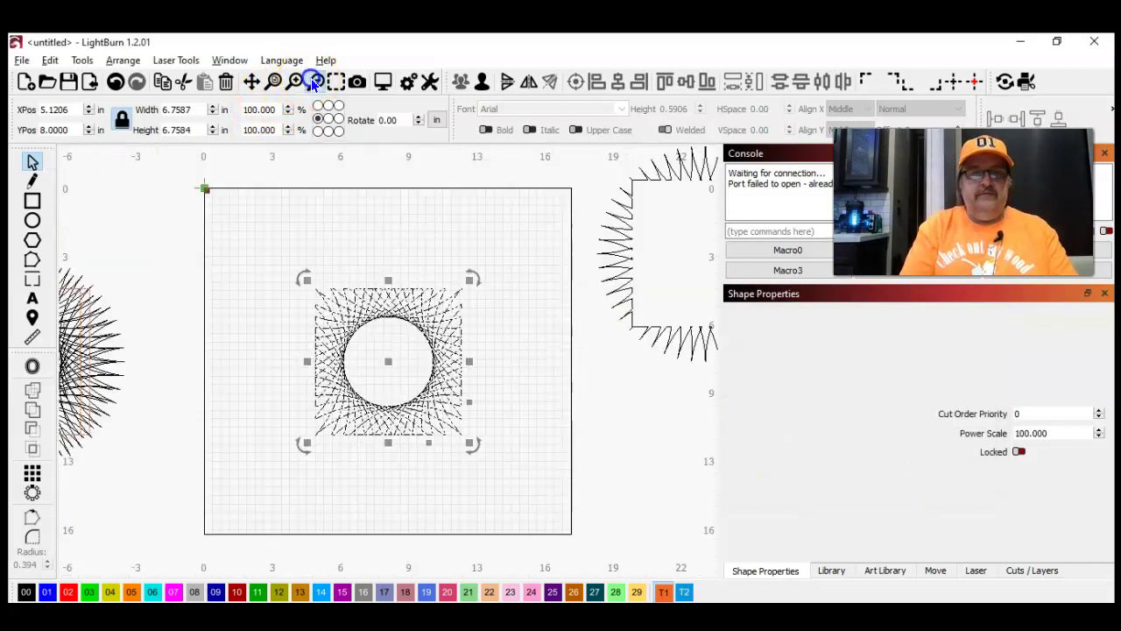
click(313, 82)
drag(392, 362, 570, 431)
Centre the left sunburst inside the square and select both shapes
click(203, 363)
drag(191, 362, 385, 363)
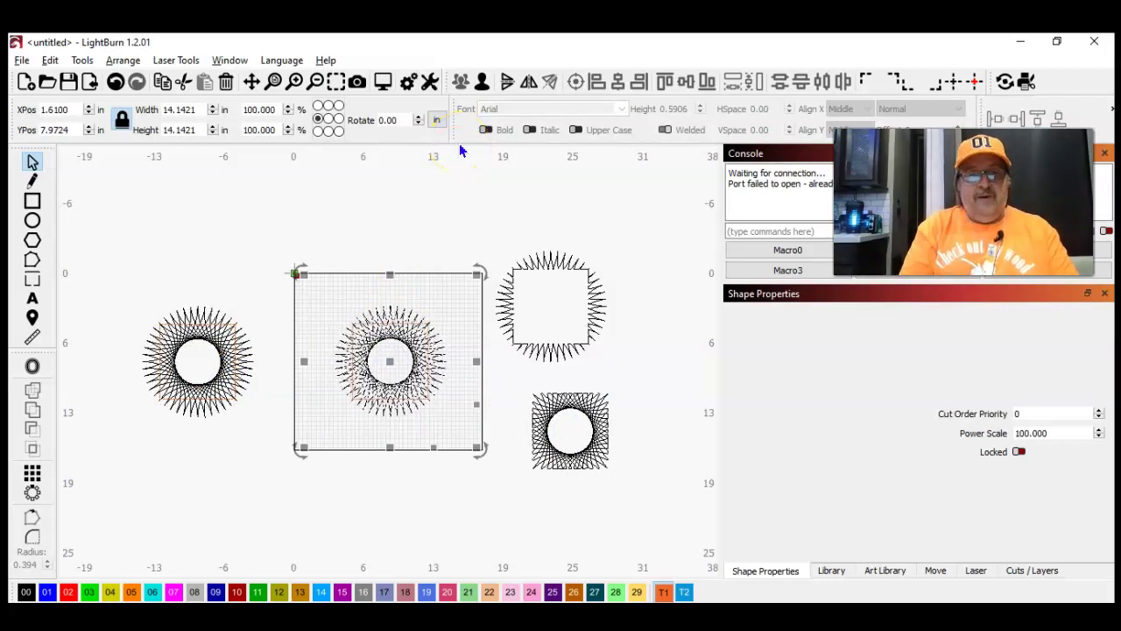
click(482, 82)
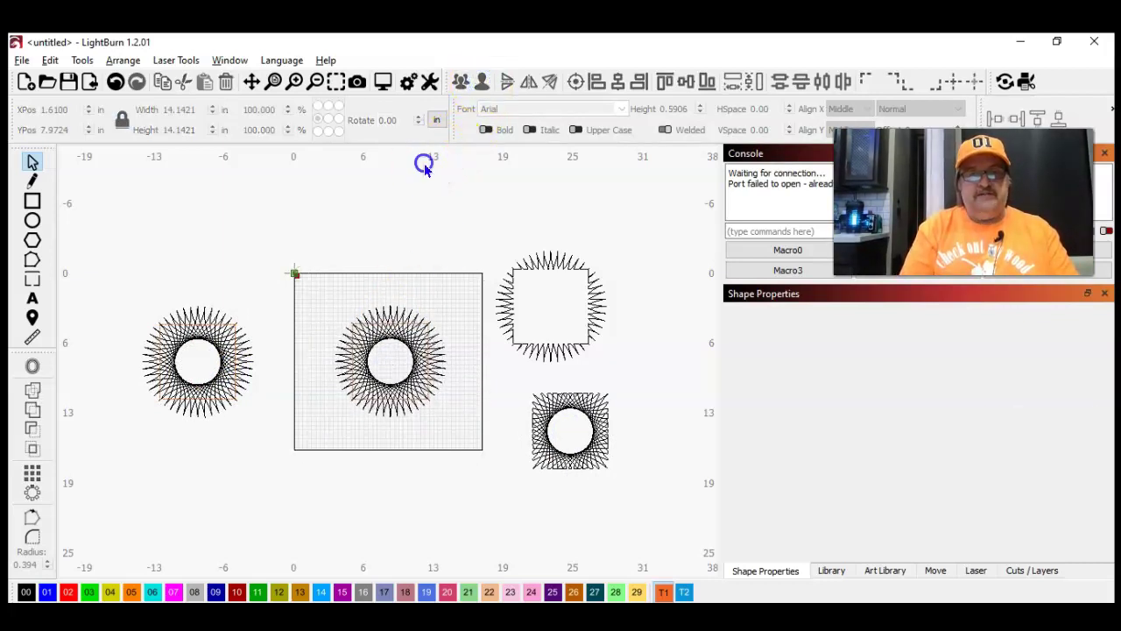
click(376, 324)
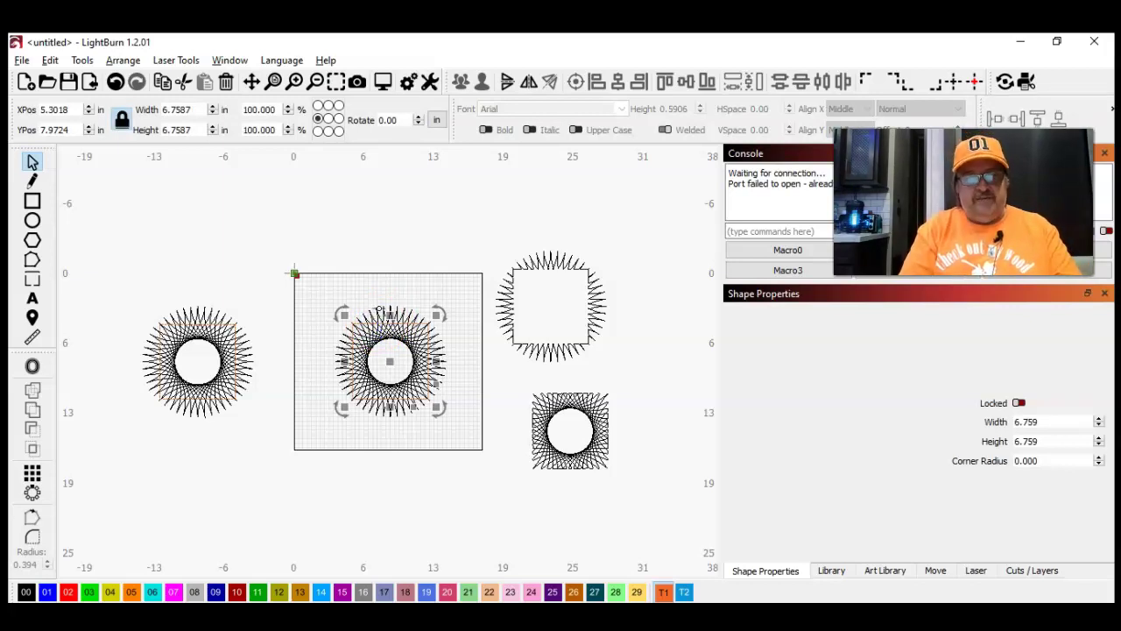
click(378, 314)
click(452, 301)
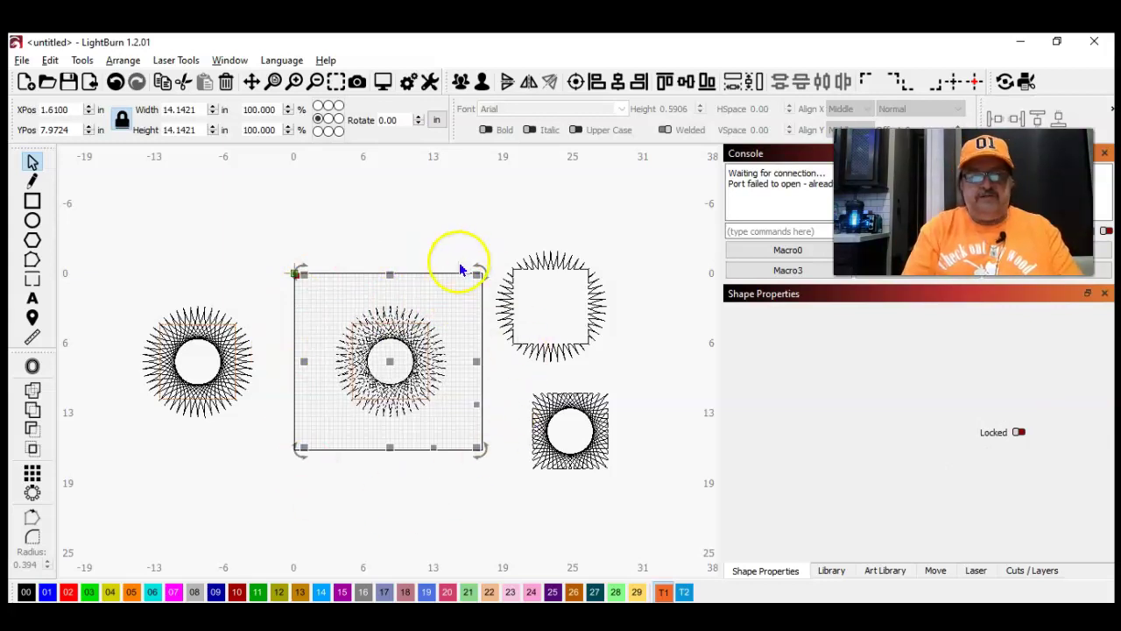
click(80, 61)
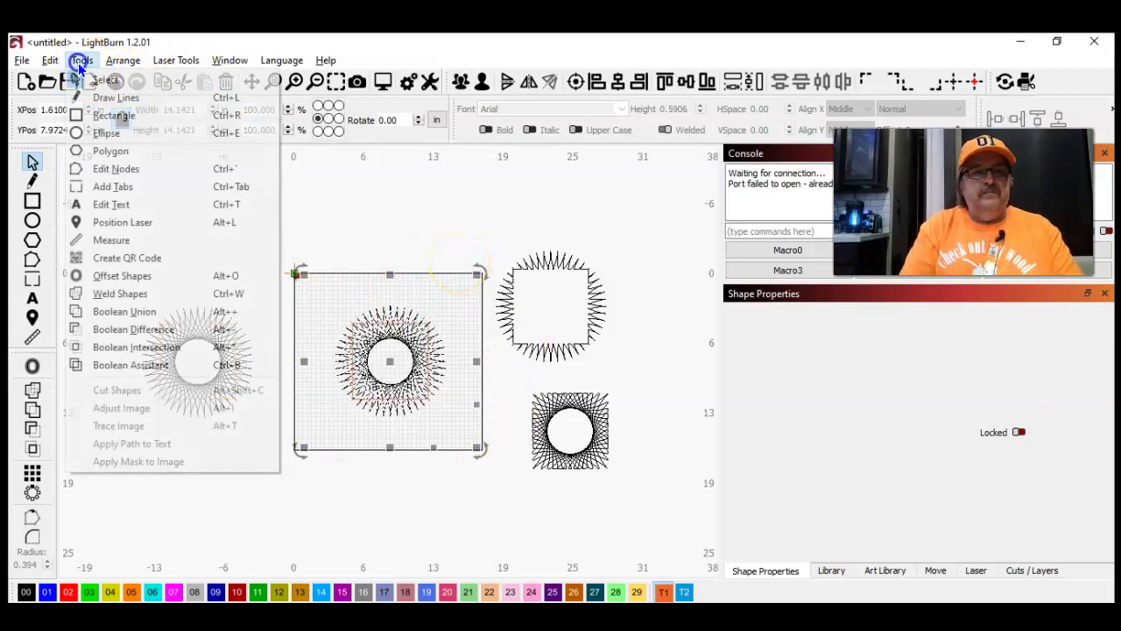
Subtract the square from the sunburst (A-B) and move the result to the upper left
click(120, 366)
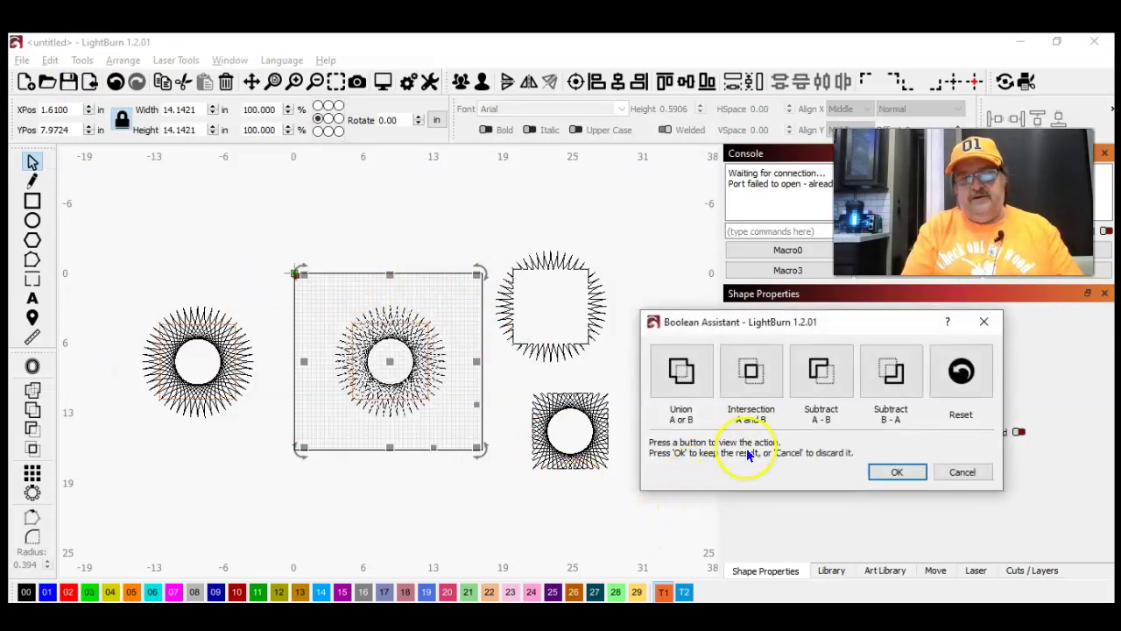
click(824, 368)
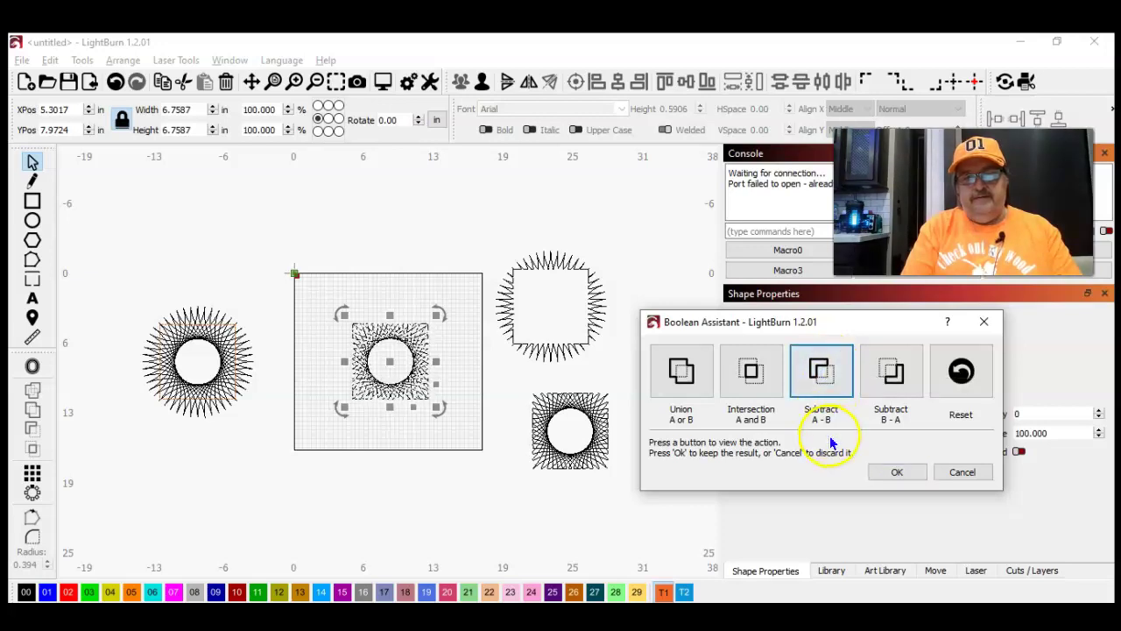
click(896, 478)
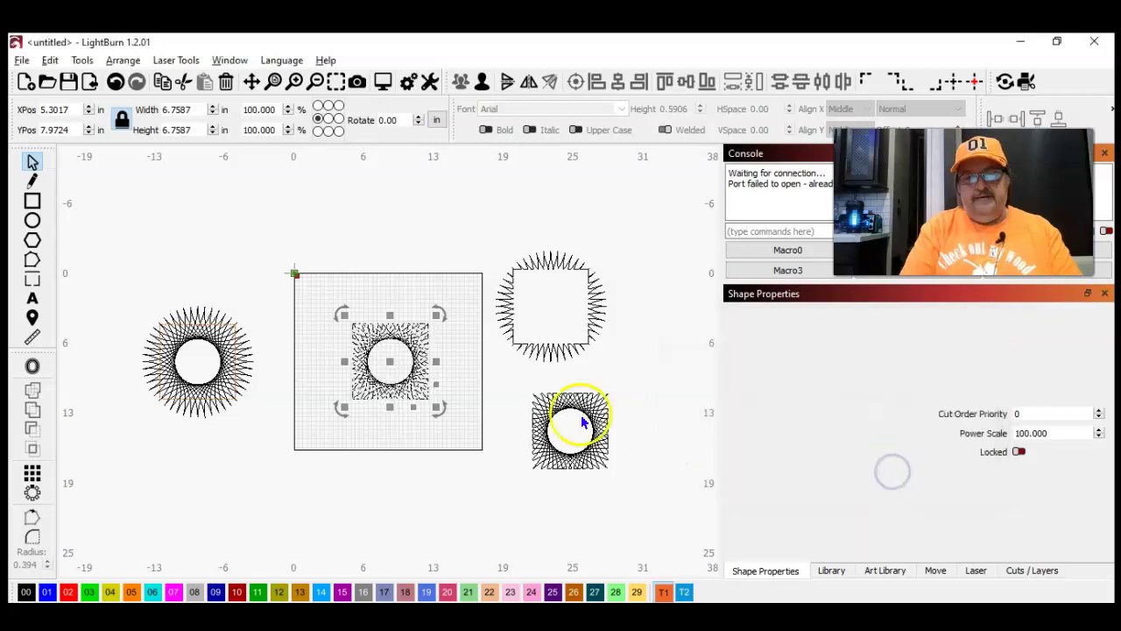
drag(387, 360, 219, 237)
Move the other left sunburst into the square's centre and select it with the square
click(232, 383)
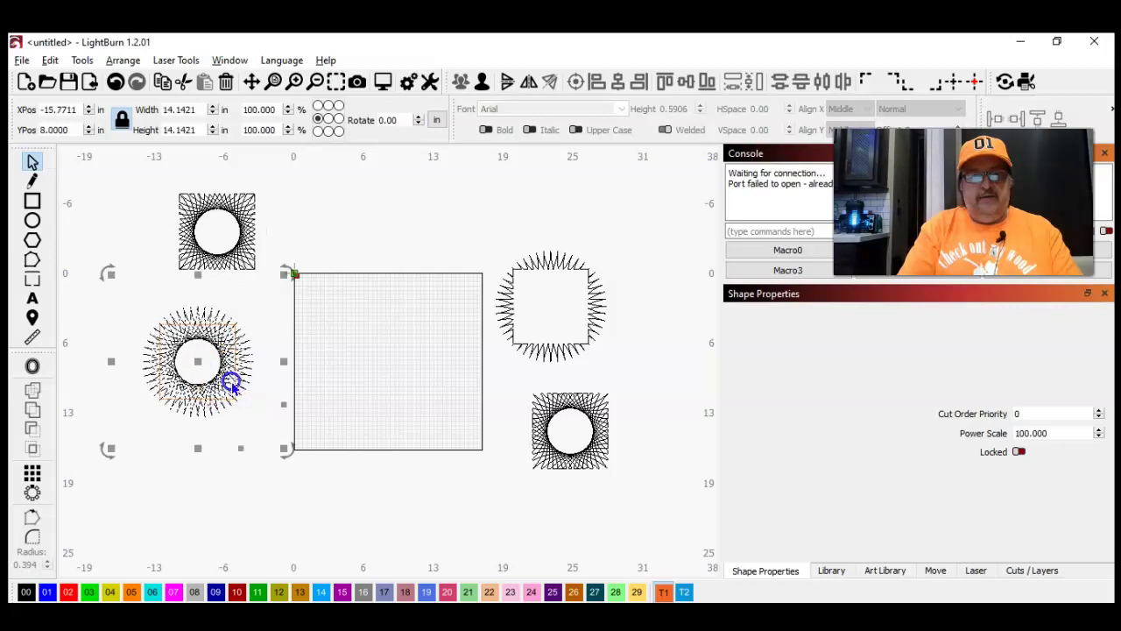
drag(202, 361, 384, 363)
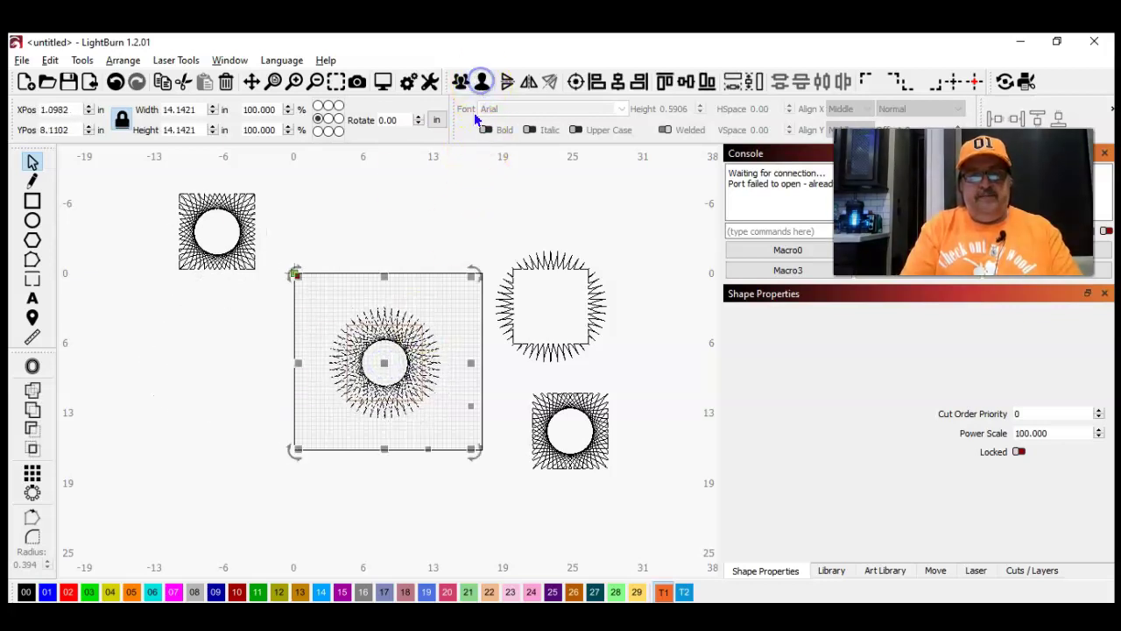
click(410, 184)
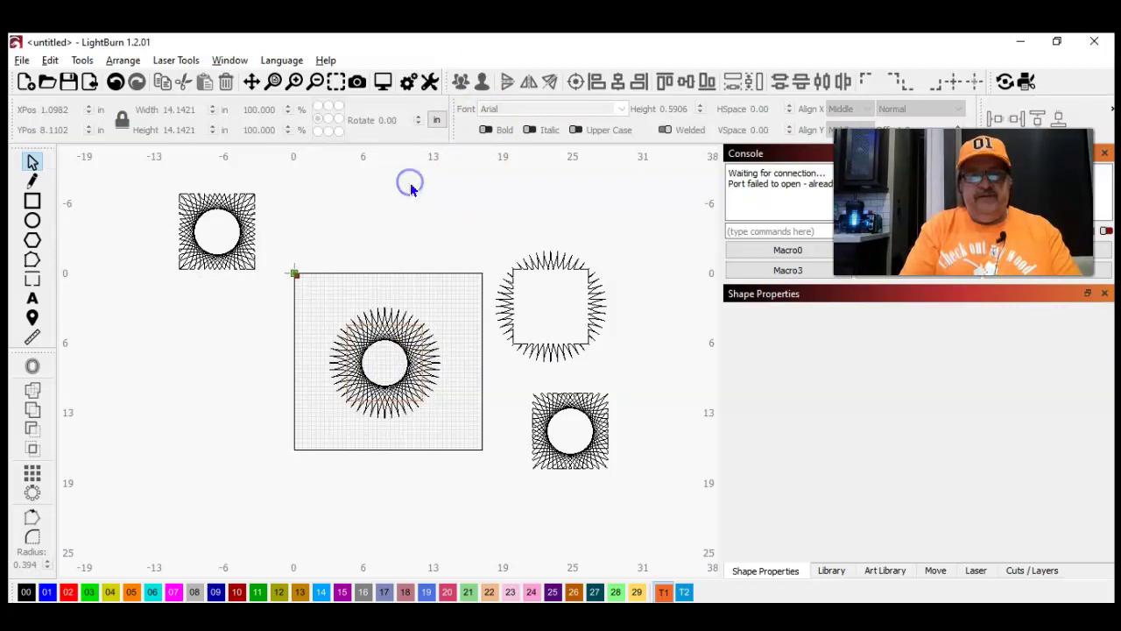
click(425, 336)
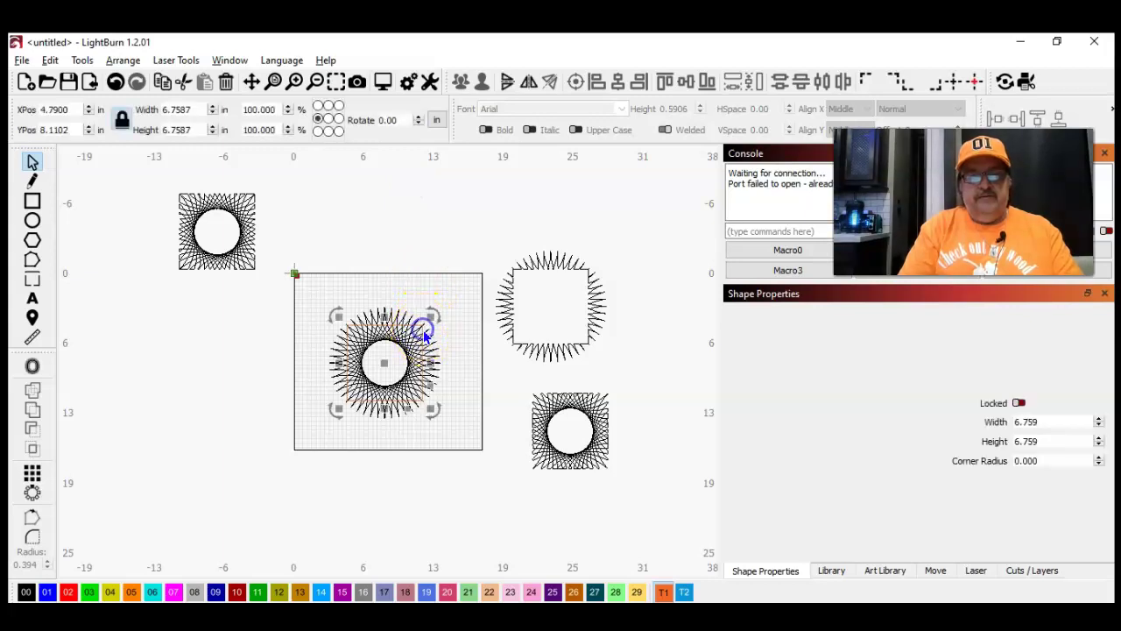
shift+click(370, 314)
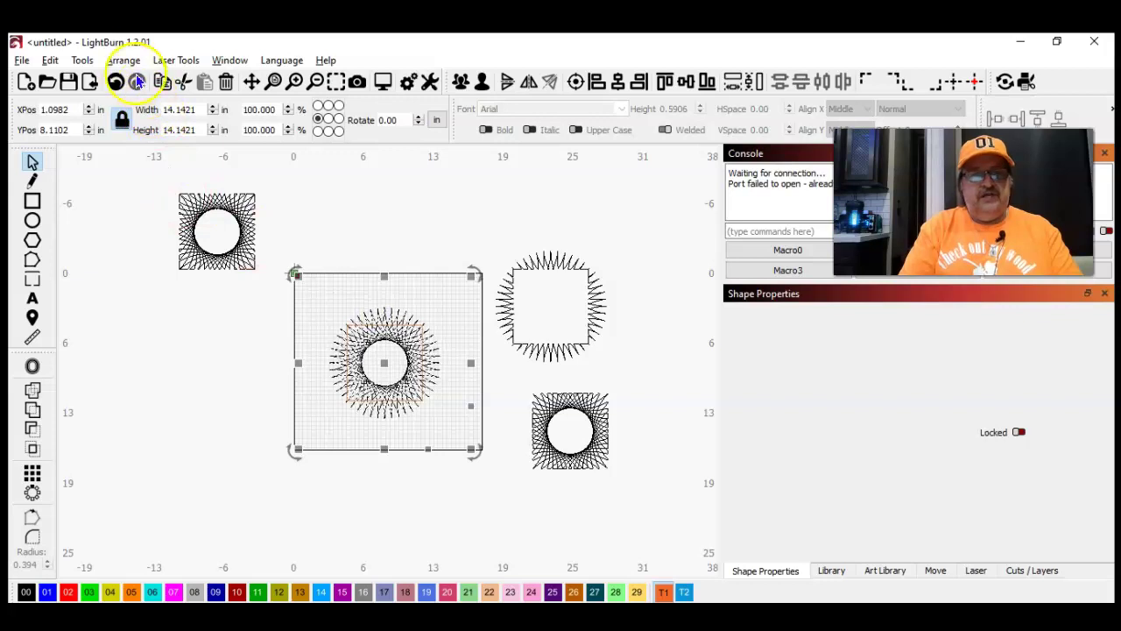
click(81, 60)
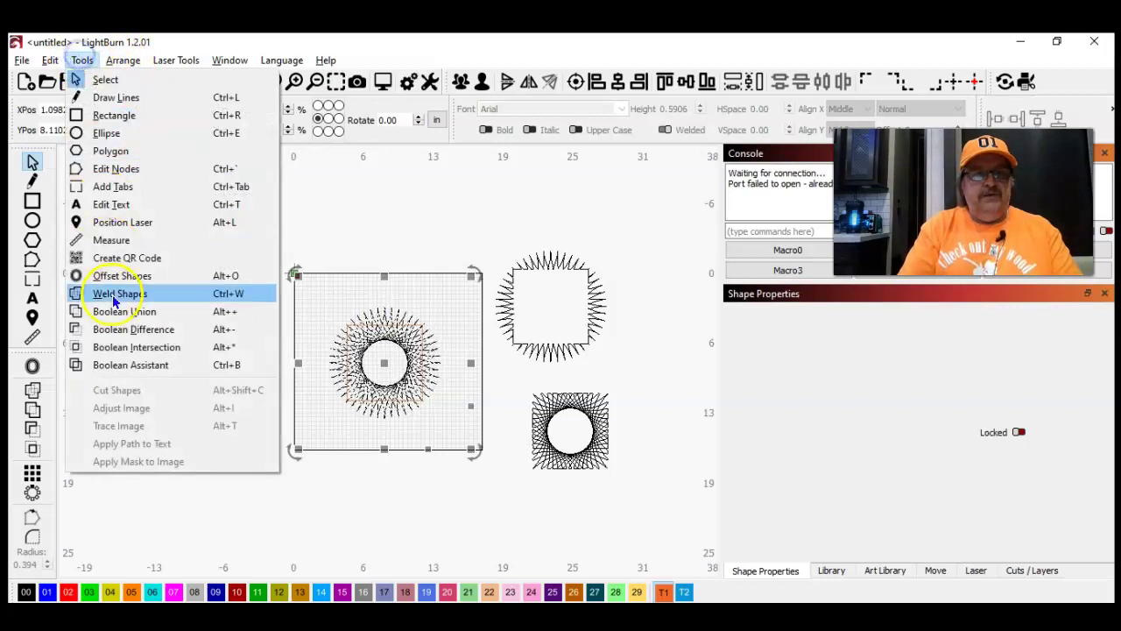
Preview Union in the Boolean Assistant, then apply Subtract B−A to the sunburst and square
click(136, 365)
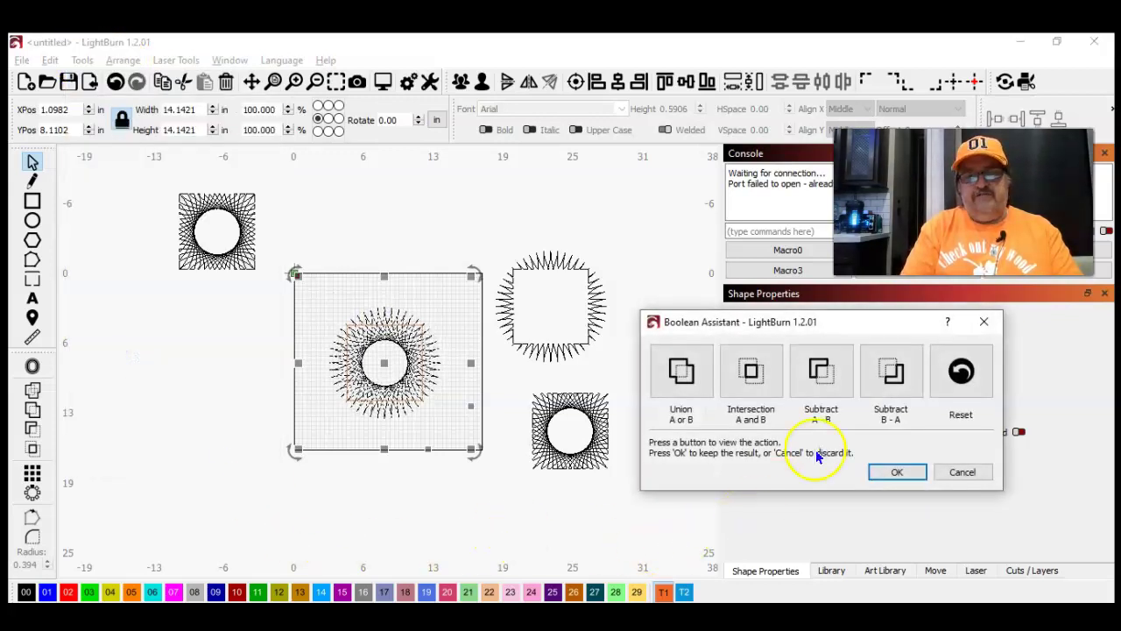
click(679, 373)
click(887, 373)
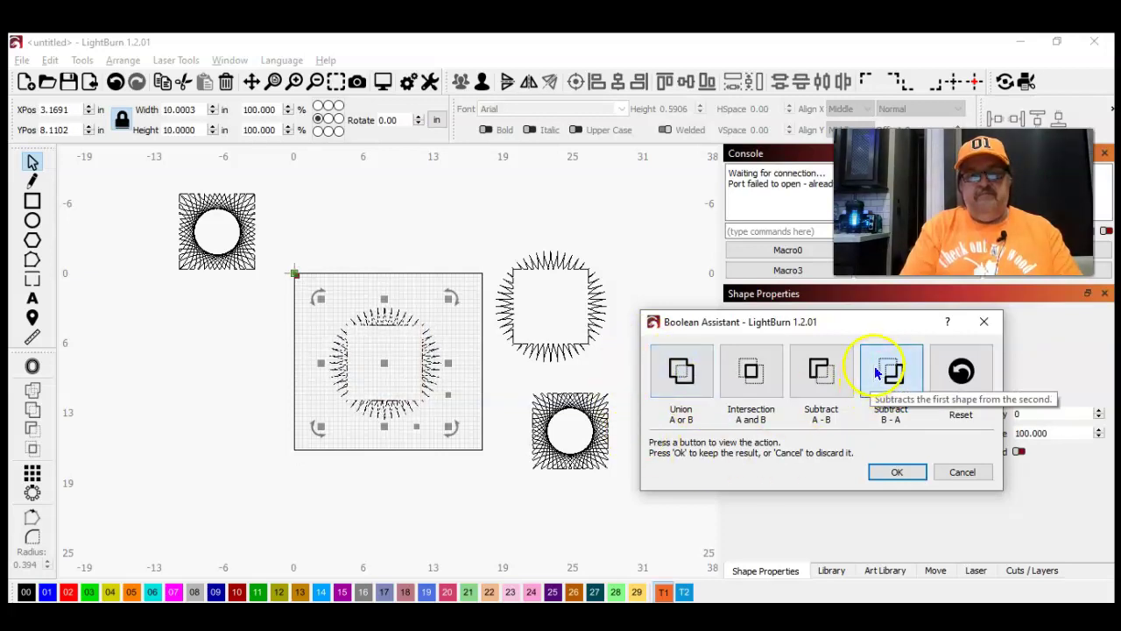
click(687, 384)
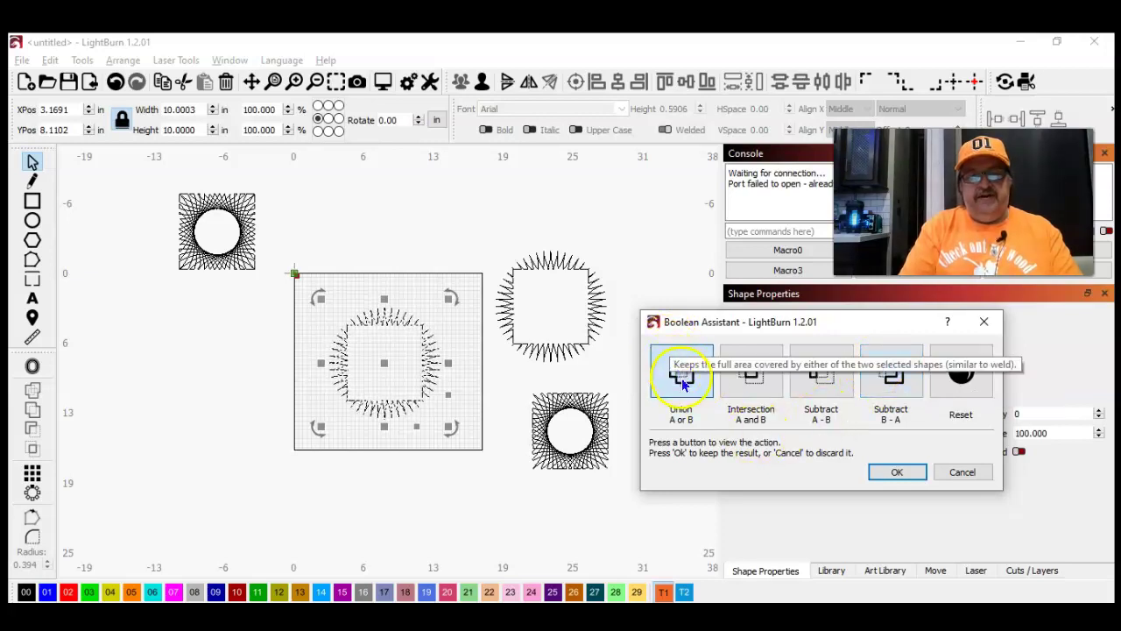
click(968, 352)
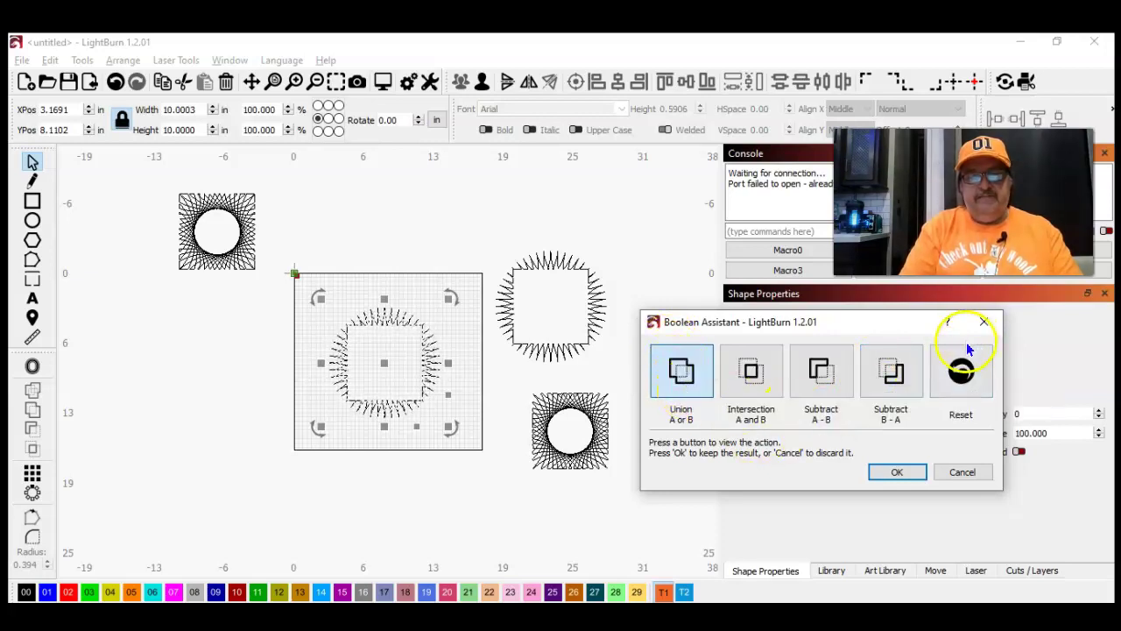
click(889, 372)
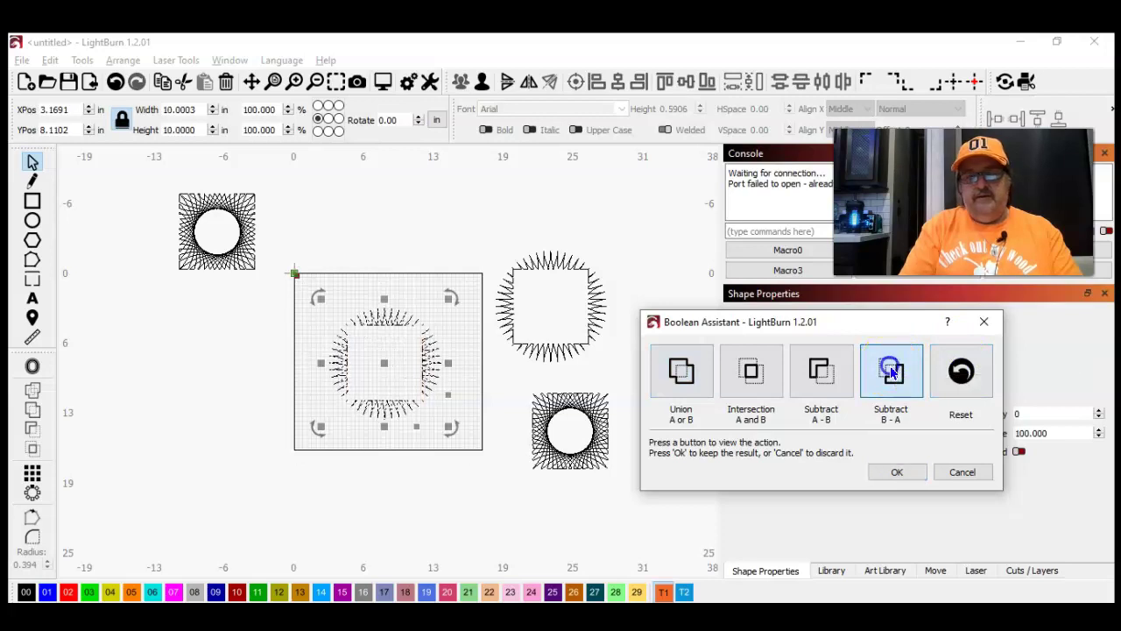
click(894, 471)
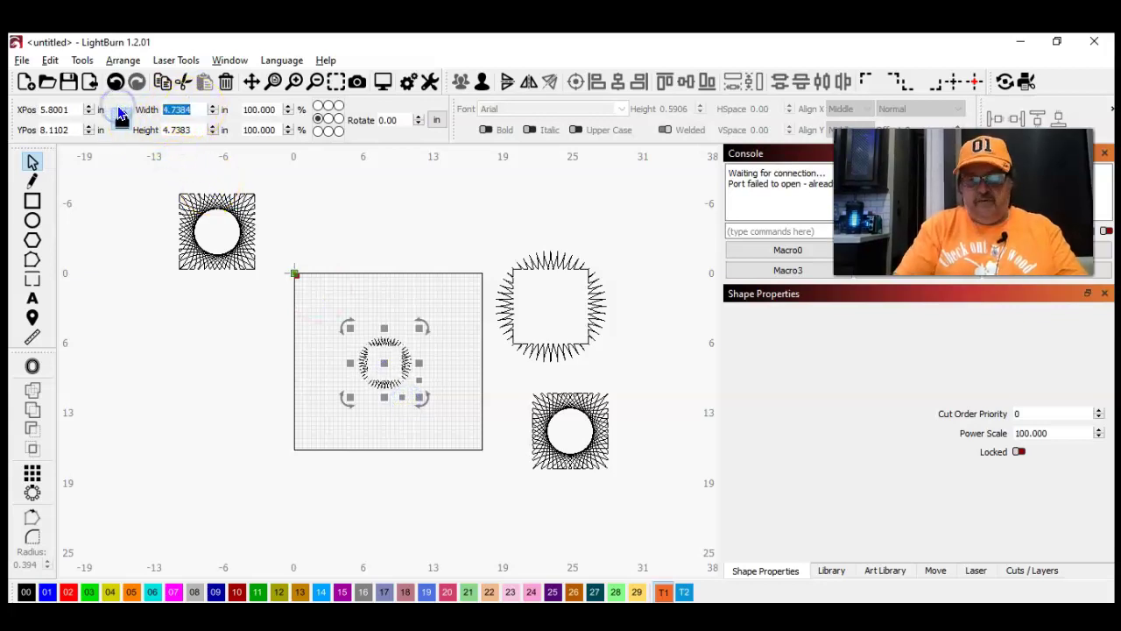
Resize the top-left spirograph to 4.5 inches wide and place it in the frame's upper-left
text(5000)
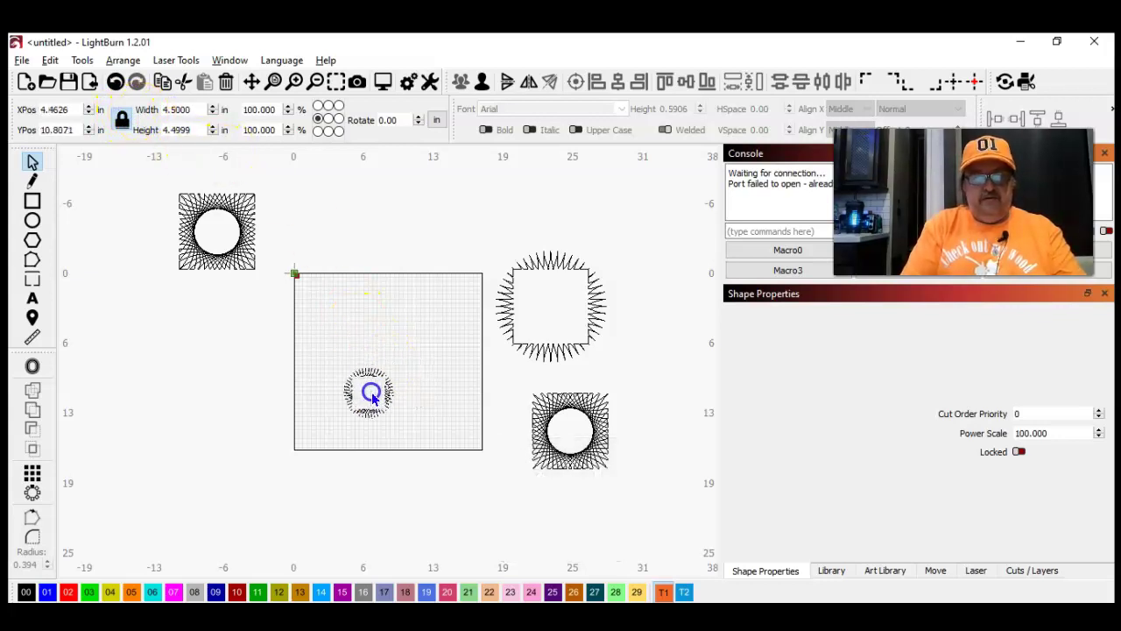
click(221, 235)
drag(218, 231, 349, 323)
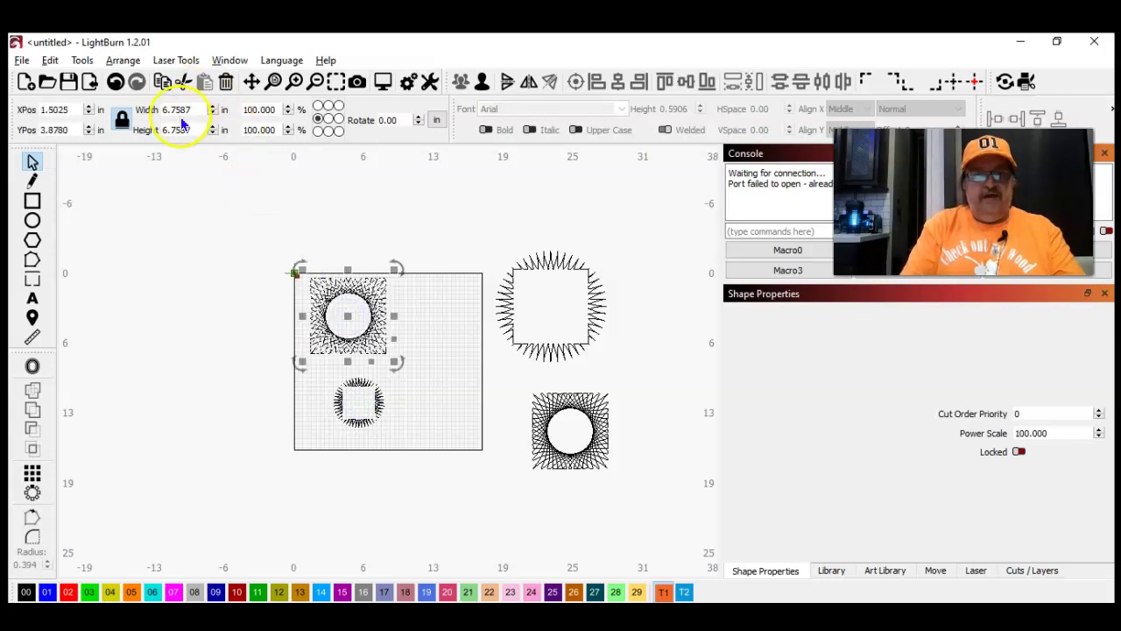
drag(191, 110, 102, 110)
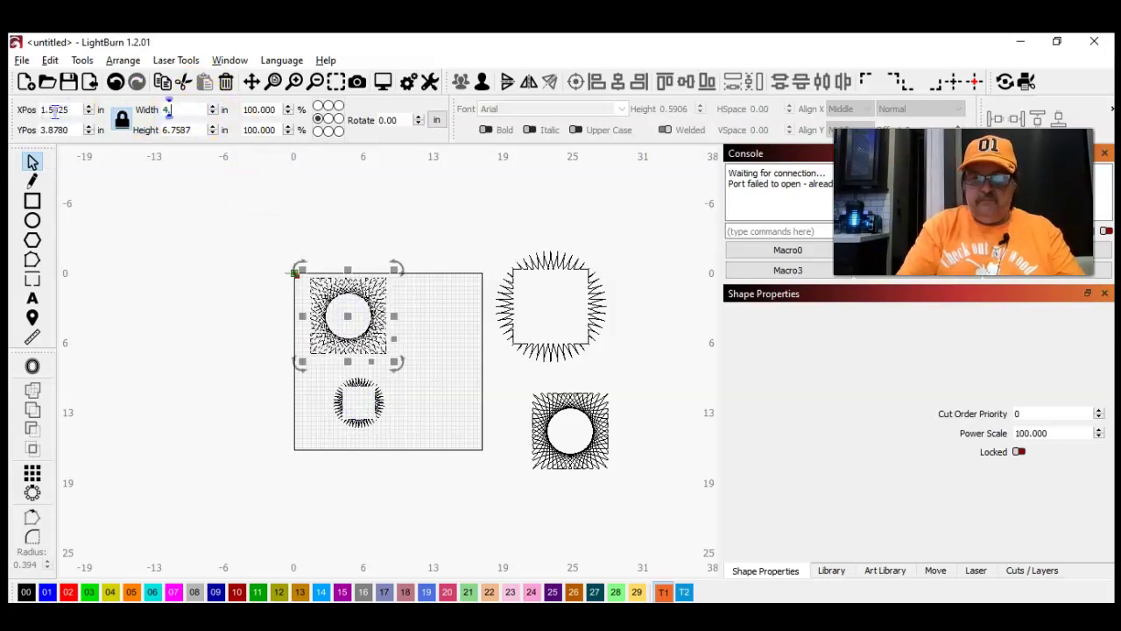
text(4.5)
key(Tab)
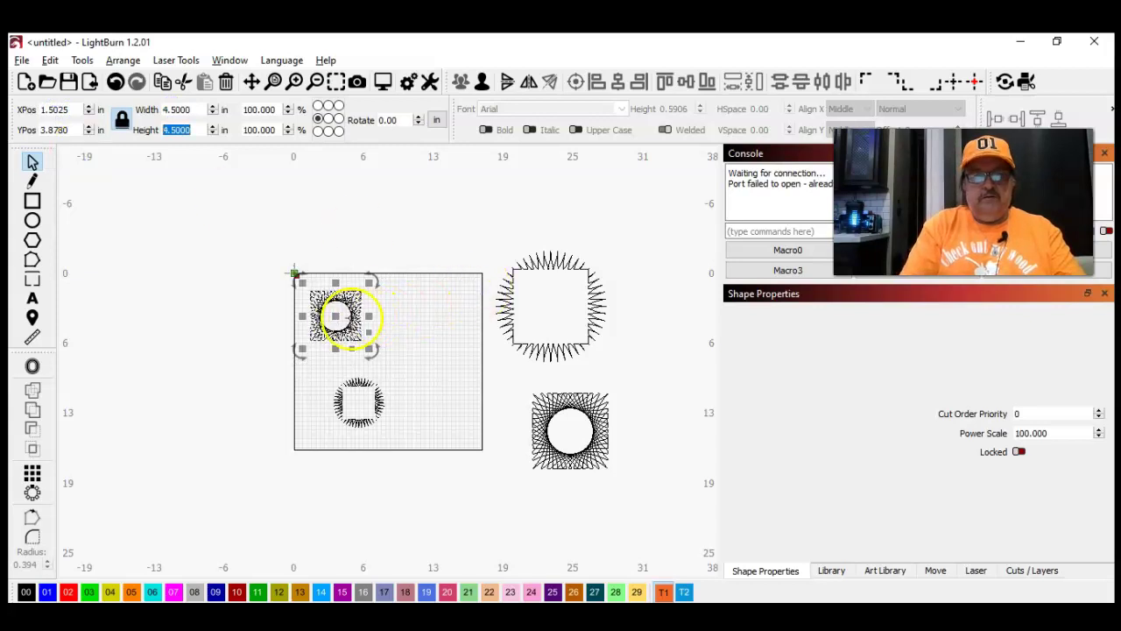
drag(333, 327, 361, 339)
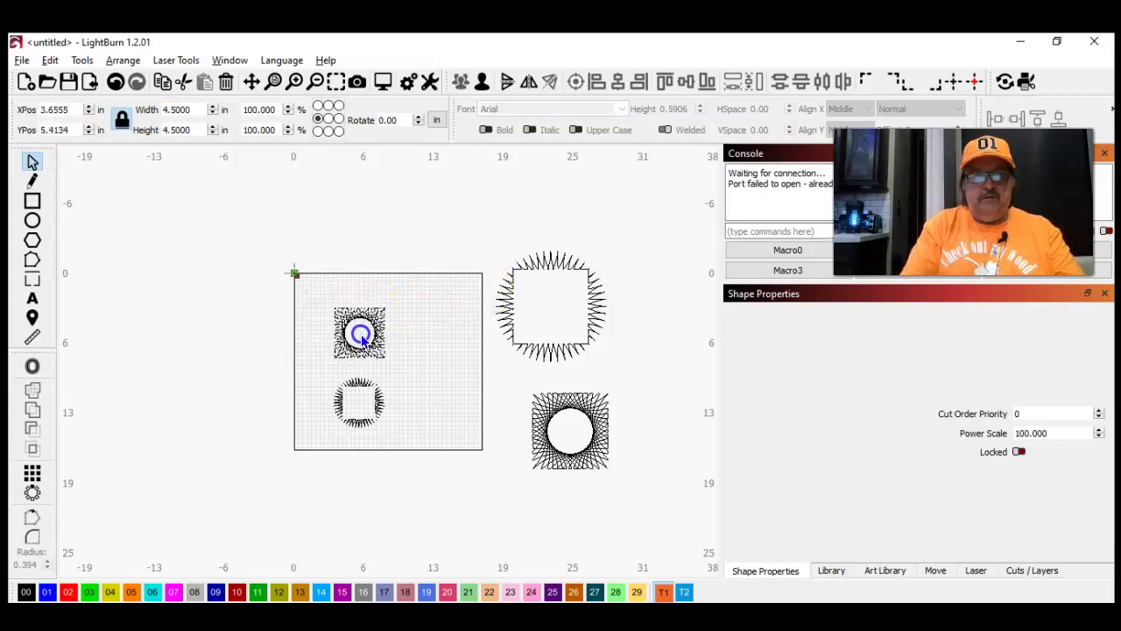
Bring the sunburst square into the upper-right slot at 4.5 inches wide
drag(555, 308, 443, 333)
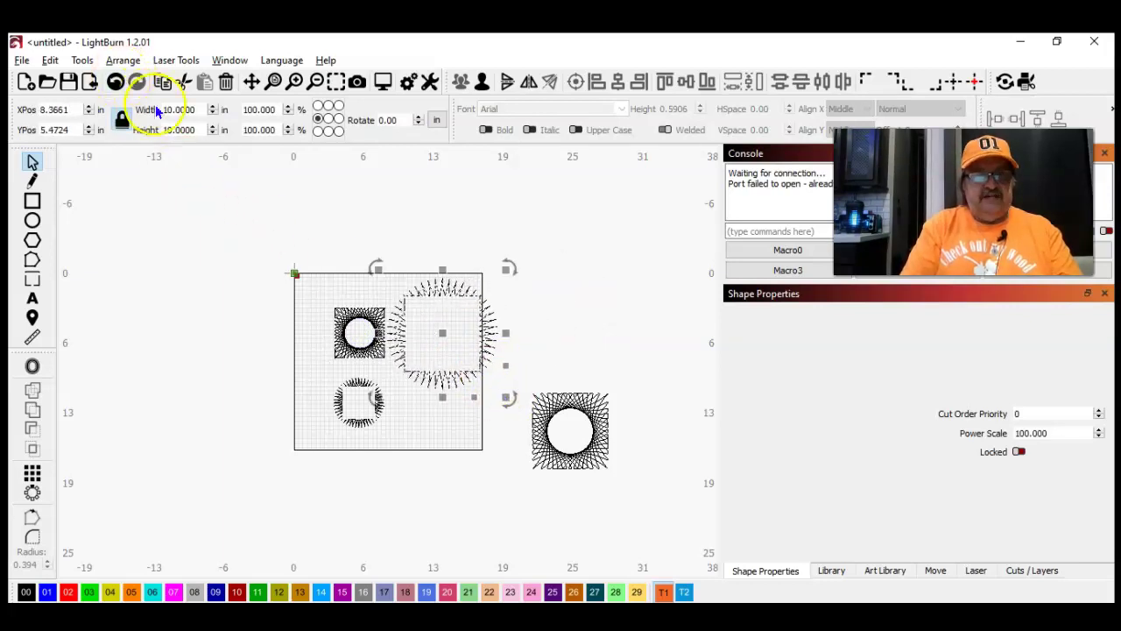
double_click(202, 109)
text(4.5)
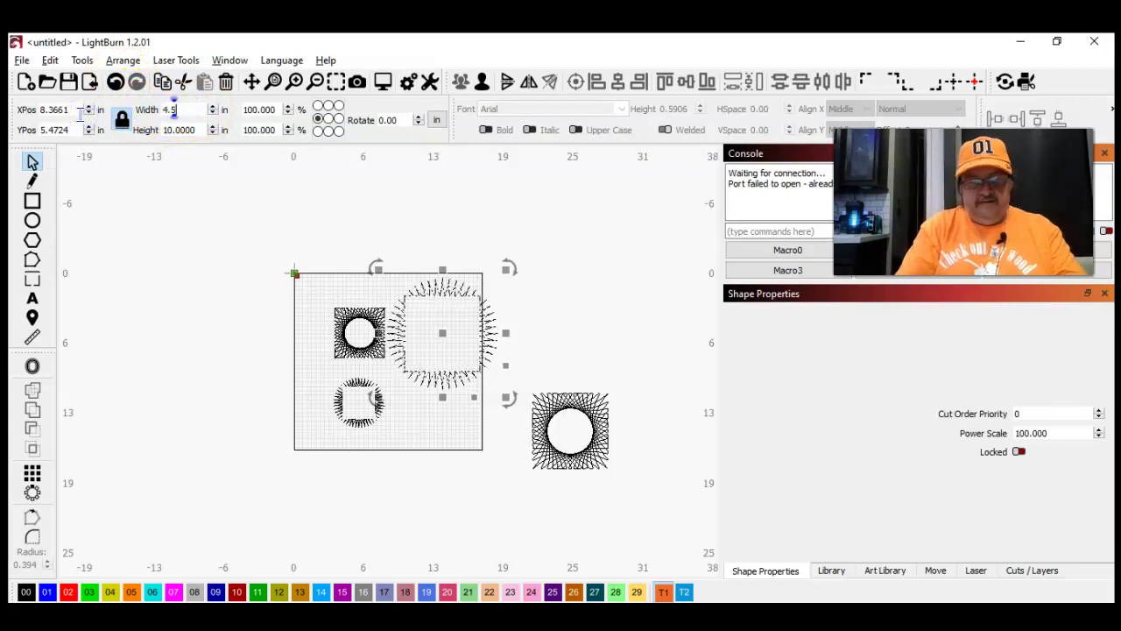
key(Tab)
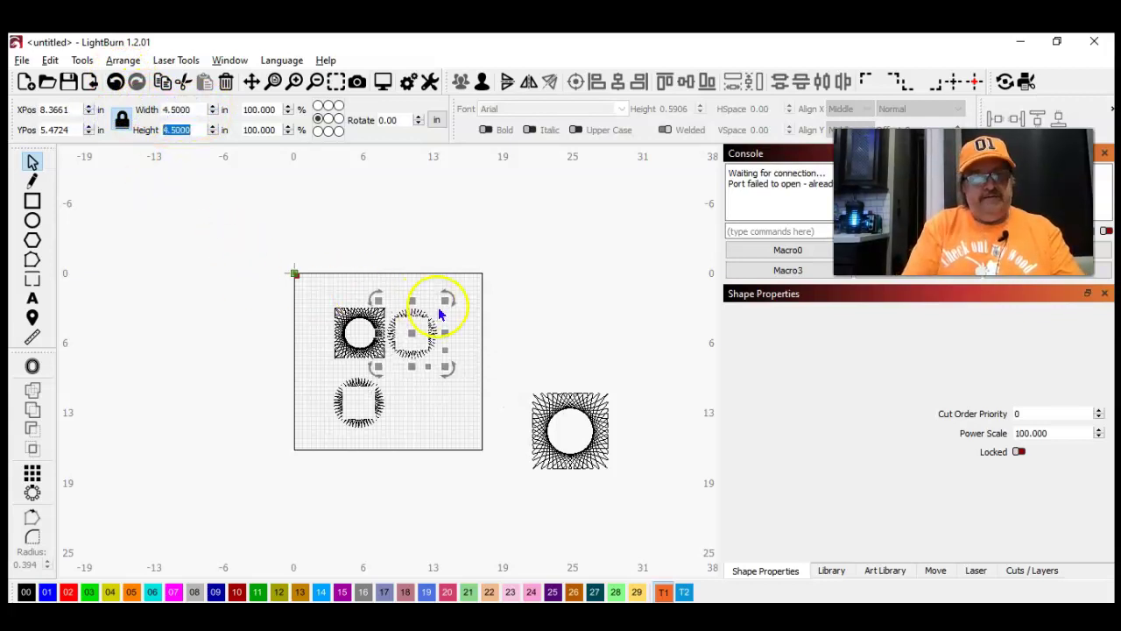
drag(415, 337, 425, 331)
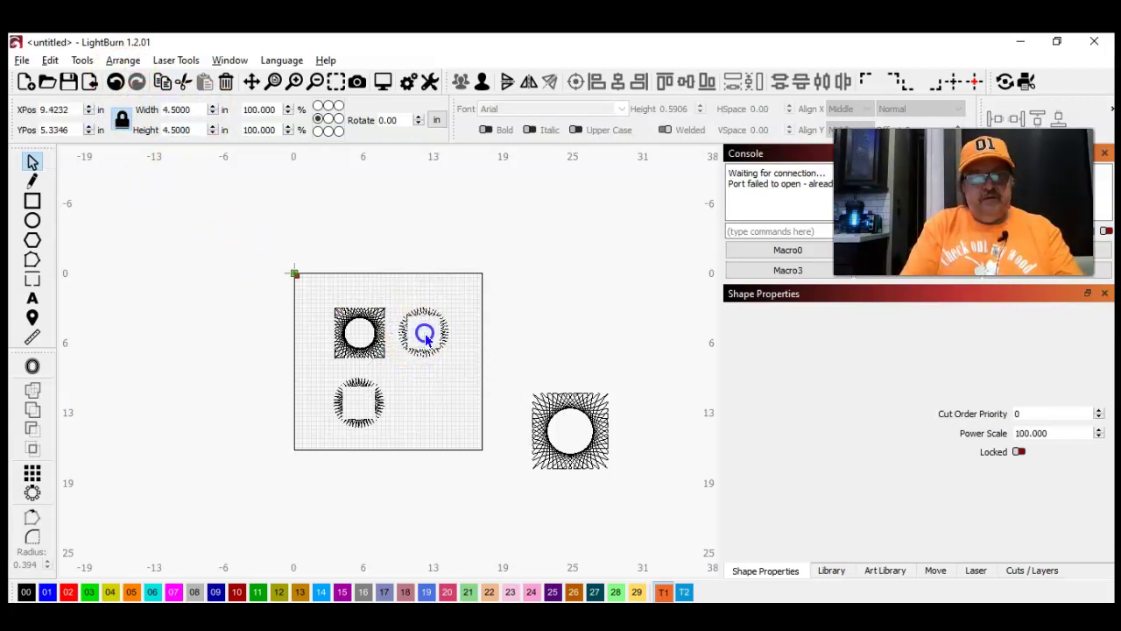
click(538, 343)
Resize the right spirograph to 4.5 inches, move it to the lower-right slot, and zoom to page
click(536, 425)
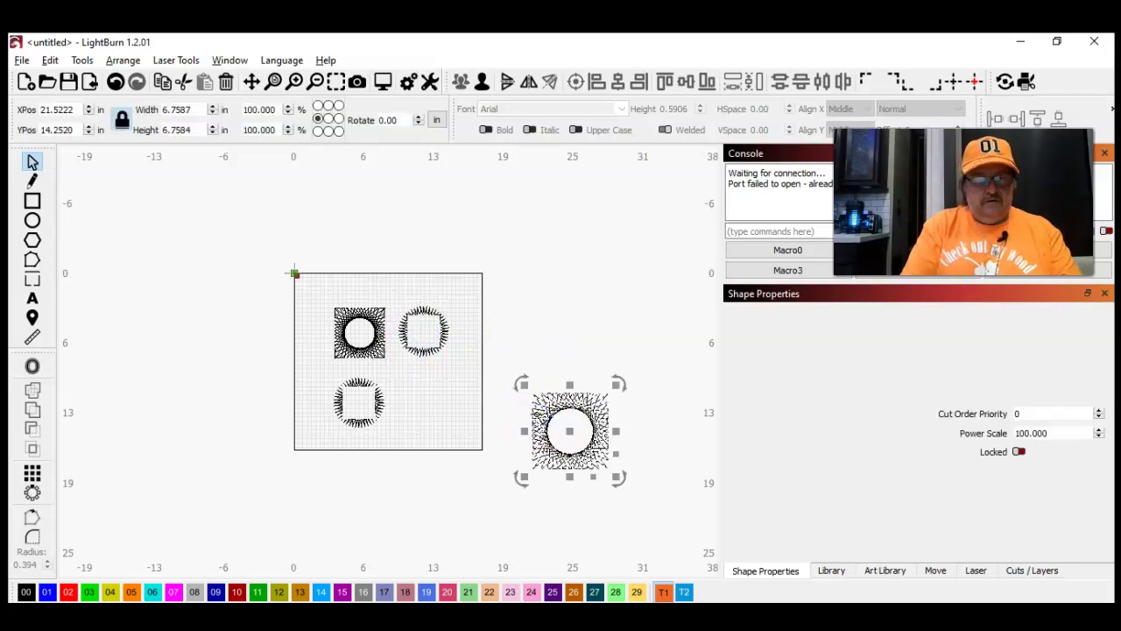
double_click(200, 110)
text(4.5)
key(Tab)
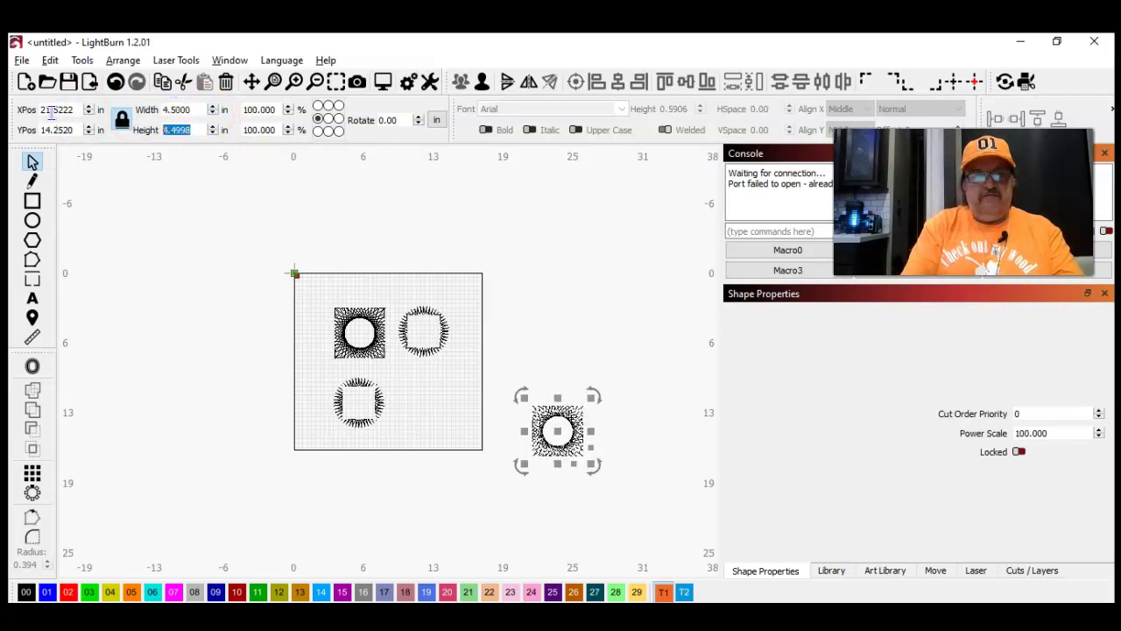
drag(555, 429, 427, 410)
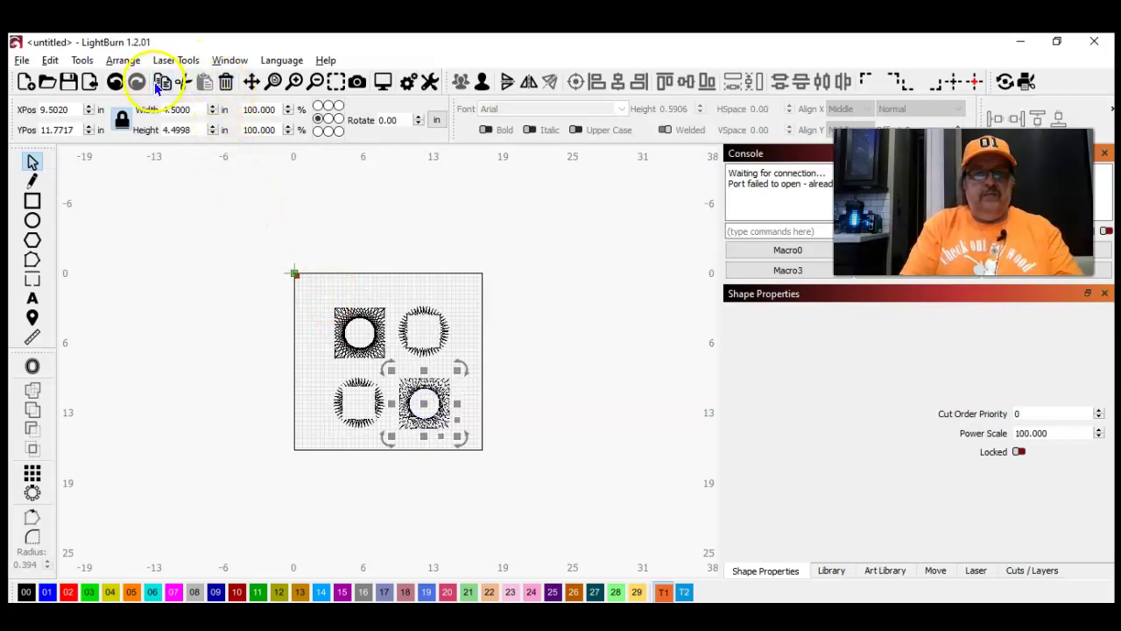
click(275, 82)
click(173, 263)
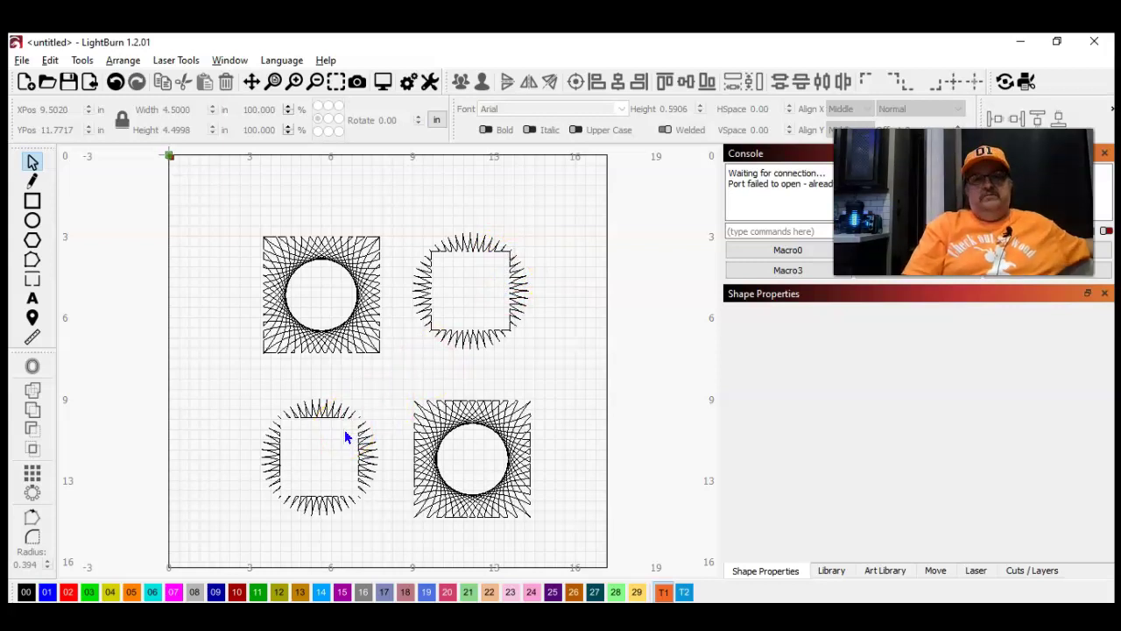
Change layer C00's mode from Line to Fill in the Cuts / Layers panel
click(1019, 571)
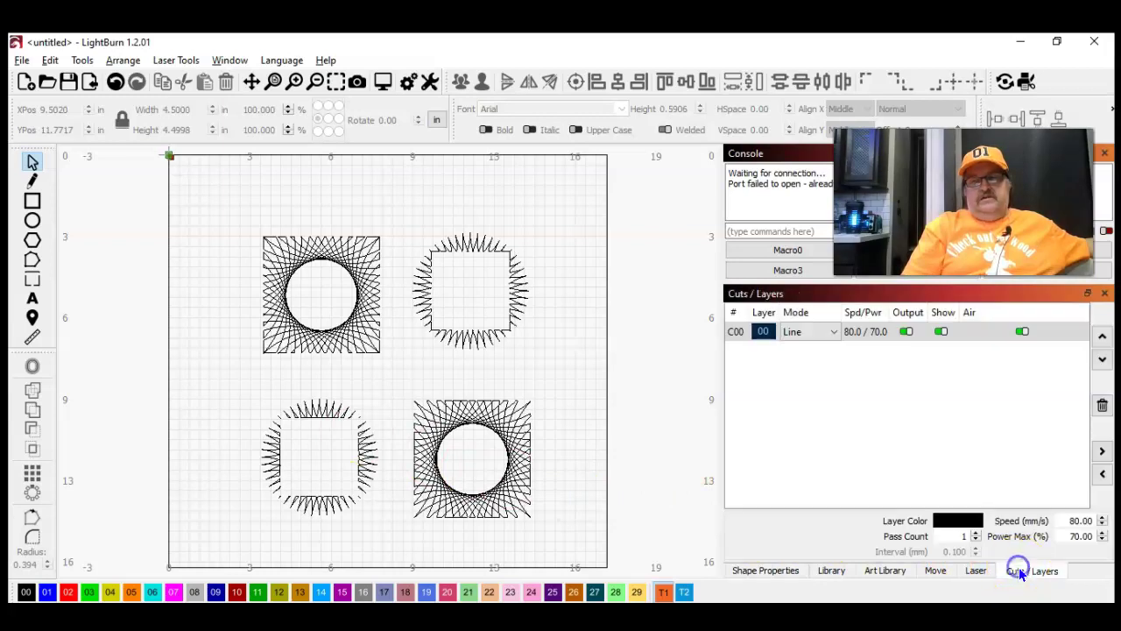
click(837, 331)
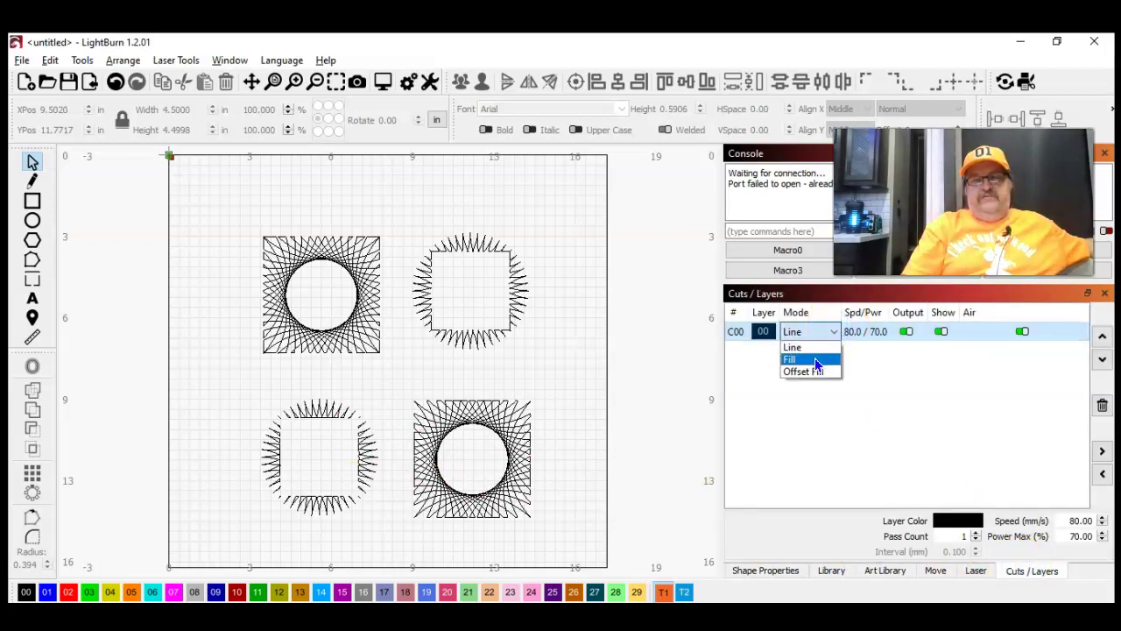
click(816, 360)
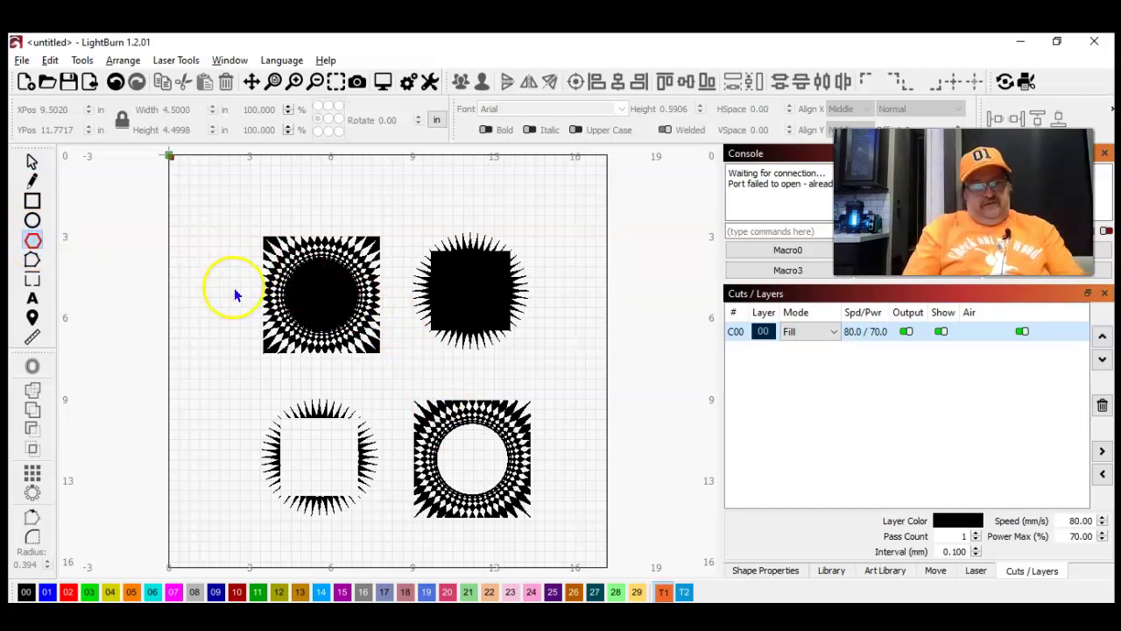
Draw a polygon on the T1 layer and set its Sides to 10
drag(190, 241, 201, 289)
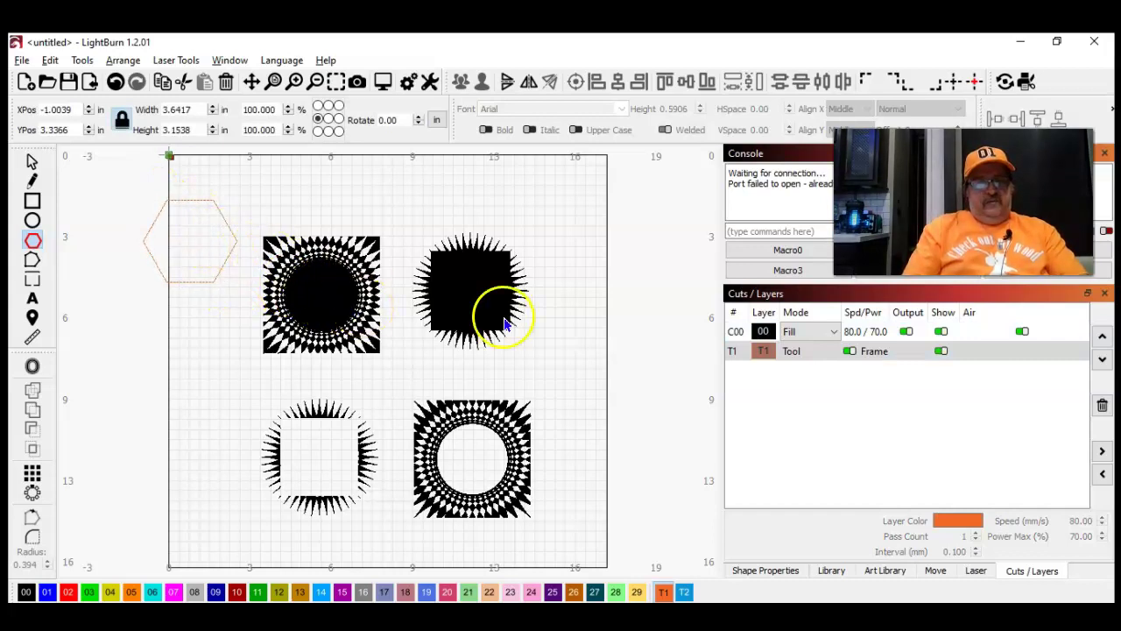
click(764, 571)
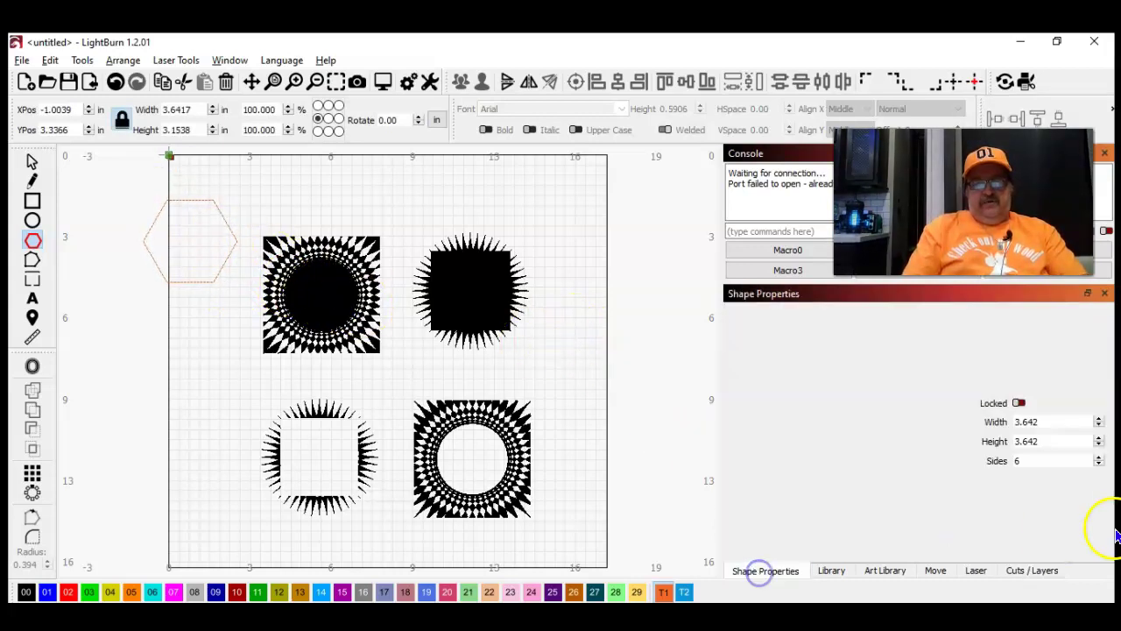
click(1098, 456)
click(1099, 456)
click(1099, 456)
click(1099, 457)
click(1099, 456)
click(1099, 456)
click(1098, 456)
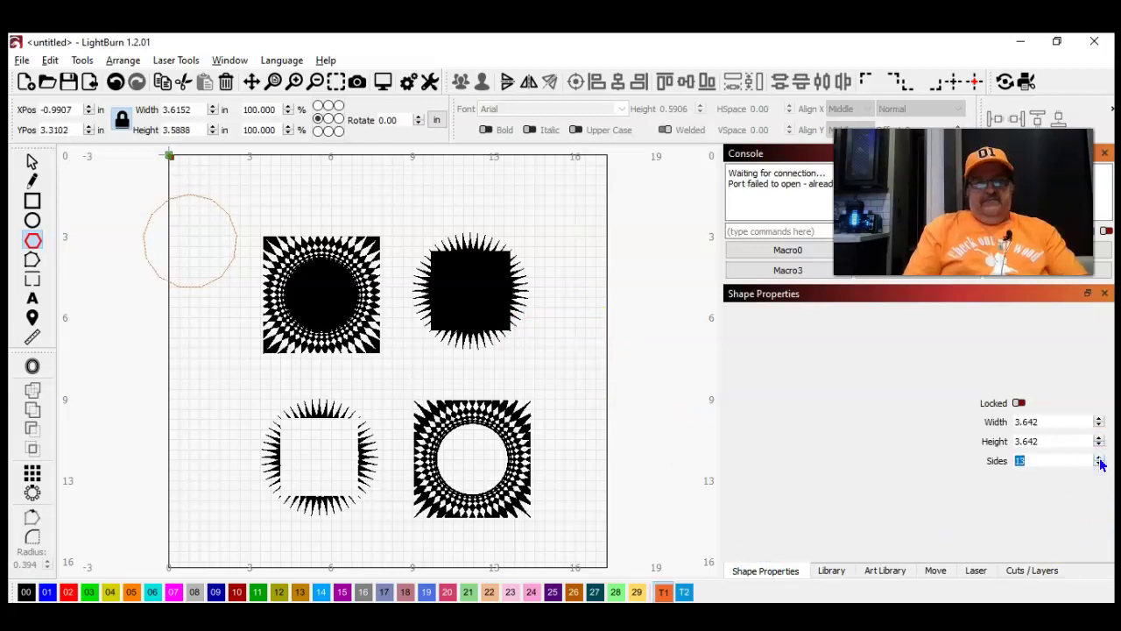
click(1099, 464)
click(1099, 465)
click(1098, 465)
click(1099, 465)
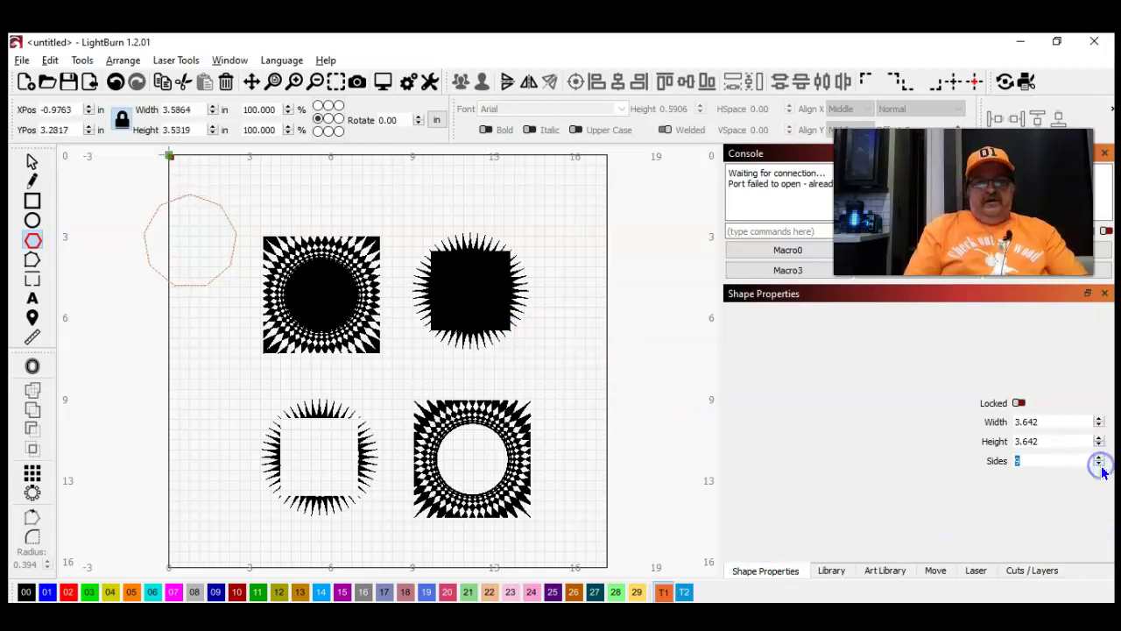
click(1102, 467)
click(1102, 467)
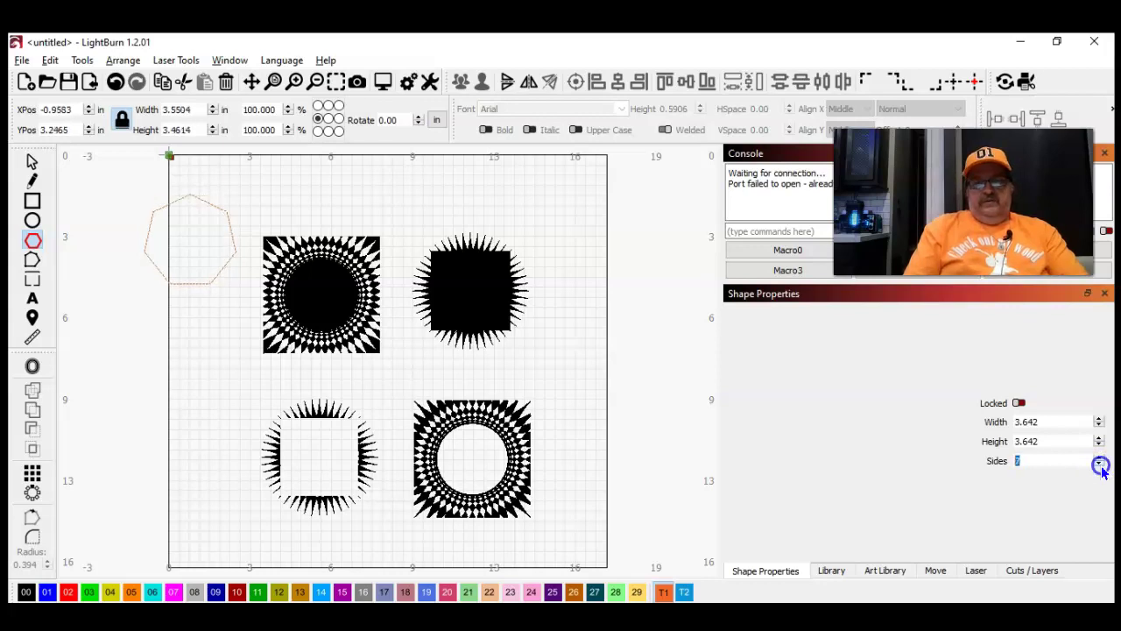
click(1102, 465)
click(1099, 456)
click(1100, 456)
click(1100, 457)
click(1099, 456)
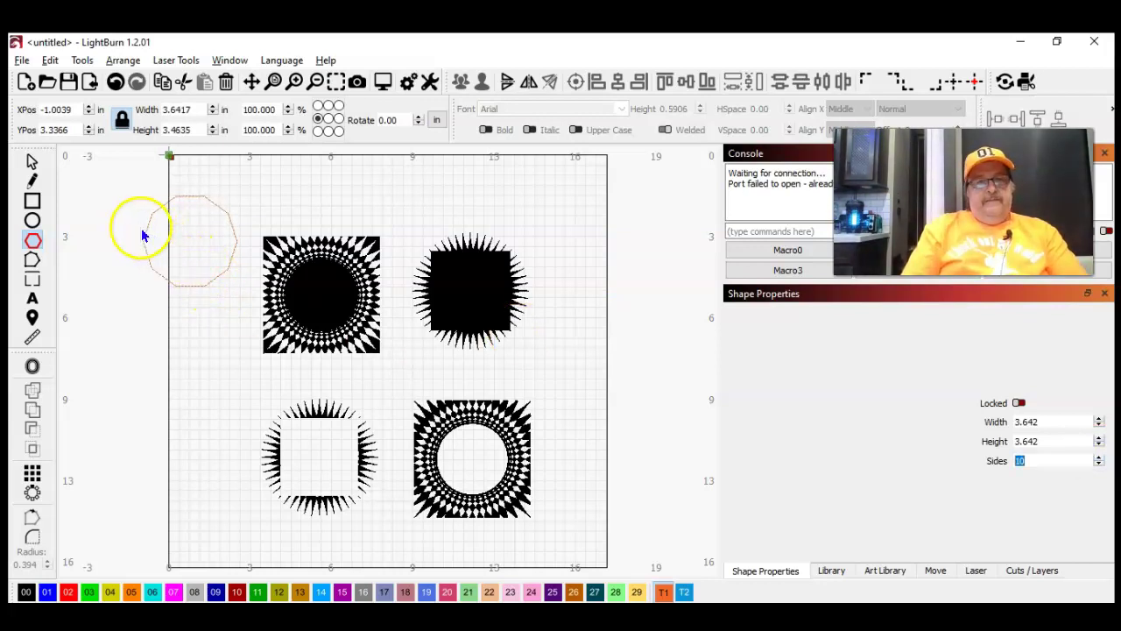
Select the polygon with the top-left pattern and align their centres
click(32, 161)
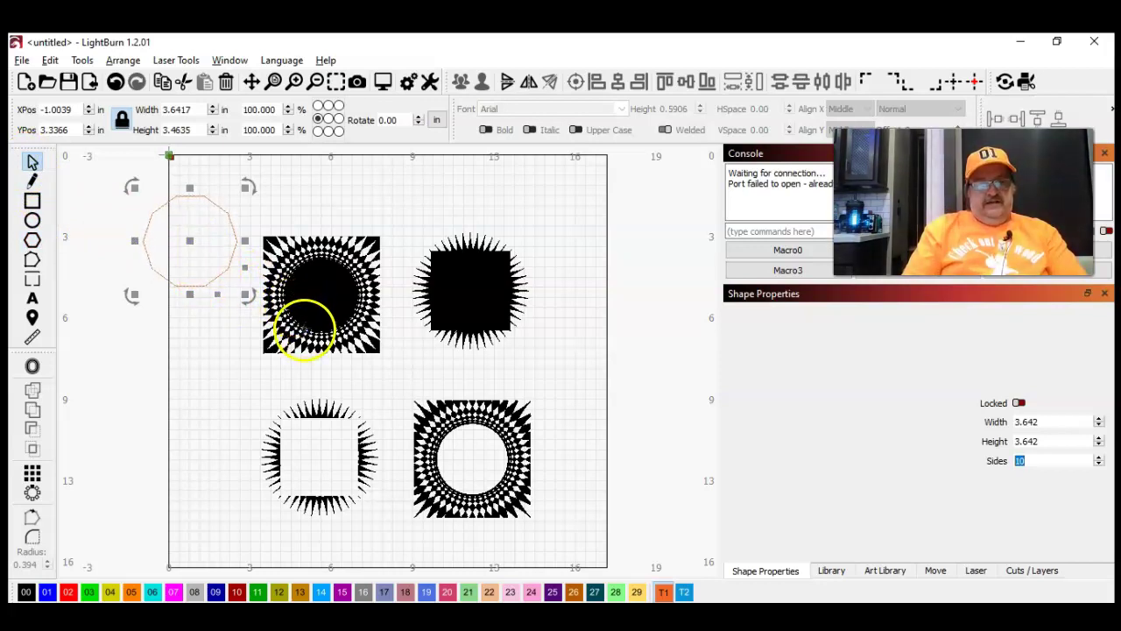
shift+click(302, 327)
click(575, 81)
Preview Union, Intersection and Subtract A−B, then cut the polygon out with Subtract B−A
click(318, 233)
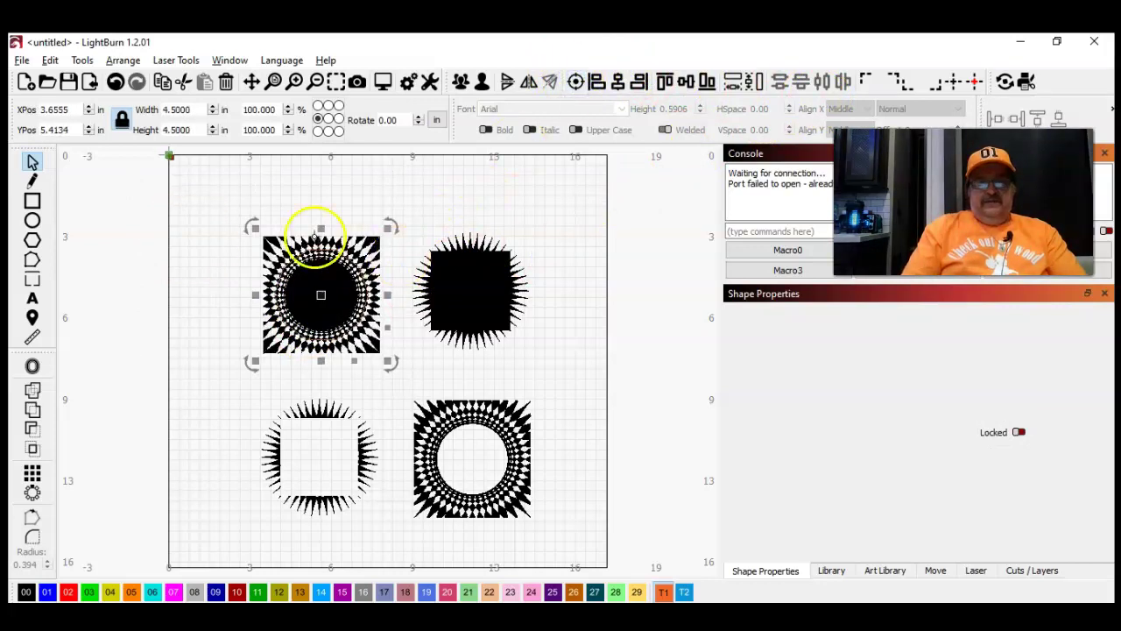
click(82, 61)
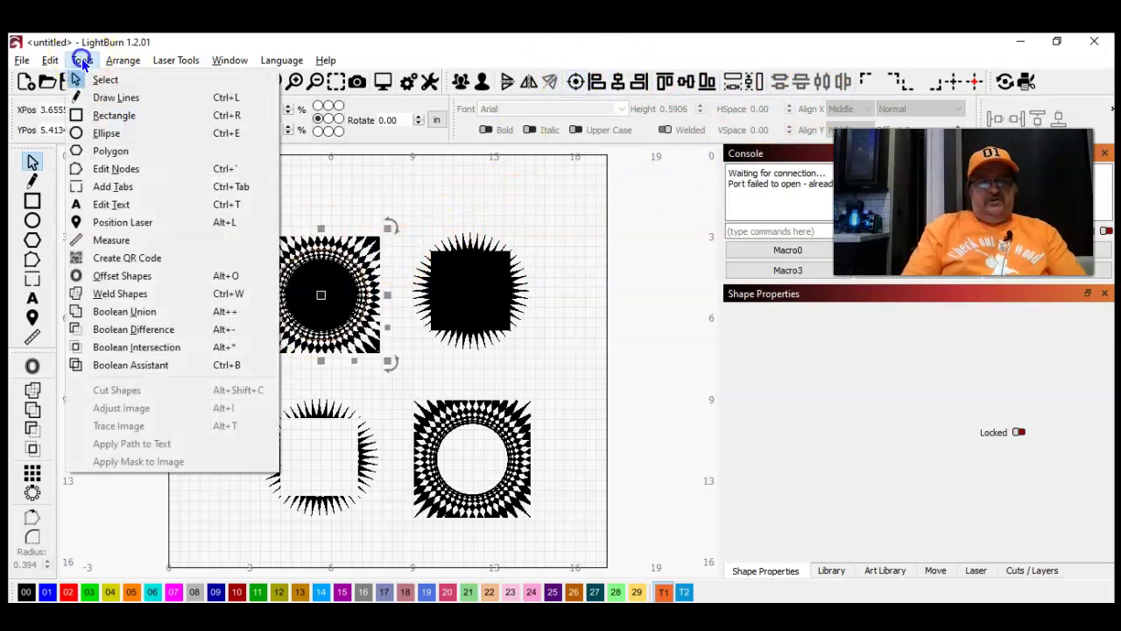
click(147, 365)
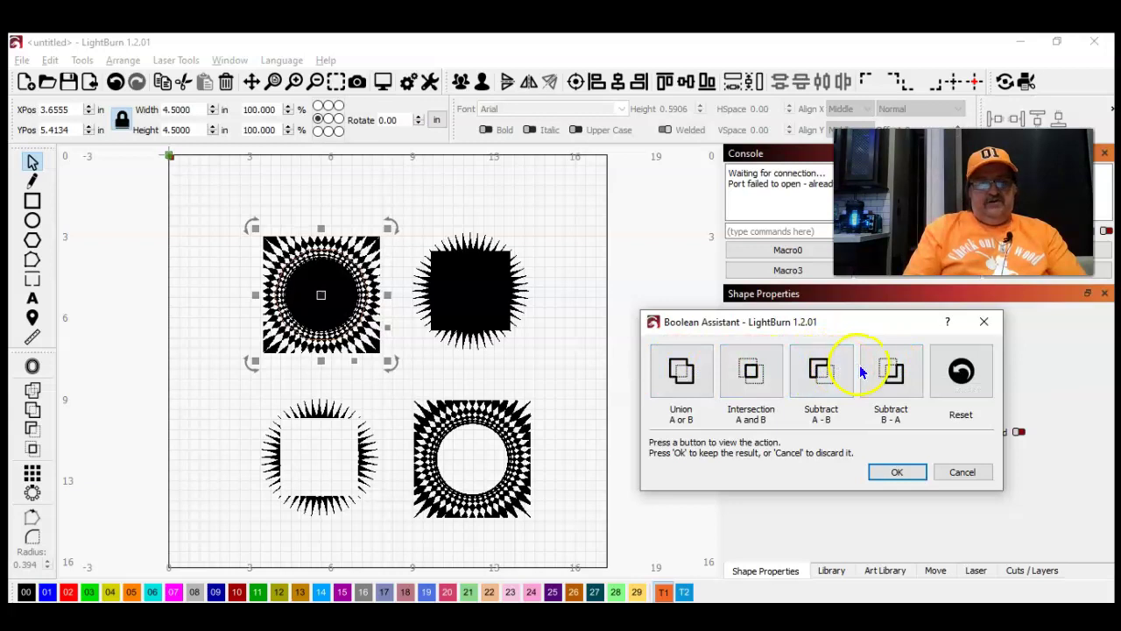
click(684, 377)
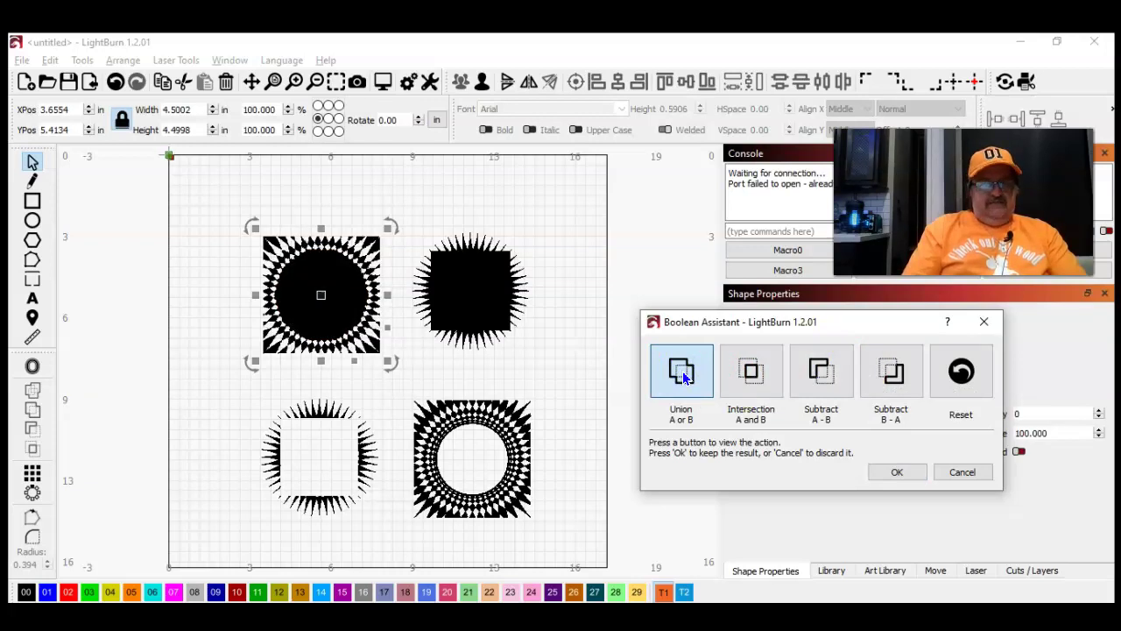
click(962, 373)
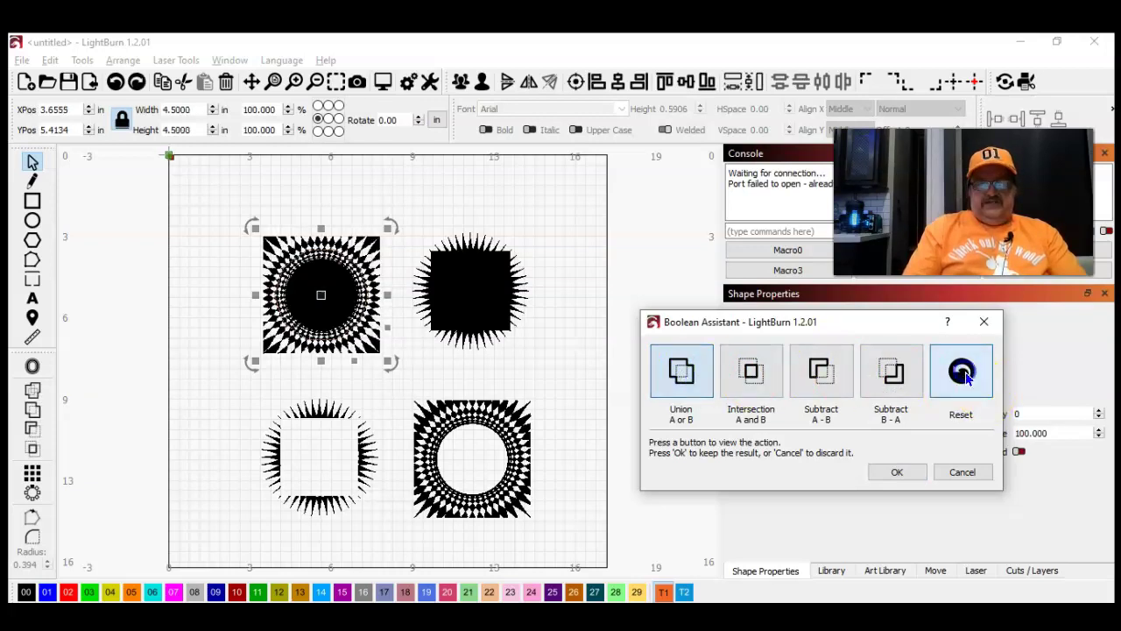
click(746, 375)
click(961, 372)
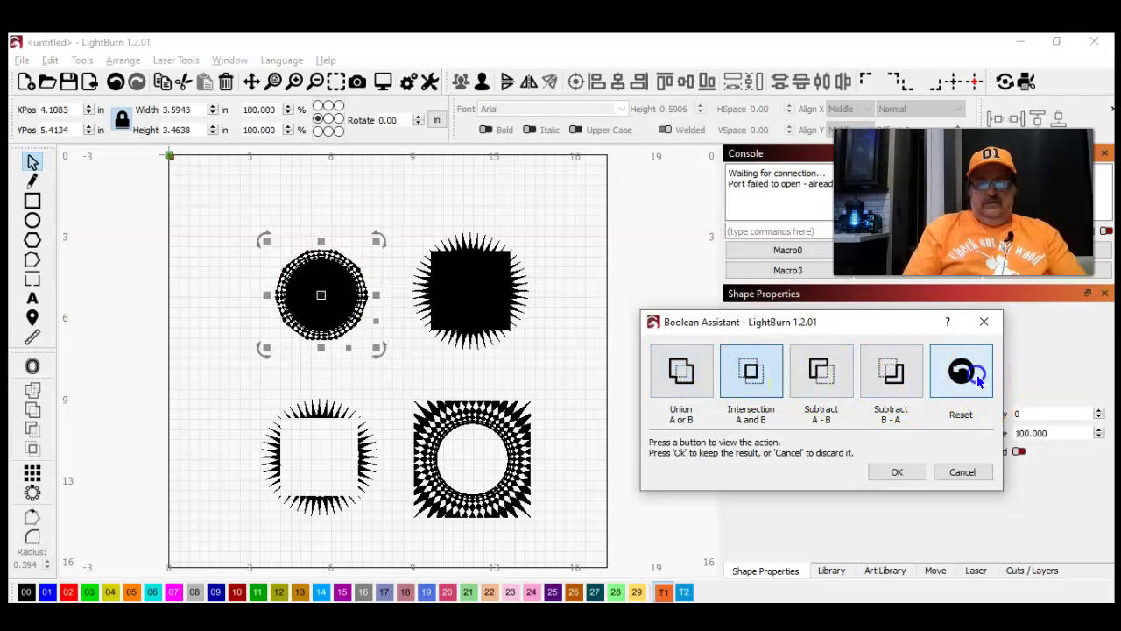
click(821, 372)
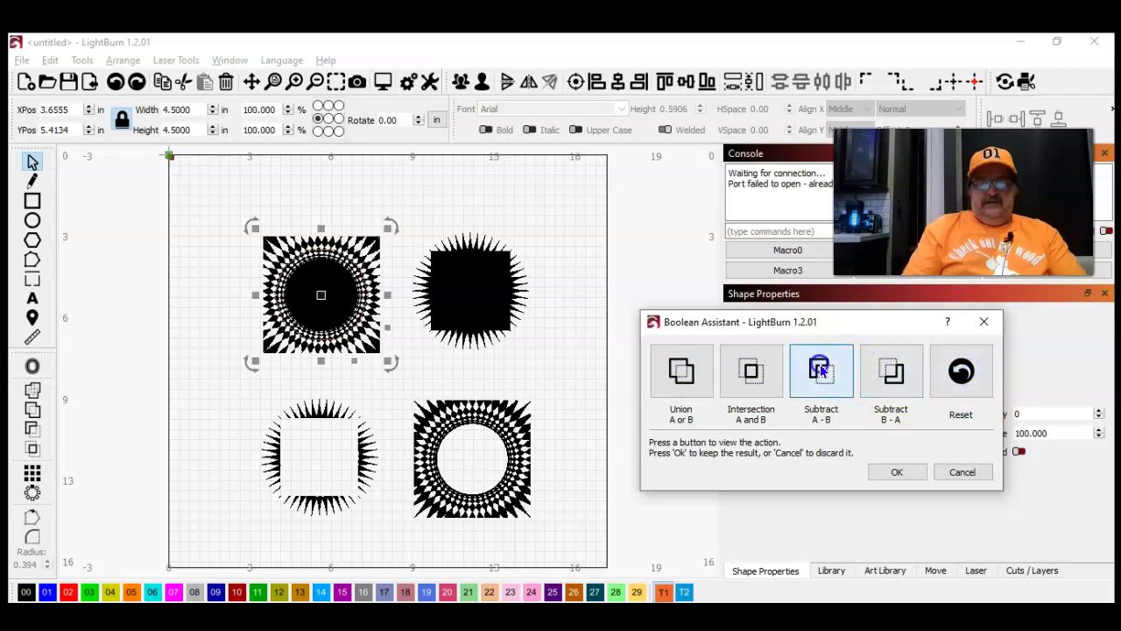
click(990, 377)
click(892, 375)
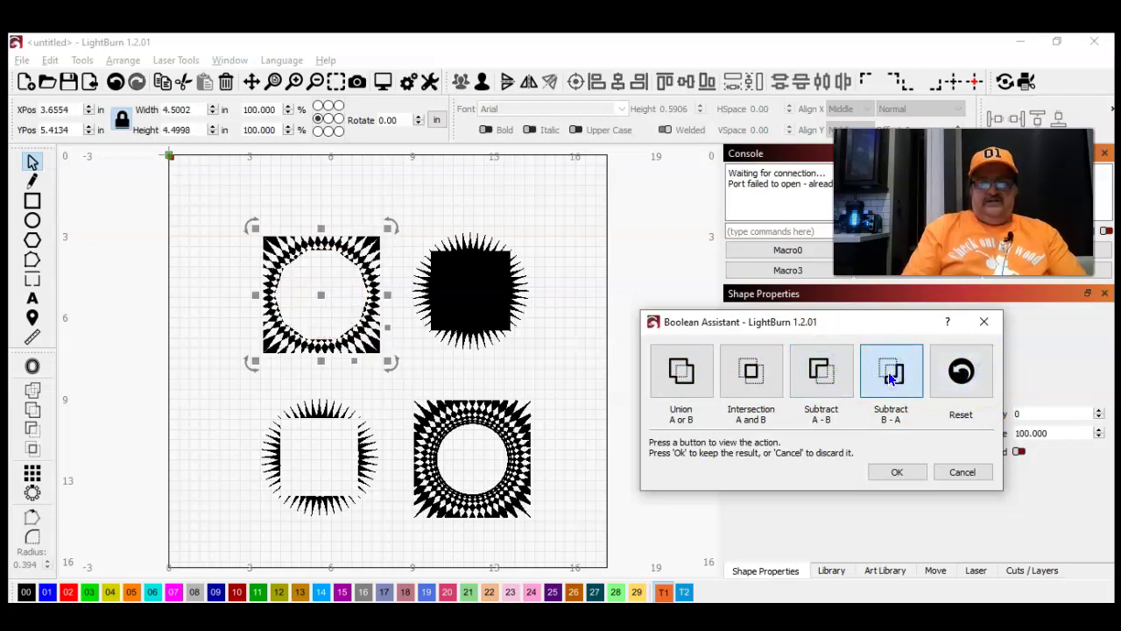
click(887, 471)
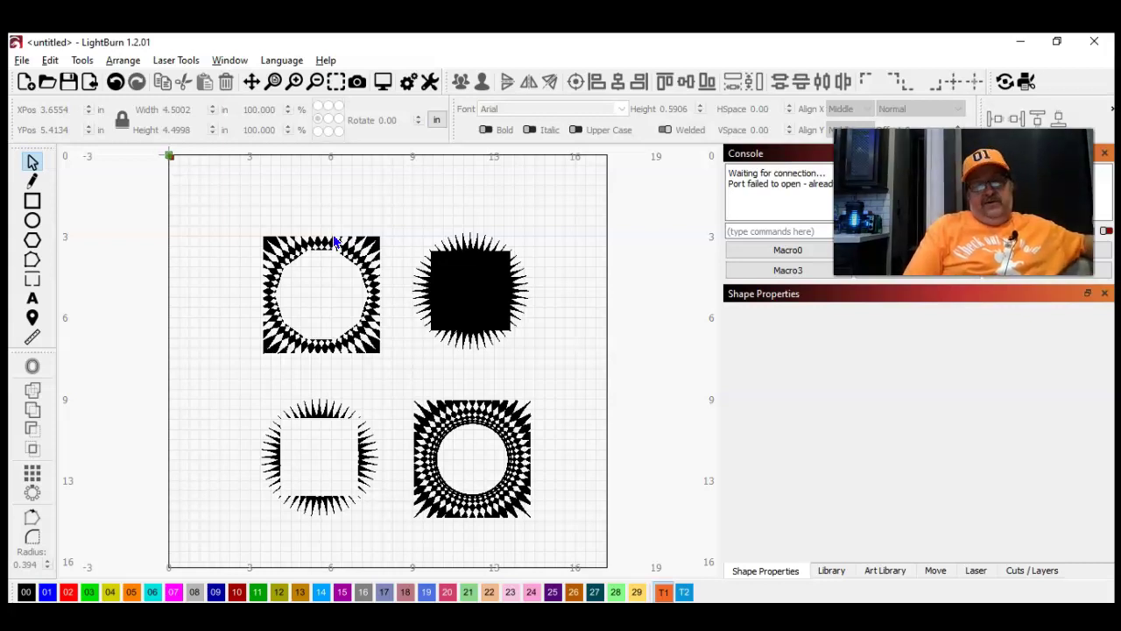
click(391, 305)
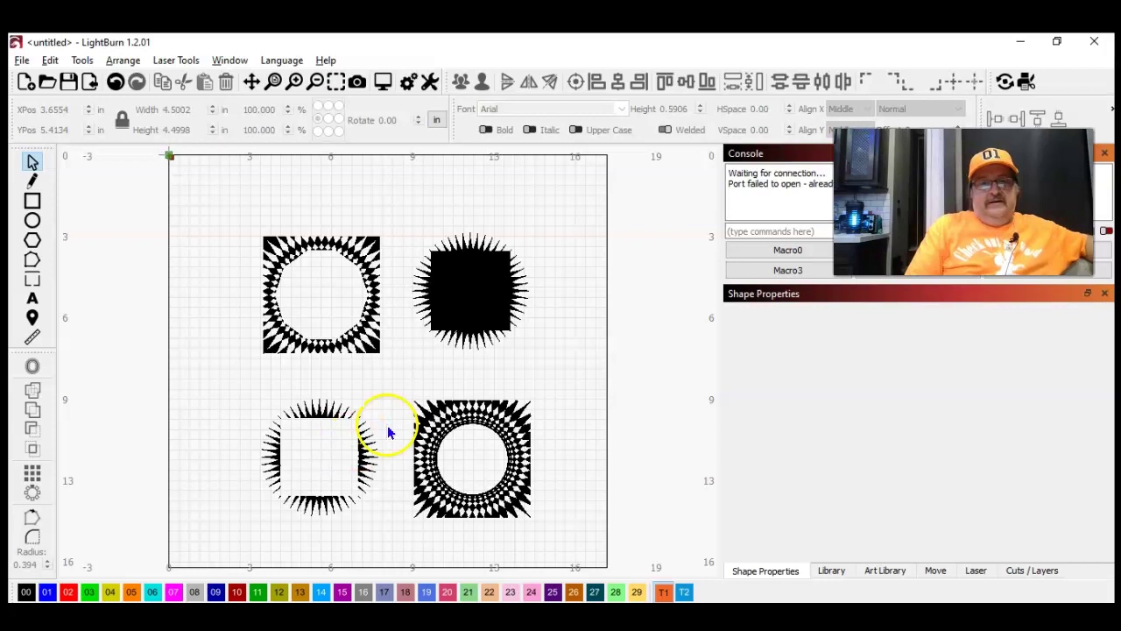
Start a new project without saving and draw a circle 4 inches wide
click(26, 84)
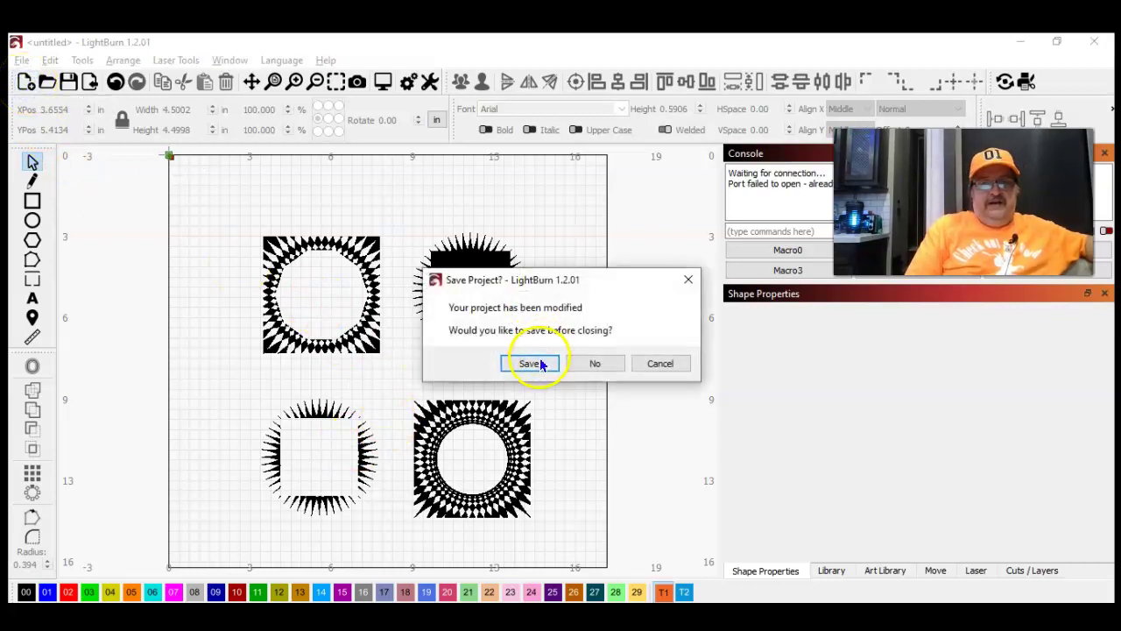
click(589, 362)
click(29, 221)
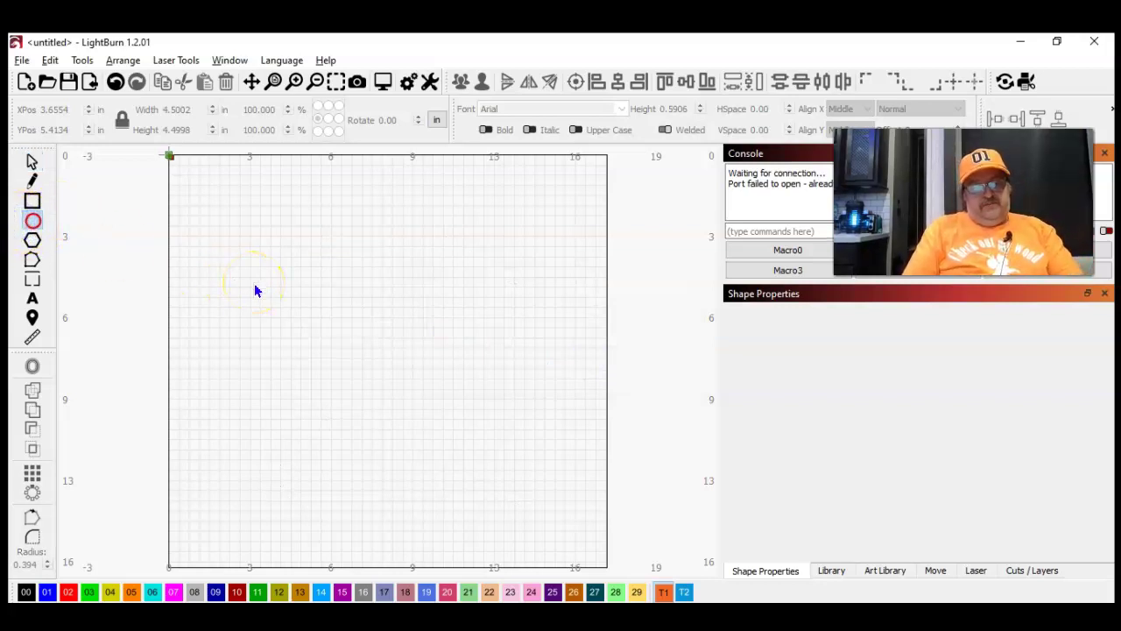
mouse_move(319, 285)
mouse_down()
mouse_move(332, 344)
mouse_move(415, 441)
mouse_up()
click(33, 160)
double_click(180, 109)
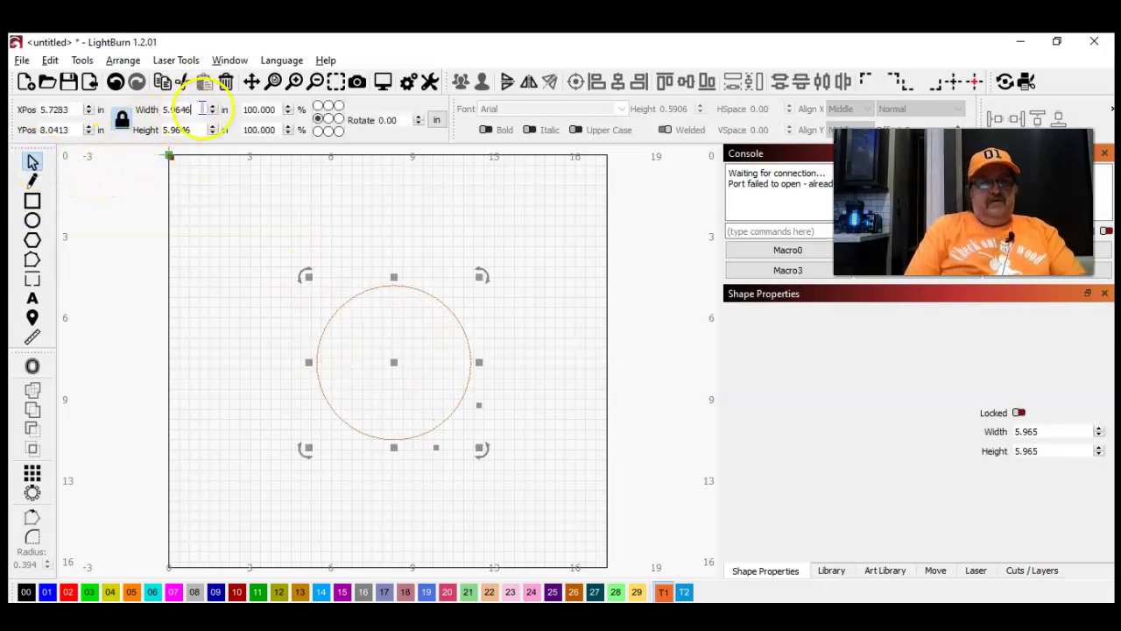
text(5)
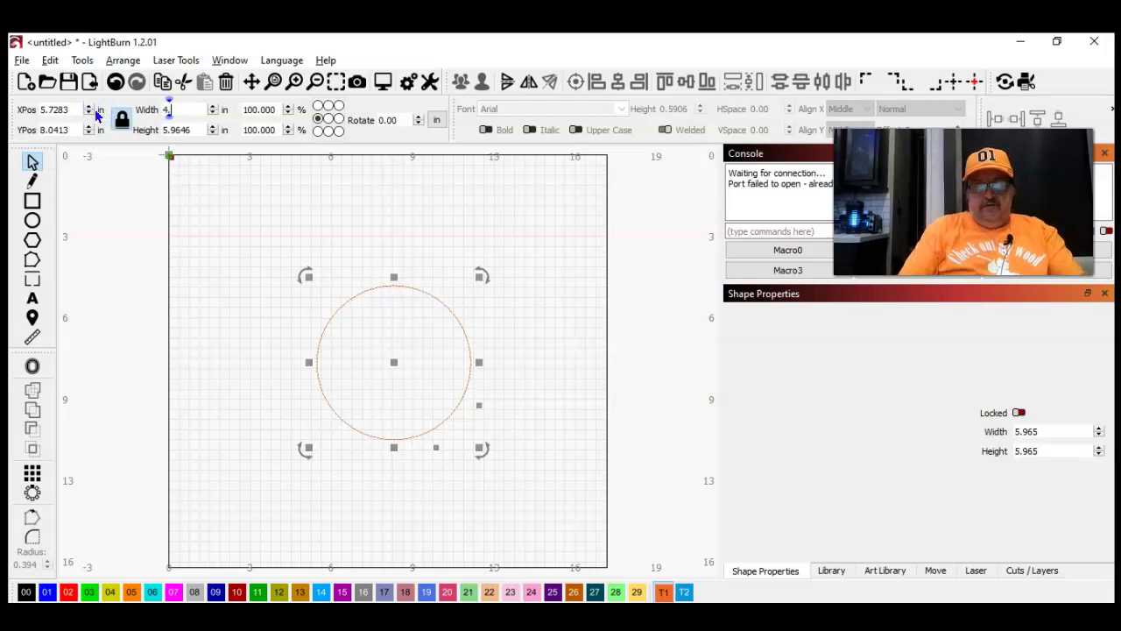
key(Tab)
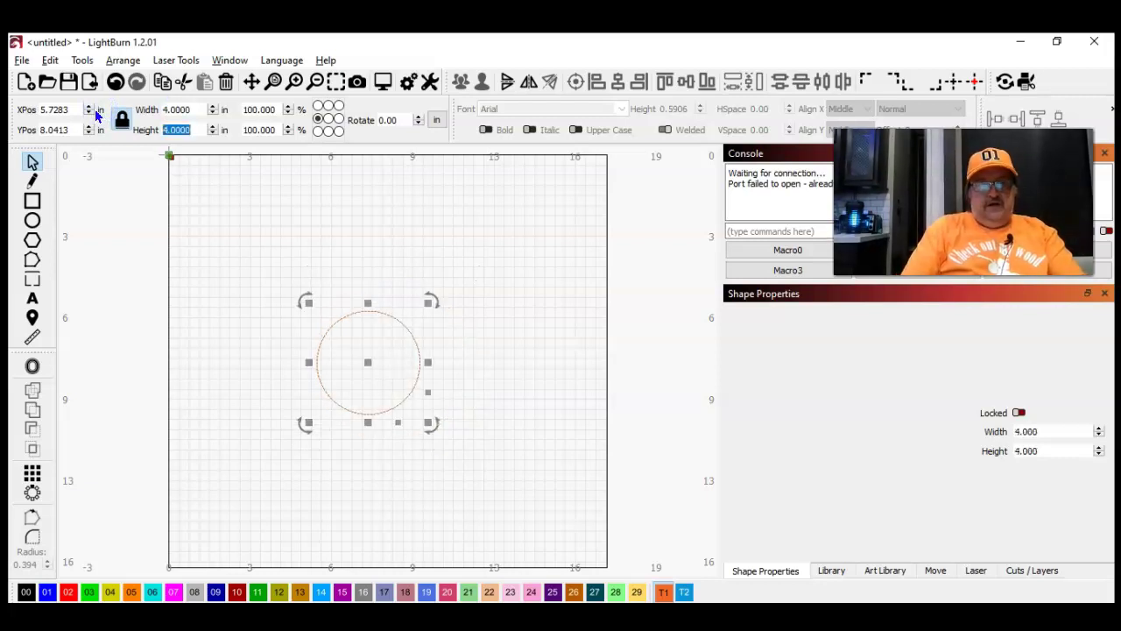
click(135, 275)
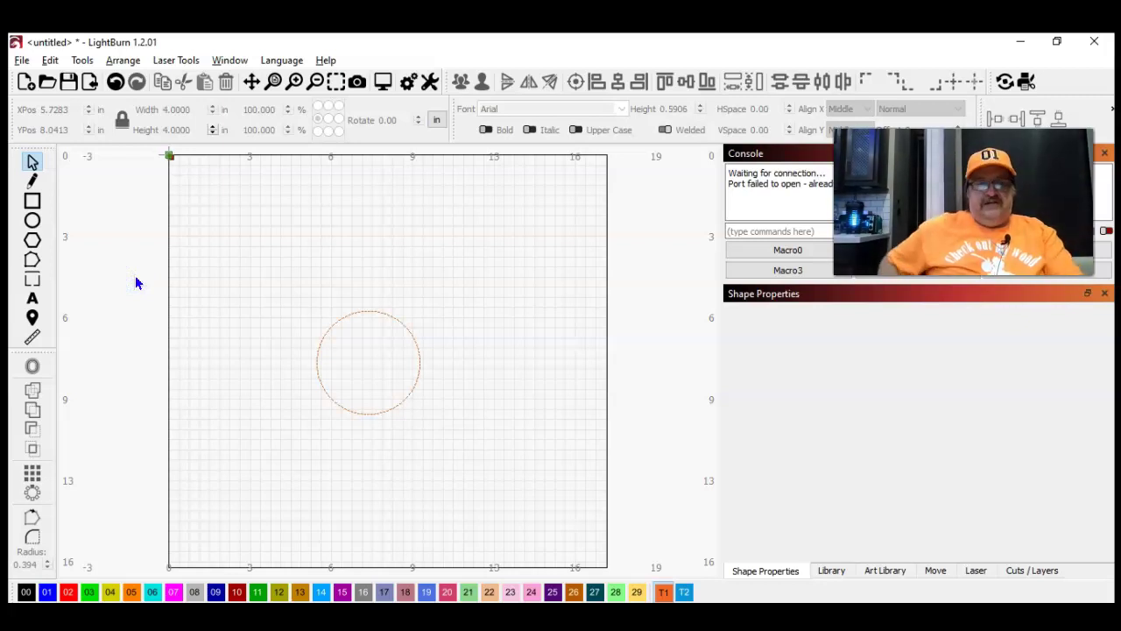
Copy the circle twice, one touching it on the right and one resting on top
click(334, 323)
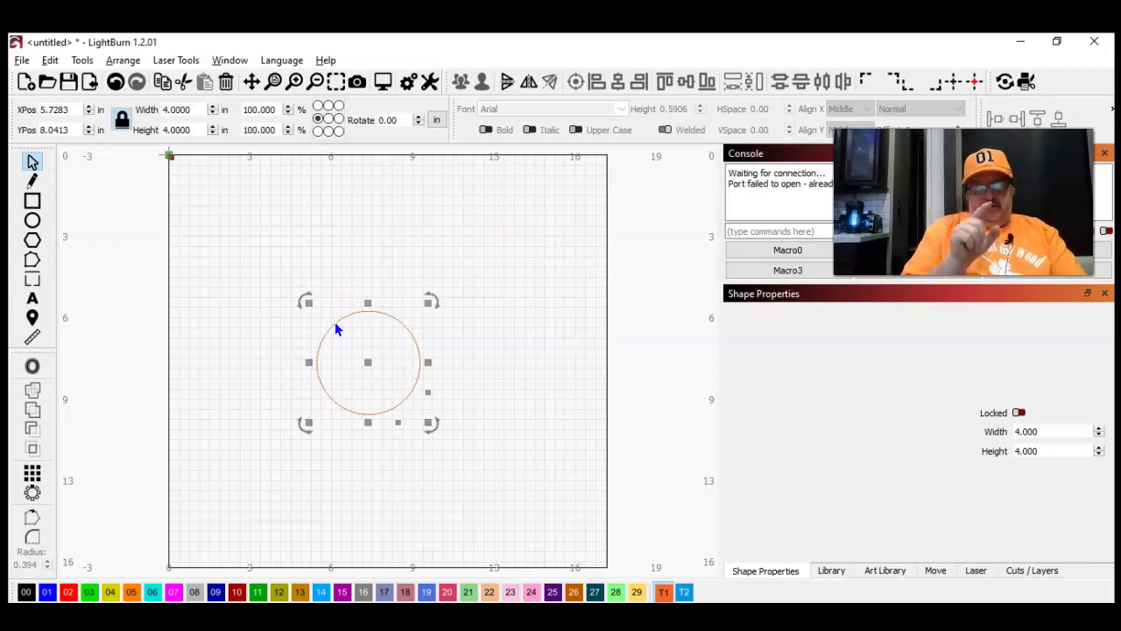
click(366, 360)
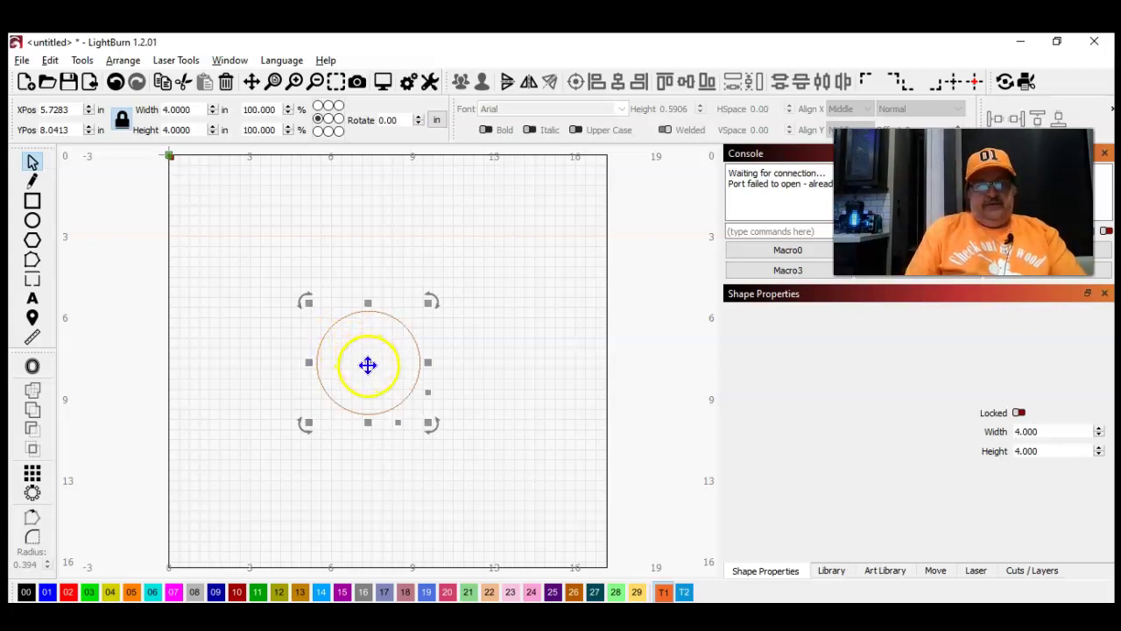
drag(368, 359, 472, 362)
click(341, 400)
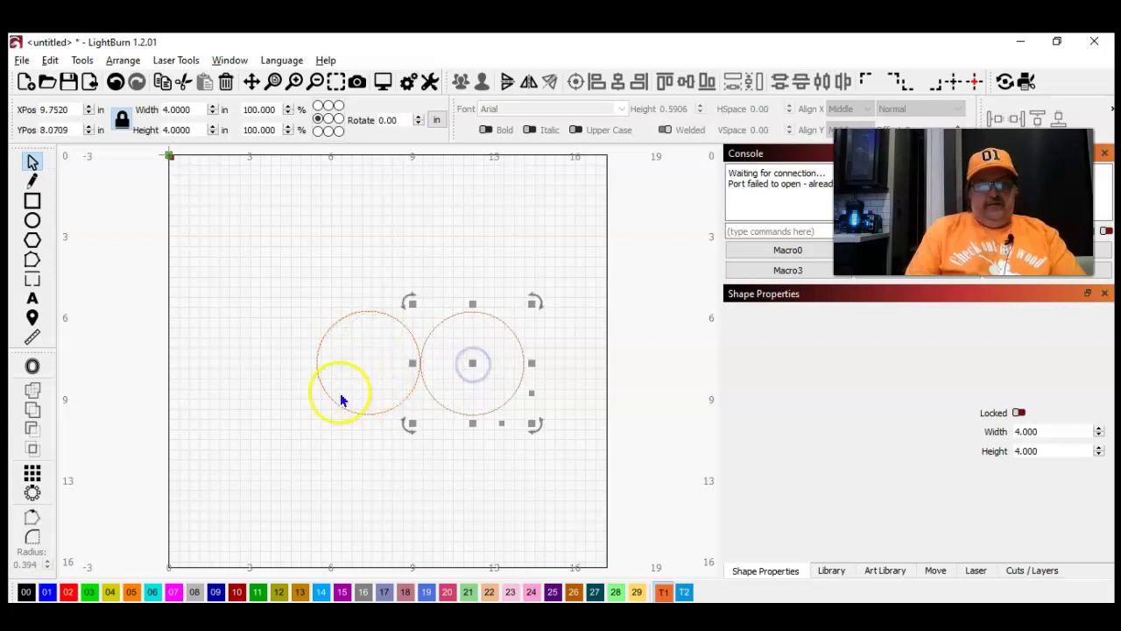
click(326, 387)
drag(362, 361, 426, 260)
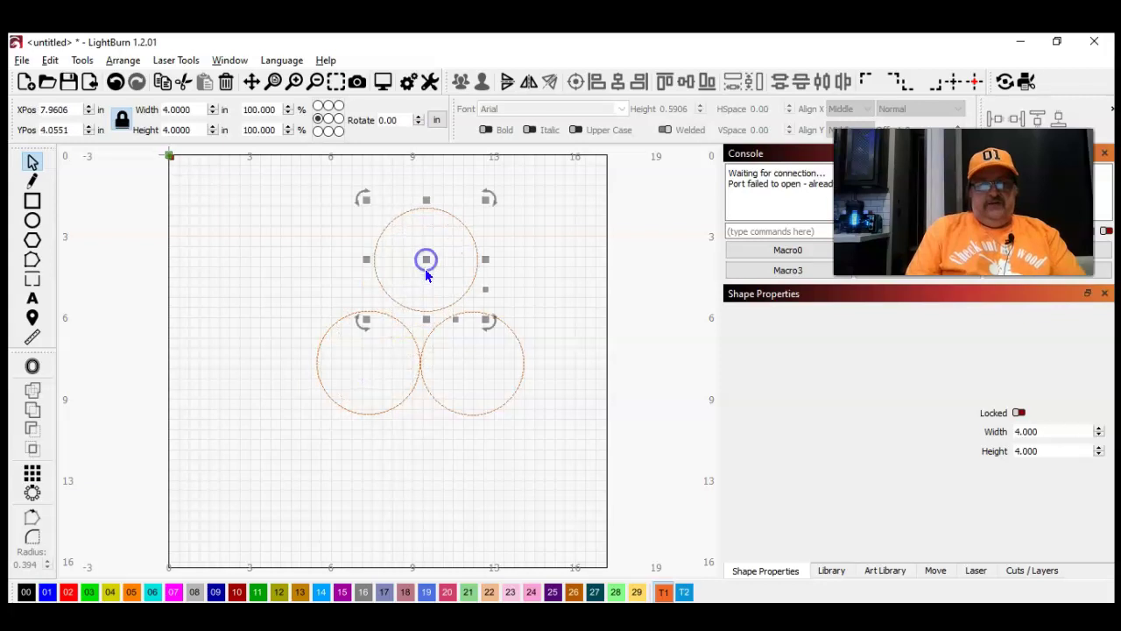
click(399, 434)
click(396, 444)
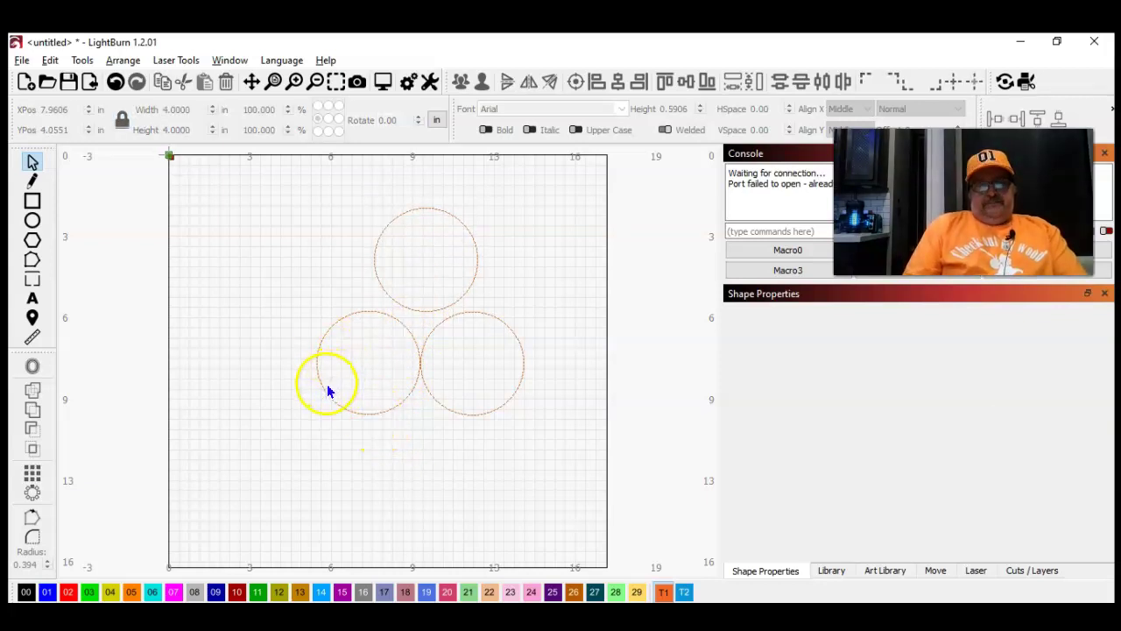
Slide the right circle over and back until it just touches the left circle
click(474, 416)
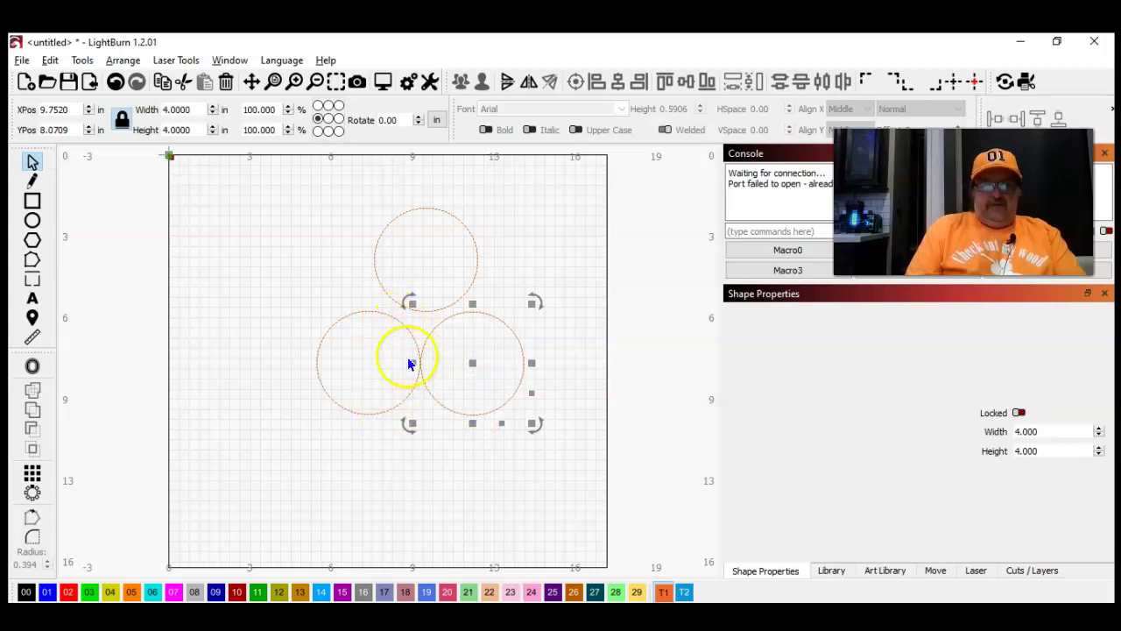
click(472, 415)
click(476, 366)
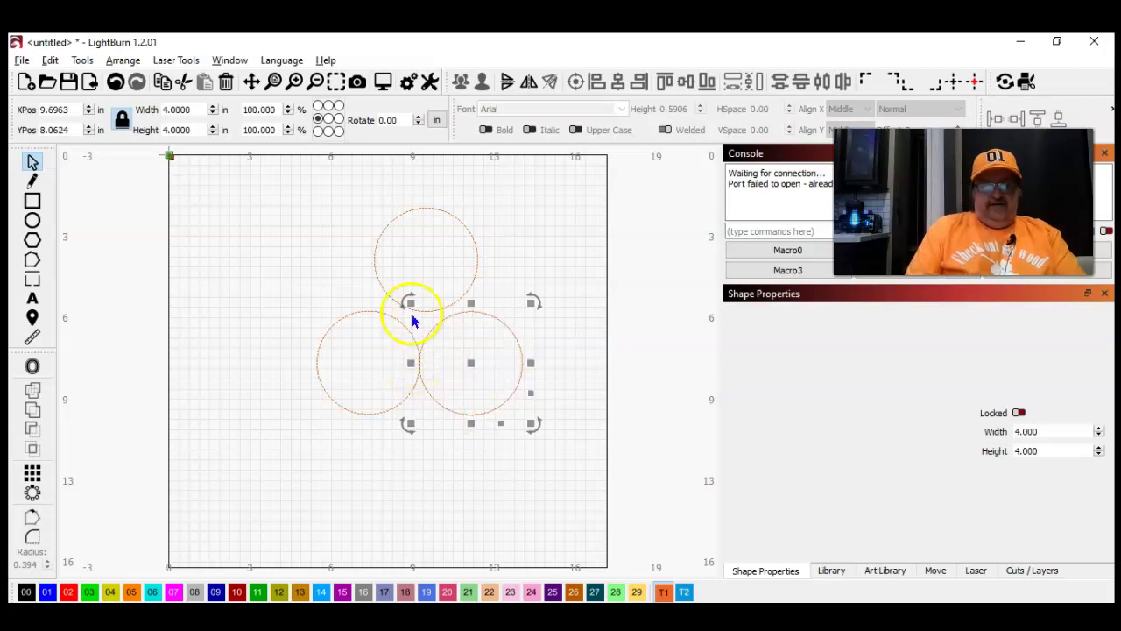
right_click(470, 415)
click(482, 478)
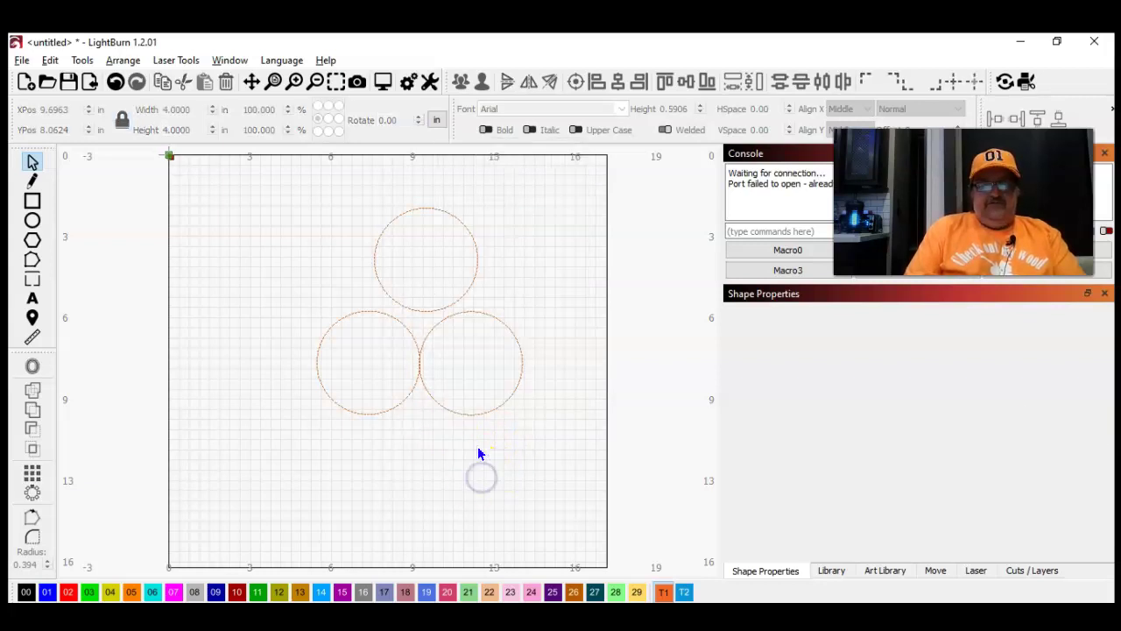
click(468, 415)
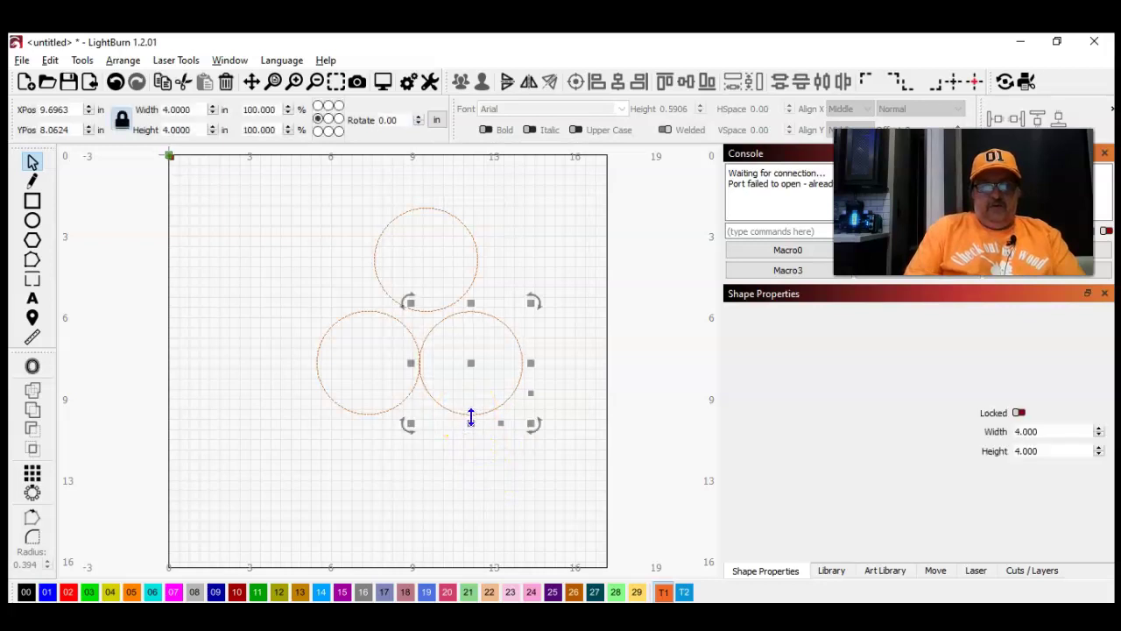
drag(470, 416, 425, 422)
drag(415, 418, 499, 413)
drag(447, 360, 423, 365)
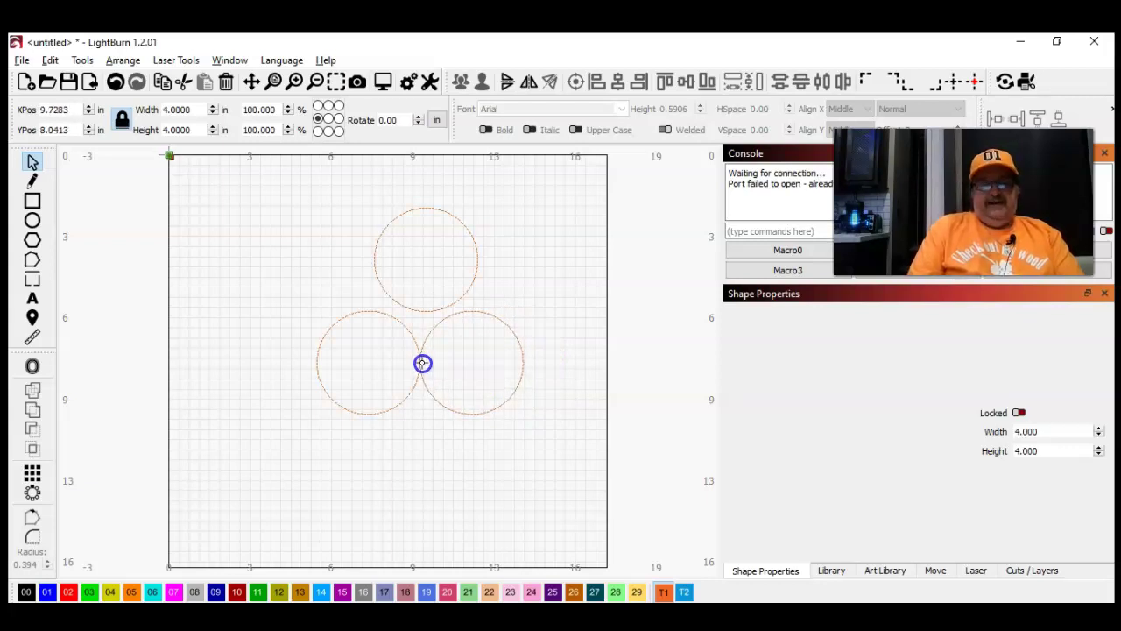
drag(422, 363, 421, 363)
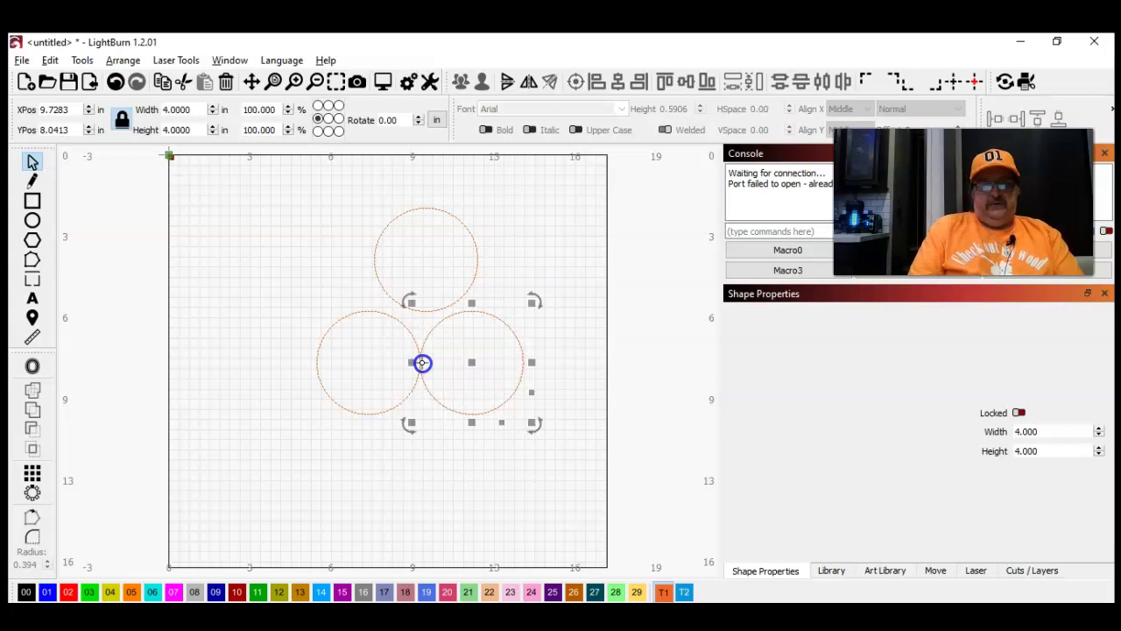
click(434, 473)
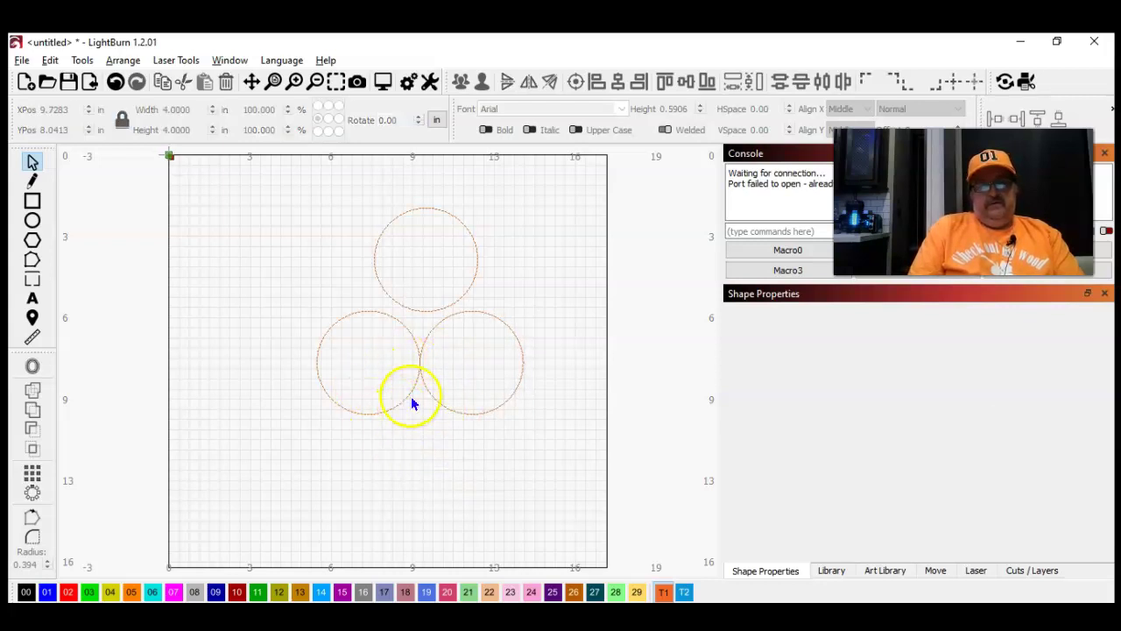
Move the top and right circles onto the shared centre point, then select all three
click(426, 308)
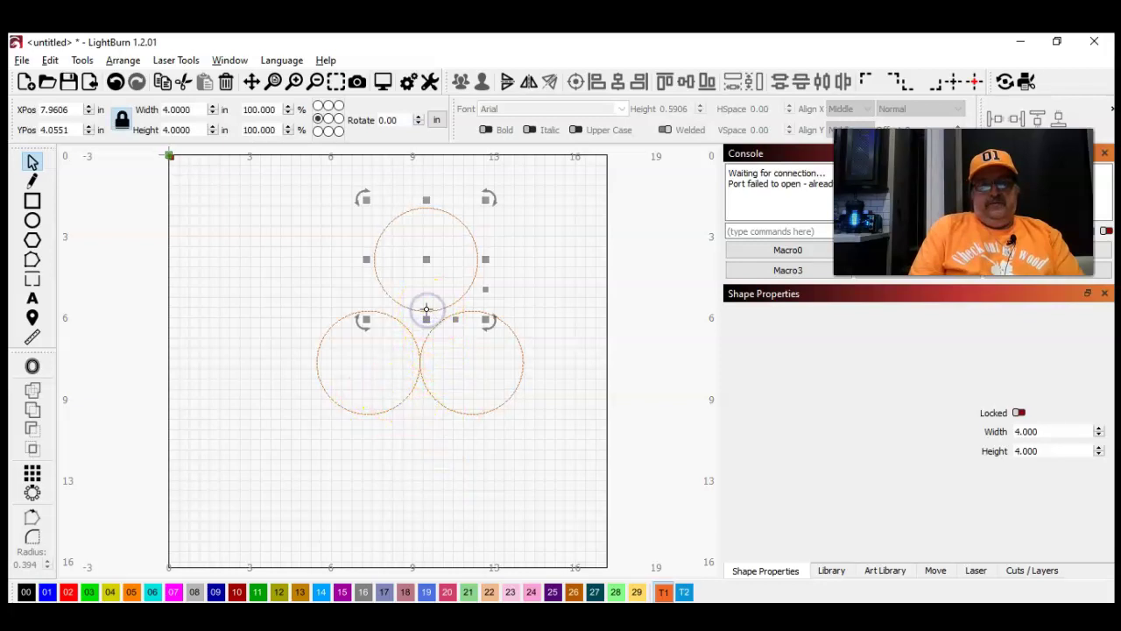
drag(426, 311, 421, 364)
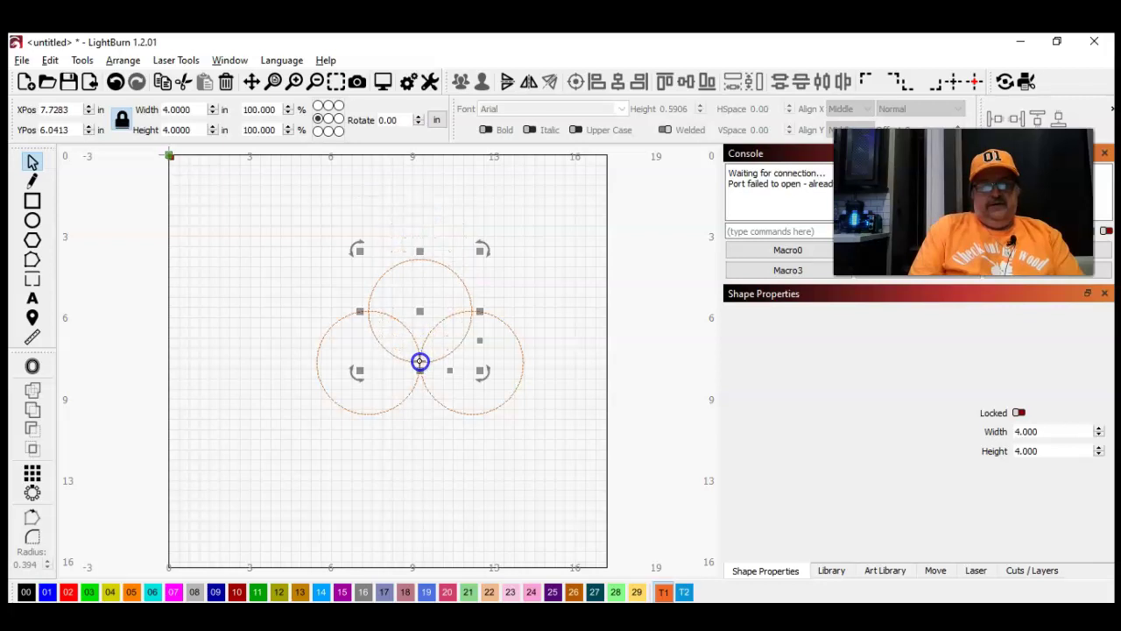
click(472, 413)
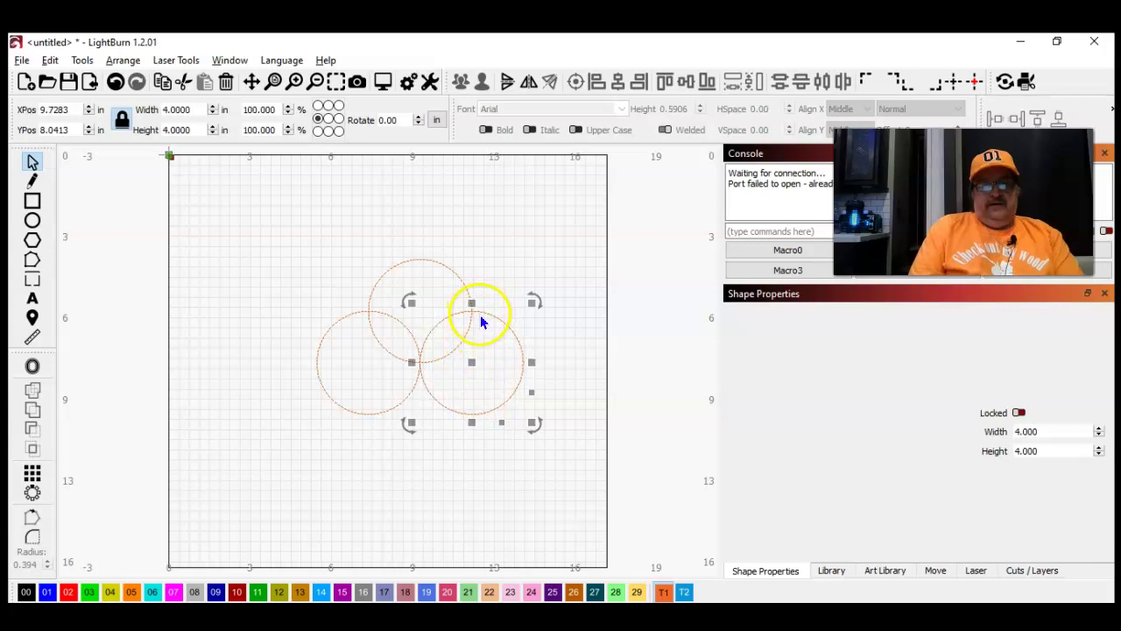
drag(472, 310, 420, 362)
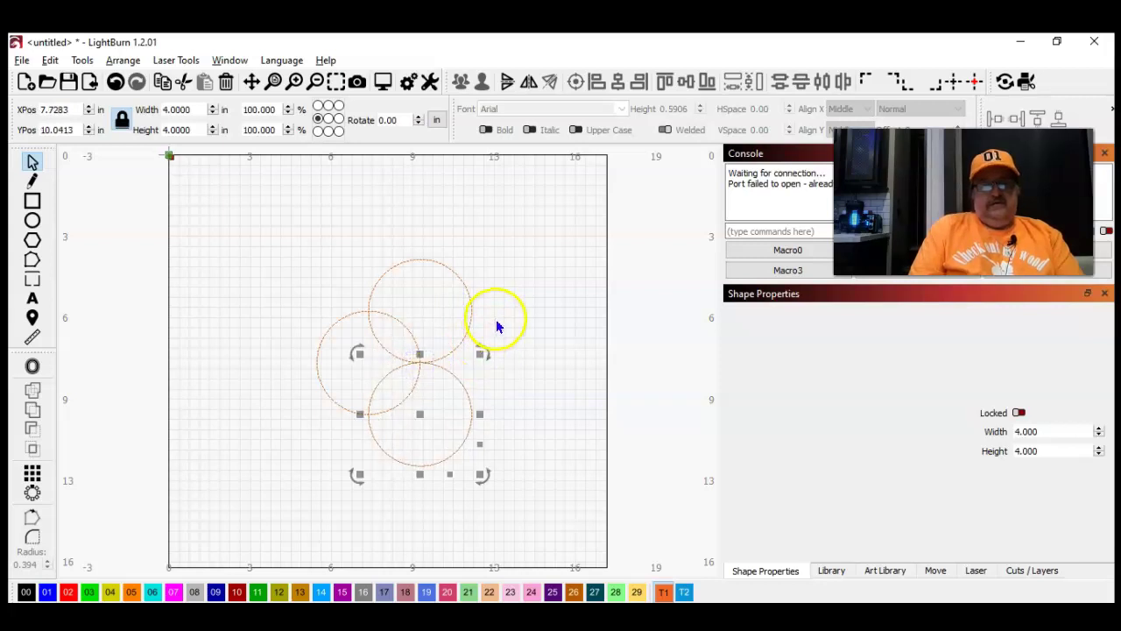
click(497, 317)
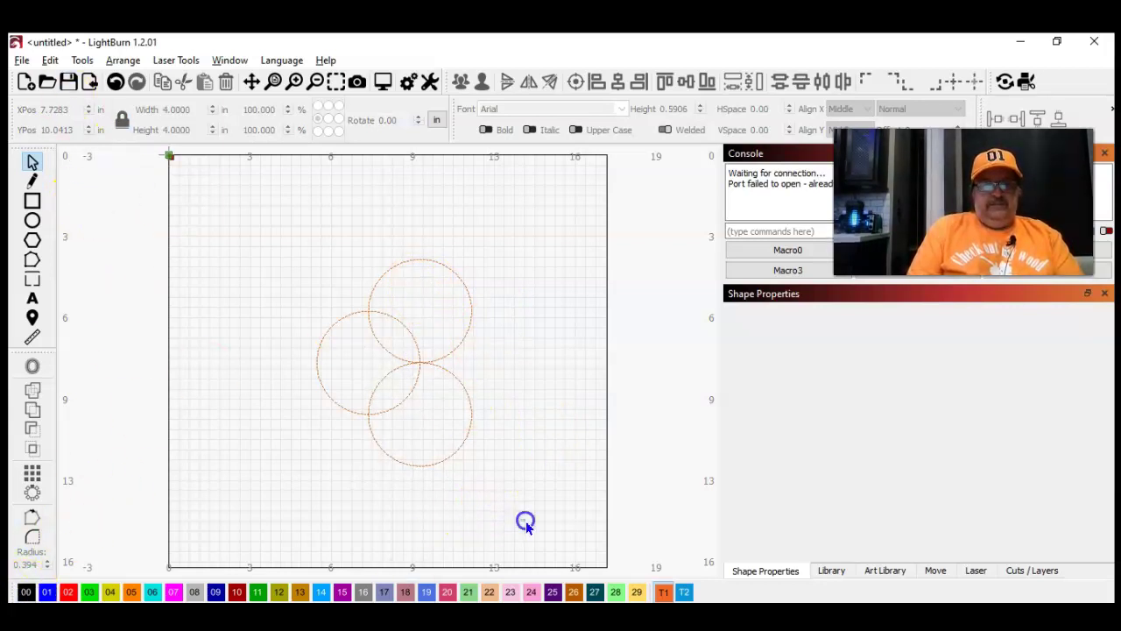
drag(526, 522, 246, 178)
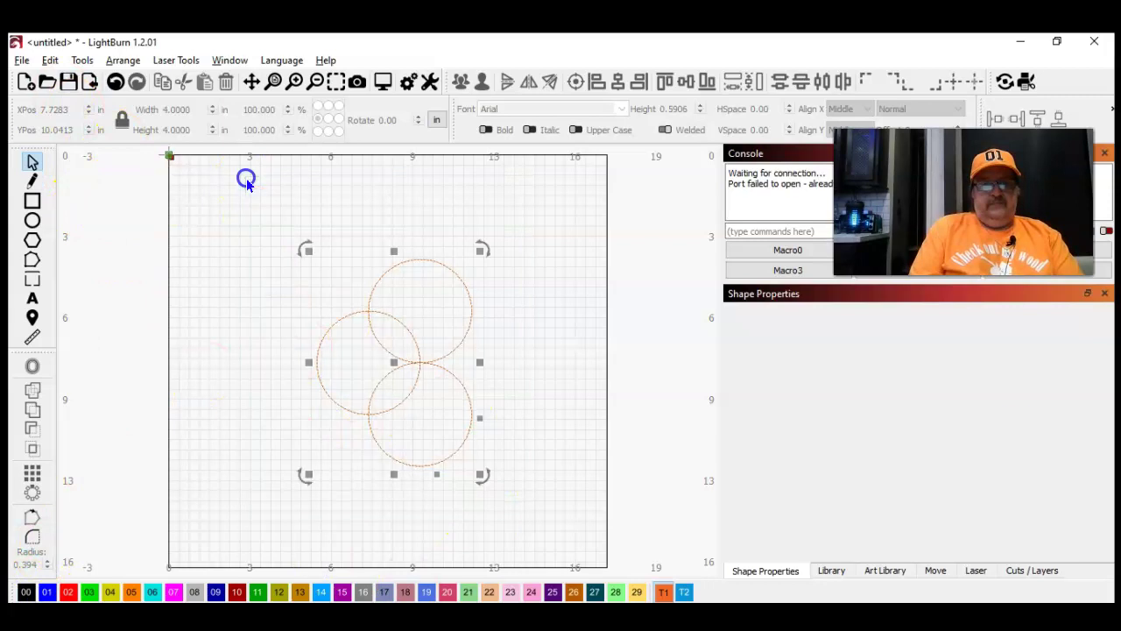
Assign the three circles to layer 00 and switch that layer from Fill to Line
click(25, 587)
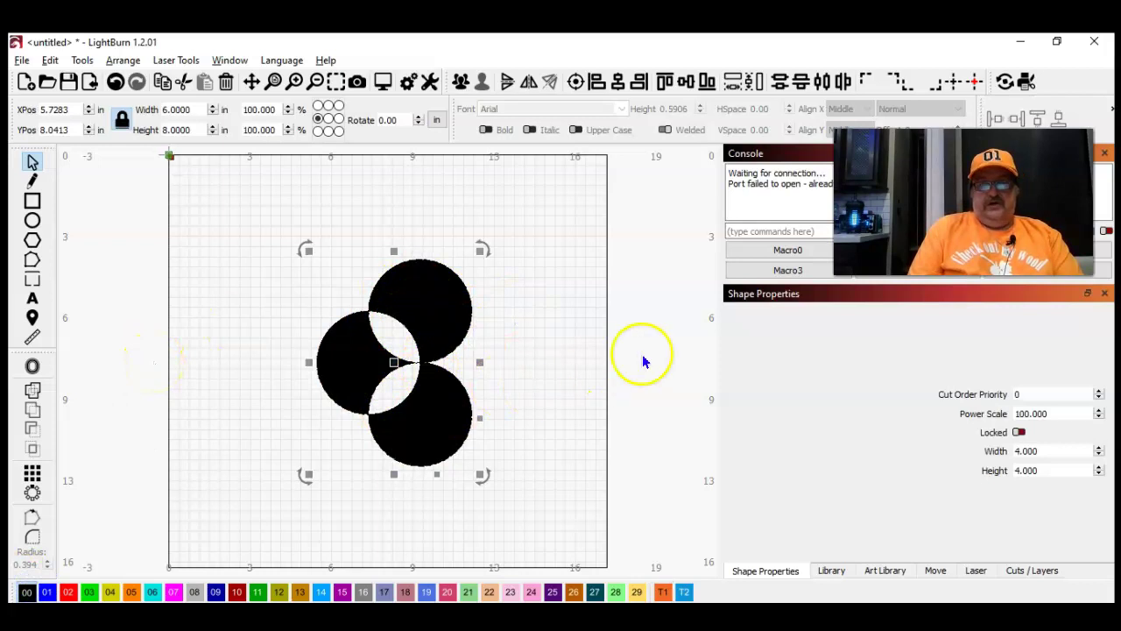
click(1034, 570)
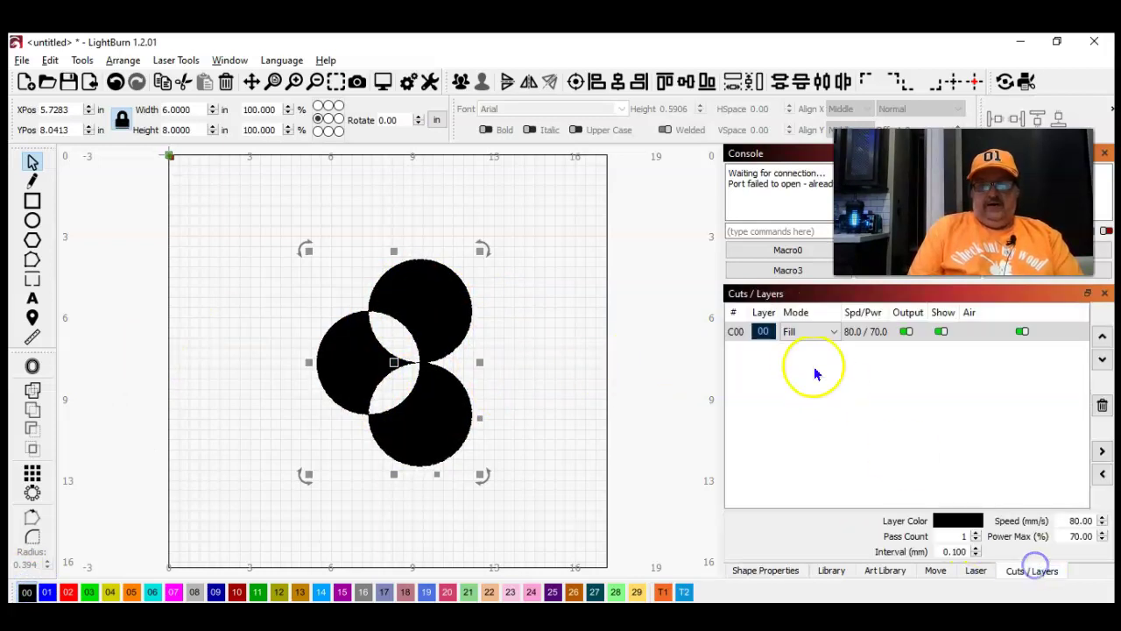
click(793, 333)
click(806, 348)
click(477, 333)
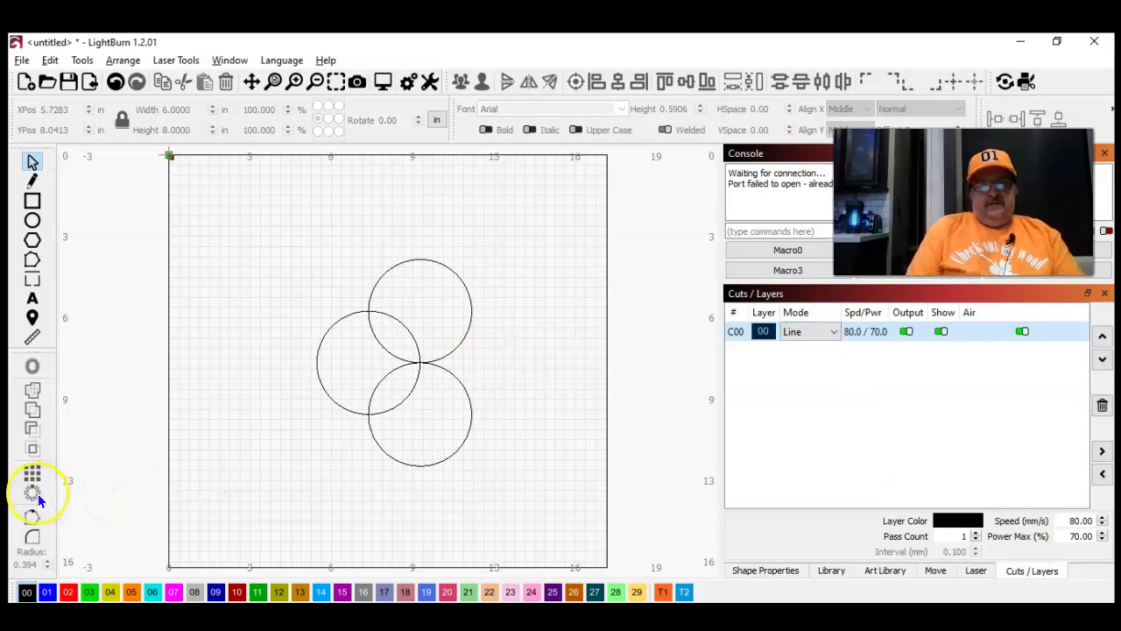
drag(540, 488, 259, 234)
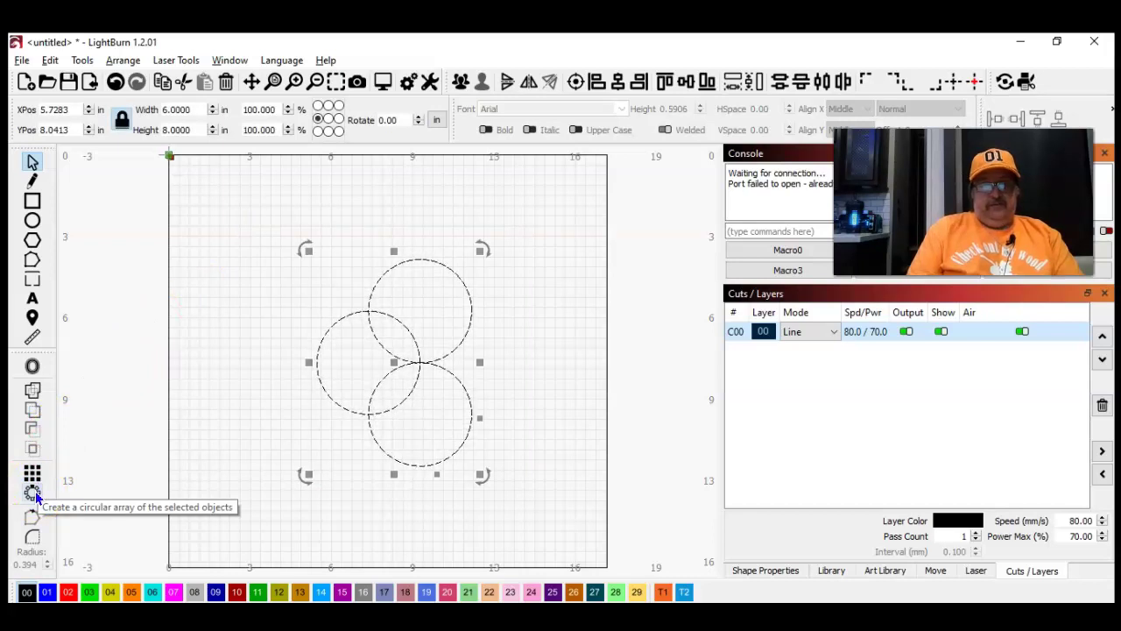
Reselect the three circles and open a circular array with its preview visible
click(555, 481)
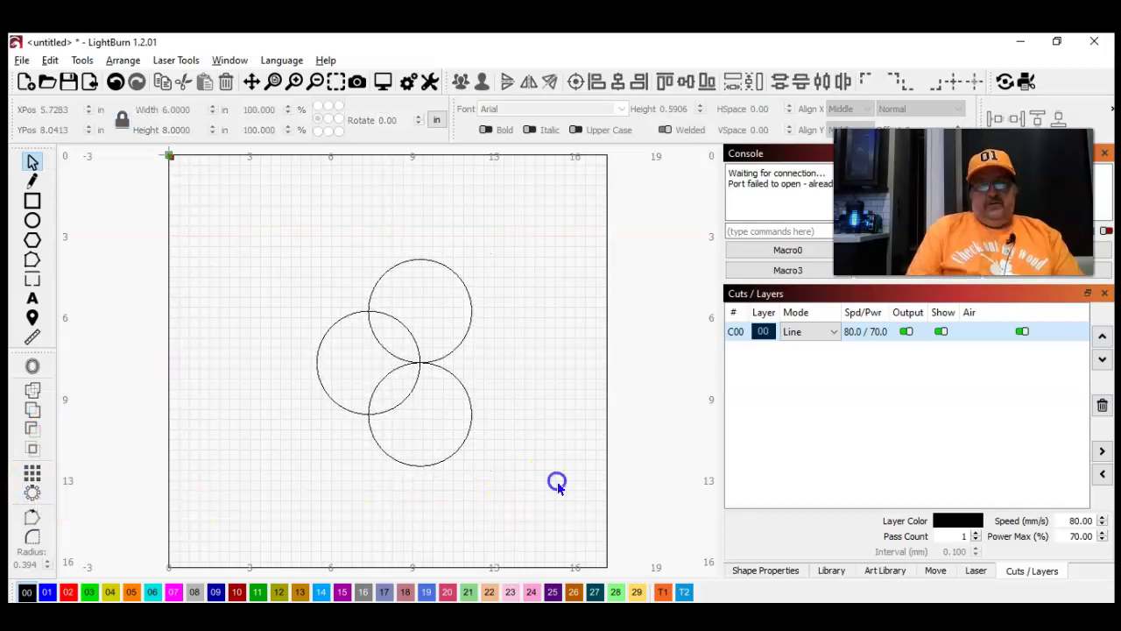
drag(547, 484, 253, 237)
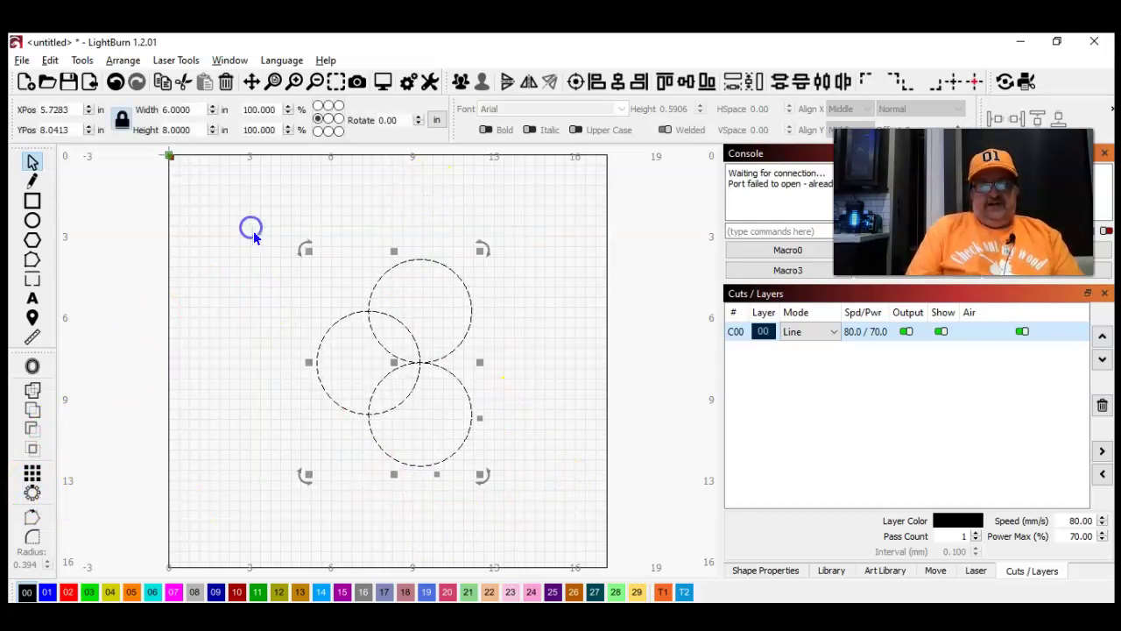
click(32, 494)
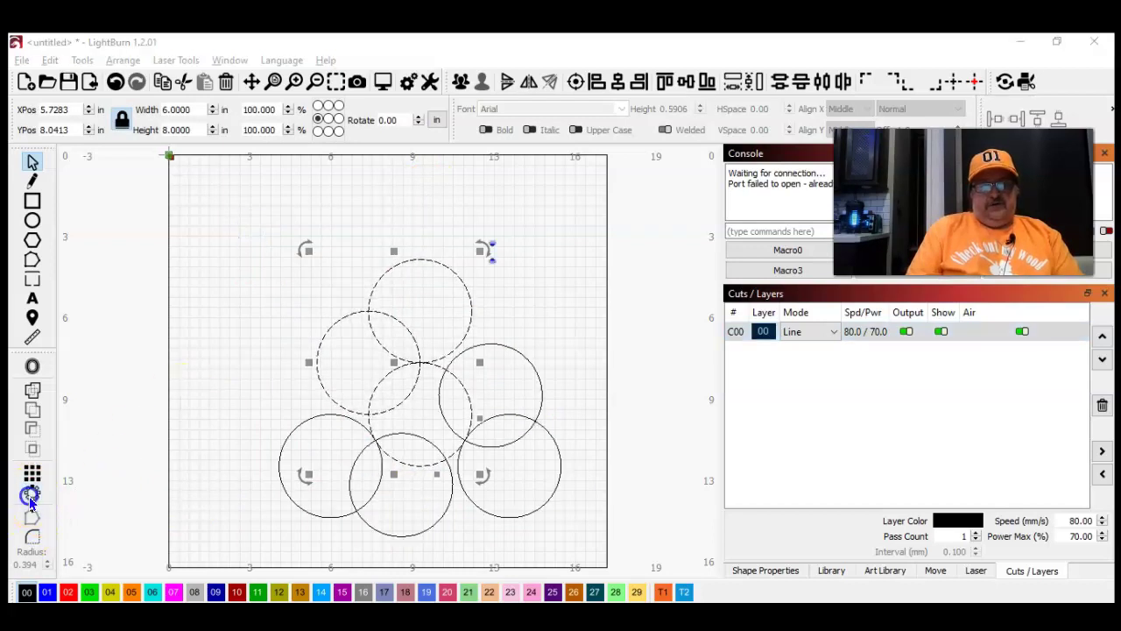
drag(578, 230, 738, 349)
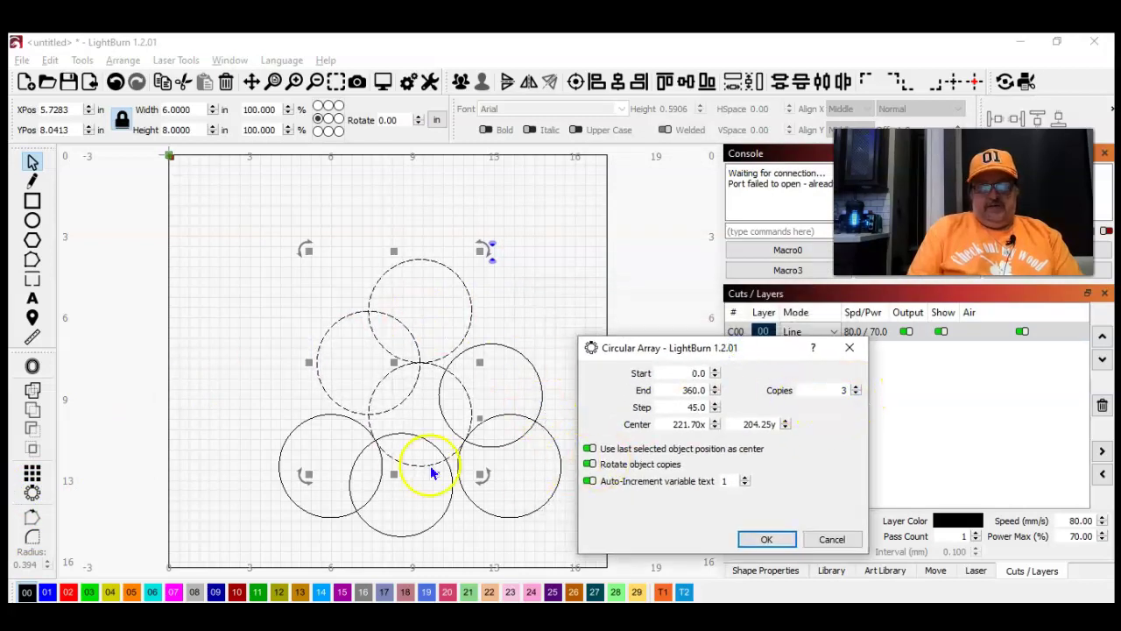
Set the array to 12 copies at 30° steps and apply it
click(856, 389)
click(856, 388)
click(856, 388)
click(856, 389)
click(856, 388)
click(856, 387)
click(856, 387)
click(856, 387)
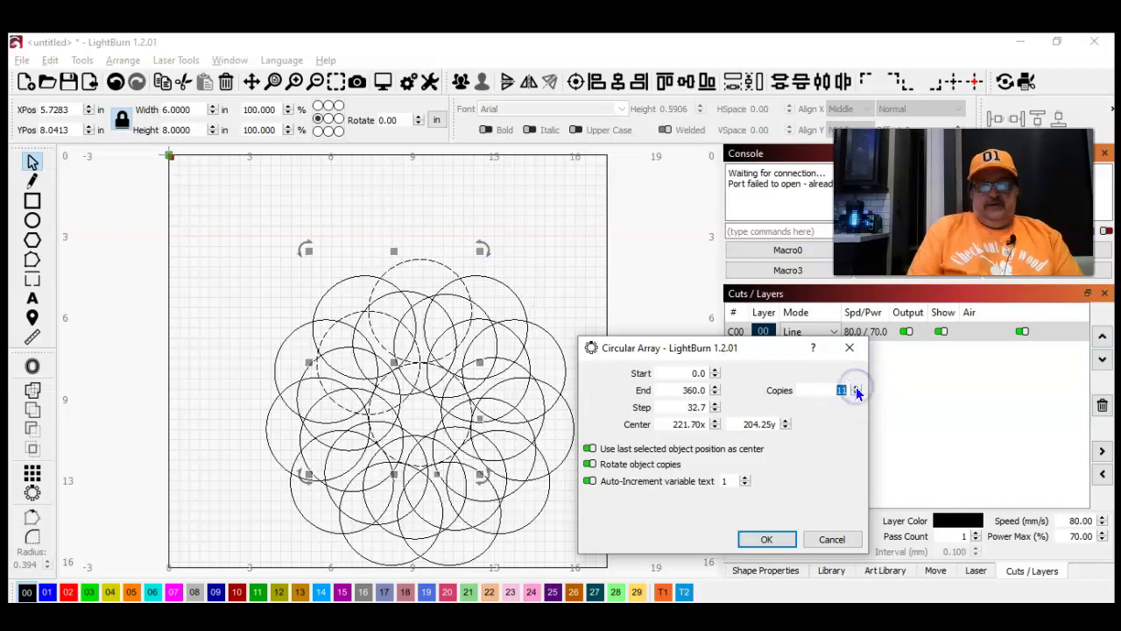
click(858, 394)
click(858, 394)
click(857, 394)
click(858, 394)
click(858, 394)
click(858, 394)
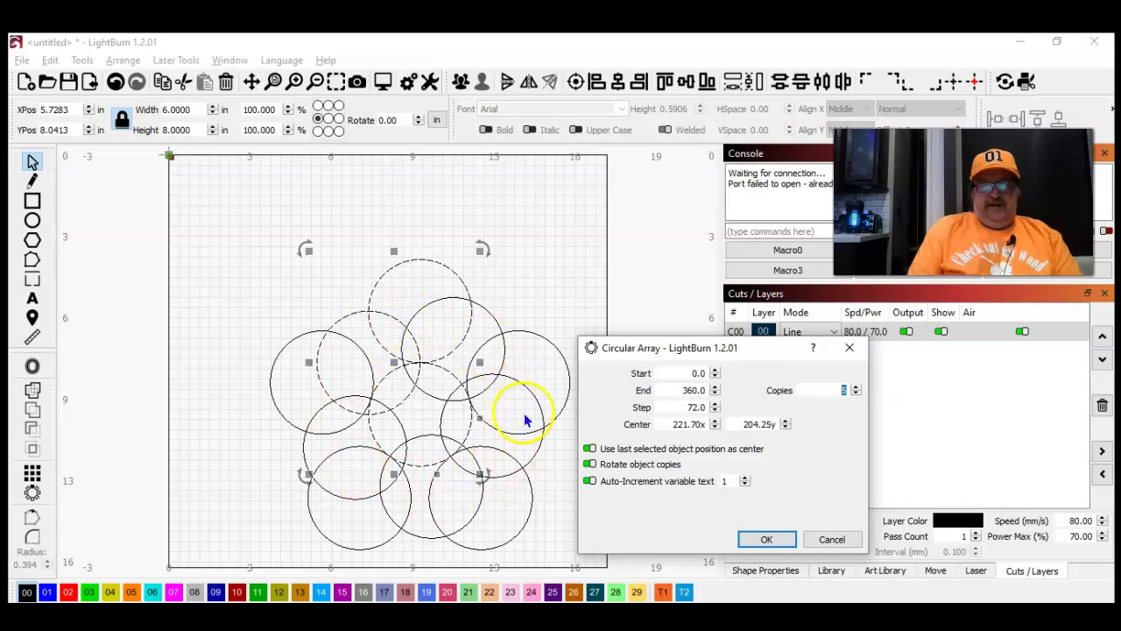
click(856, 394)
click(856, 393)
click(856, 393)
click(856, 394)
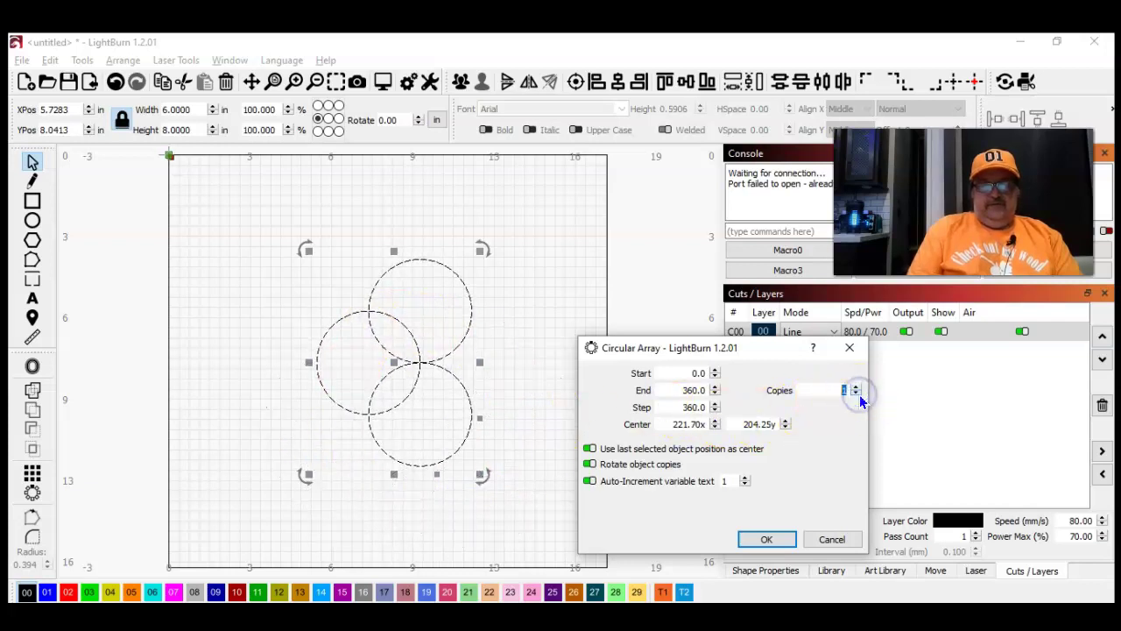
click(857, 387)
click(856, 387)
click(856, 387)
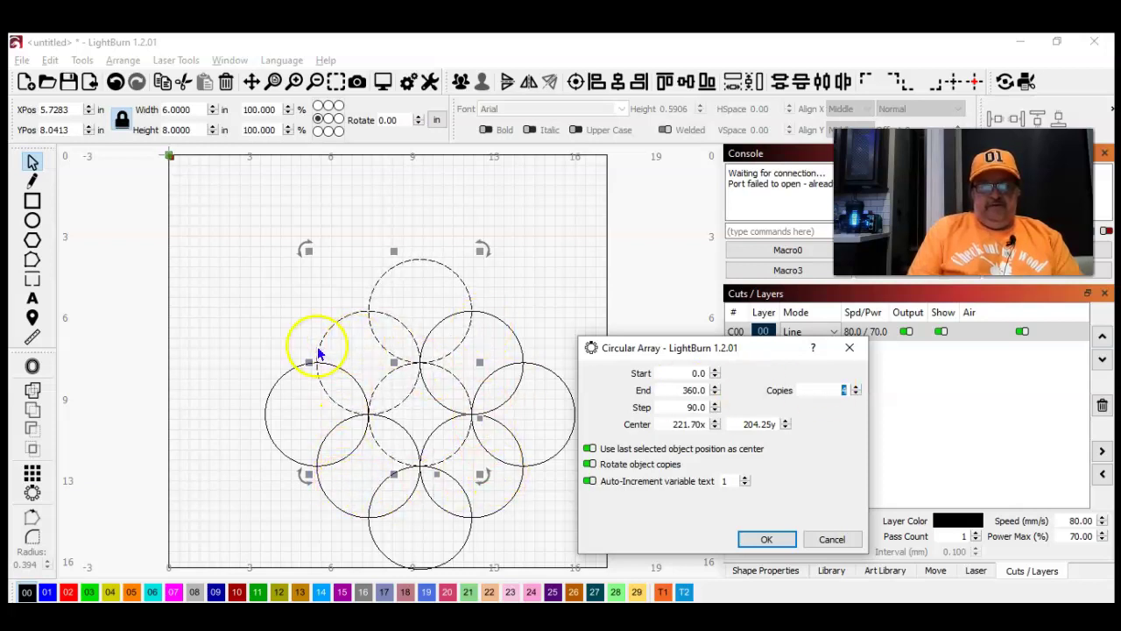
click(857, 388)
click(856, 389)
click(857, 388)
click(857, 388)
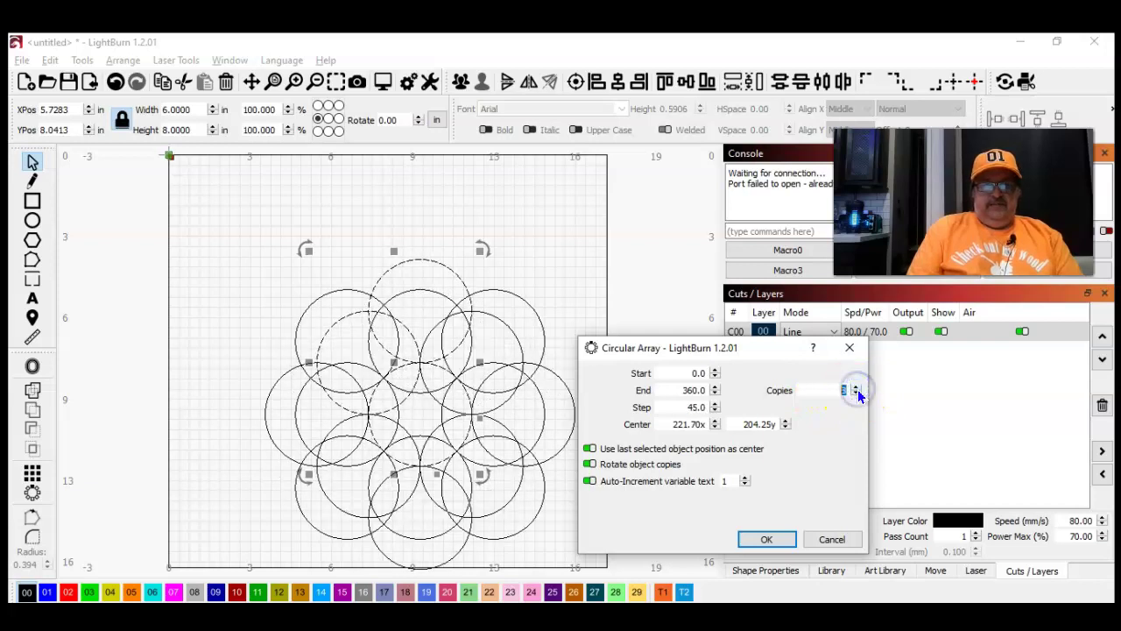
click(856, 387)
click(856, 388)
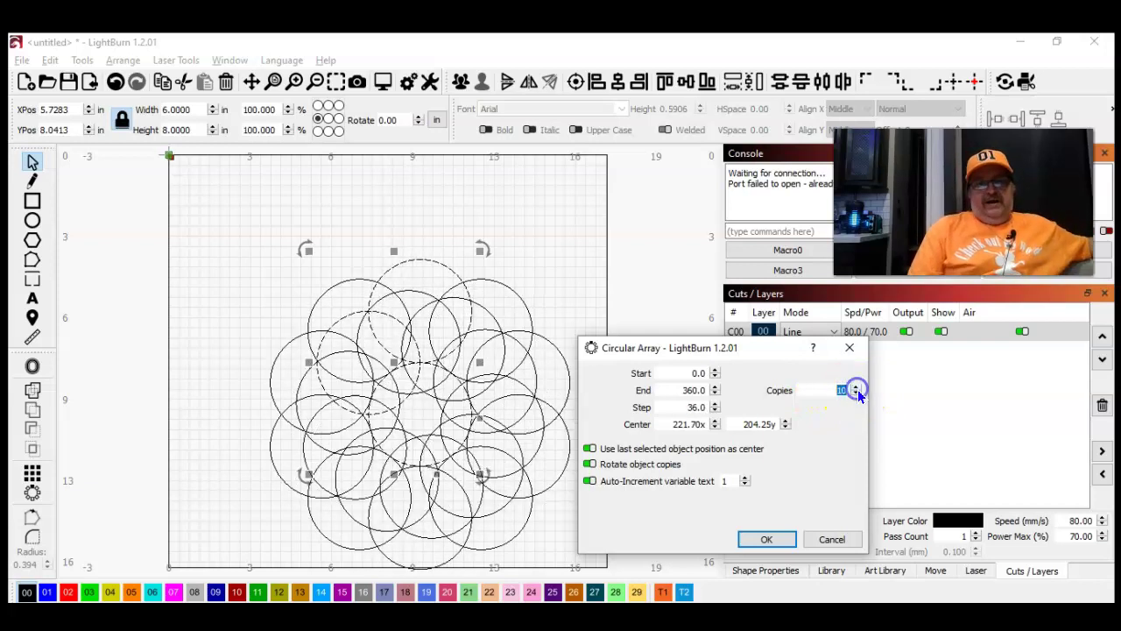
click(857, 388)
click(857, 389)
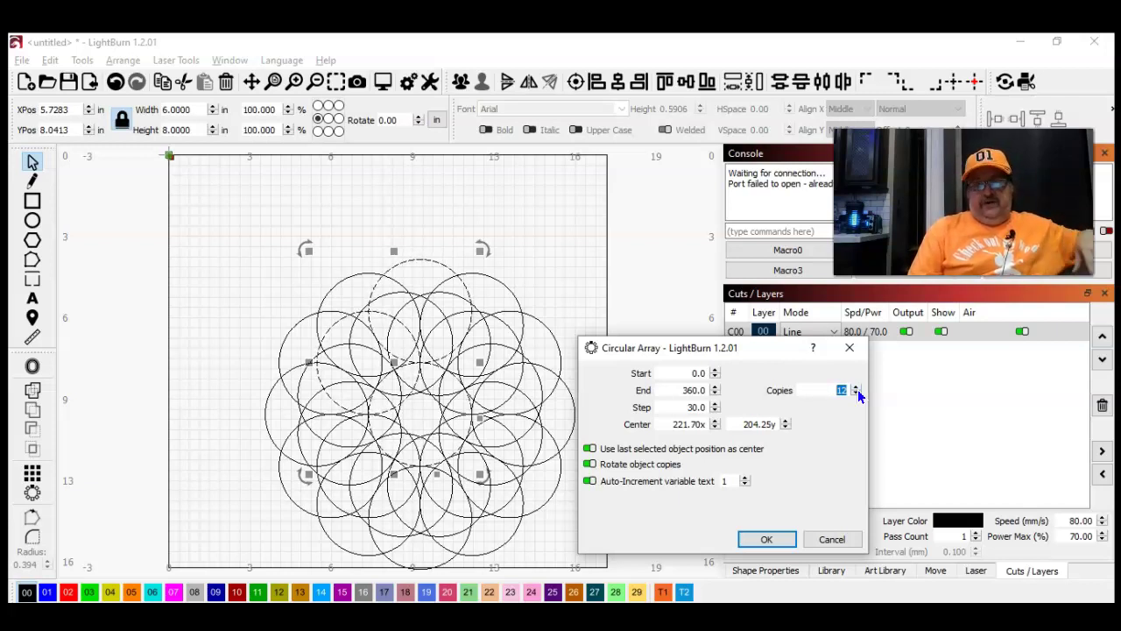
click(767, 537)
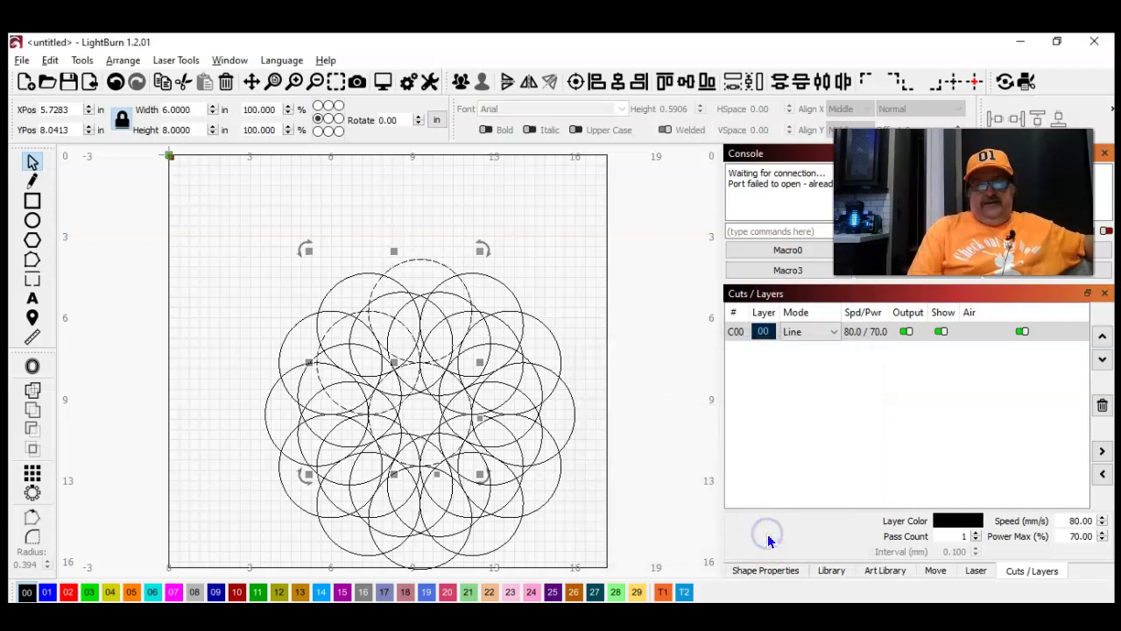
Centre the circle rosette on the page, then pick the Rectangle tool on layer T1
click(619, 481)
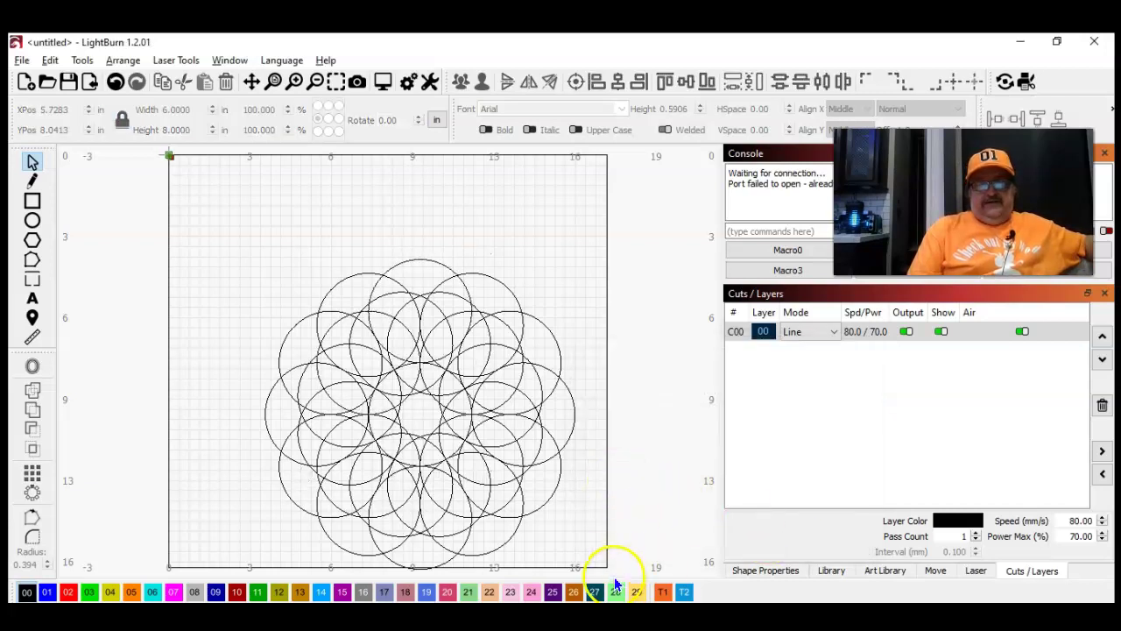
click(316, 82)
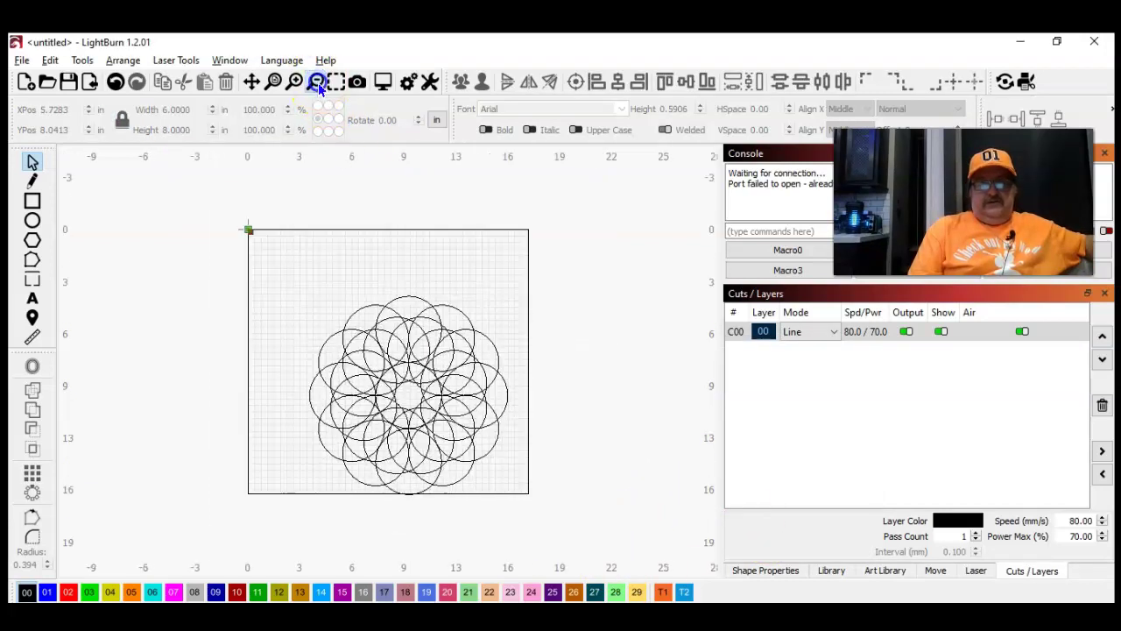
drag(538, 518, 185, 238)
click(952, 81)
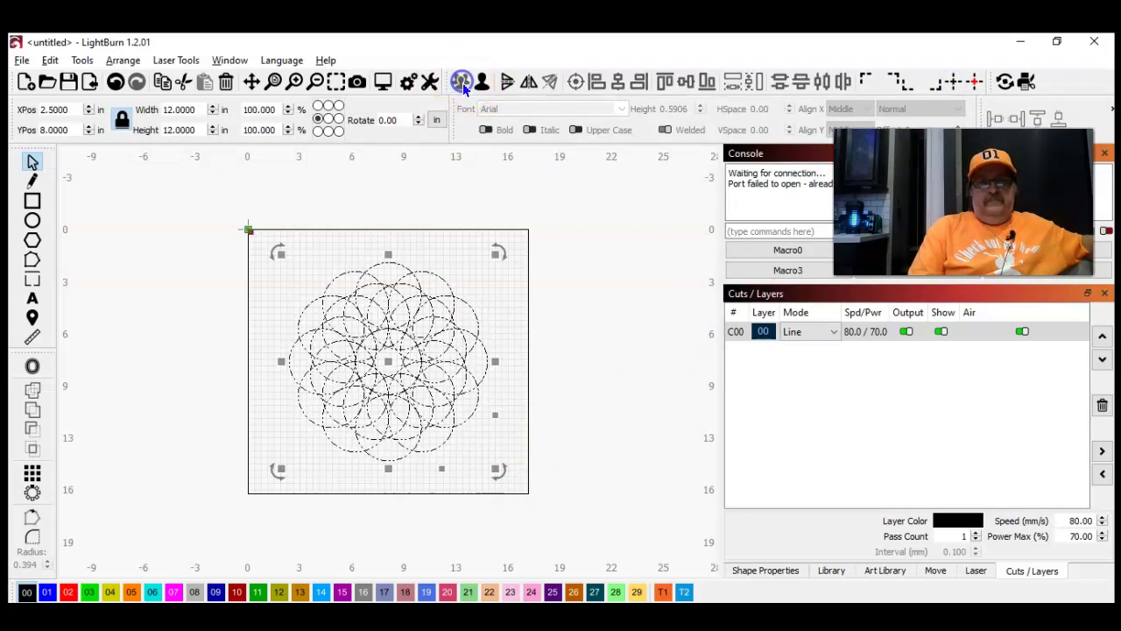
click(442, 199)
click(32, 203)
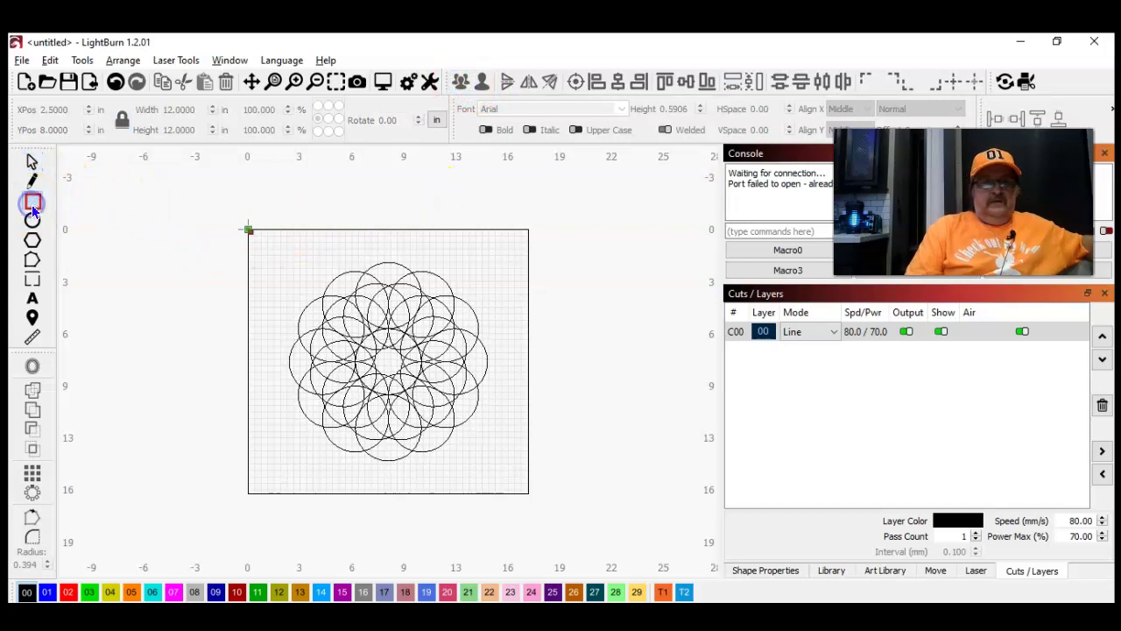
click(663, 594)
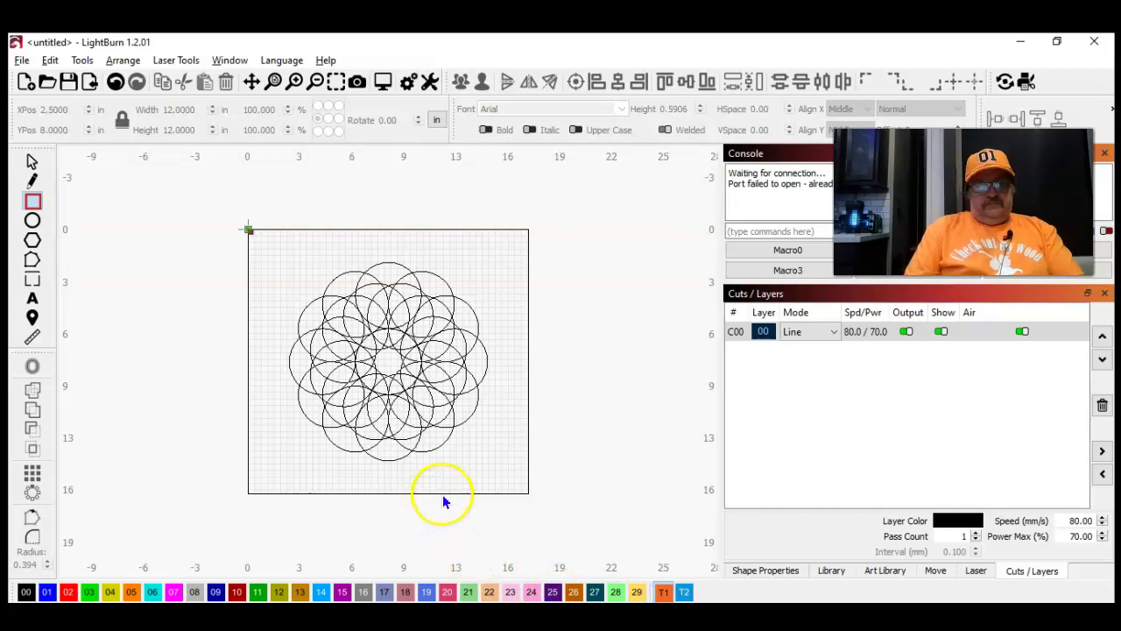
Draw a rectangle on the orange T1 tool layer and select it
drag(539, 487, 232, 194)
click(33, 160)
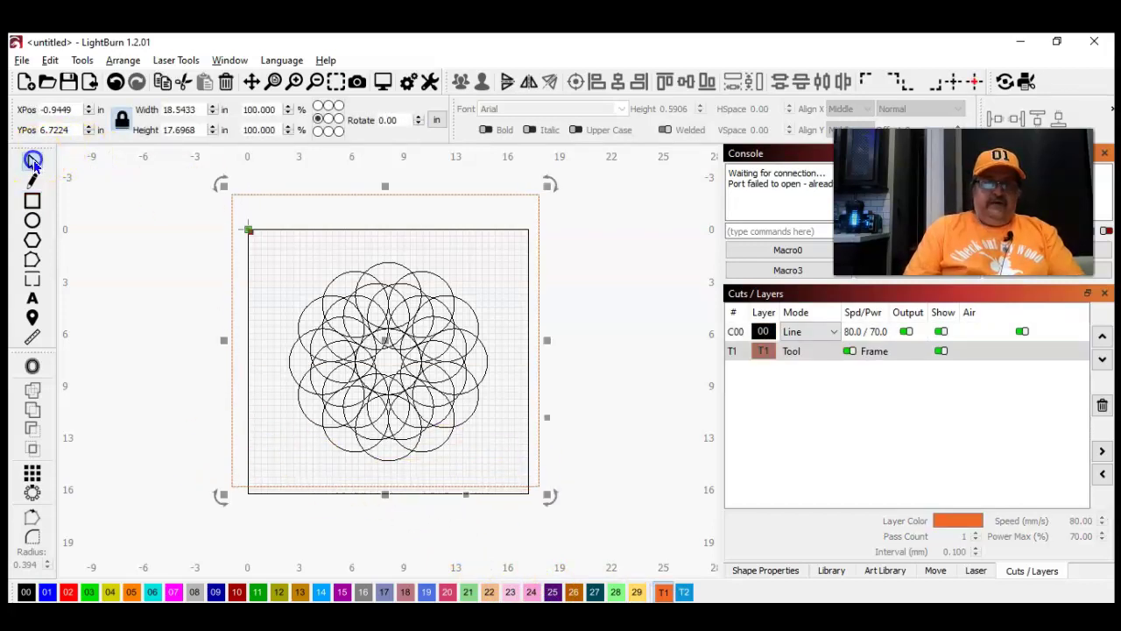
click(113, 201)
click(252, 200)
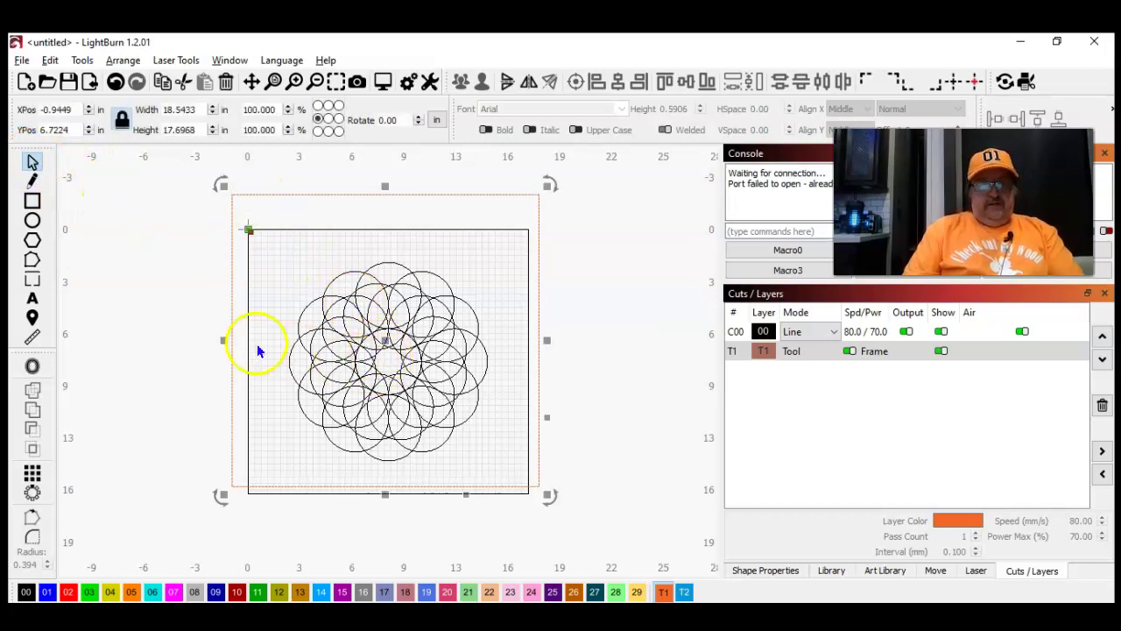
Move a spare copy of the circle rosette off the page to the left
click(363, 331)
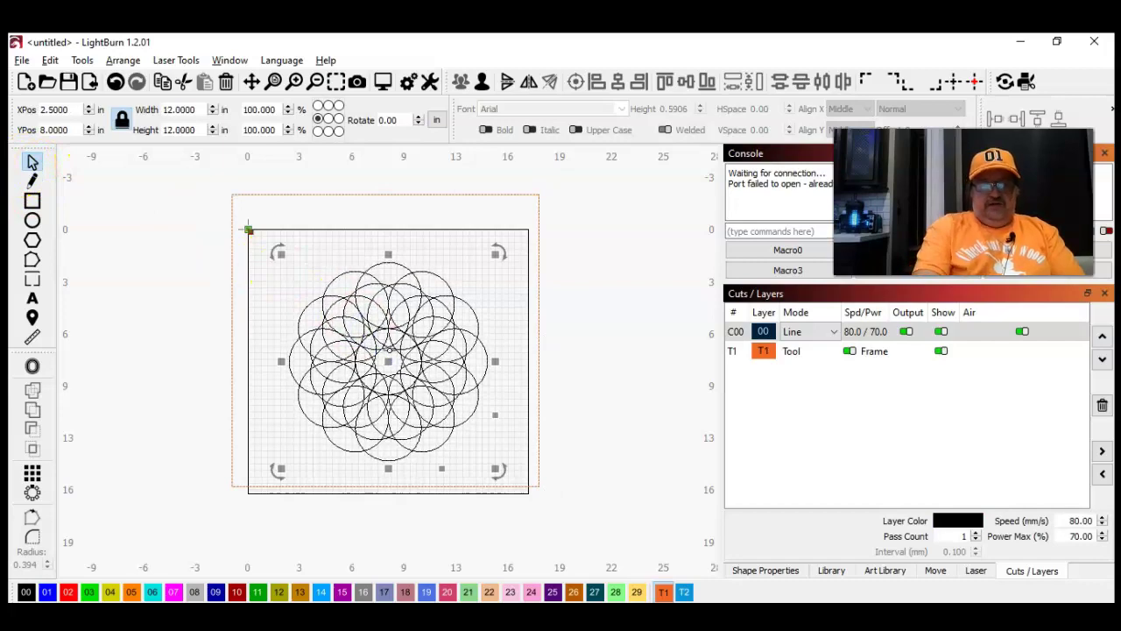
drag(390, 349, 67, 349)
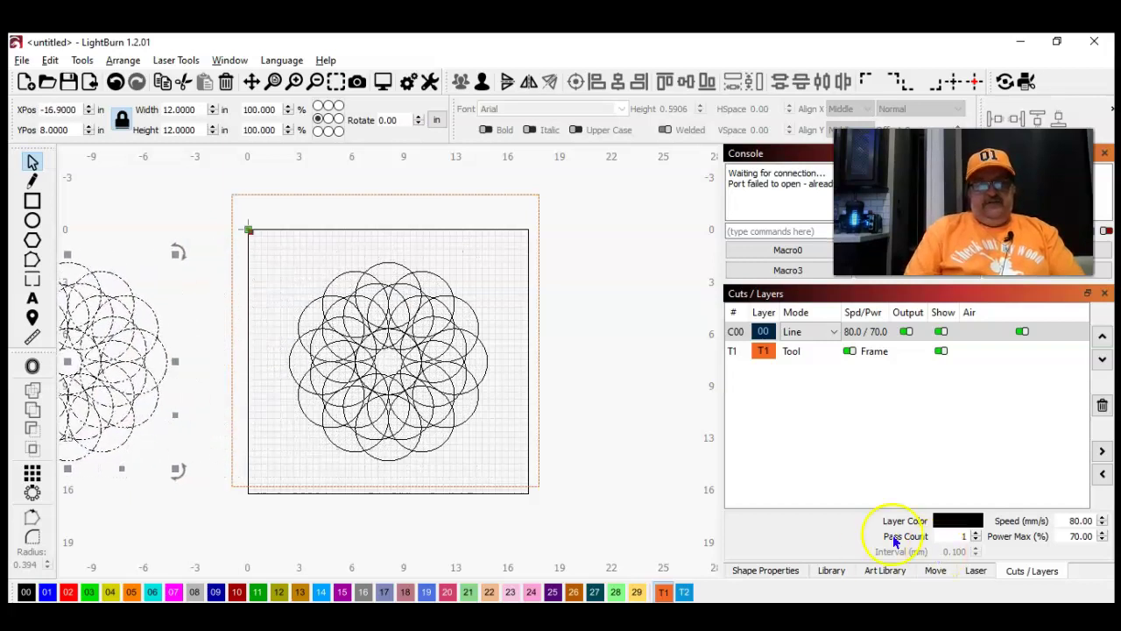
click(674, 478)
Resize the T1 rectangle to a 4 × 4 inch square with the aspect ratio unlocked
click(534, 485)
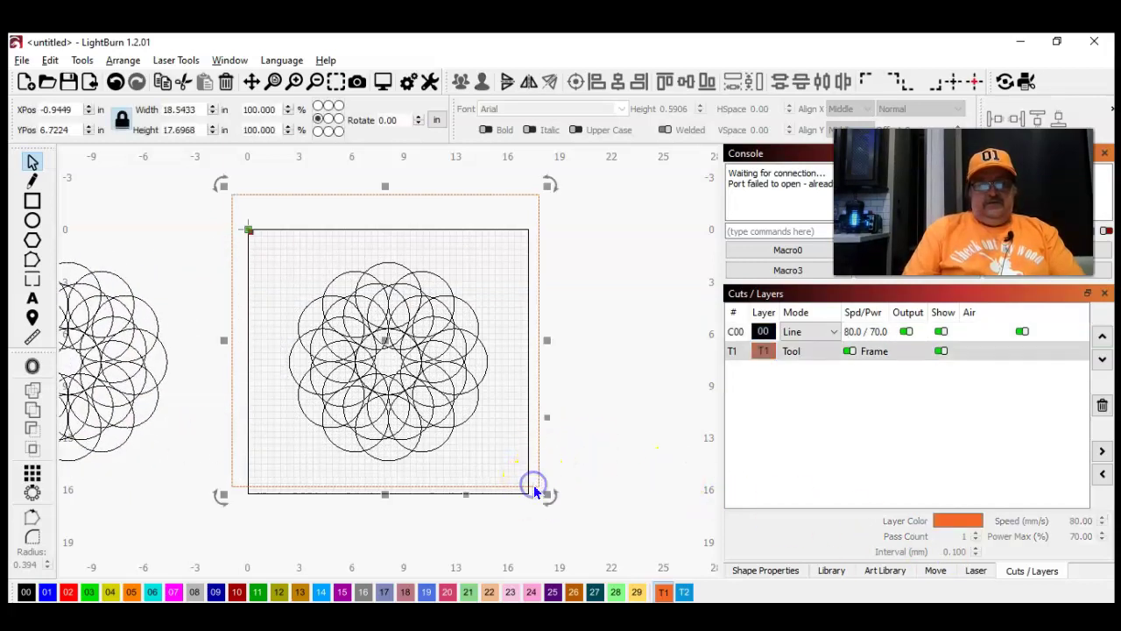
double_click(194, 112)
text(1)
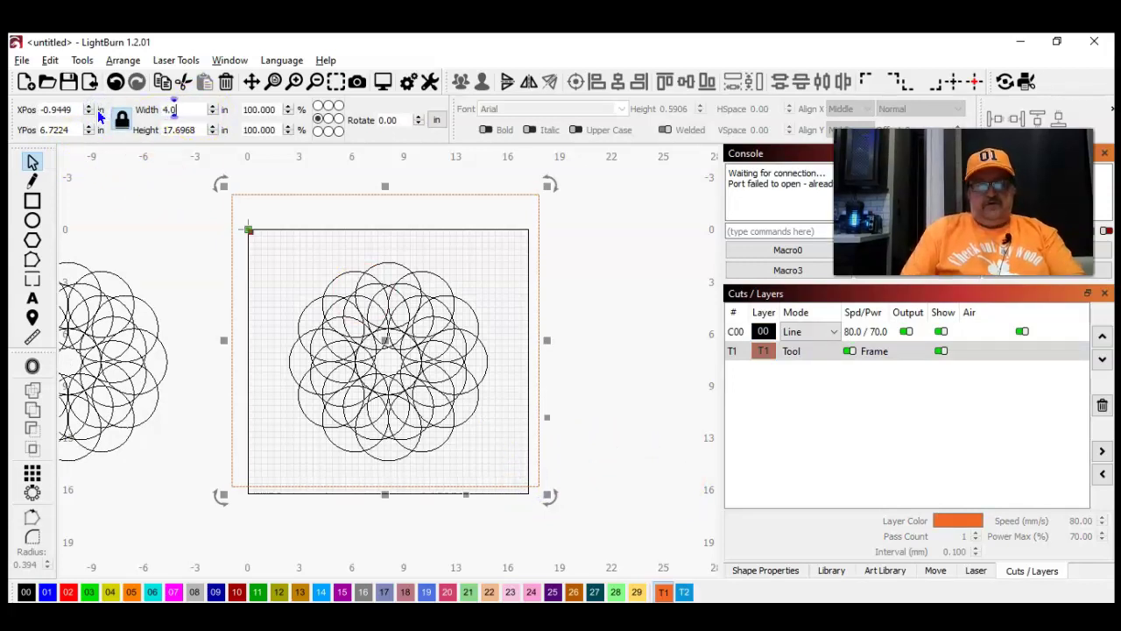
text(.0)
key(Tab)
click(124, 127)
text(4)
key(Tab)
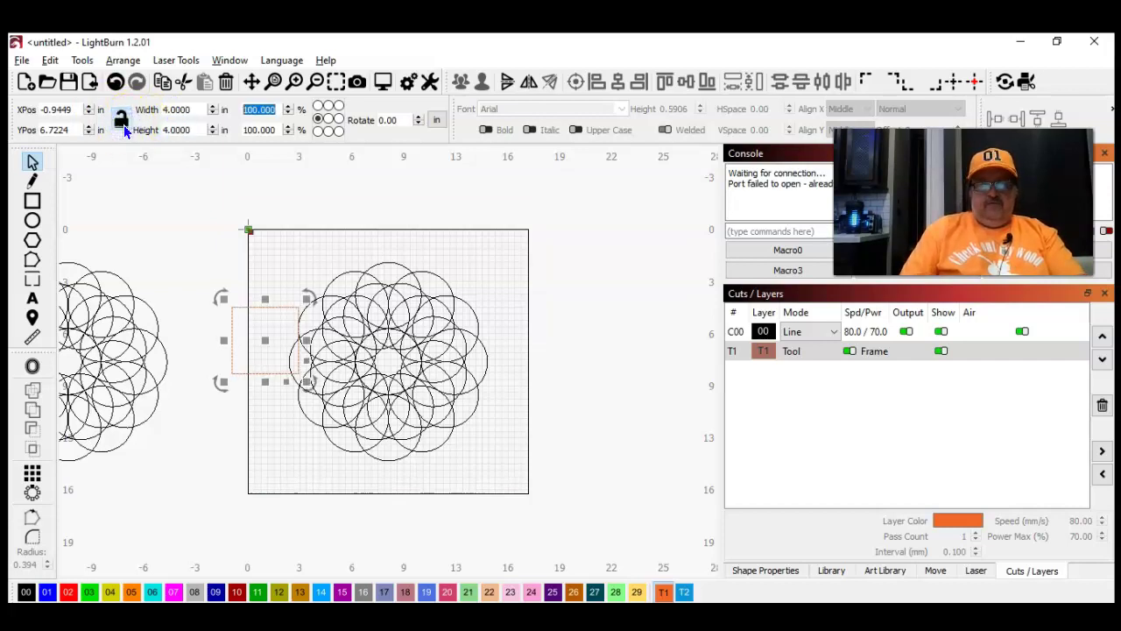
Centre the 4-inch T1 square over the rosette at X 6.5 in, Y 8.0 in, and zoom to check it
drag(260, 342, 387, 364)
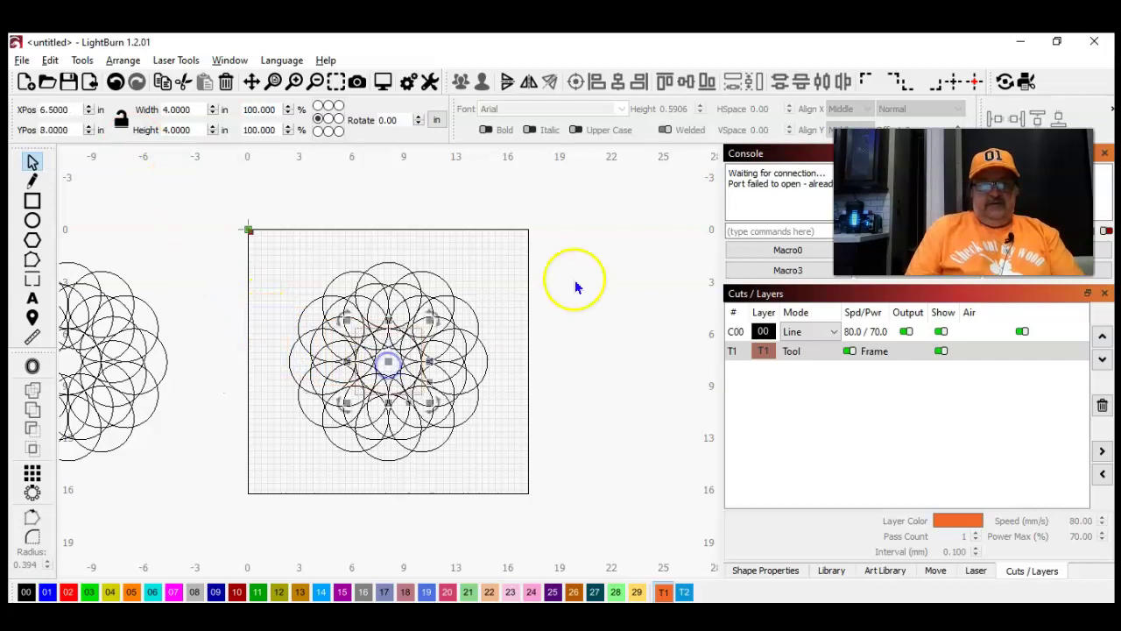
click(337, 82)
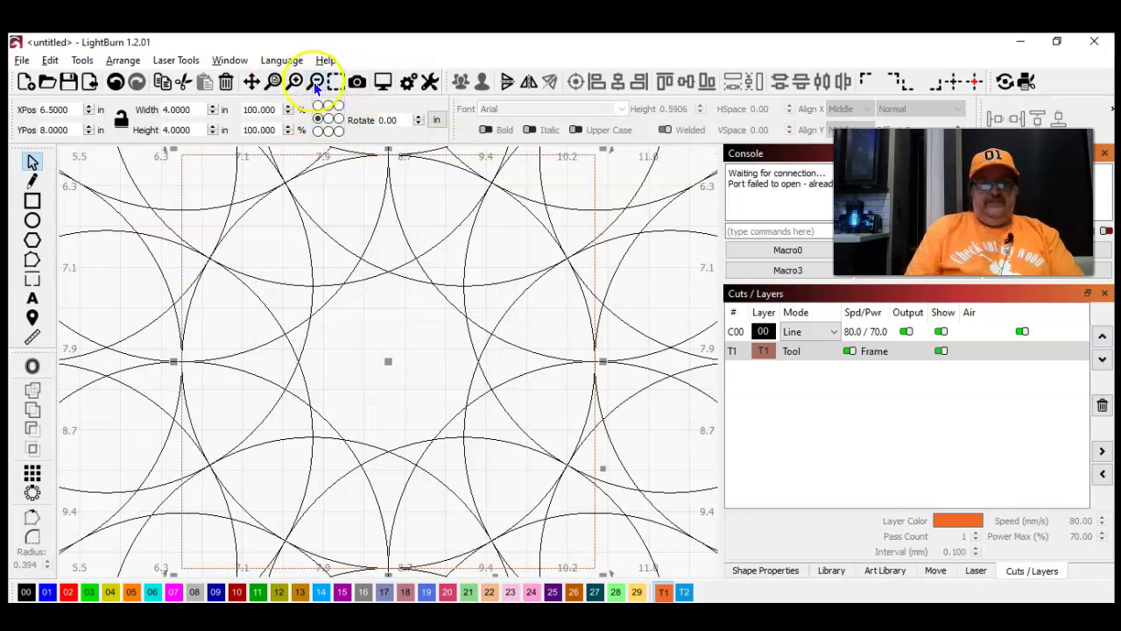
click(315, 82)
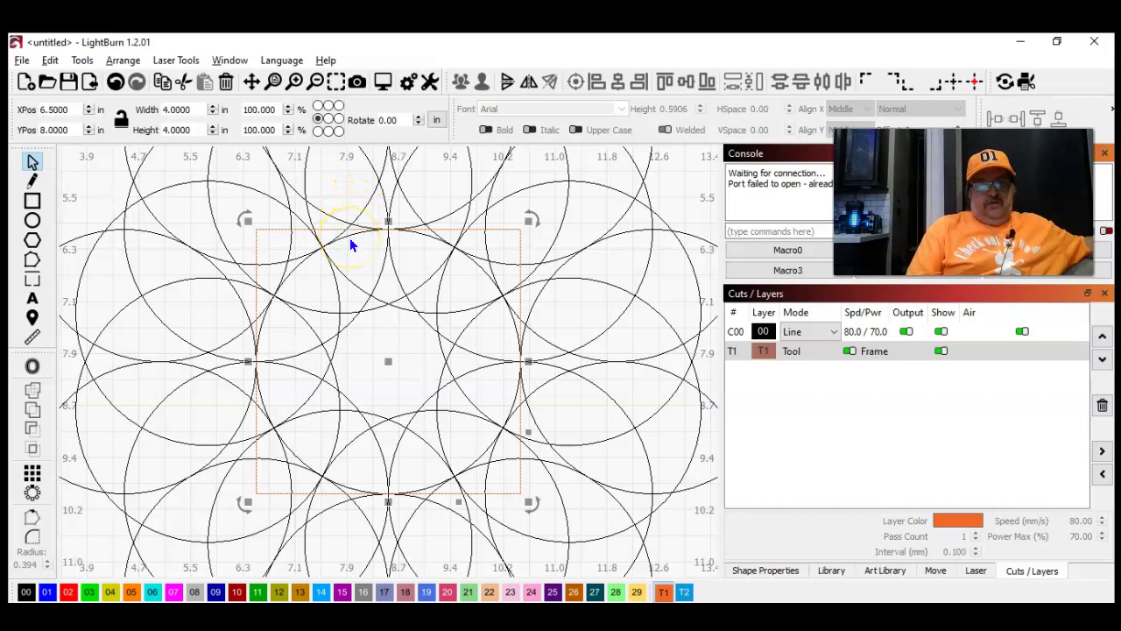
click(382, 230)
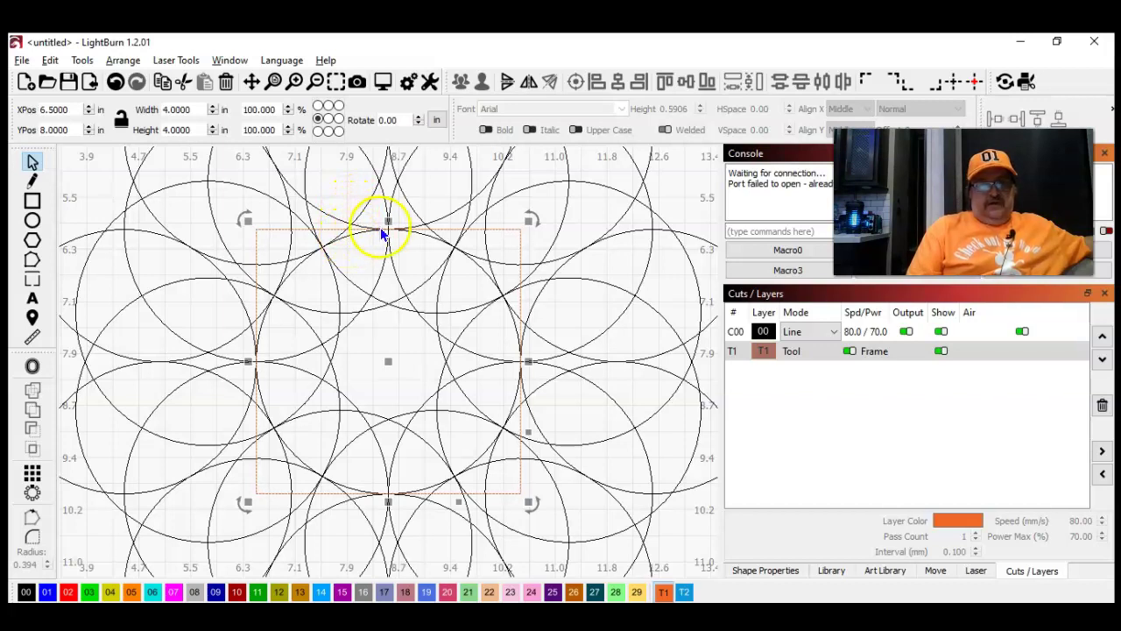
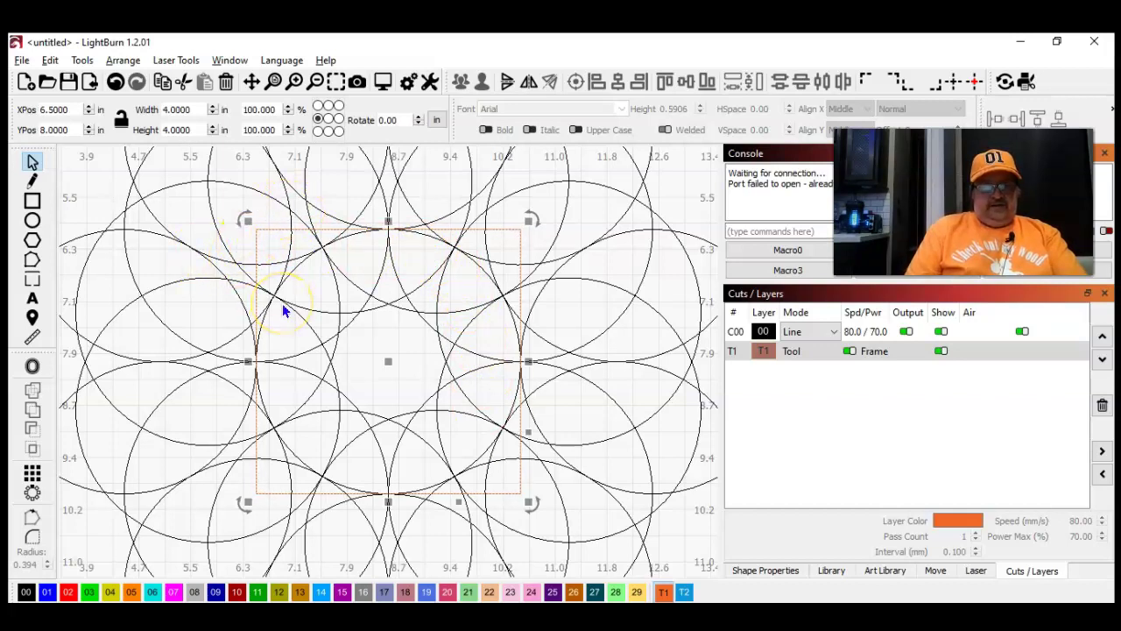
Compare the Boolean previews, then intersect the circles with the square into a 4.0 × 4.0 in arc tile
click(186, 245)
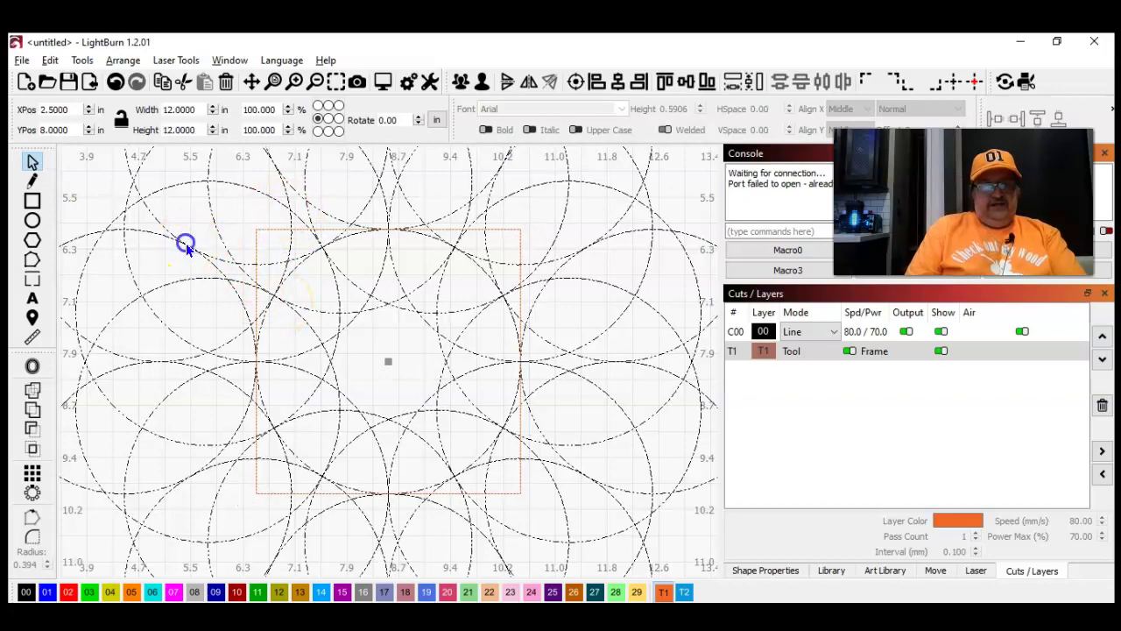
click(85, 61)
click(132, 370)
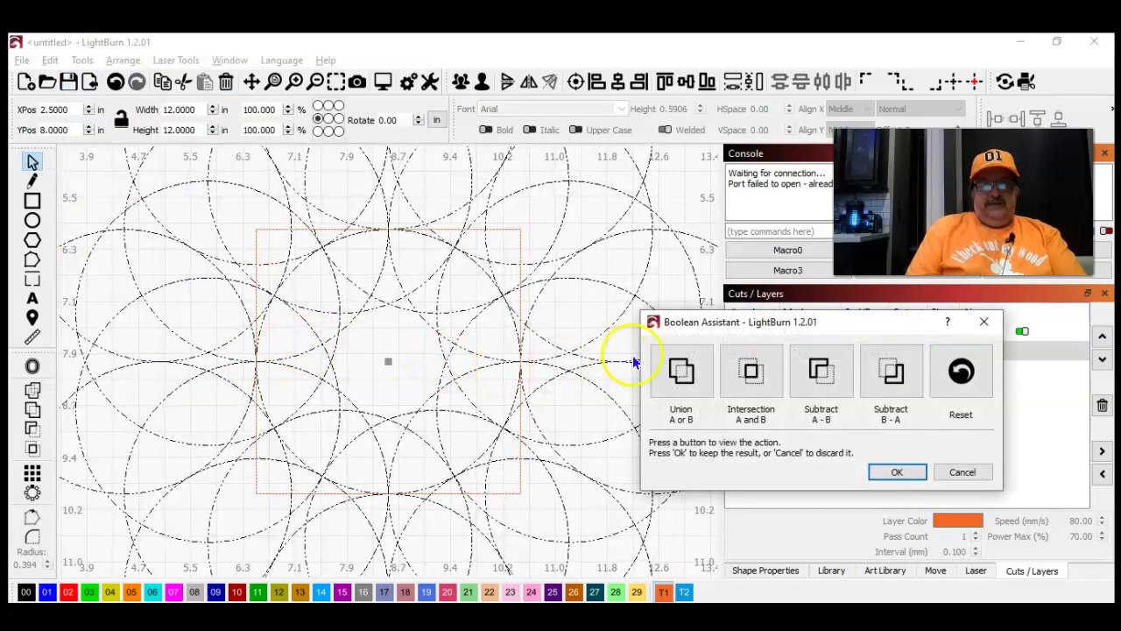
click(685, 373)
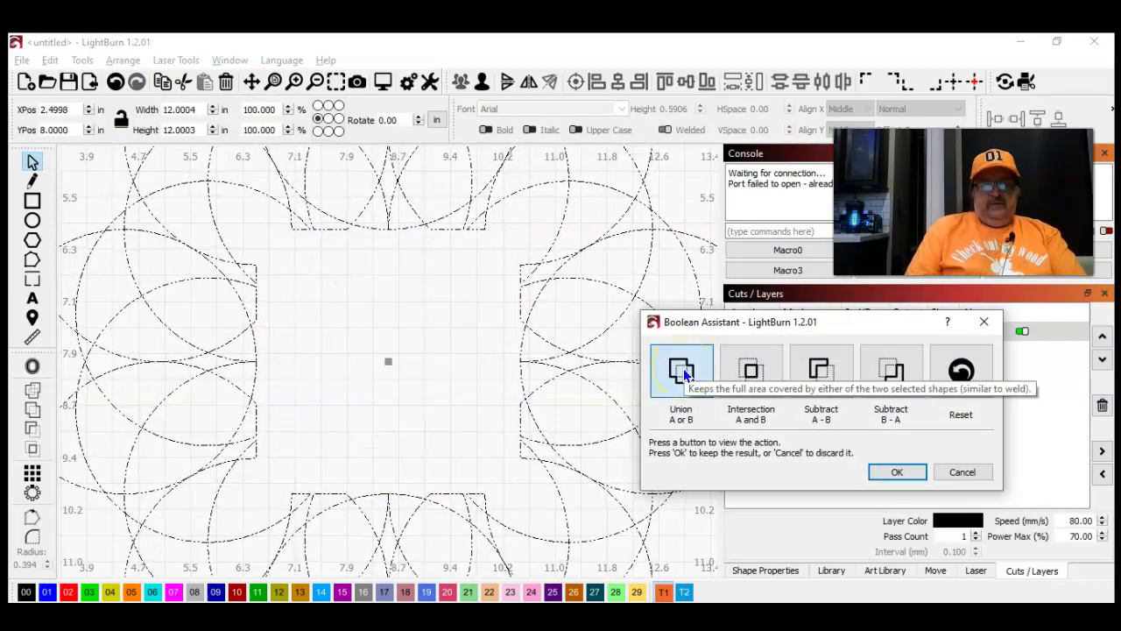
click(754, 371)
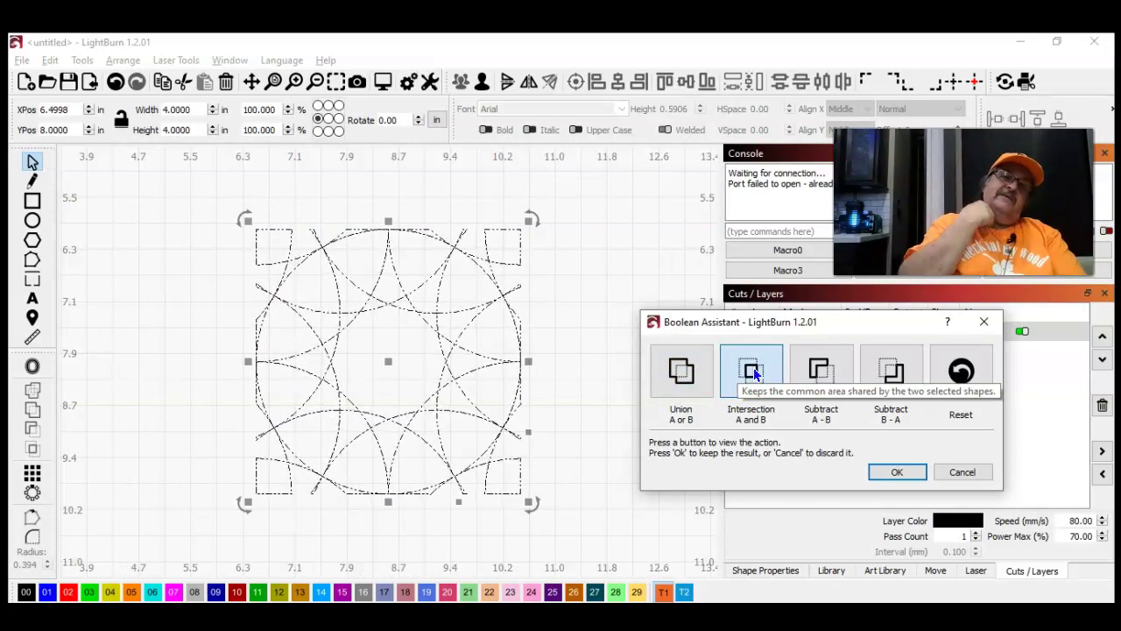
click(821, 370)
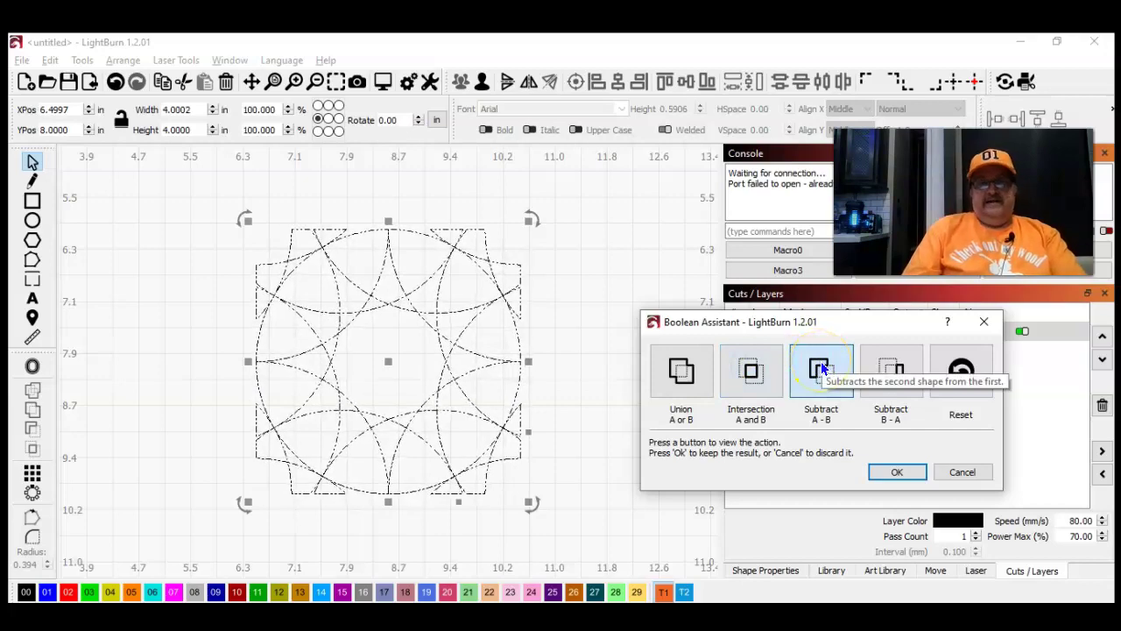
click(884, 364)
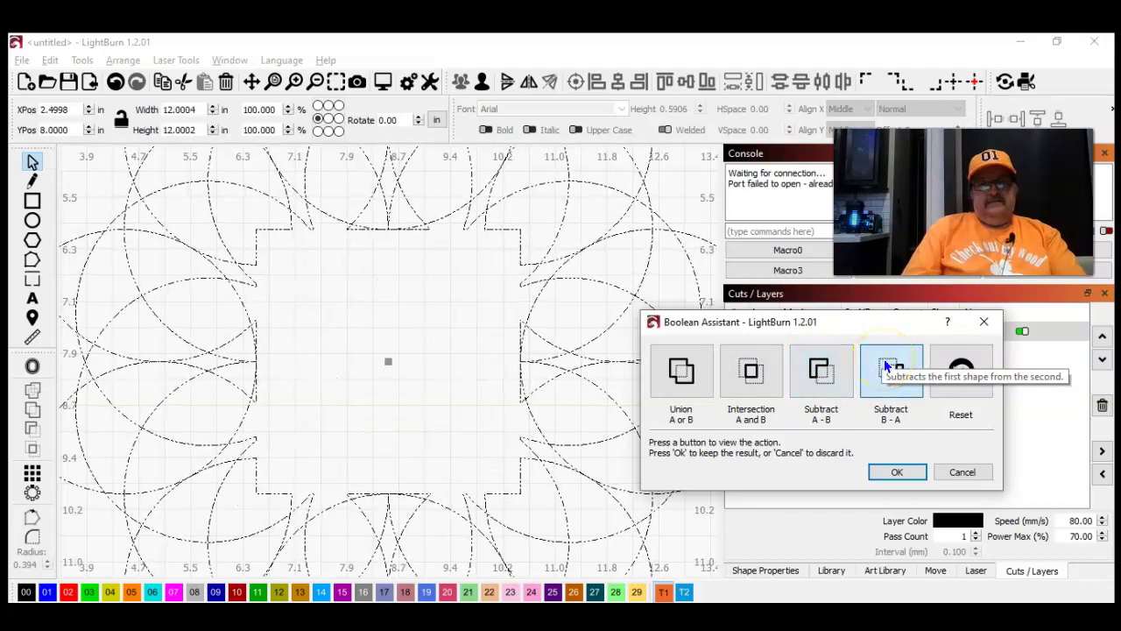
click(746, 371)
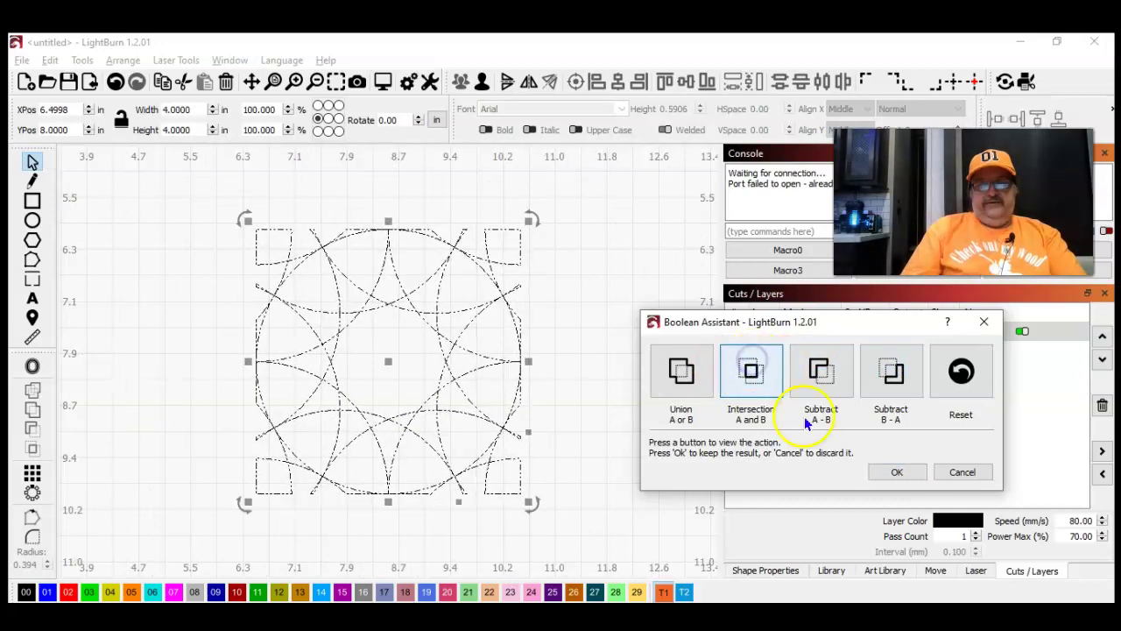
click(881, 469)
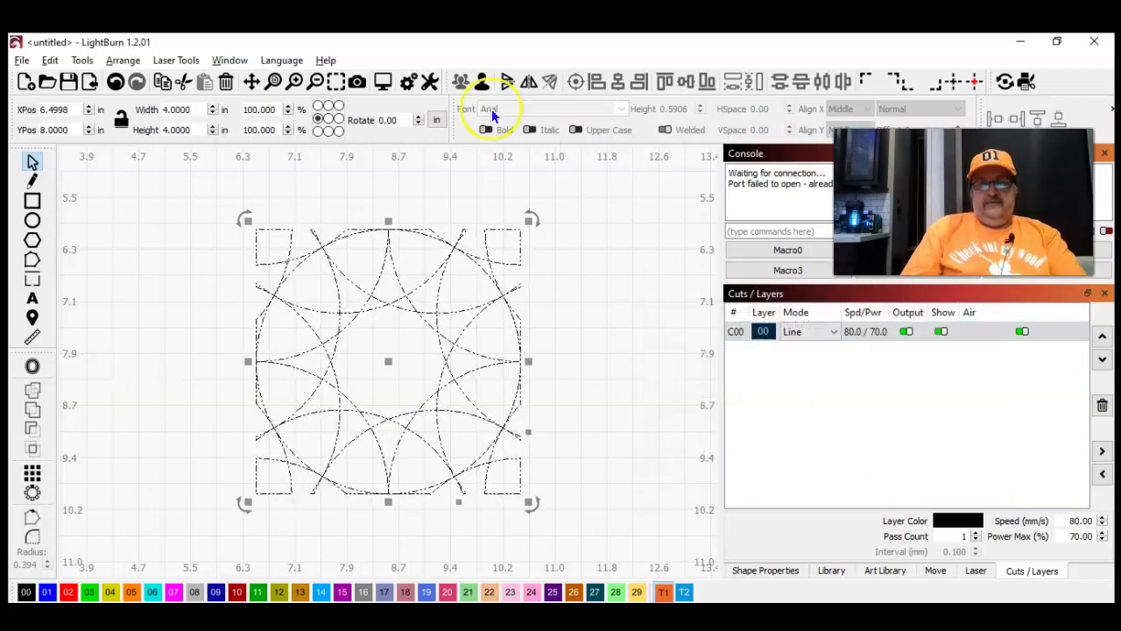
Move the finished tile right of the work area and centre the circle flower on the page
click(273, 81)
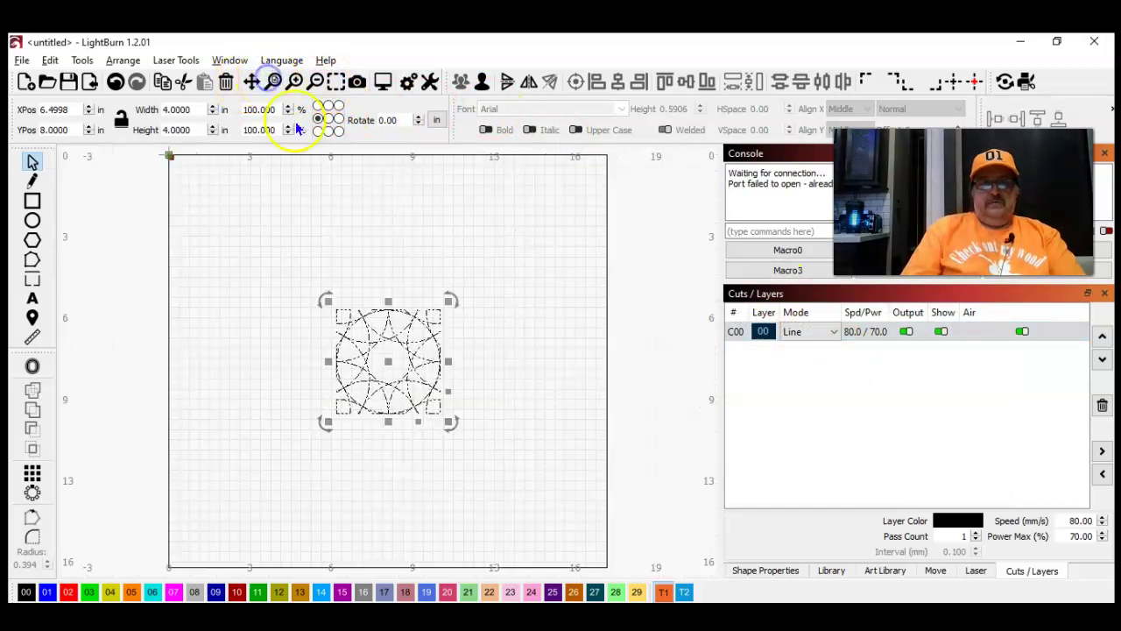
drag(386, 363, 672, 238)
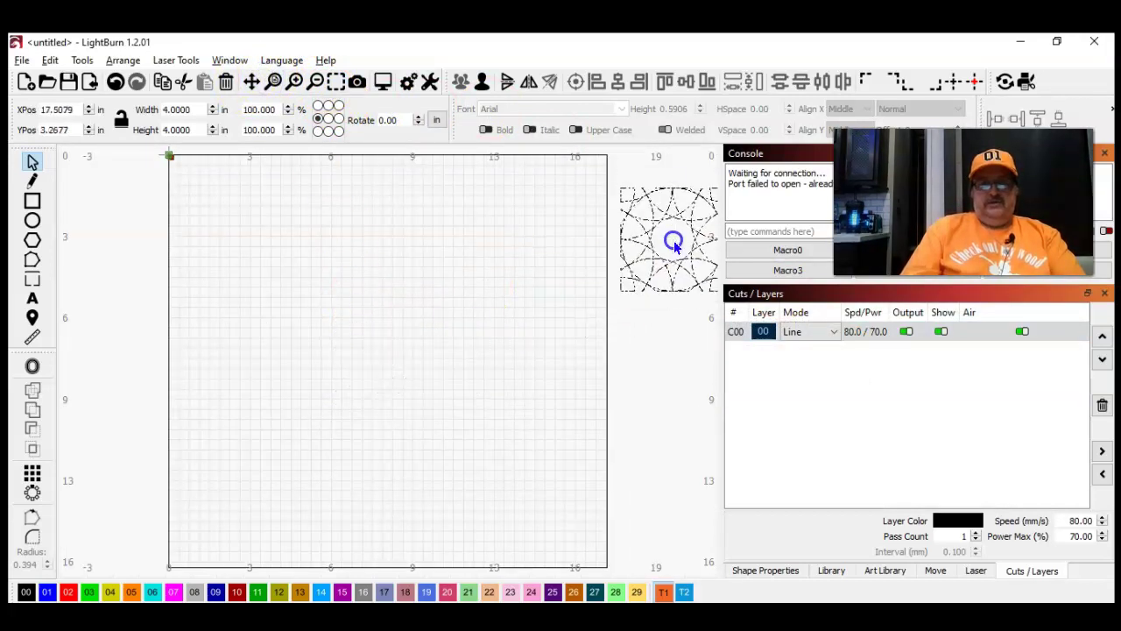
click(315, 82)
click(161, 358)
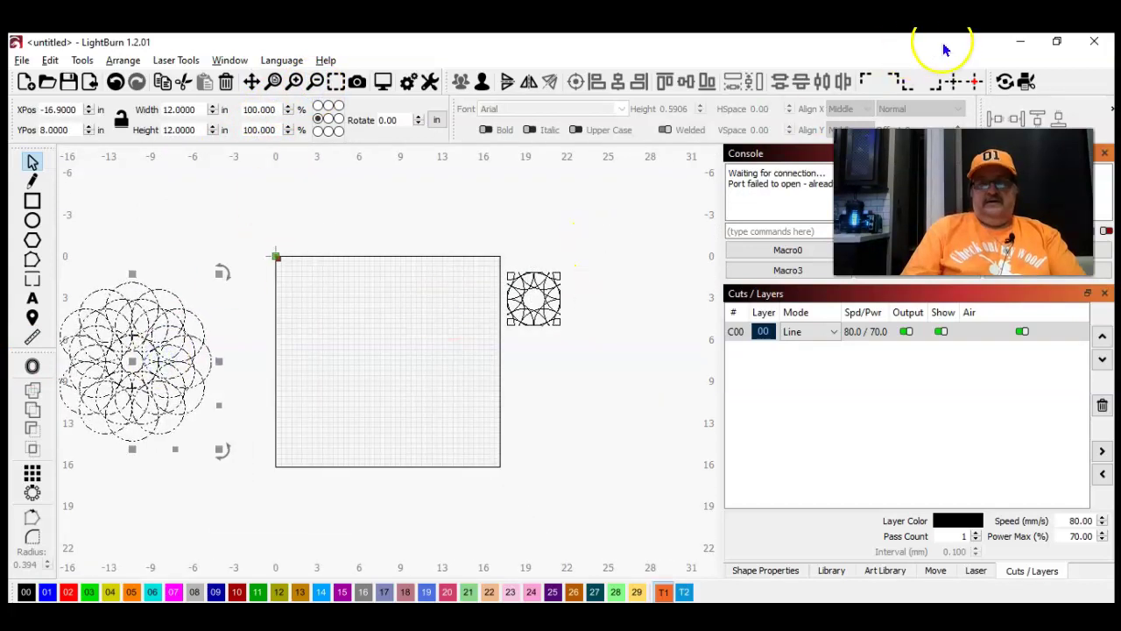
click(955, 81)
click(546, 419)
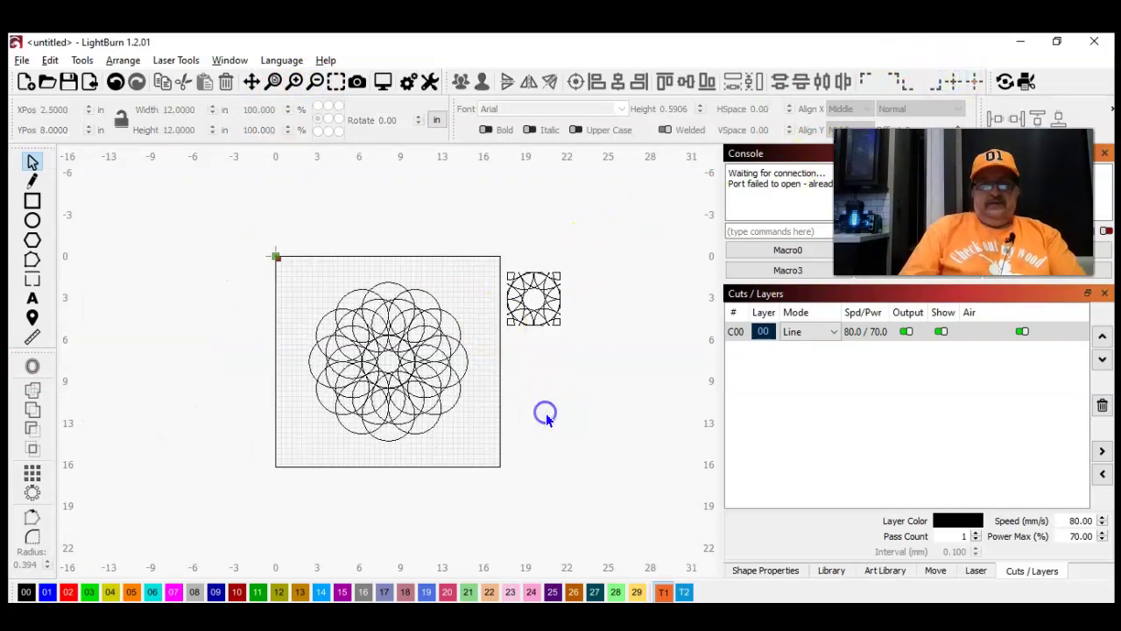
Draw a rectangle left of the work area and size it to a 4 × 4 in square
click(33, 200)
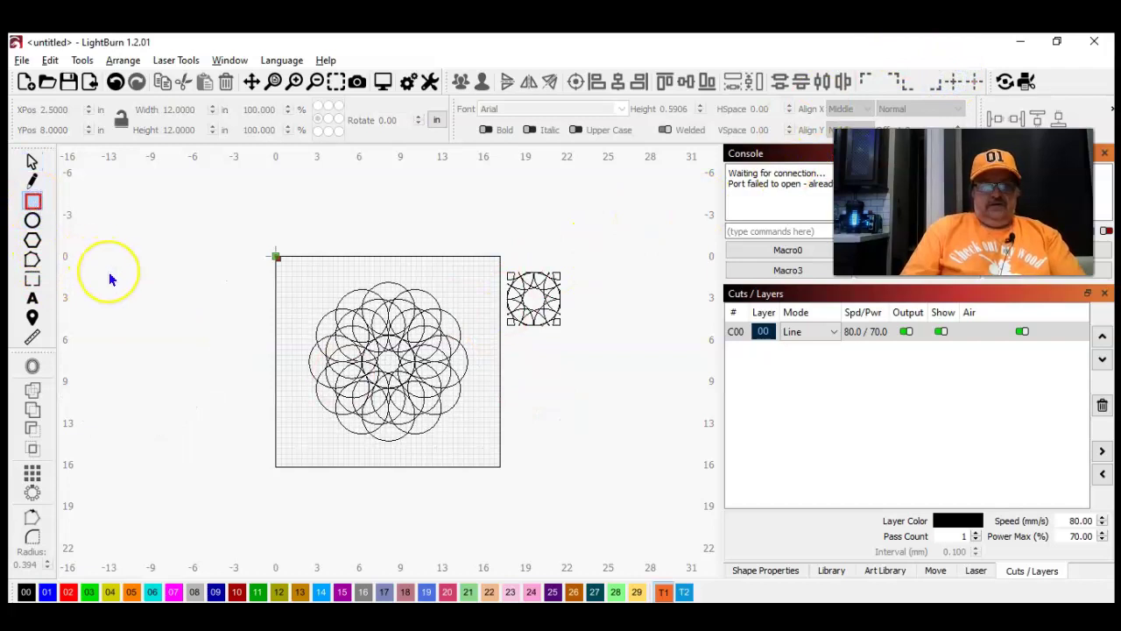
drag(109, 242, 155, 332)
click(30, 163)
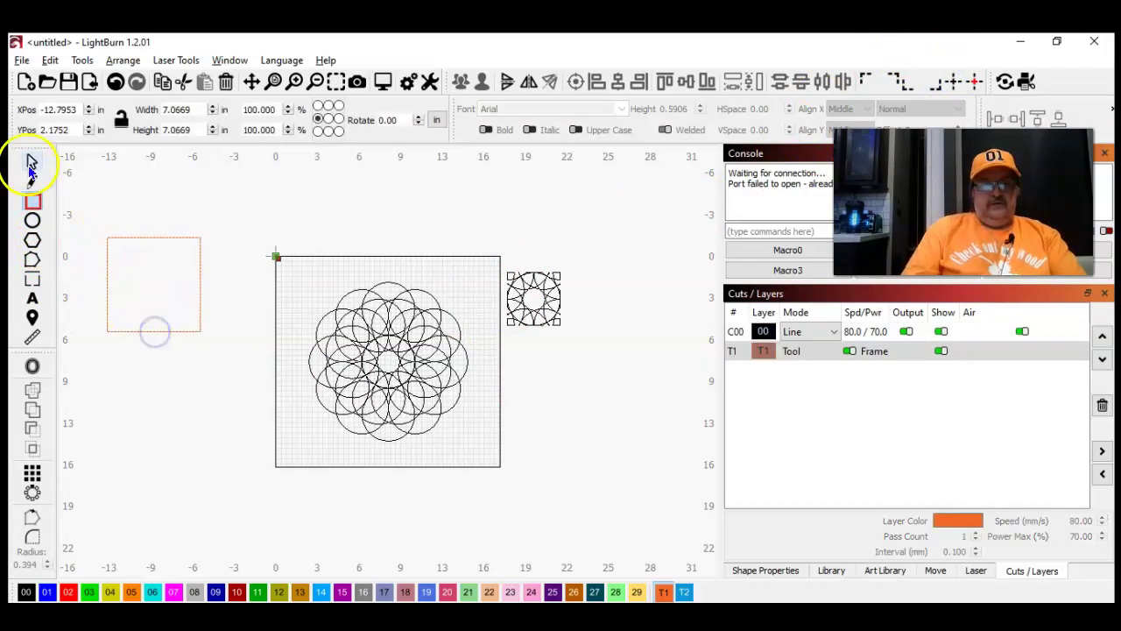
click(192, 111)
text(4)
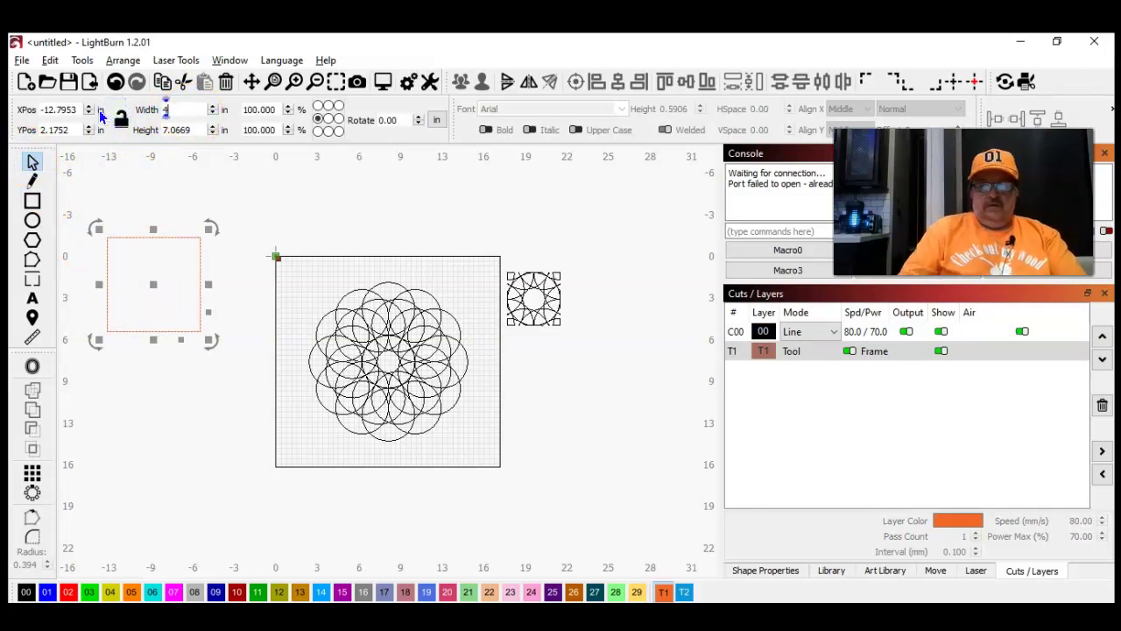
key(Tab)
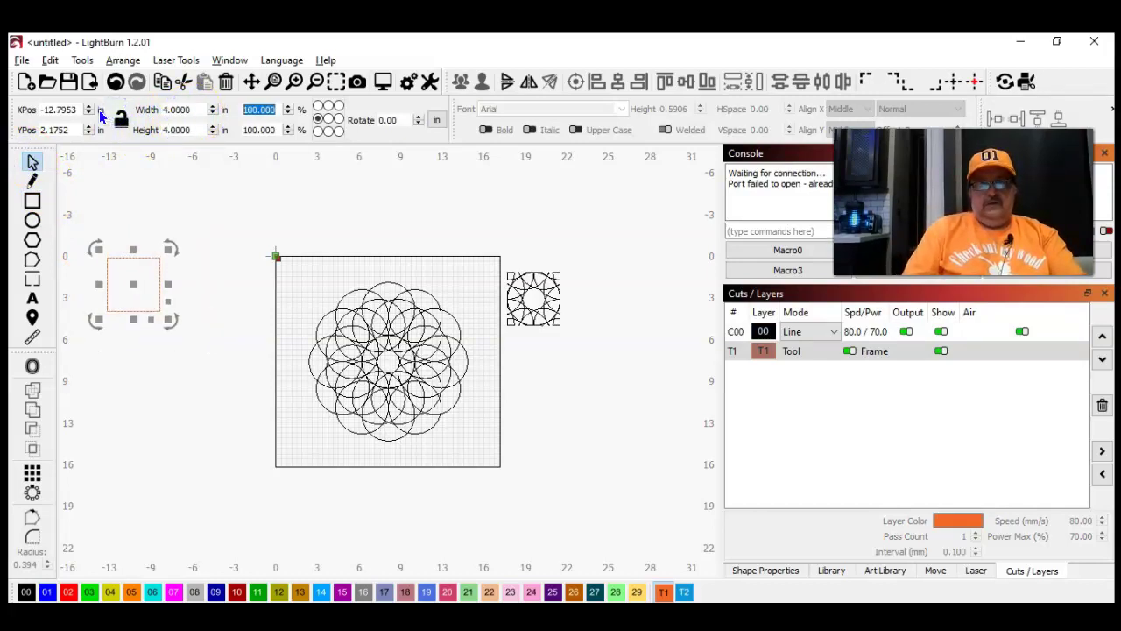
Centre the square on the circle flower, apply Boolean Subtract A-B, and nudge the result left
click(955, 84)
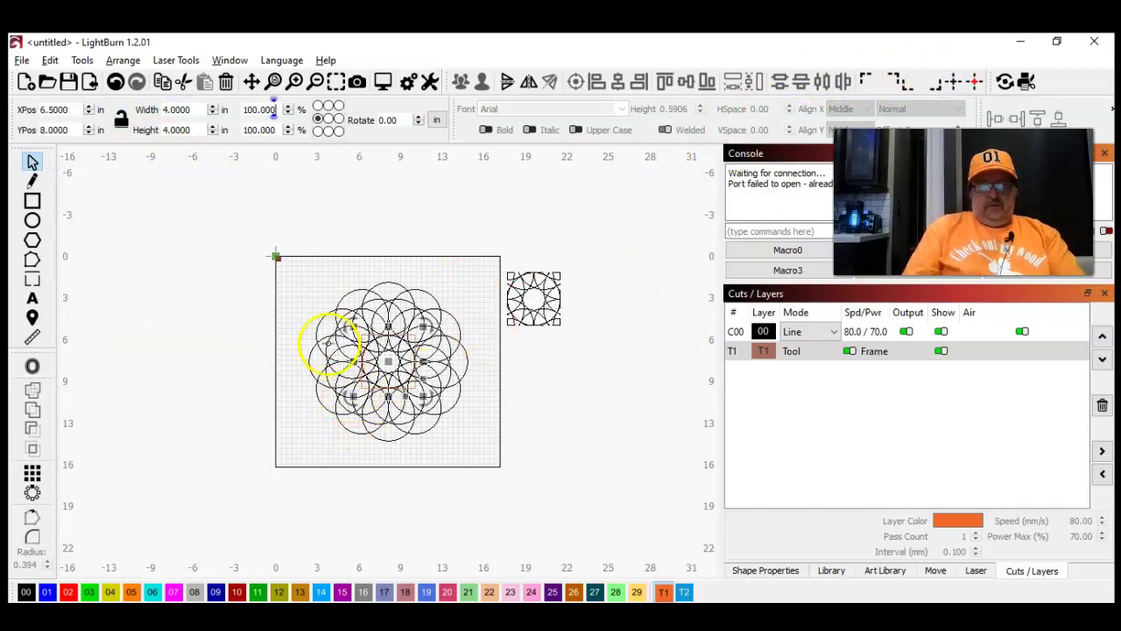
click(318, 332)
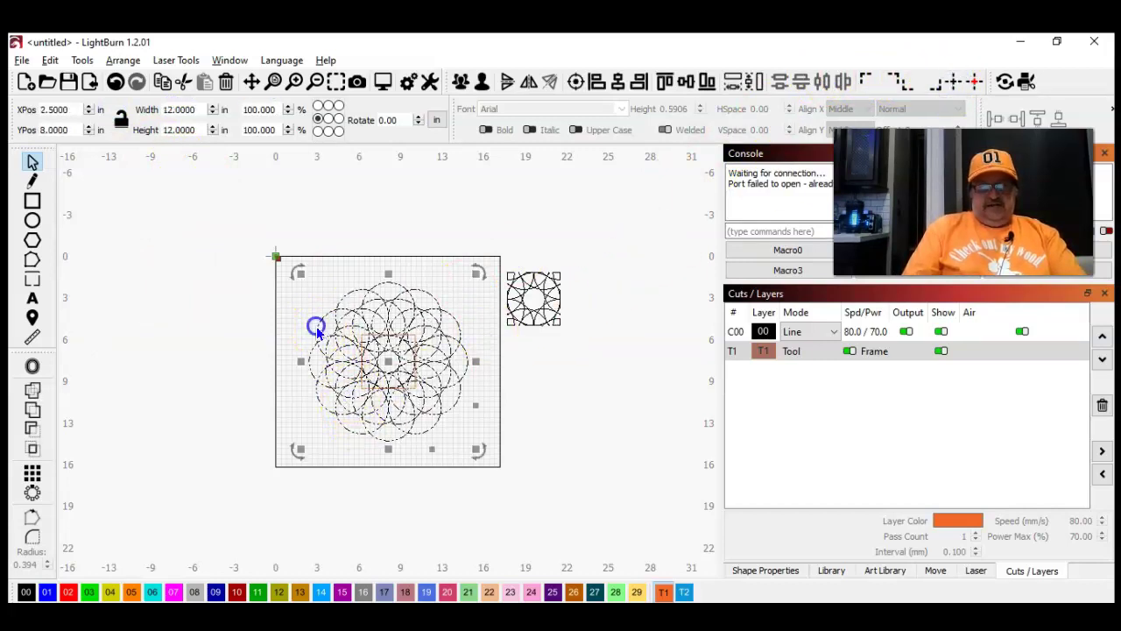
click(81, 59)
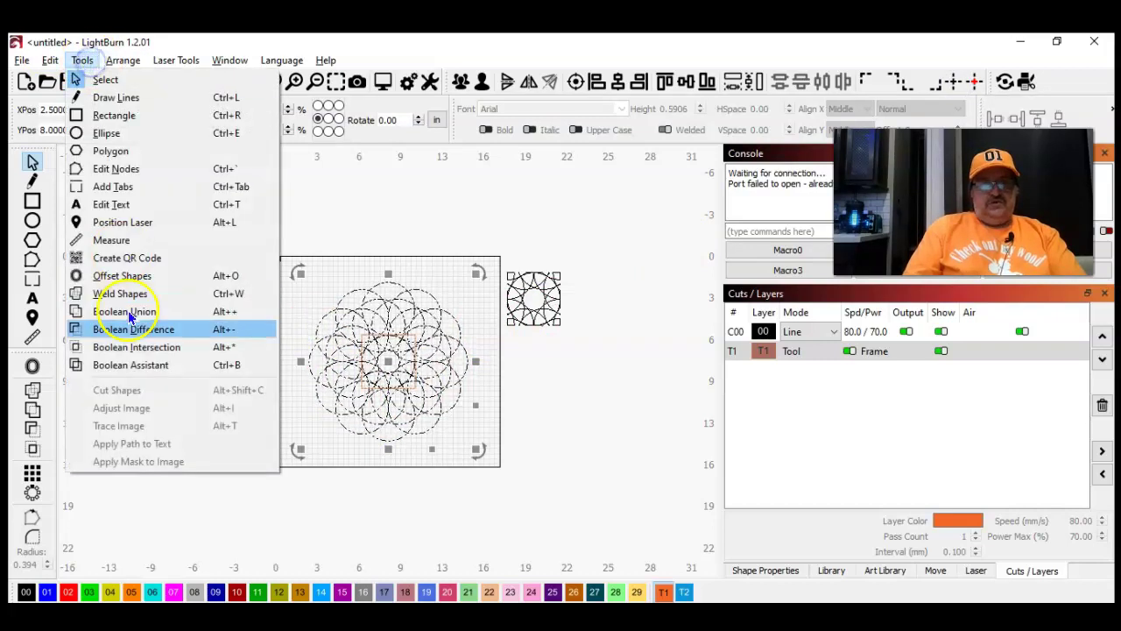
click(156, 375)
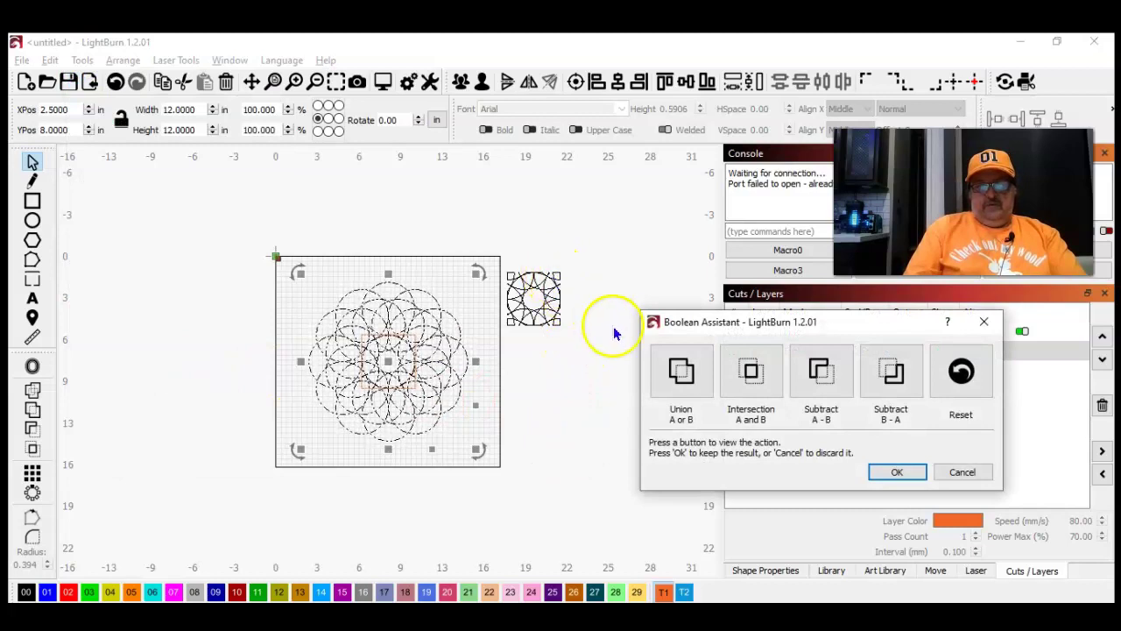
click(822, 371)
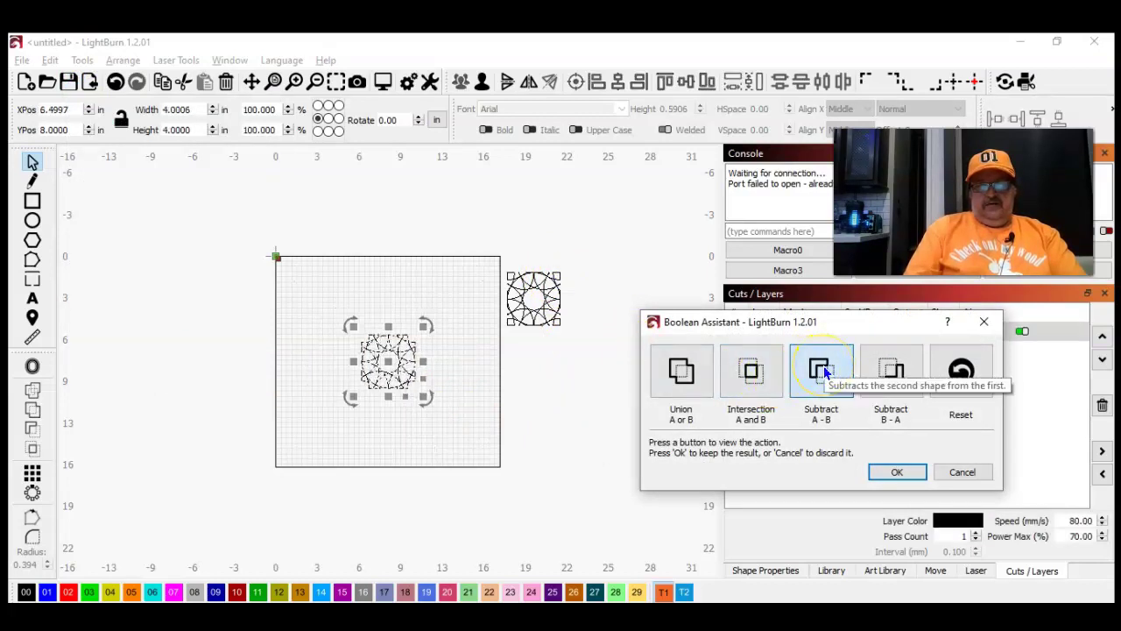
click(895, 473)
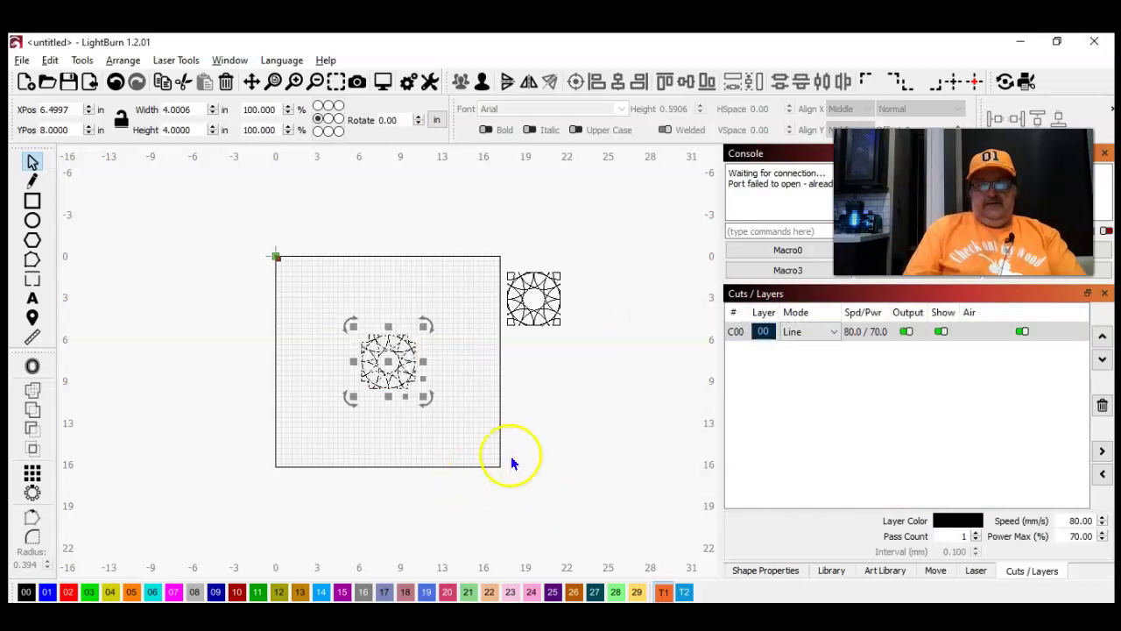
drag(394, 367, 356, 370)
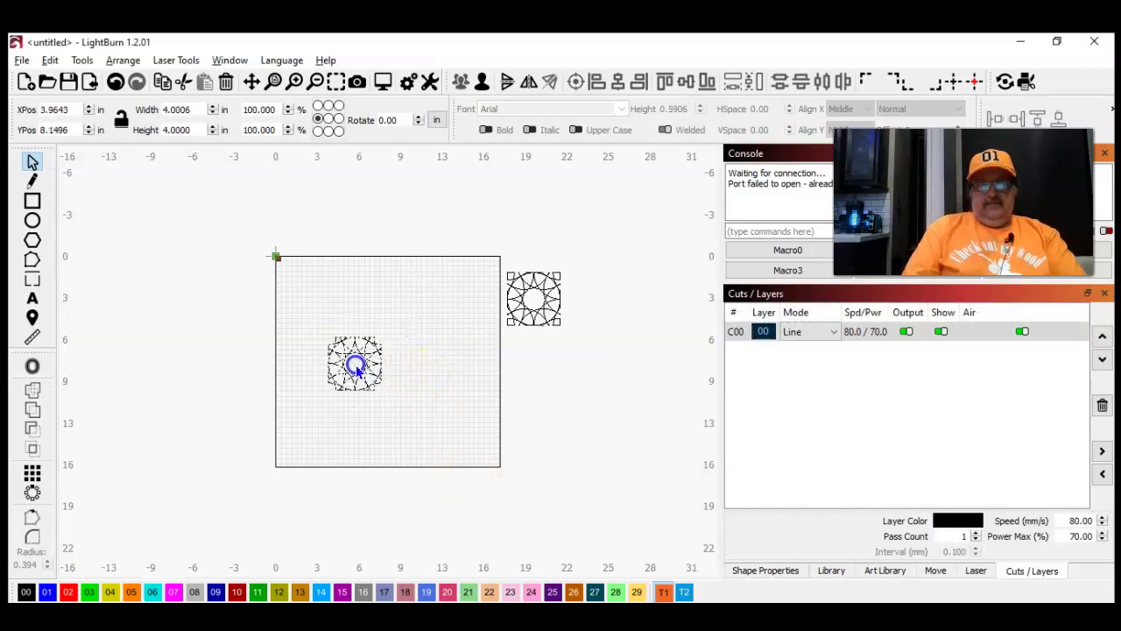
Place the first tile beside the new one and switch layer 00 from Line to Fill mode
click(533, 300)
drag(532, 299, 430, 362)
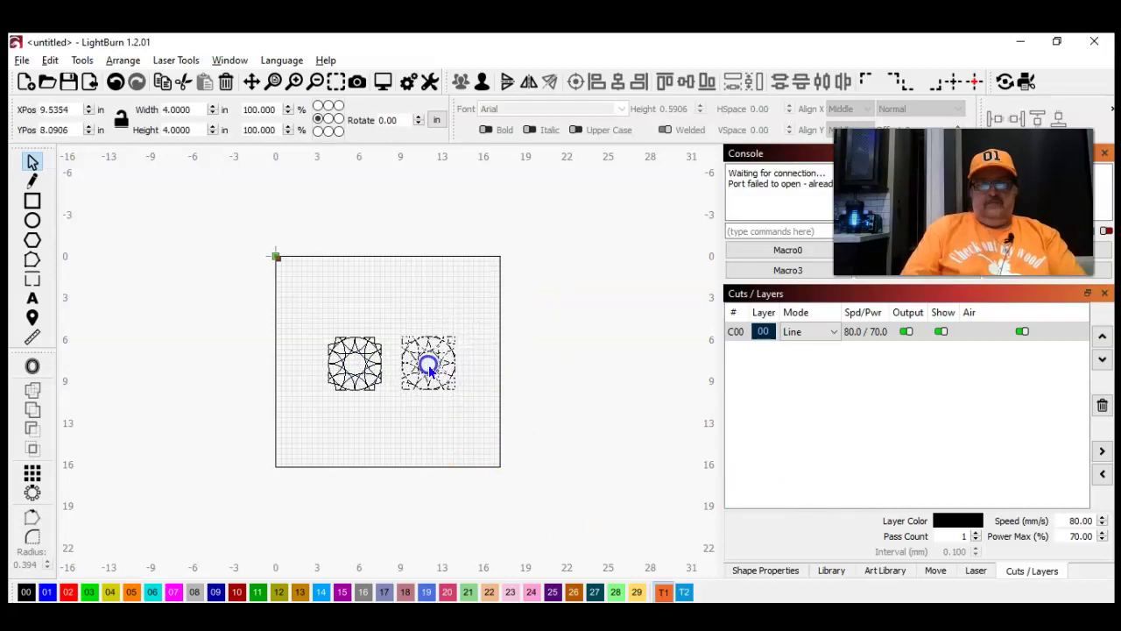
click(273, 85)
click(632, 403)
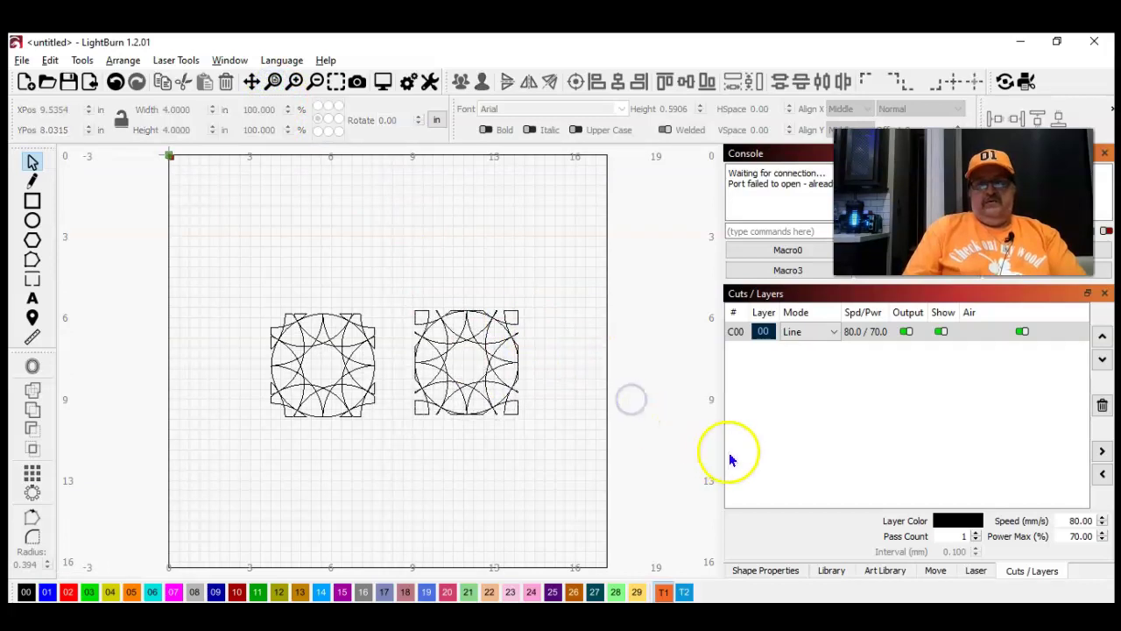
click(835, 332)
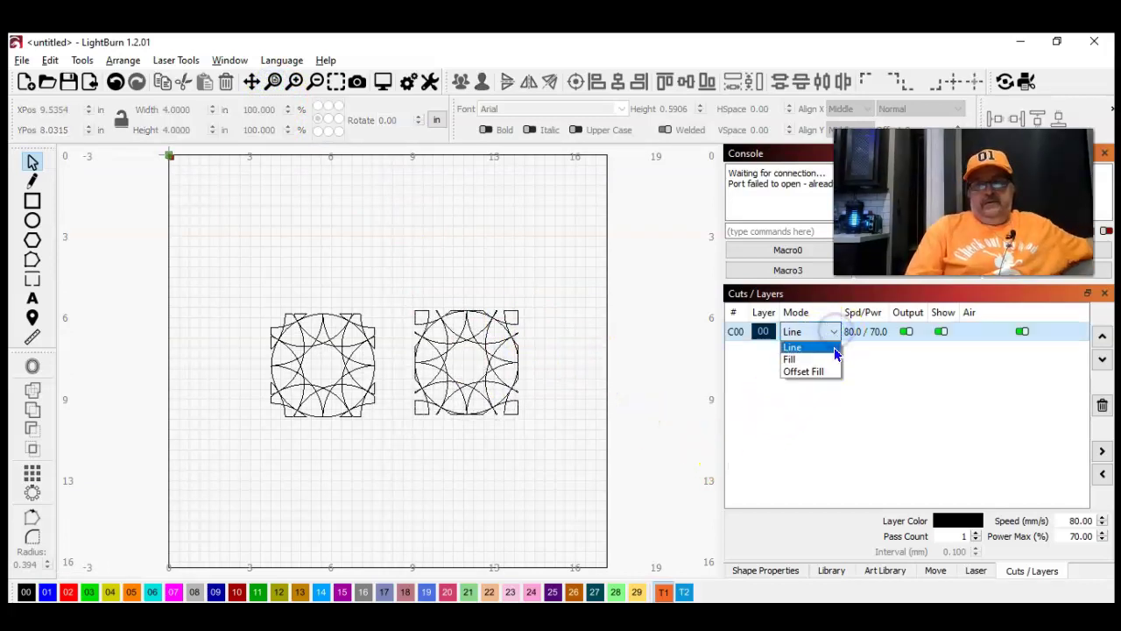
click(835, 360)
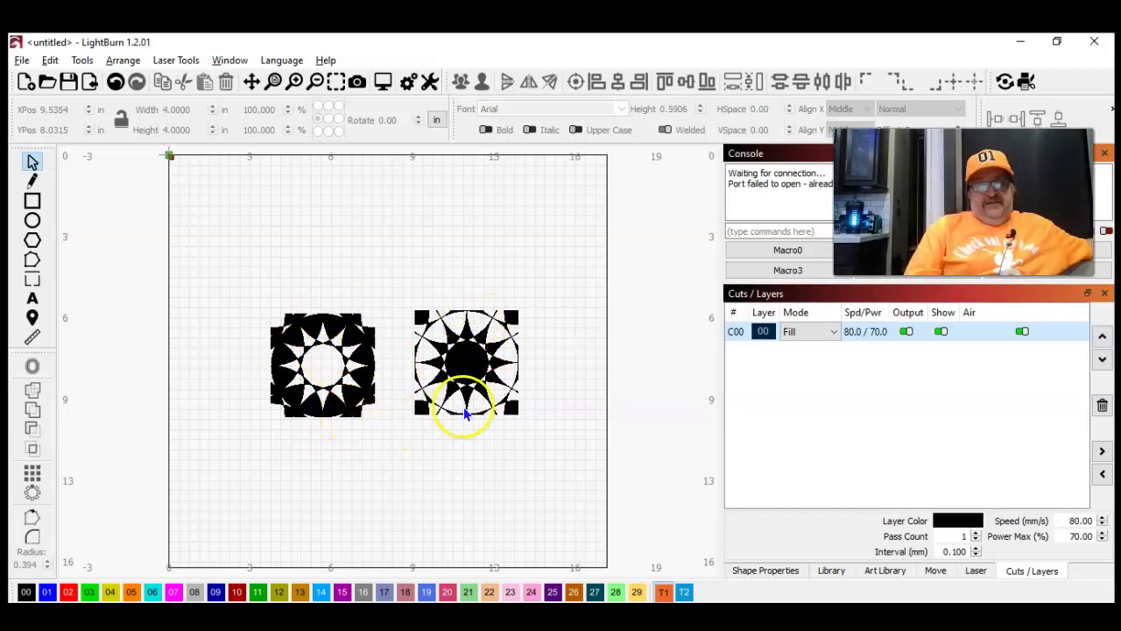
drag(394, 456, 196, 246)
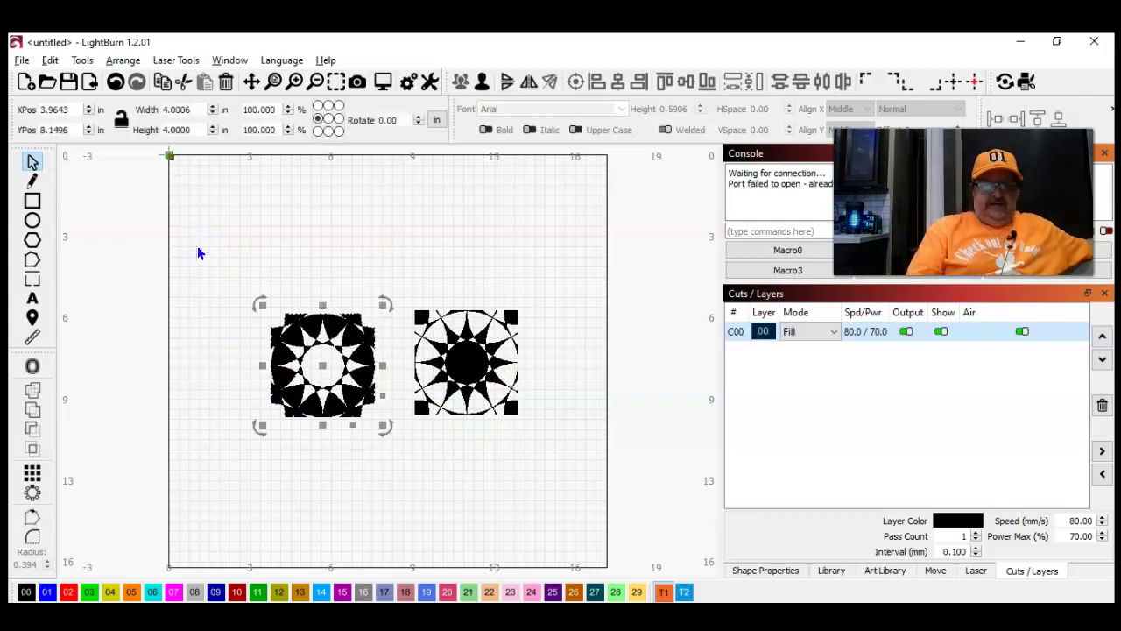
Delete the left duplicate tile and centre the remaining rosette at X 6.5, Y 8.0 in
key(Delete)
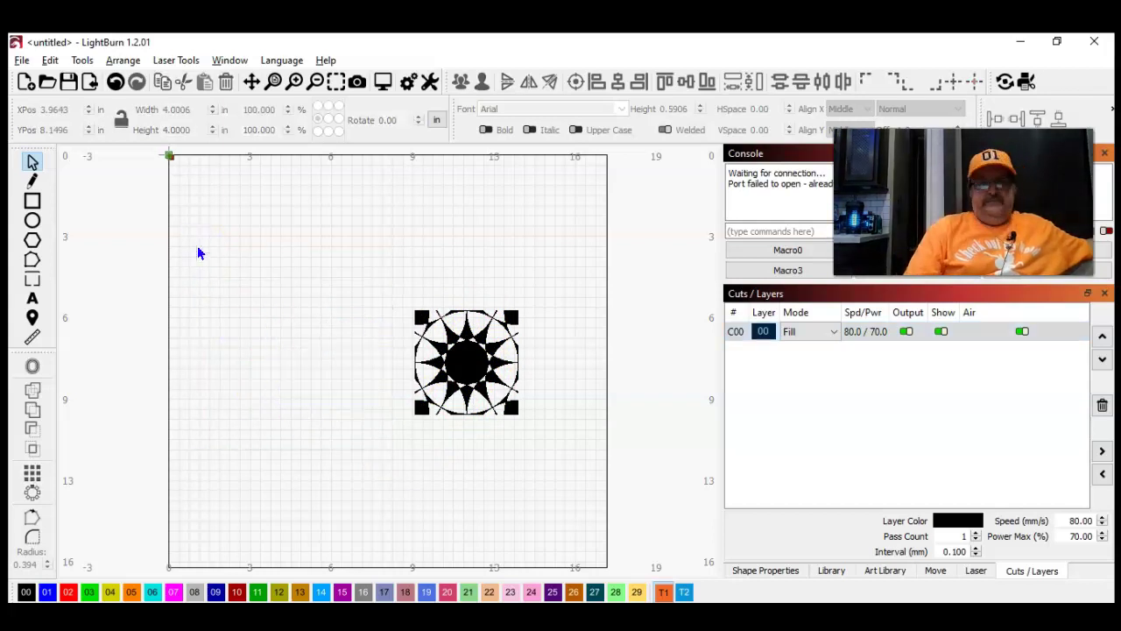
drag(551, 456, 338, 255)
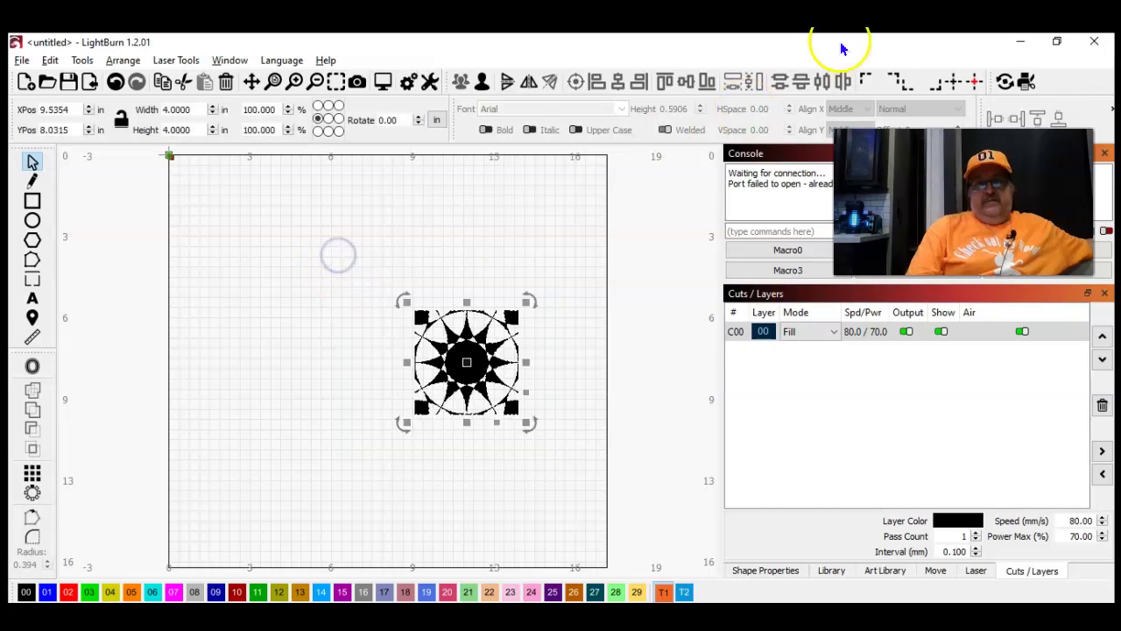
click(954, 81)
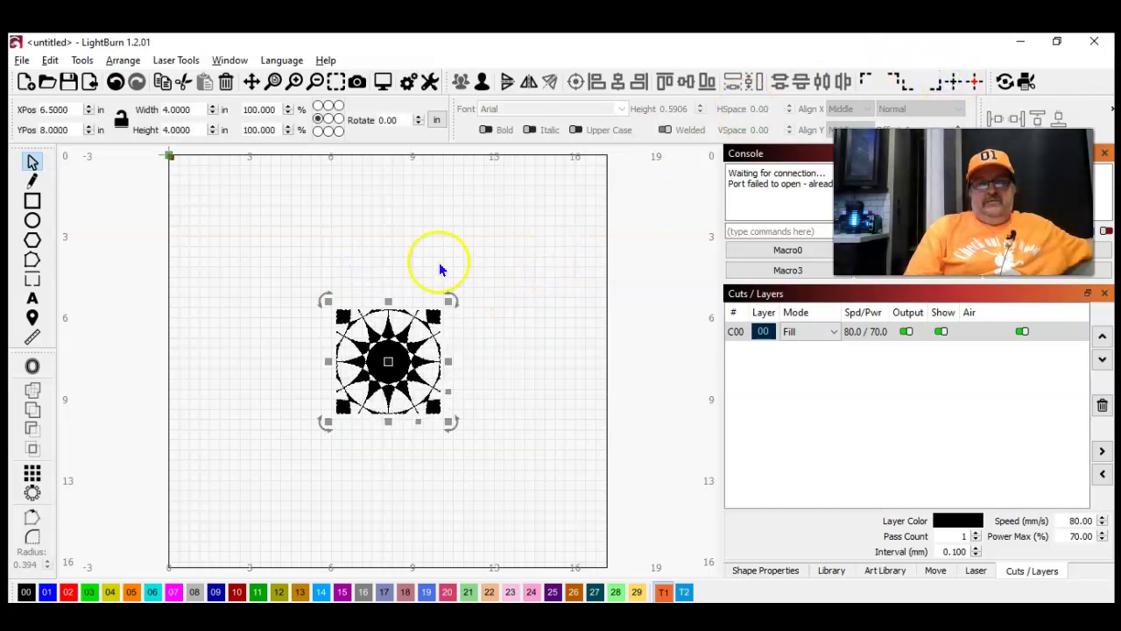
click(336, 82)
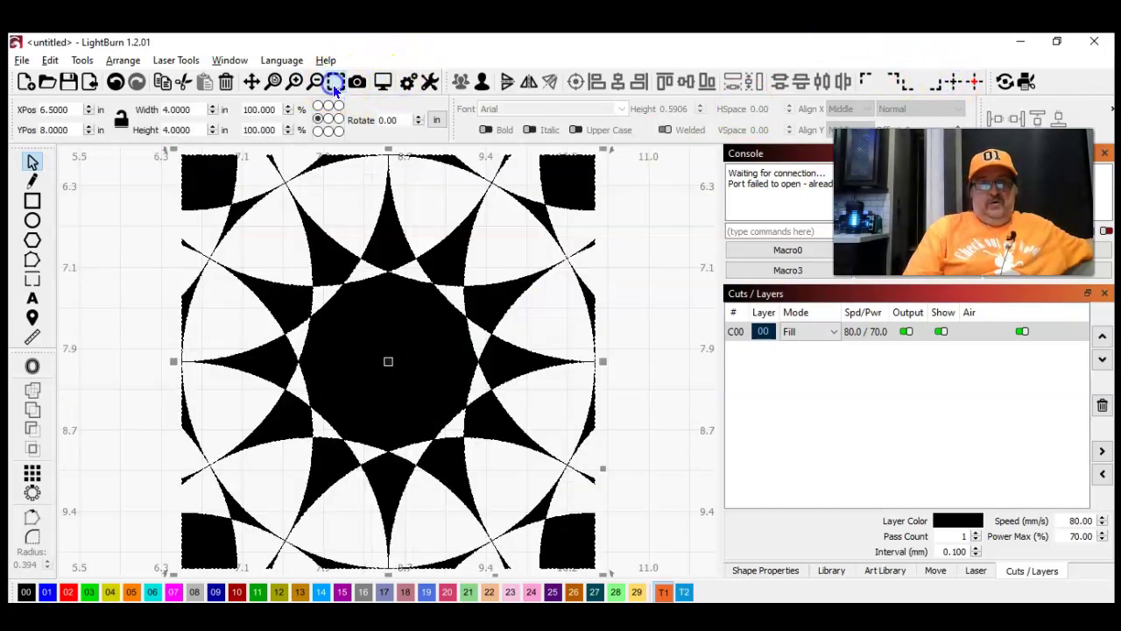
click(314, 85)
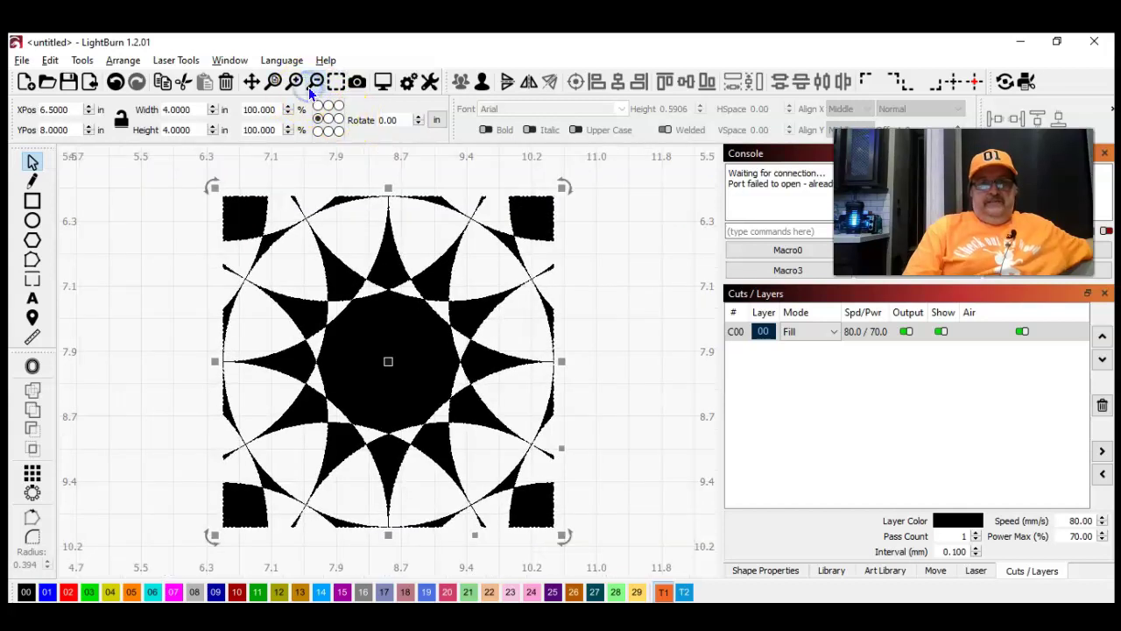
click(150, 232)
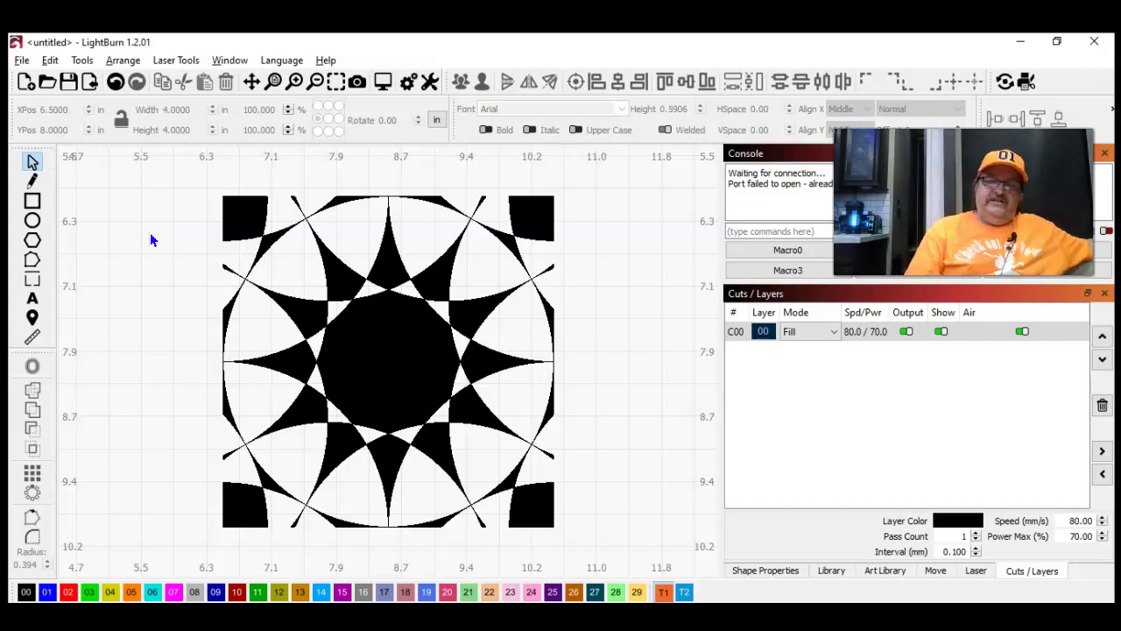
click(33, 202)
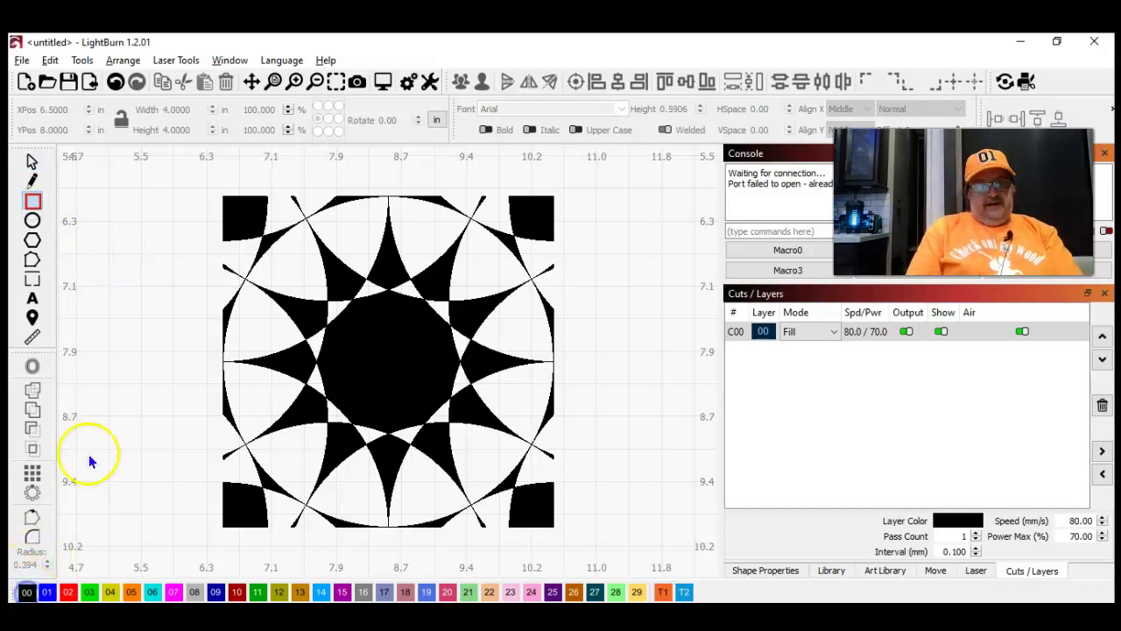
Draw a small square left of the rosette and set its width to 1.01
drag(95, 258, 184, 350)
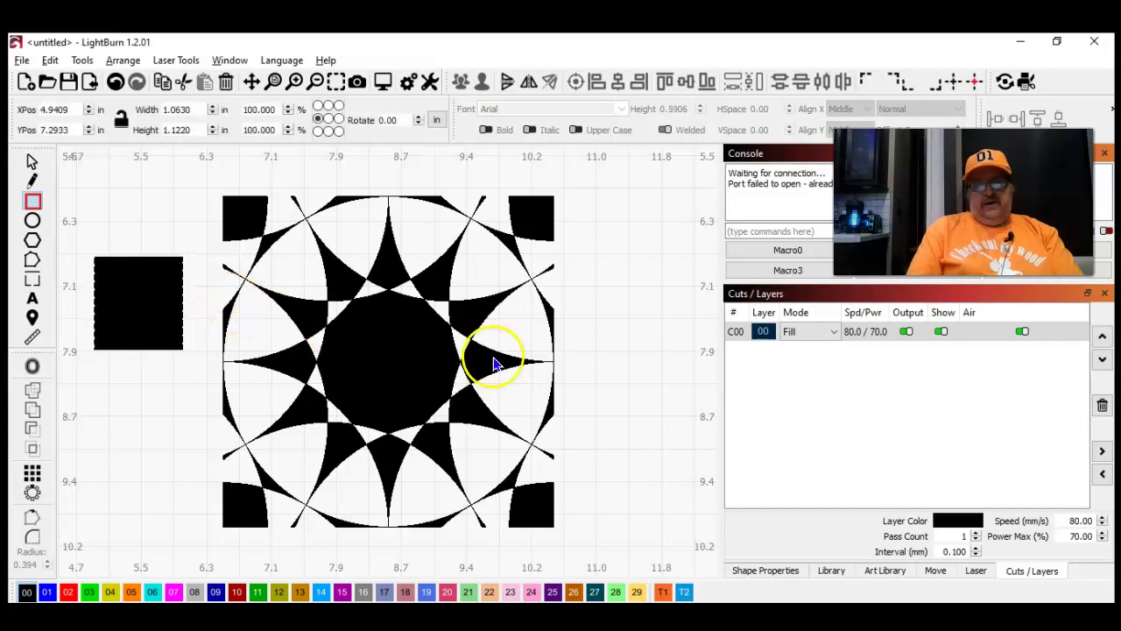
click(32, 161)
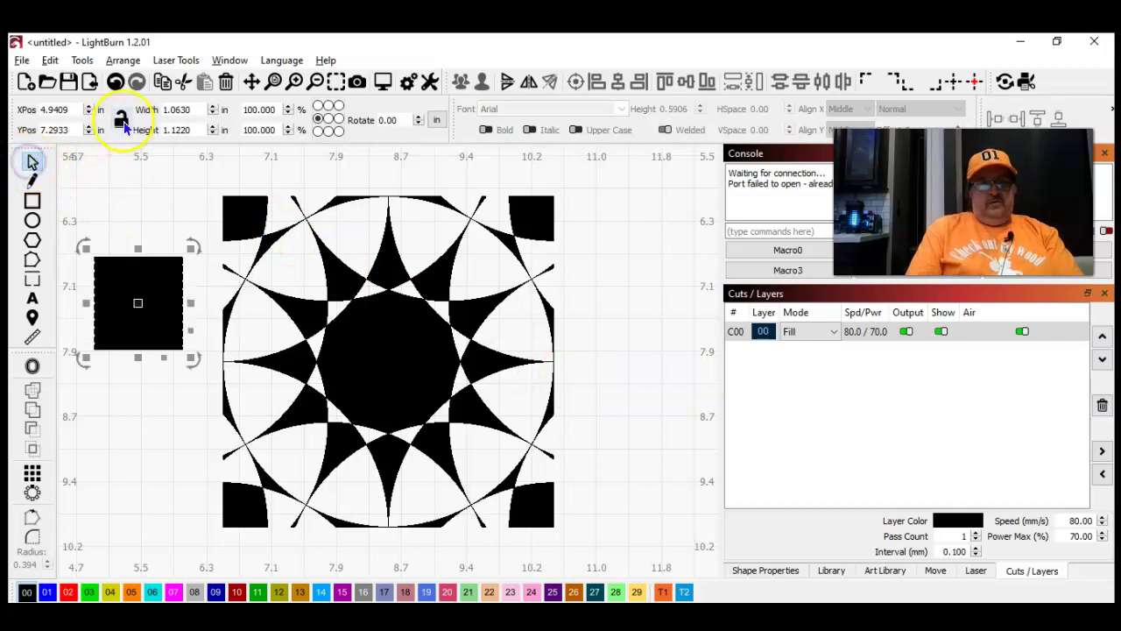
drag(195, 108, 124, 112)
text(1.0)
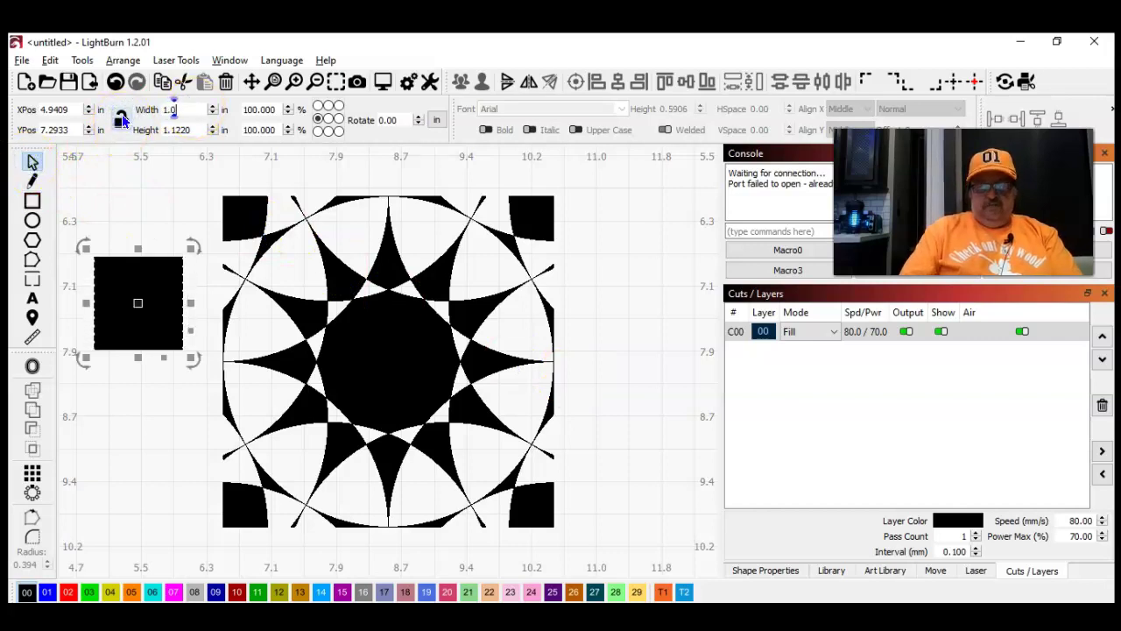
text(1.0)
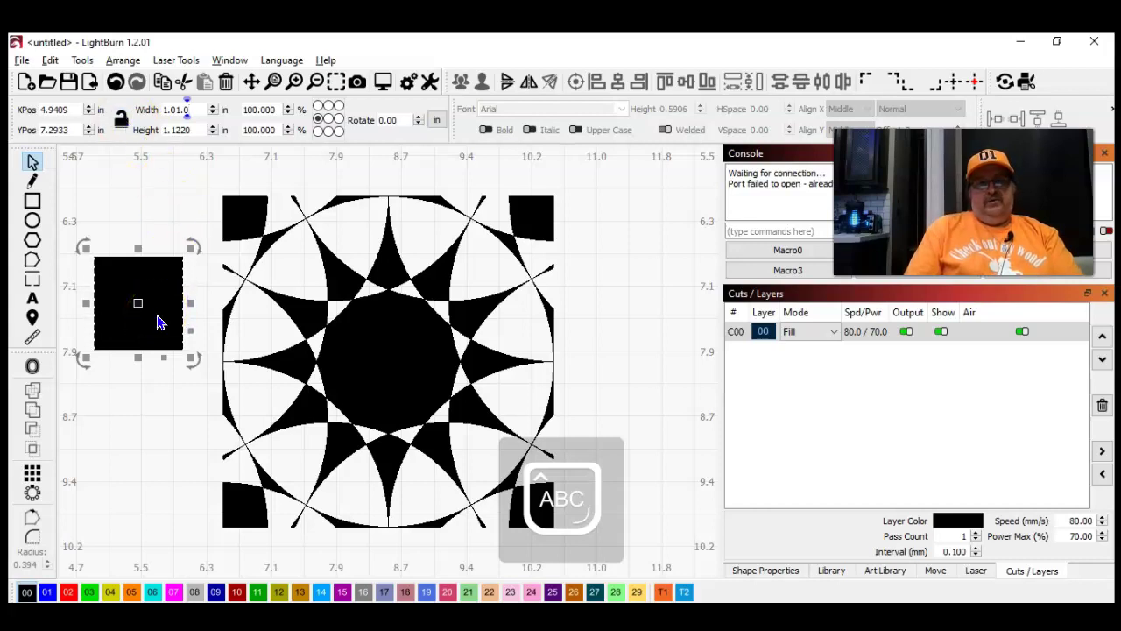
Give the square a -0.531 corner radius to form a concave star, centred on the rosette
click(762, 571)
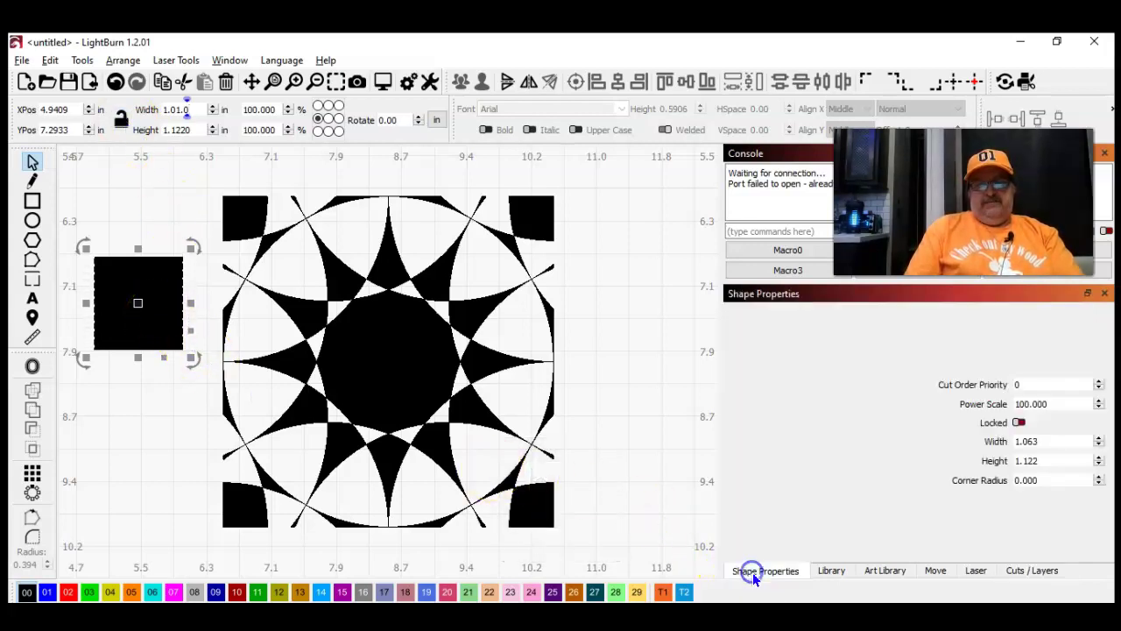
click(1105, 487)
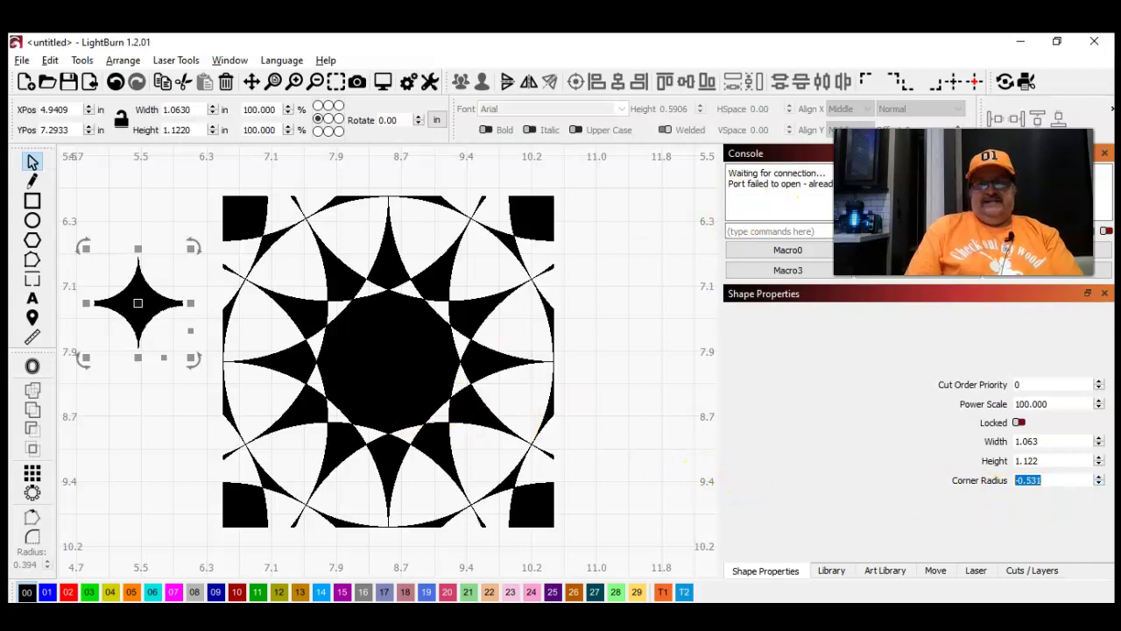
click(957, 85)
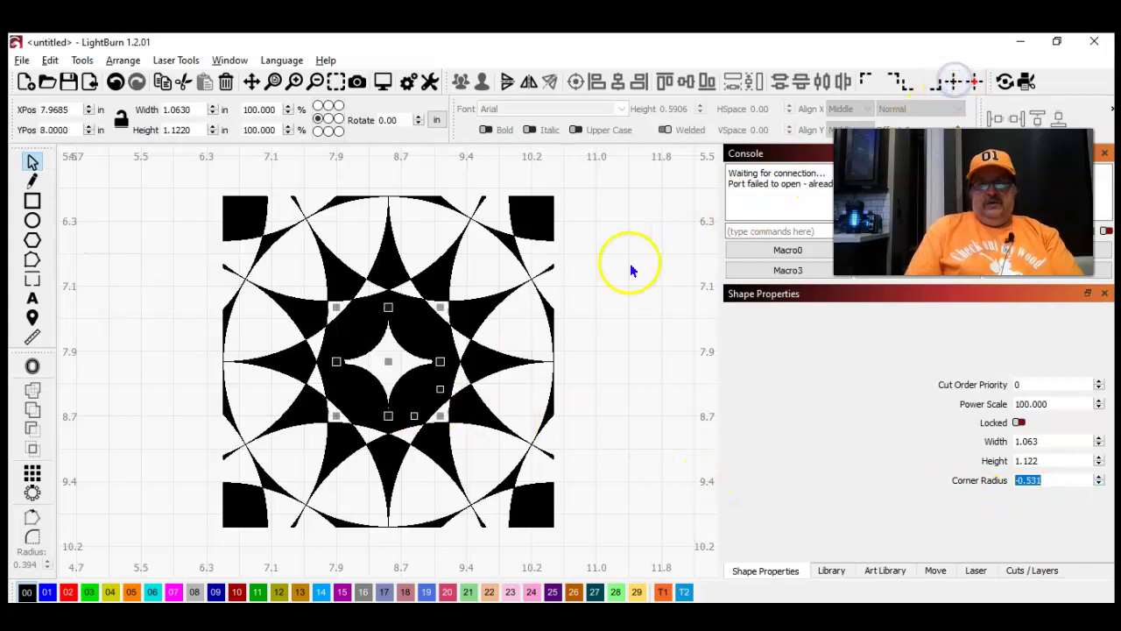
click(597, 279)
Enlarge the central star to 1.687 × 1.687 in, rotate it, and set corner radius -0.844
click(410, 359)
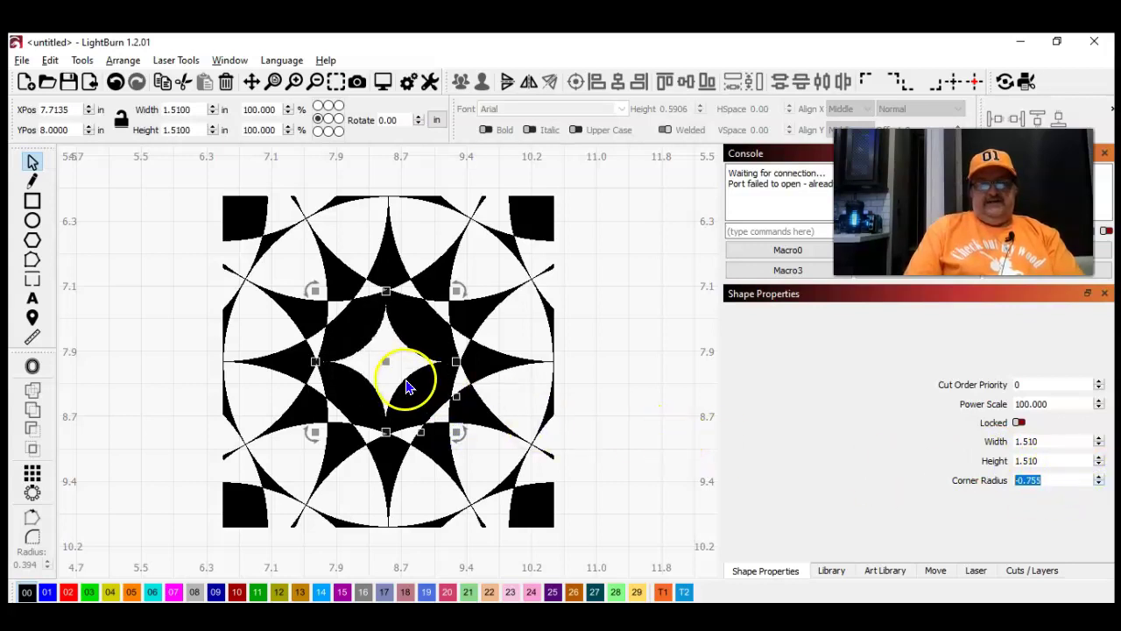
click(953, 79)
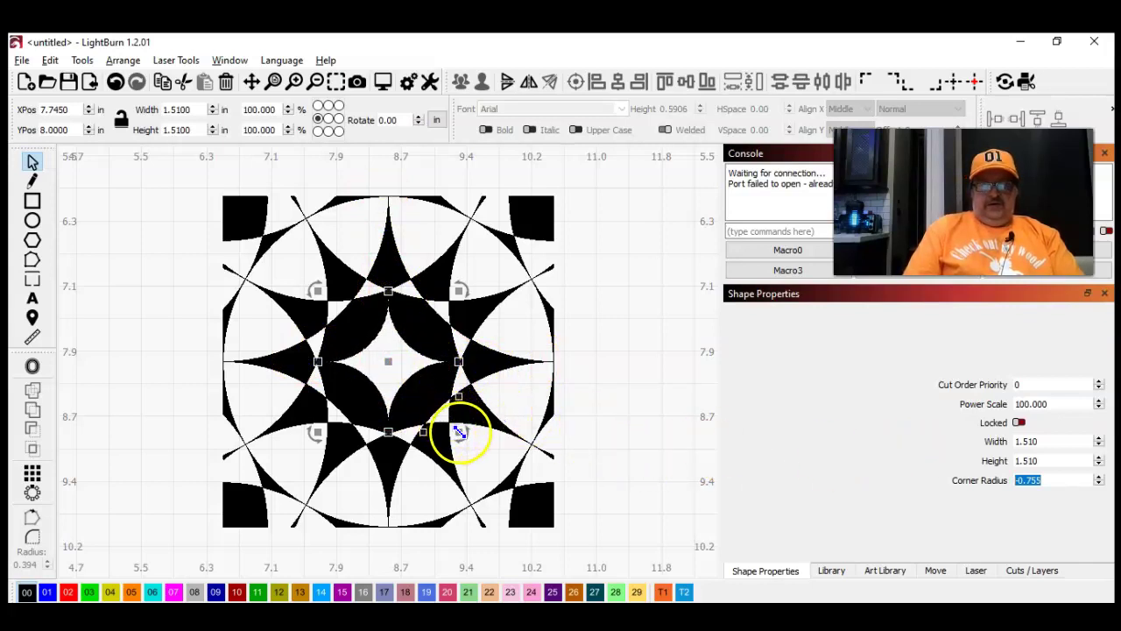
drag(460, 432, 467, 441)
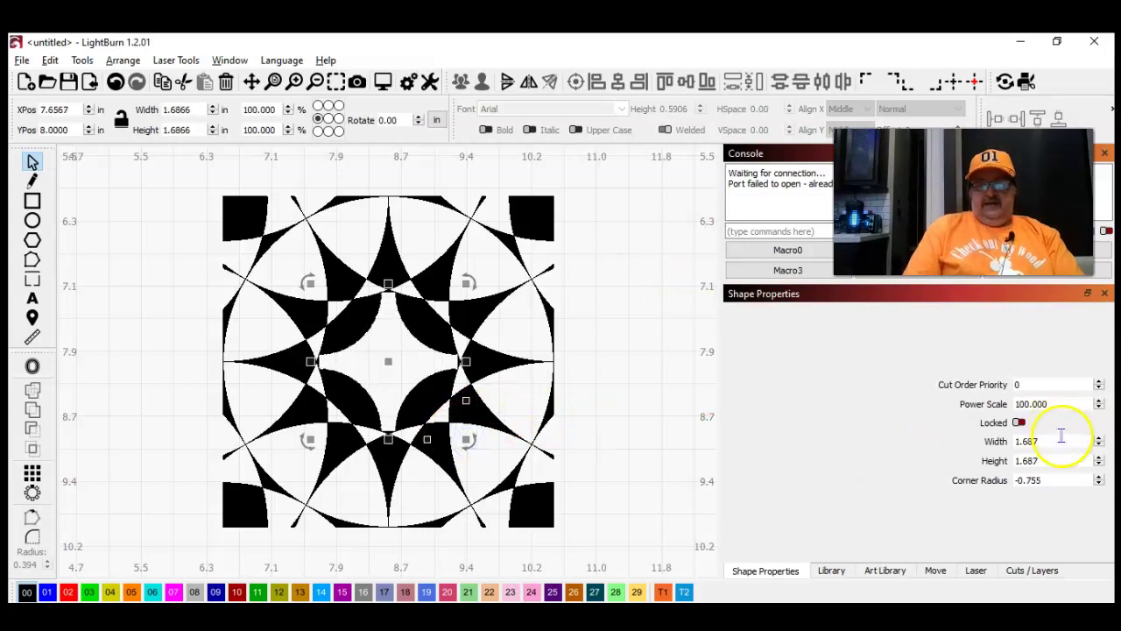
click(1101, 483)
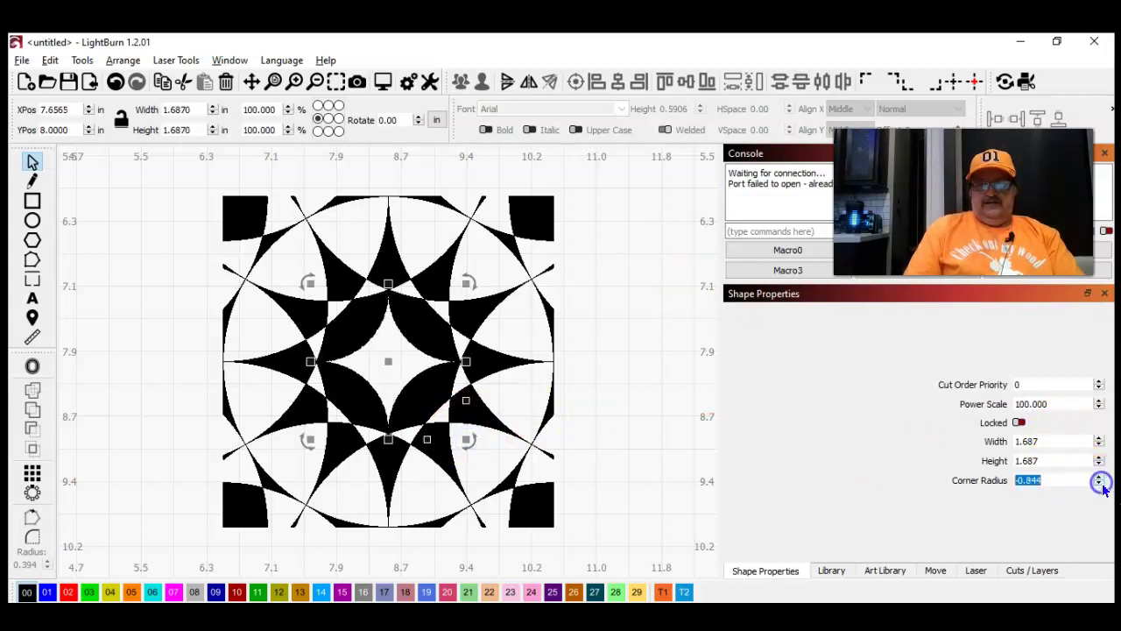
click(648, 355)
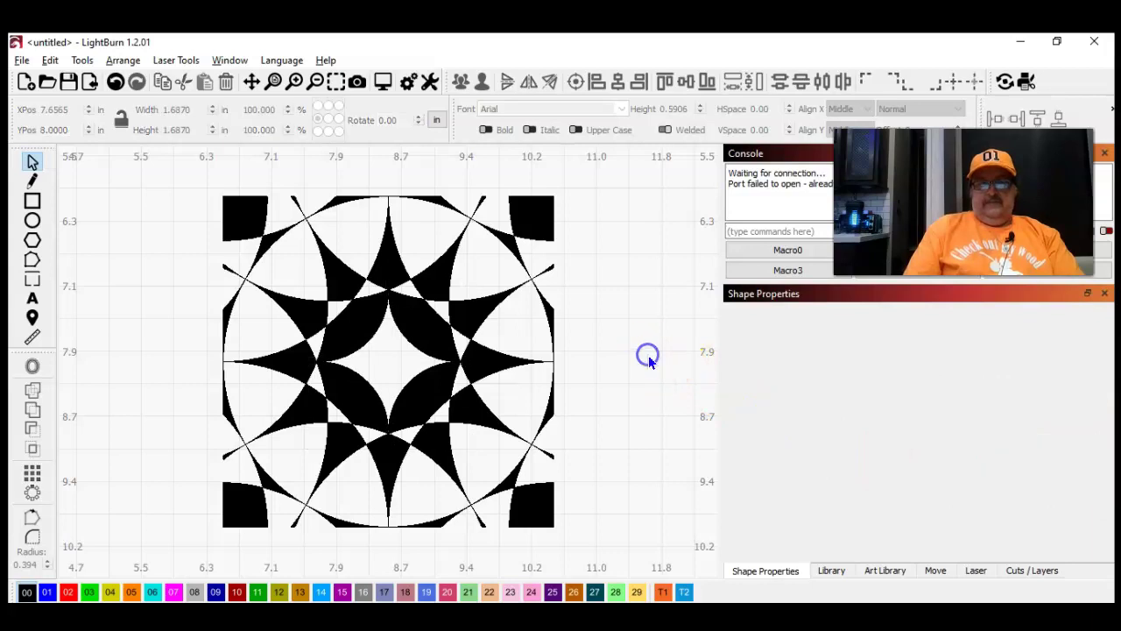
click(32, 299)
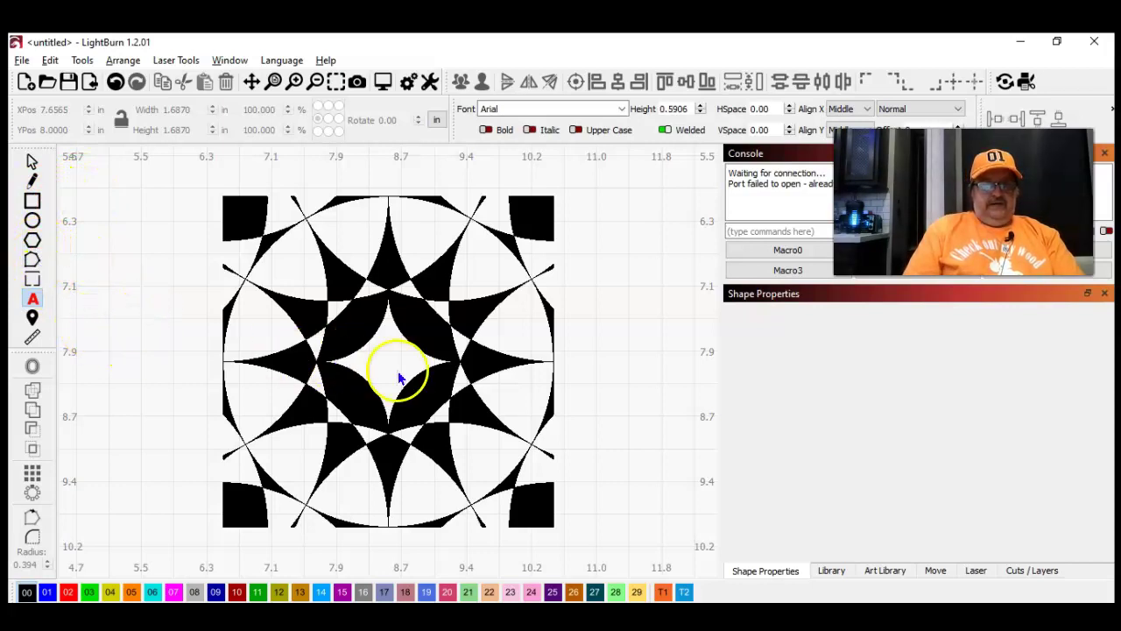
Type a capital M at the rosette centre and set its font to Algerian
text(m)
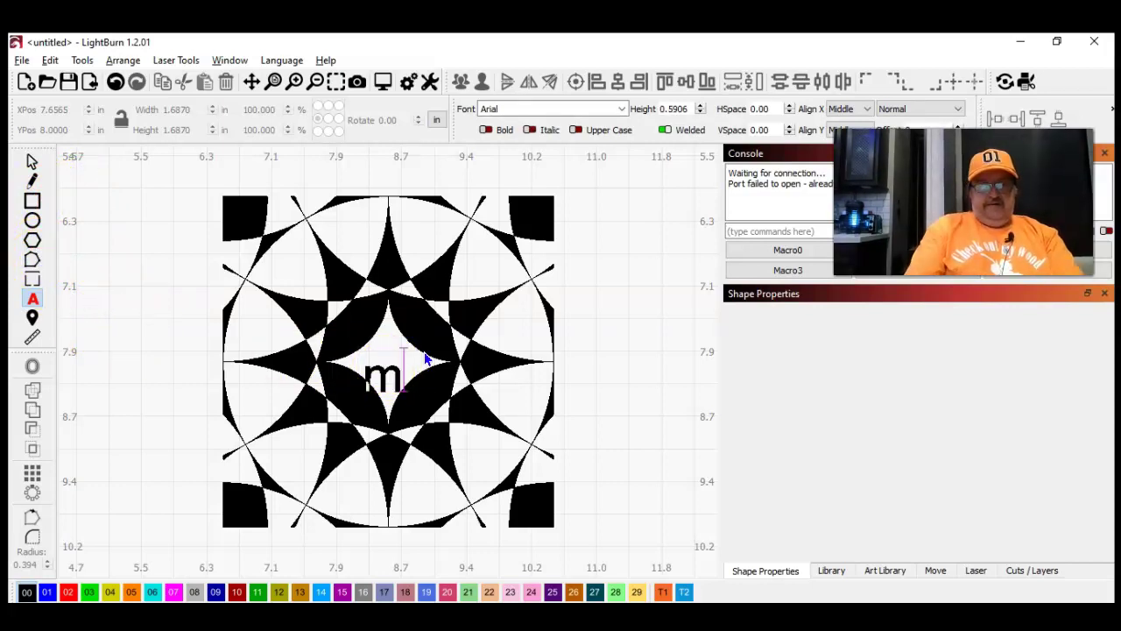
click(429, 366)
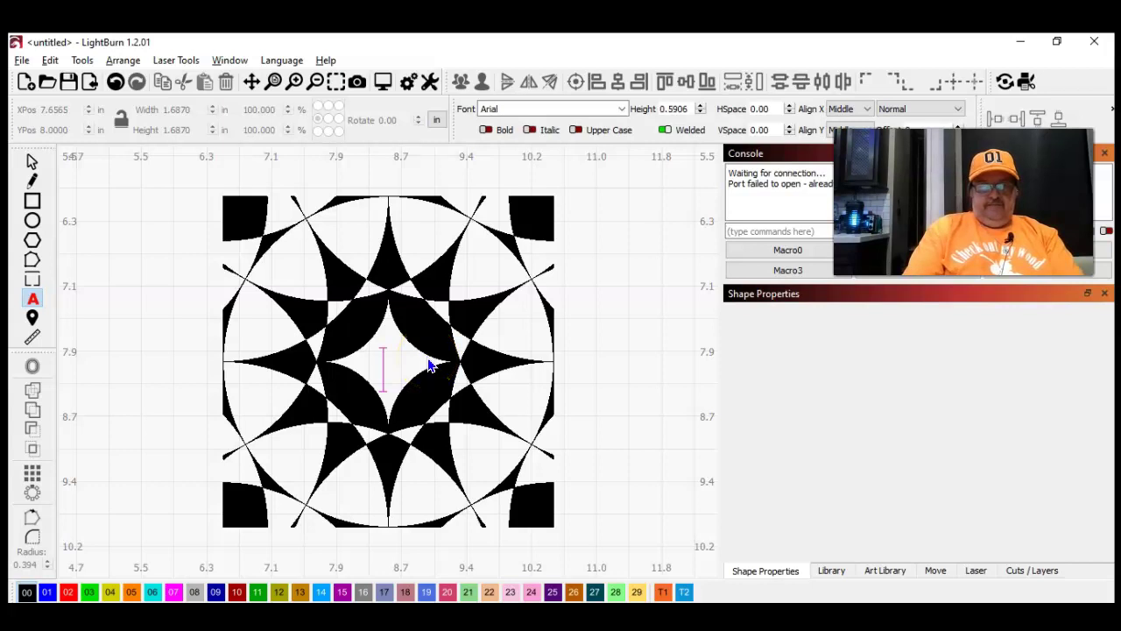
click(400, 371)
click(541, 109)
click(621, 109)
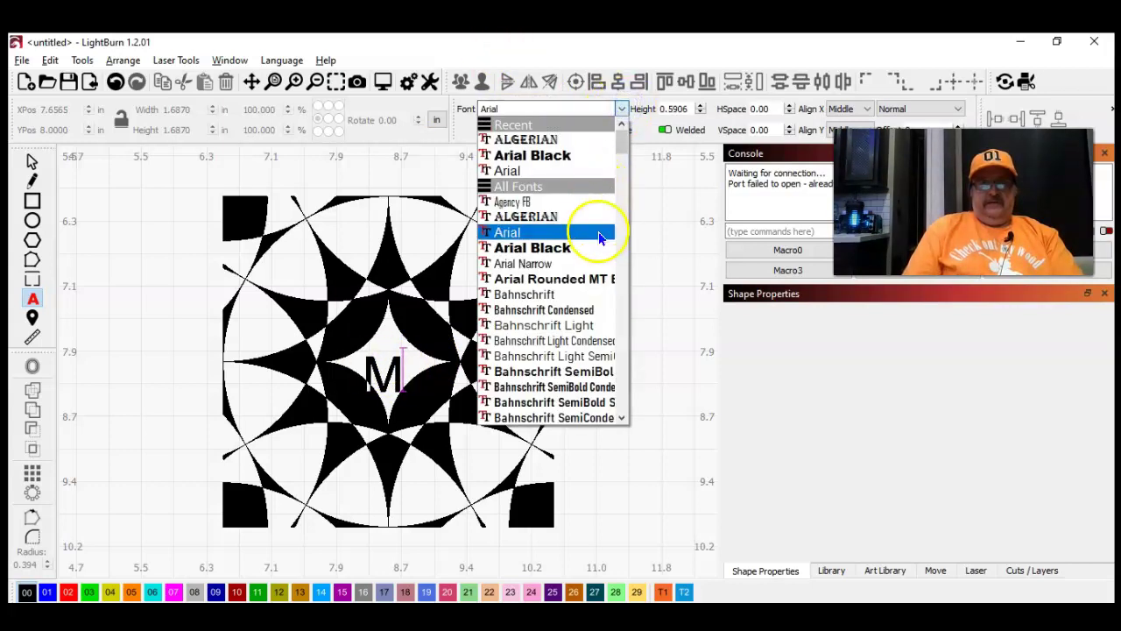
click(592, 220)
Select the Algerian M and centre it within the rosette star
click(388, 383)
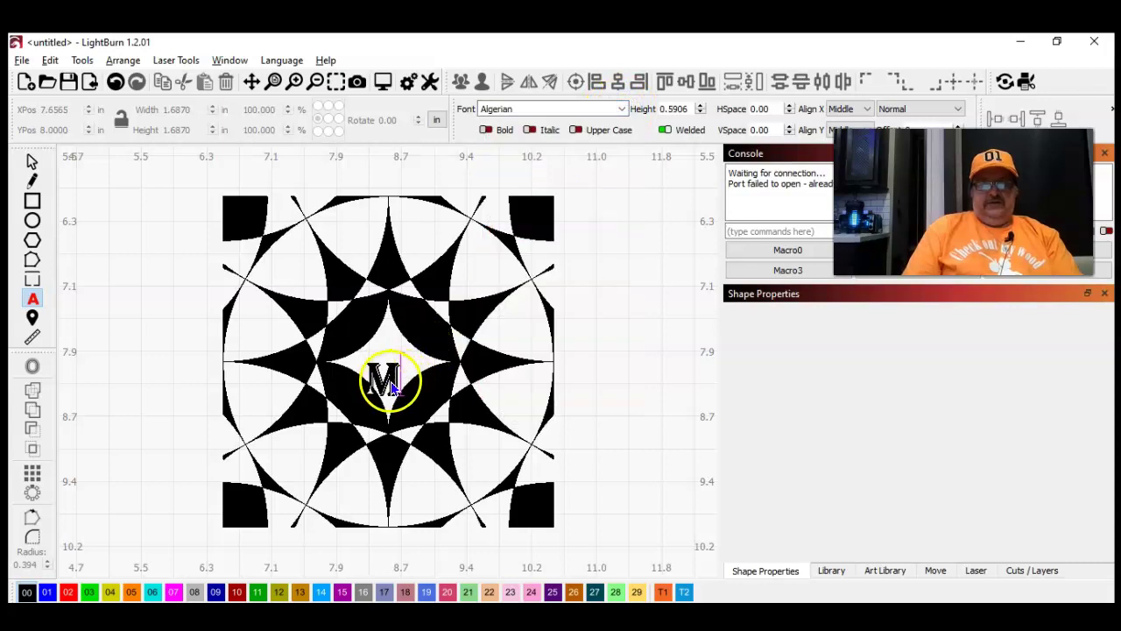
click(31, 160)
drag(363, 350, 406, 393)
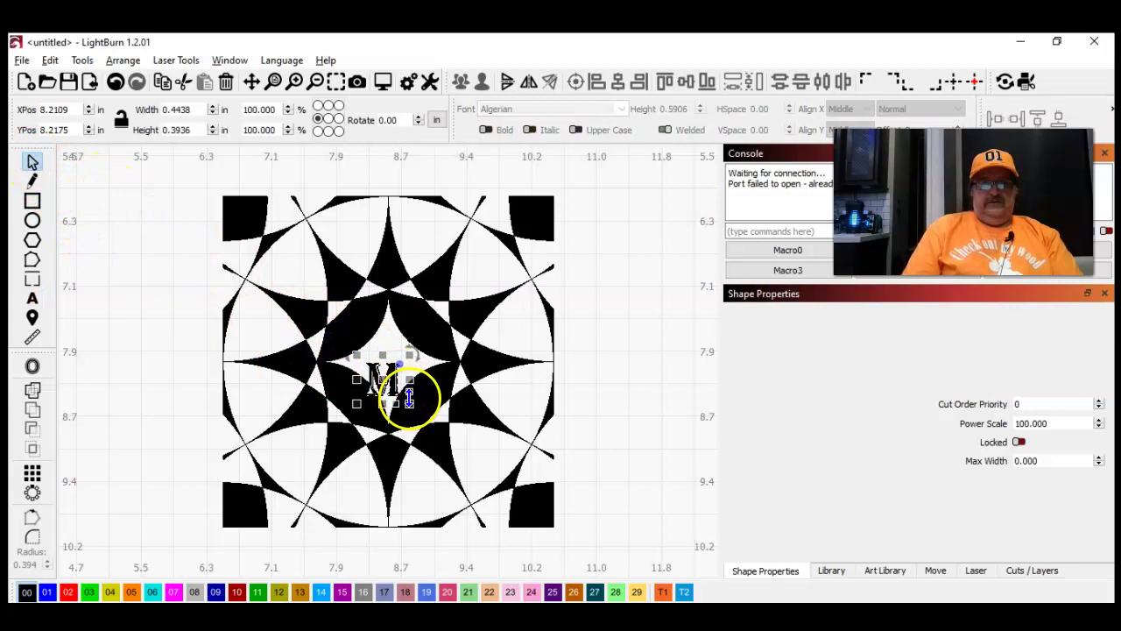
click(950, 84)
click(664, 254)
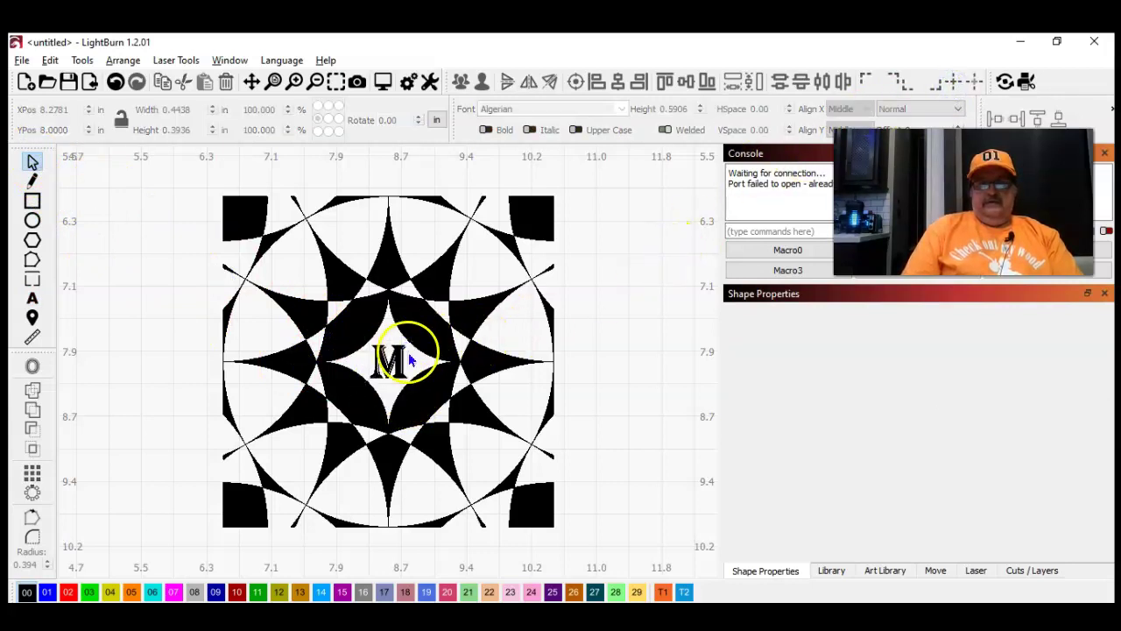